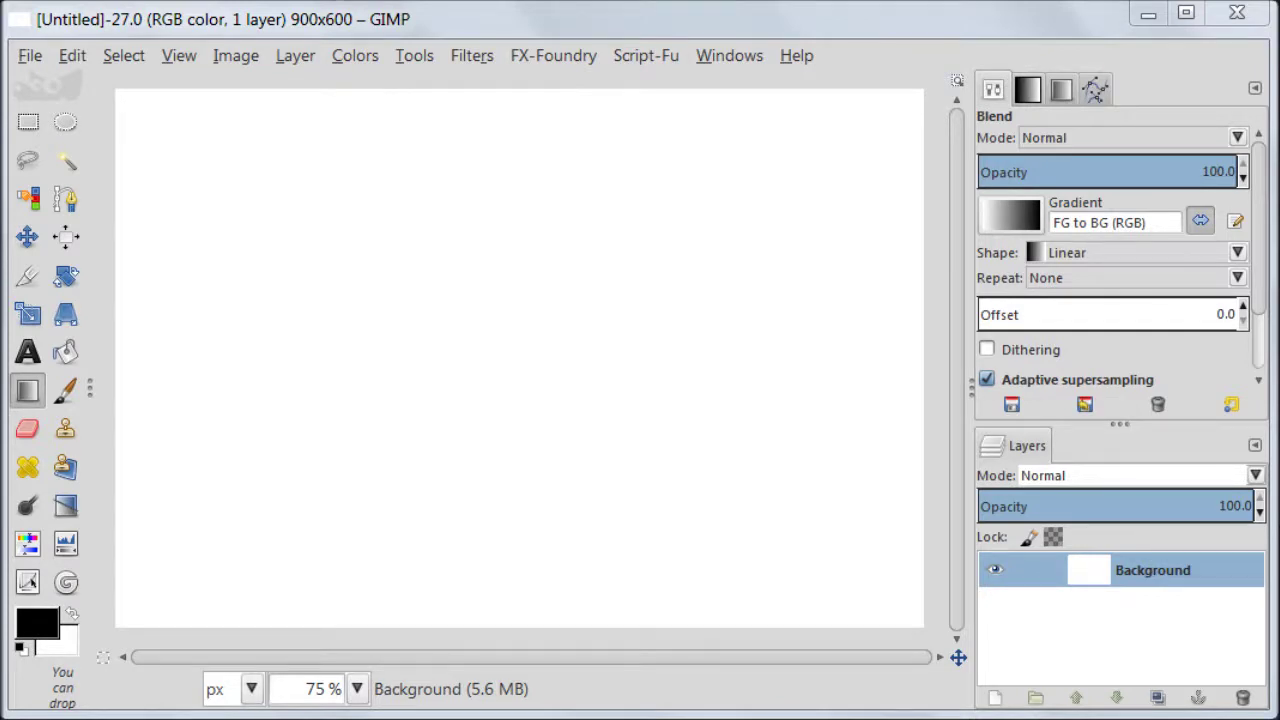
Start a new image, cancel it, and return to the Blend tool.
left_click(29, 56)
left_click(35, 95)
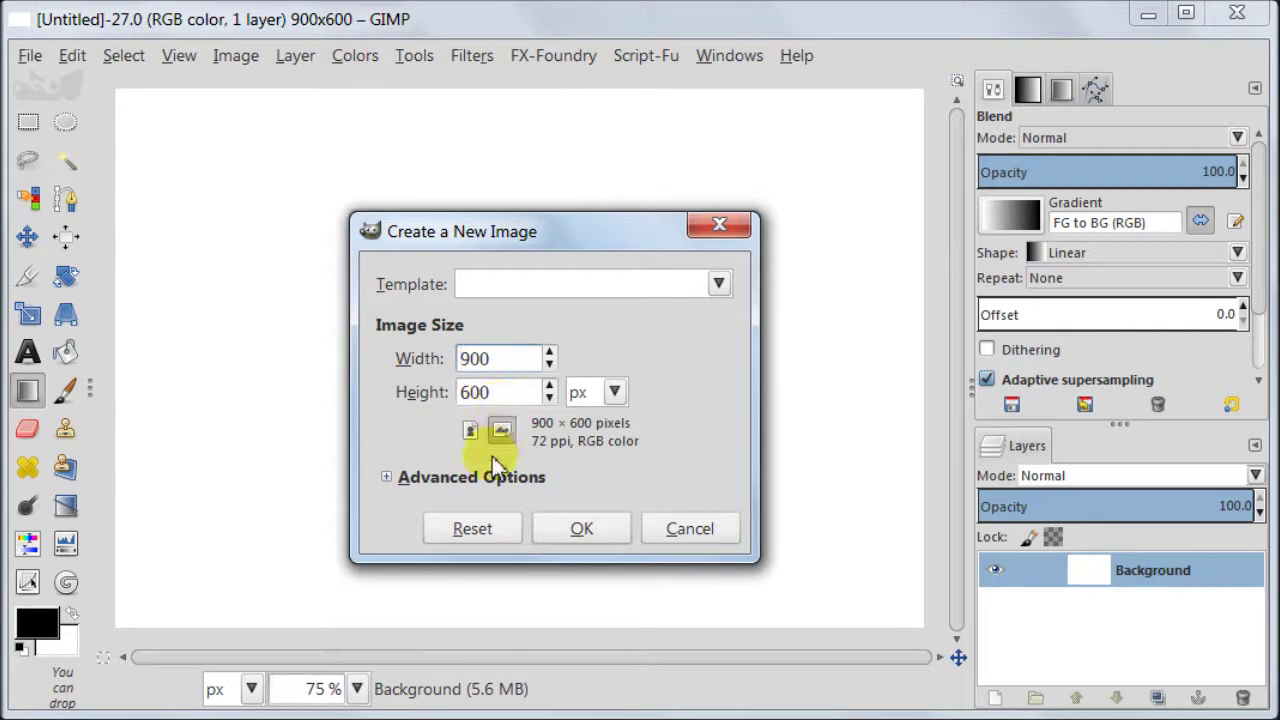
left_click(704, 535)
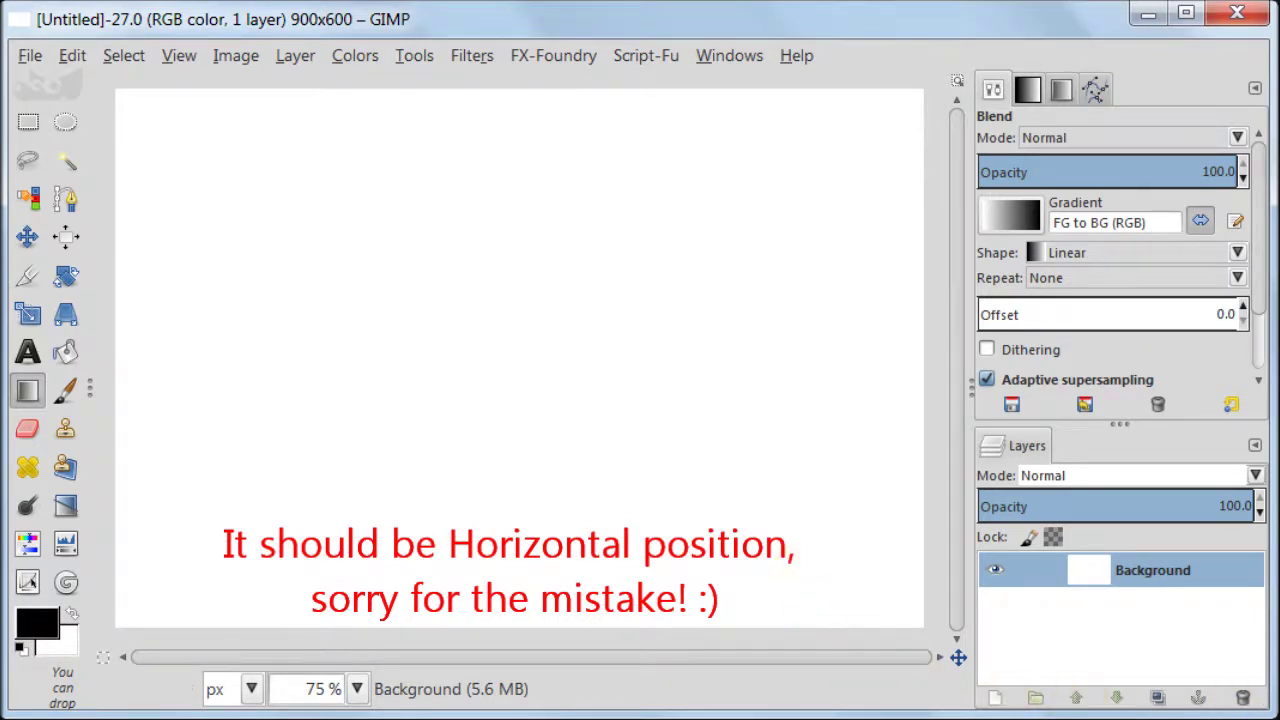
key("r")
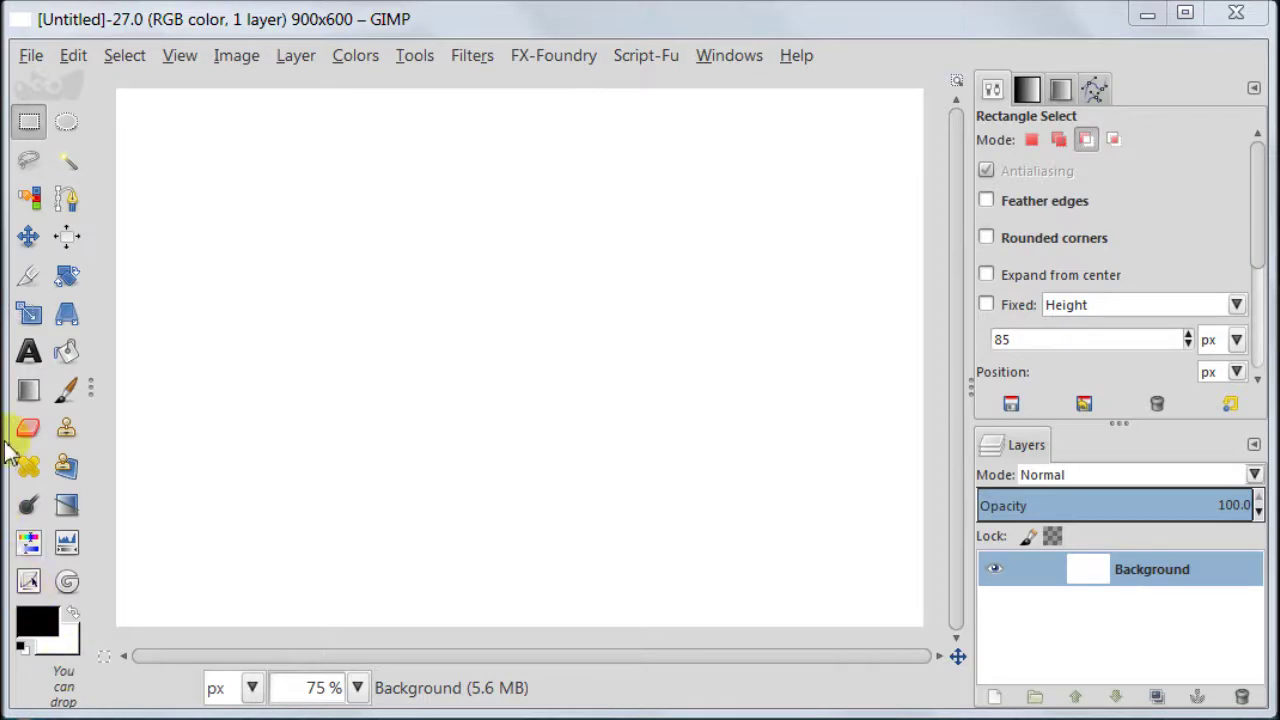
left_click(28, 390)
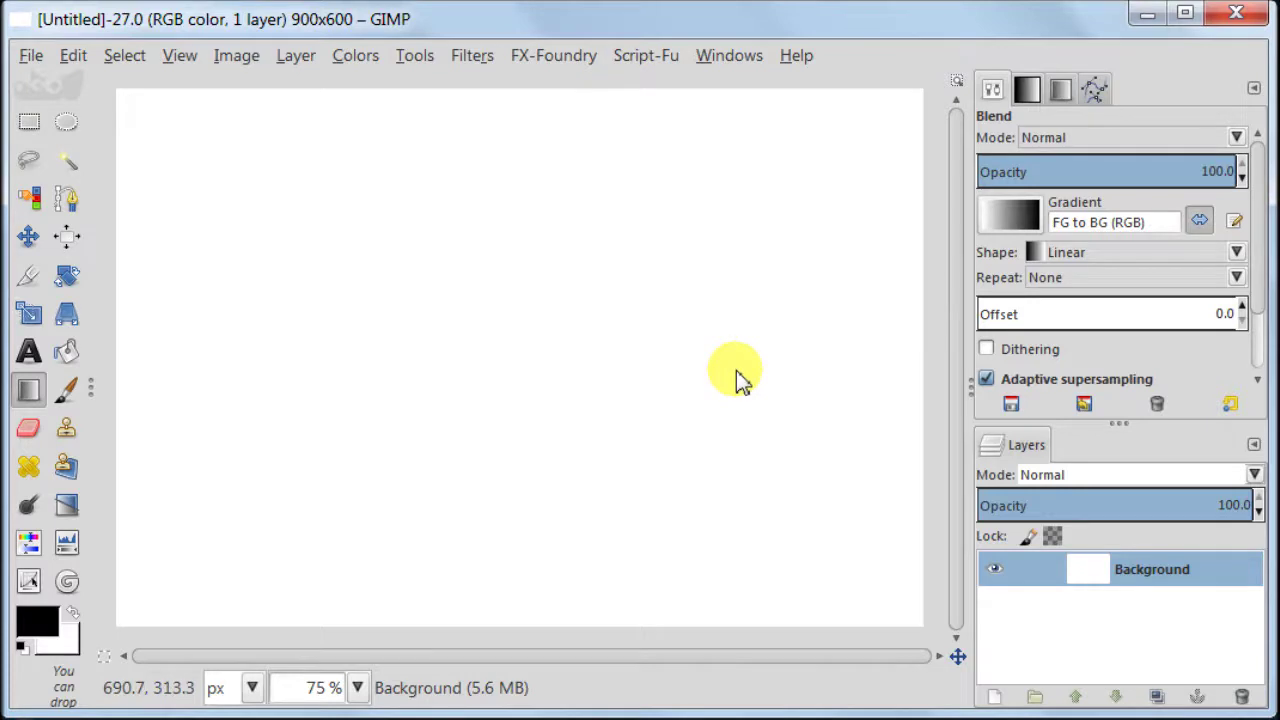
Open the full Gradients list in the dock and create a new gradient, Untitled #8.
left_click(1025, 224)
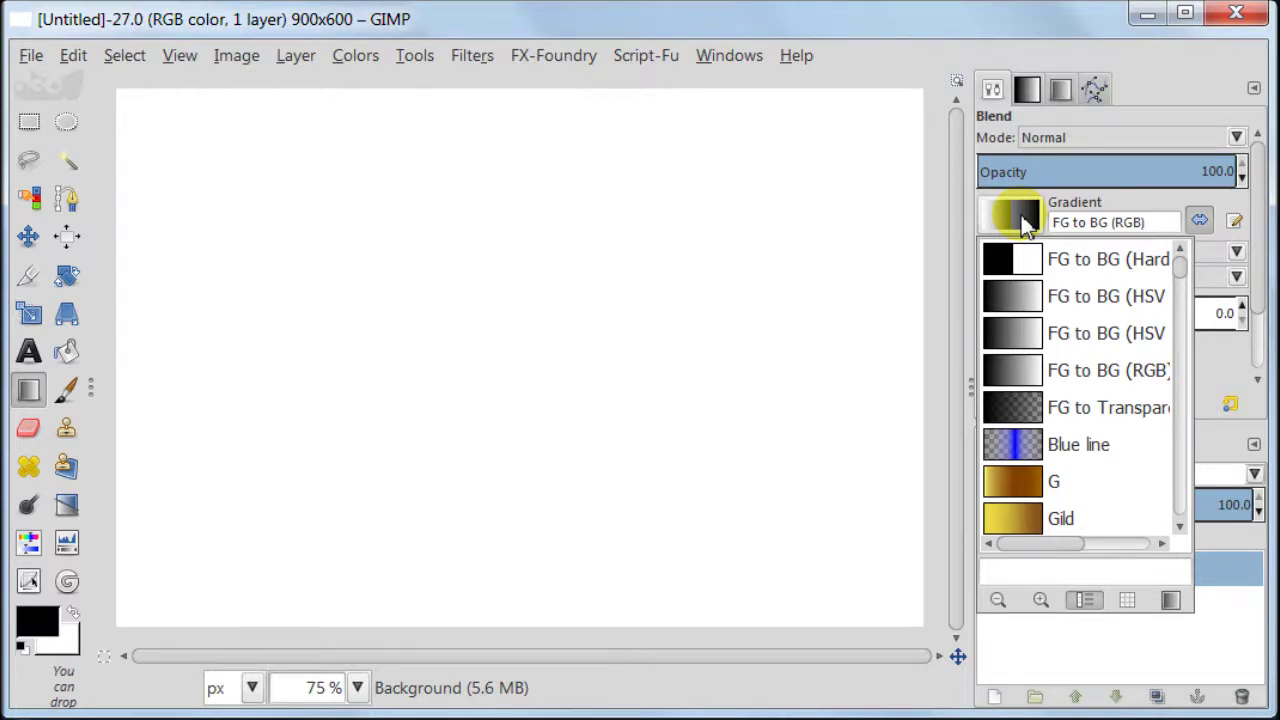
left_click(1170, 601)
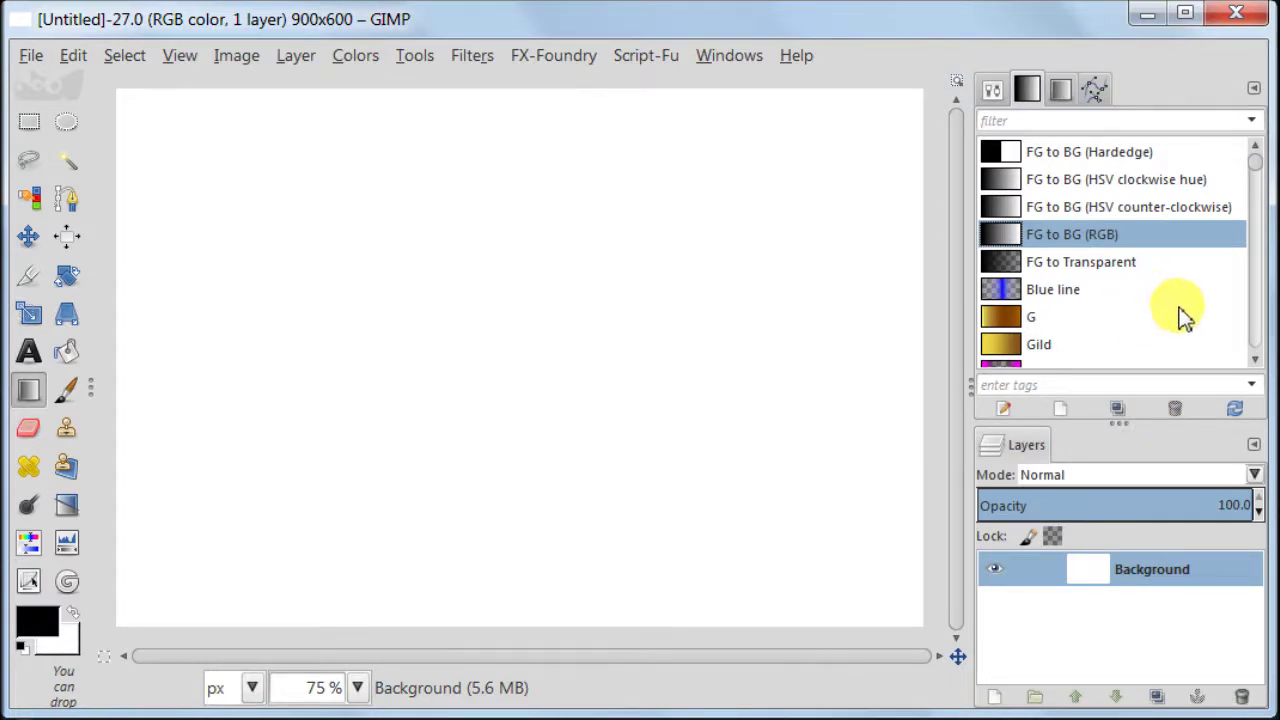
left_click(1255, 90)
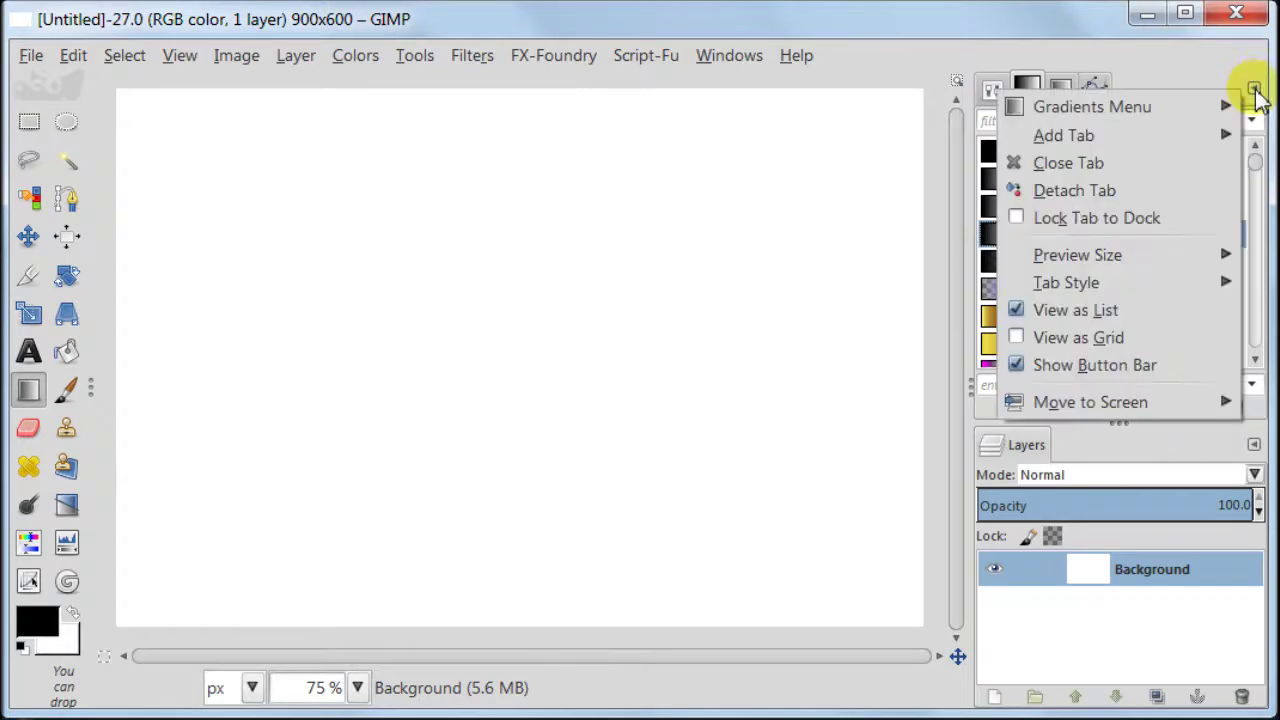
mouse_move(1200, 139)
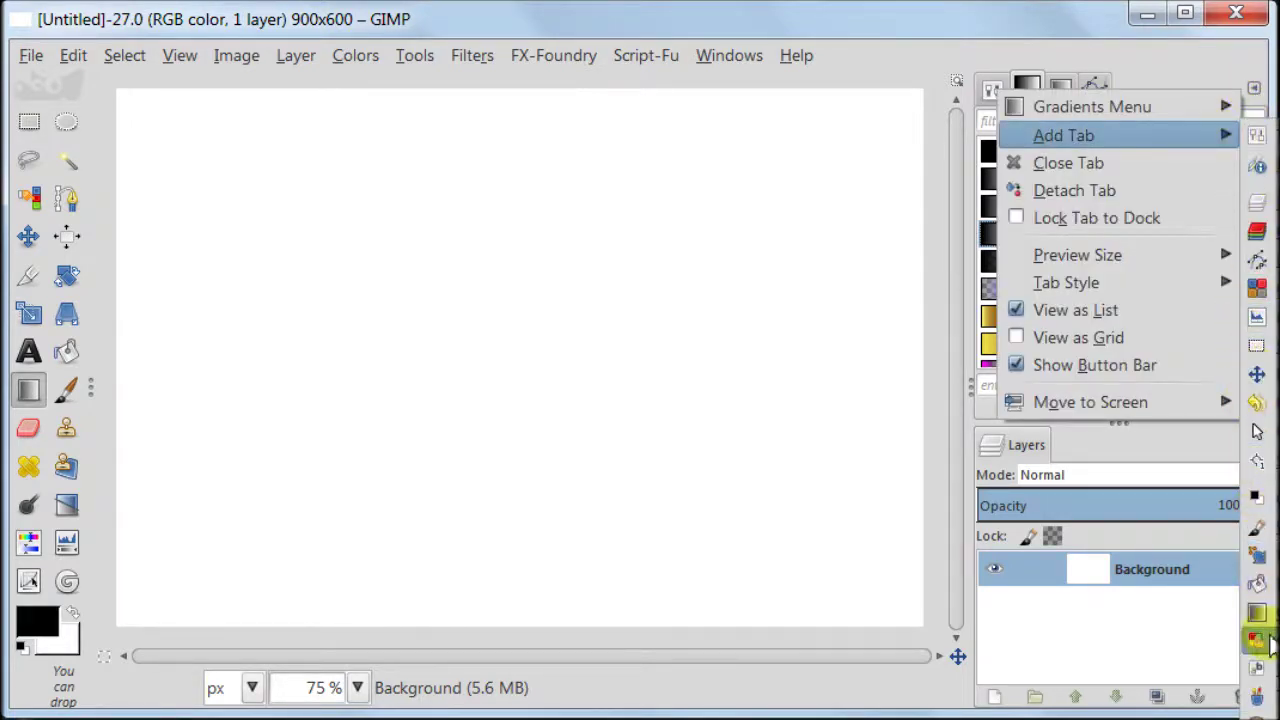
left_click(937, 694)
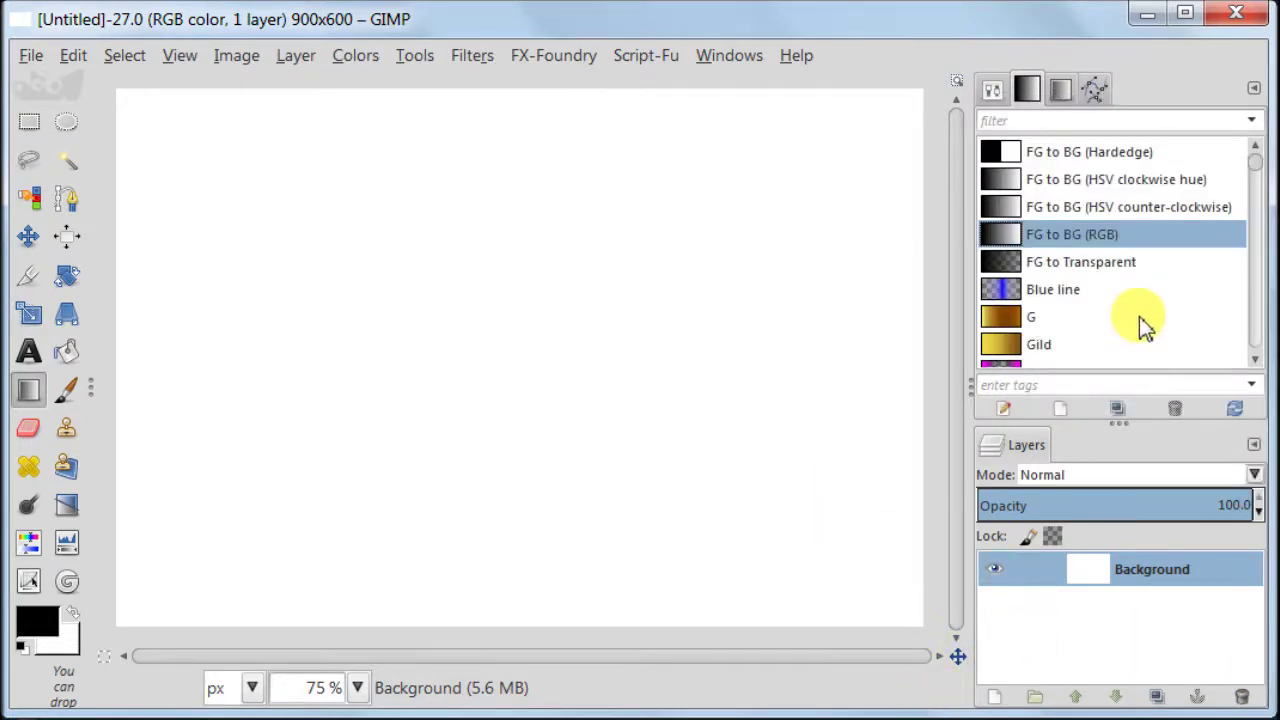
left_click(1060, 409)
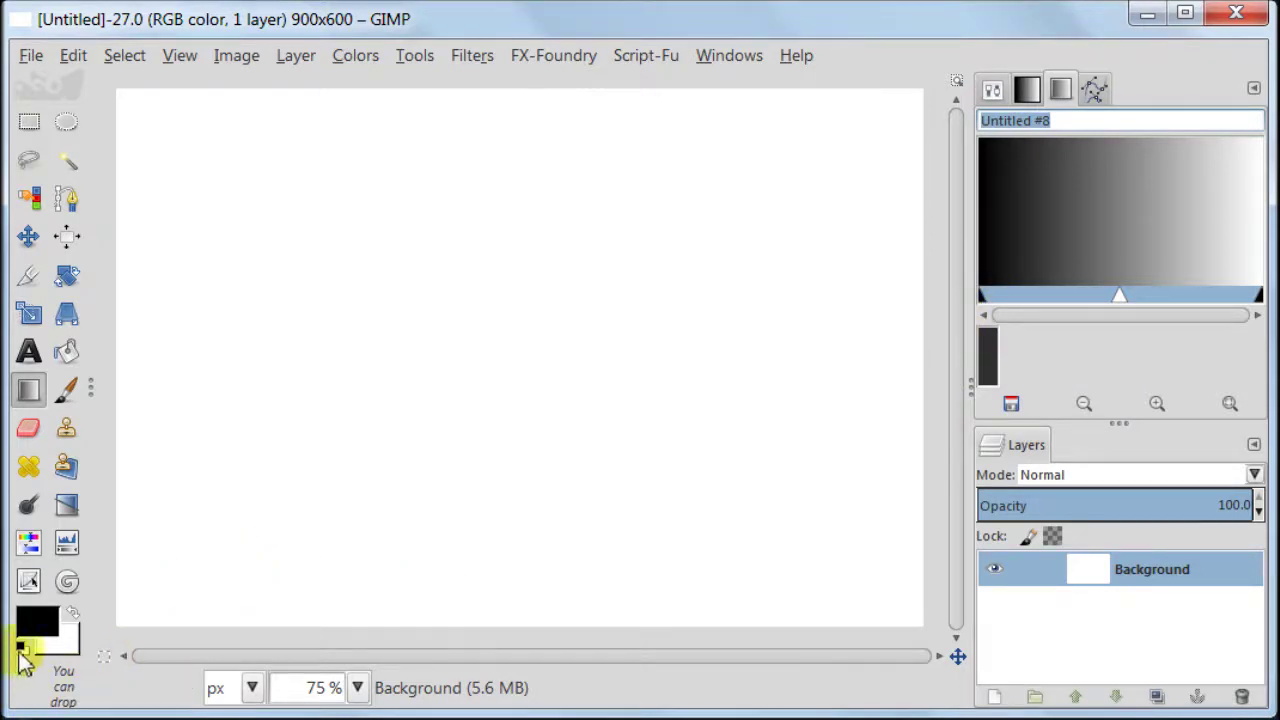
Pick yellow ecda46 as the foreground colour, then swap it into the background.
left_click(33, 618)
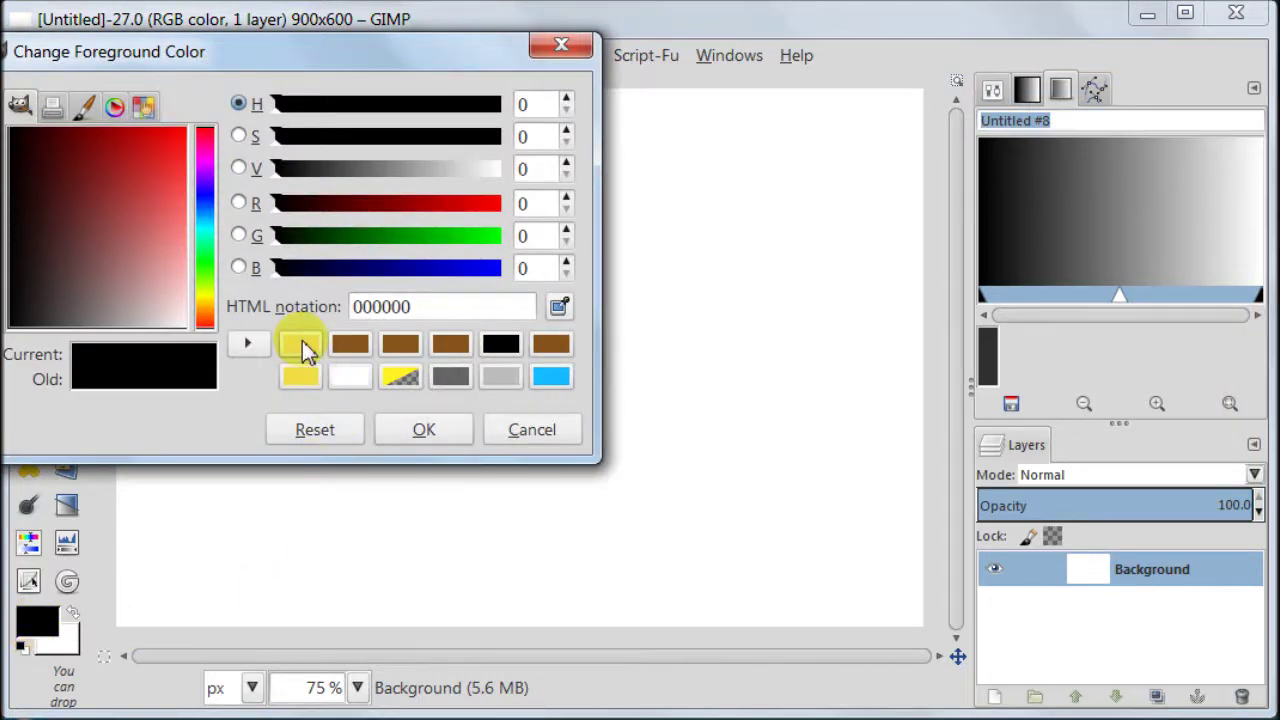
left_click(314, 345)
left_click(408, 429)
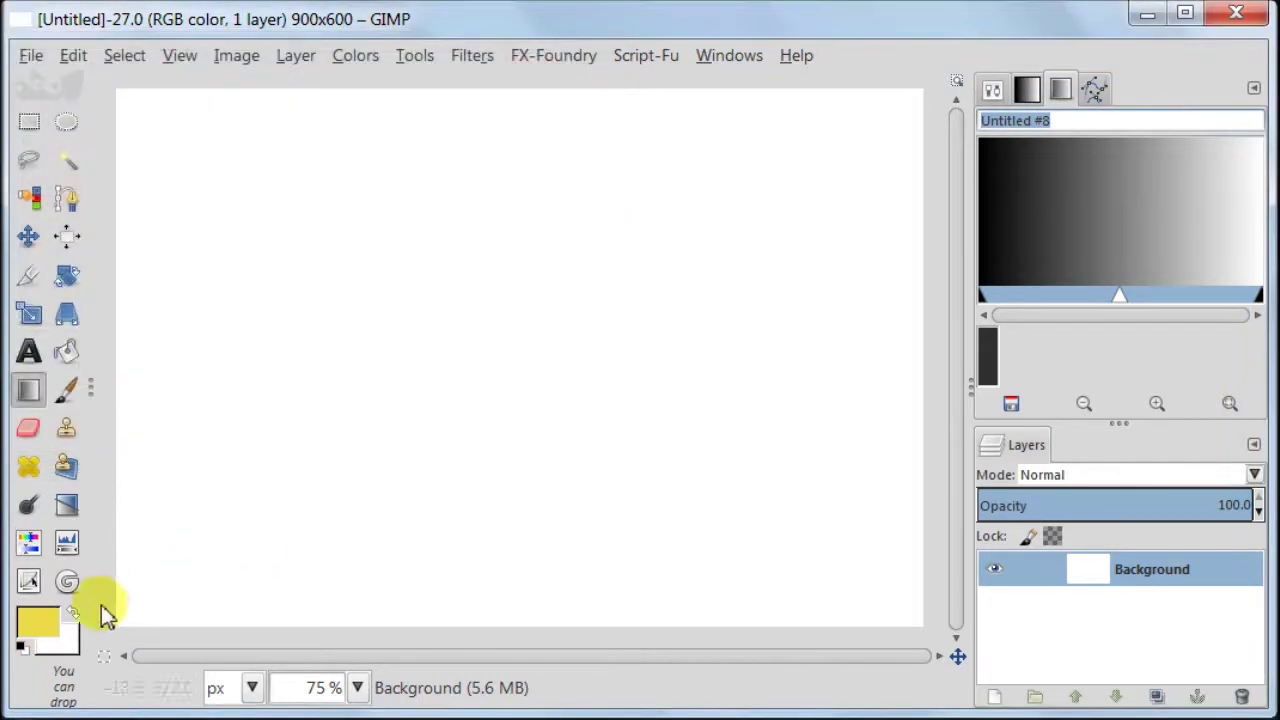
left_click(75, 613)
Pick brown 85551c from recent colours as the new foreground colour.
left_click(46, 632)
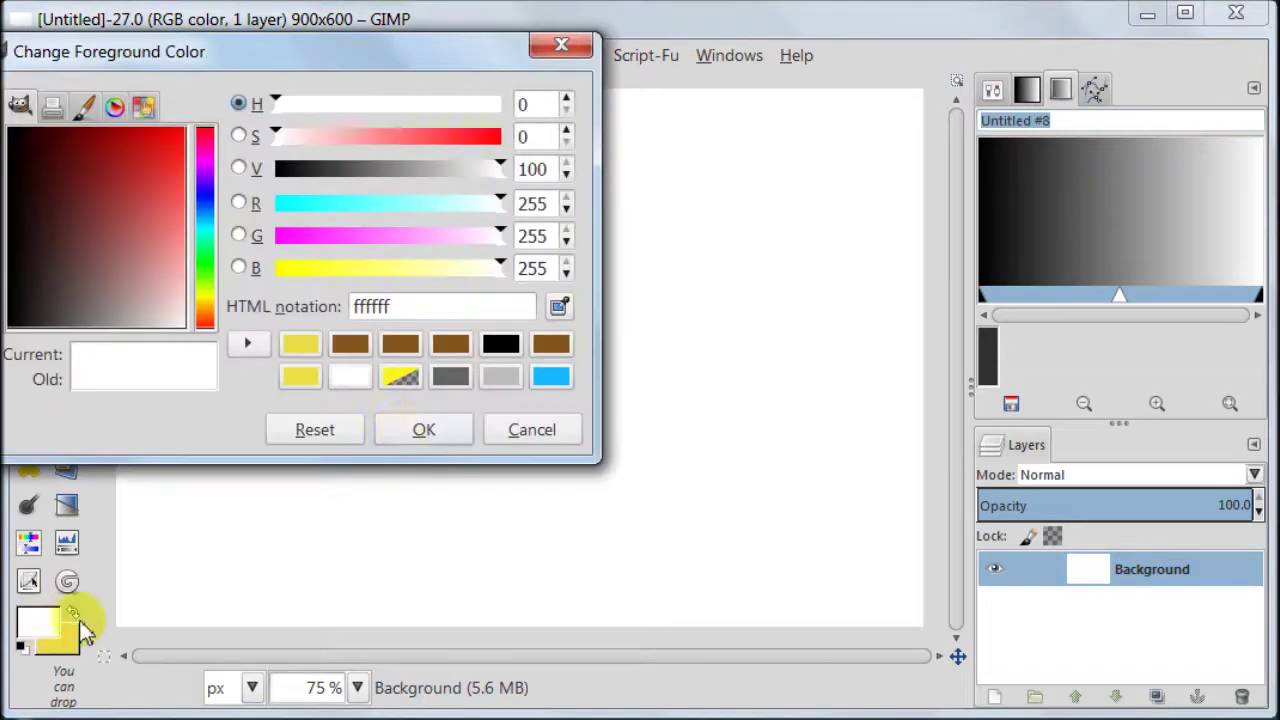
left_click(349, 344)
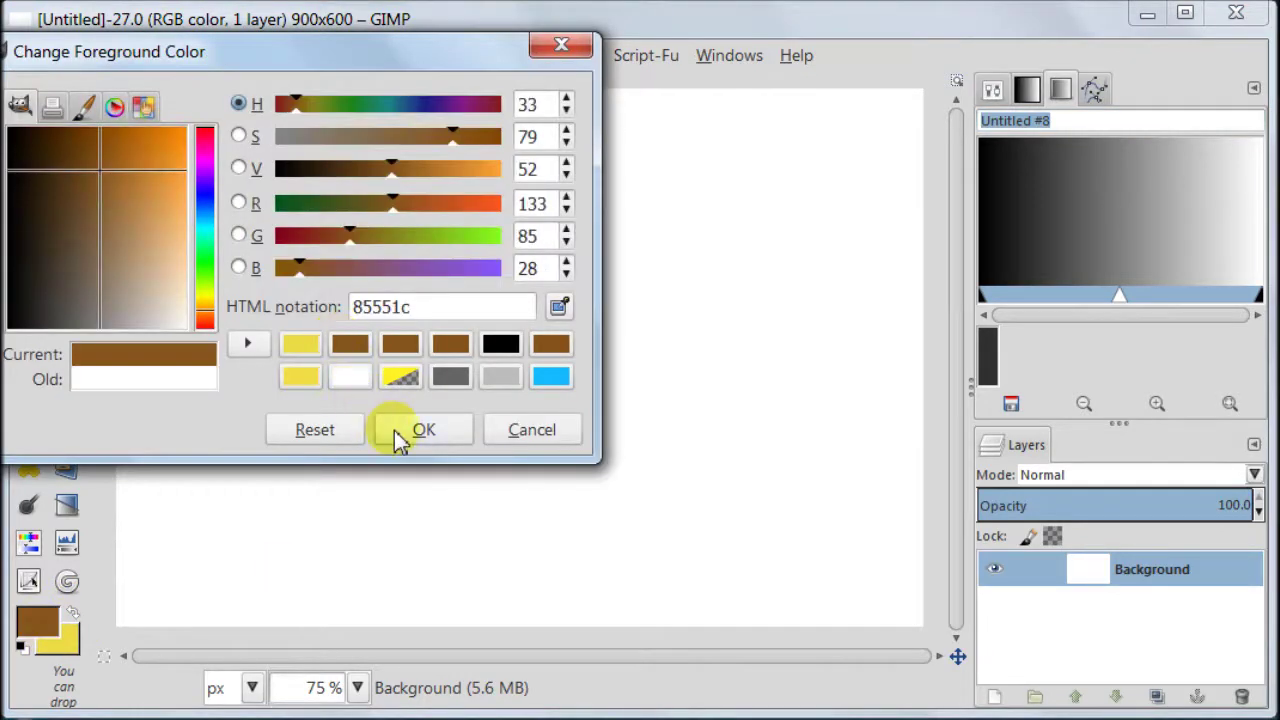
left_click(420, 429)
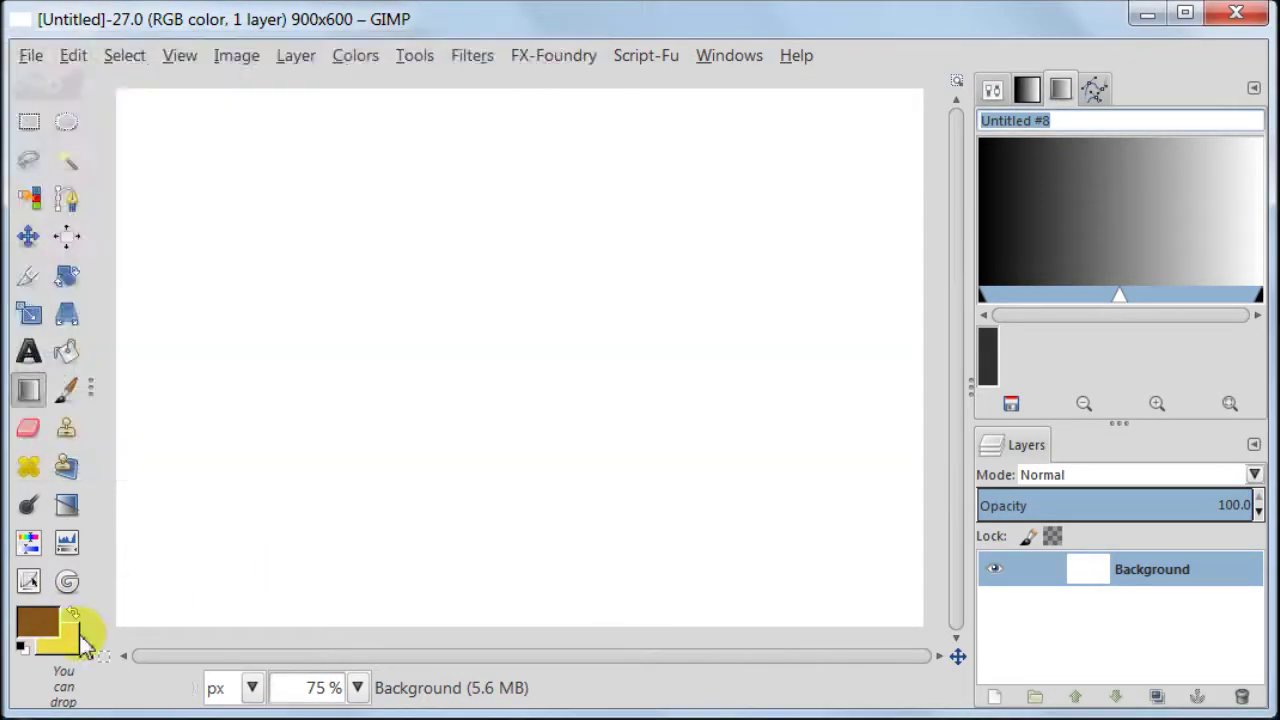
right_click(984, 306)
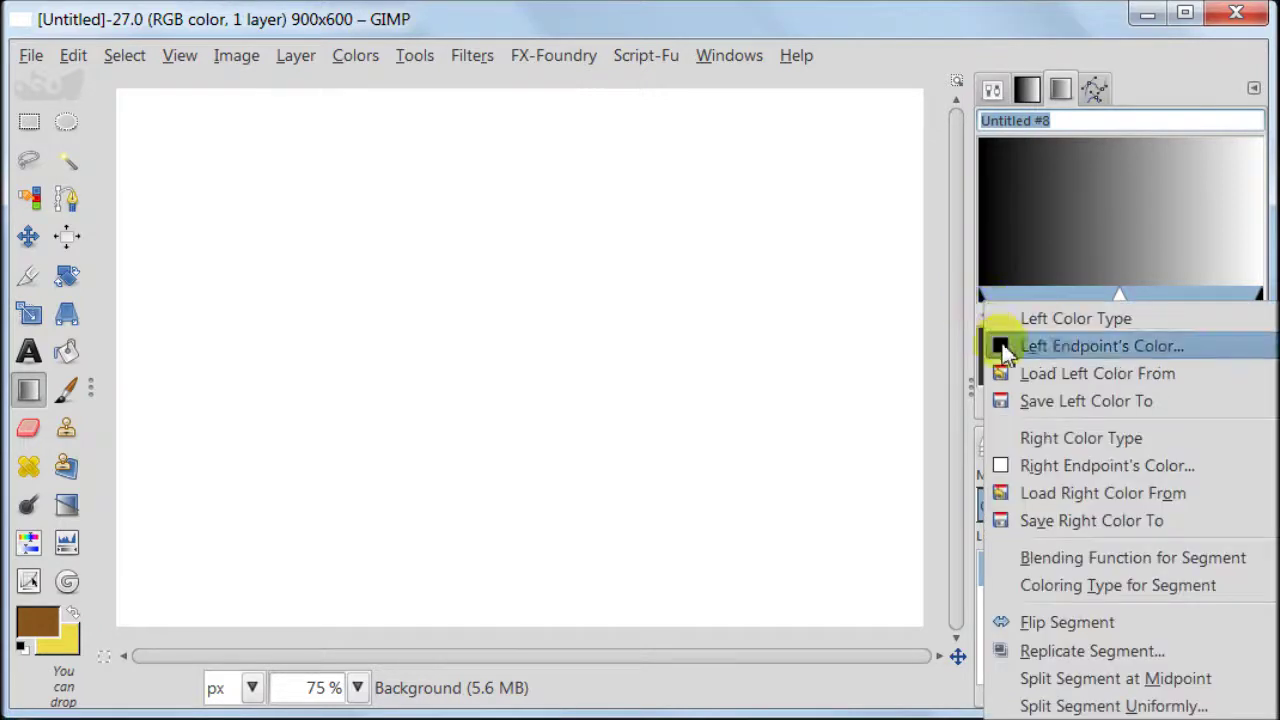
Colour the Untitled #8 gradient's left endpoint yellow ecda46.
left_click(1000, 346)
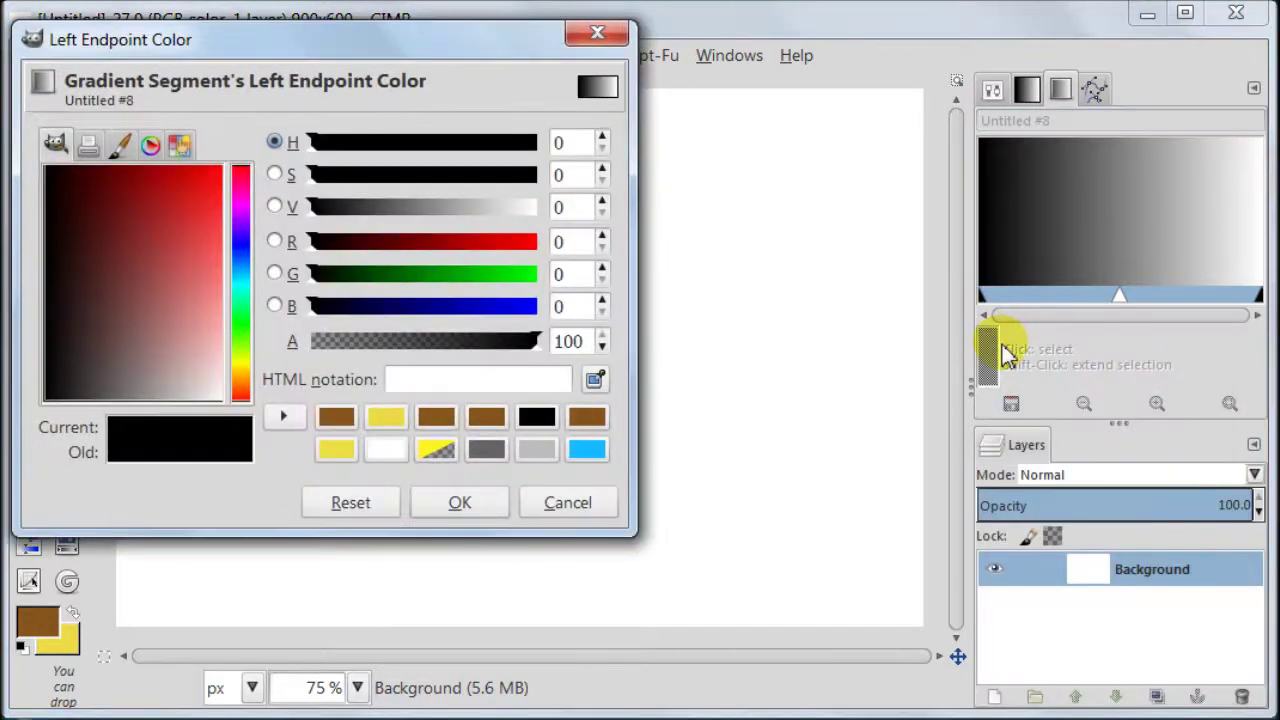
left_click(385, 418)
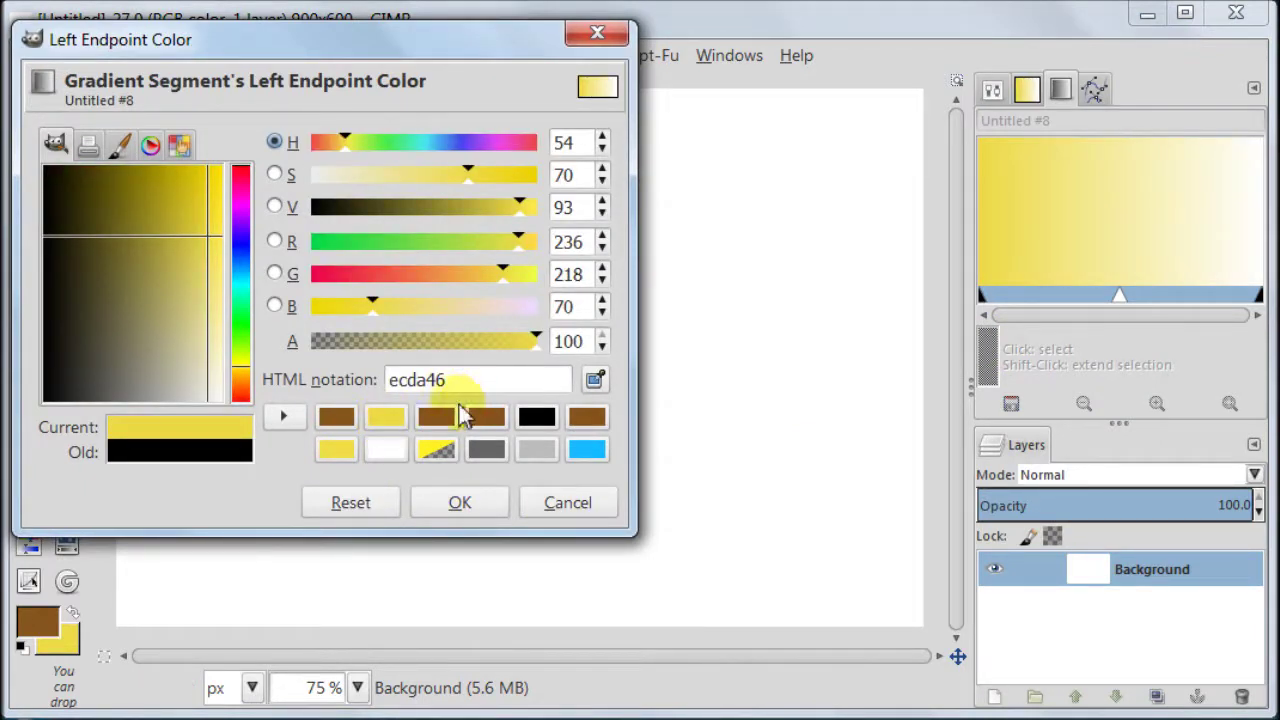
left_click(460, 503)
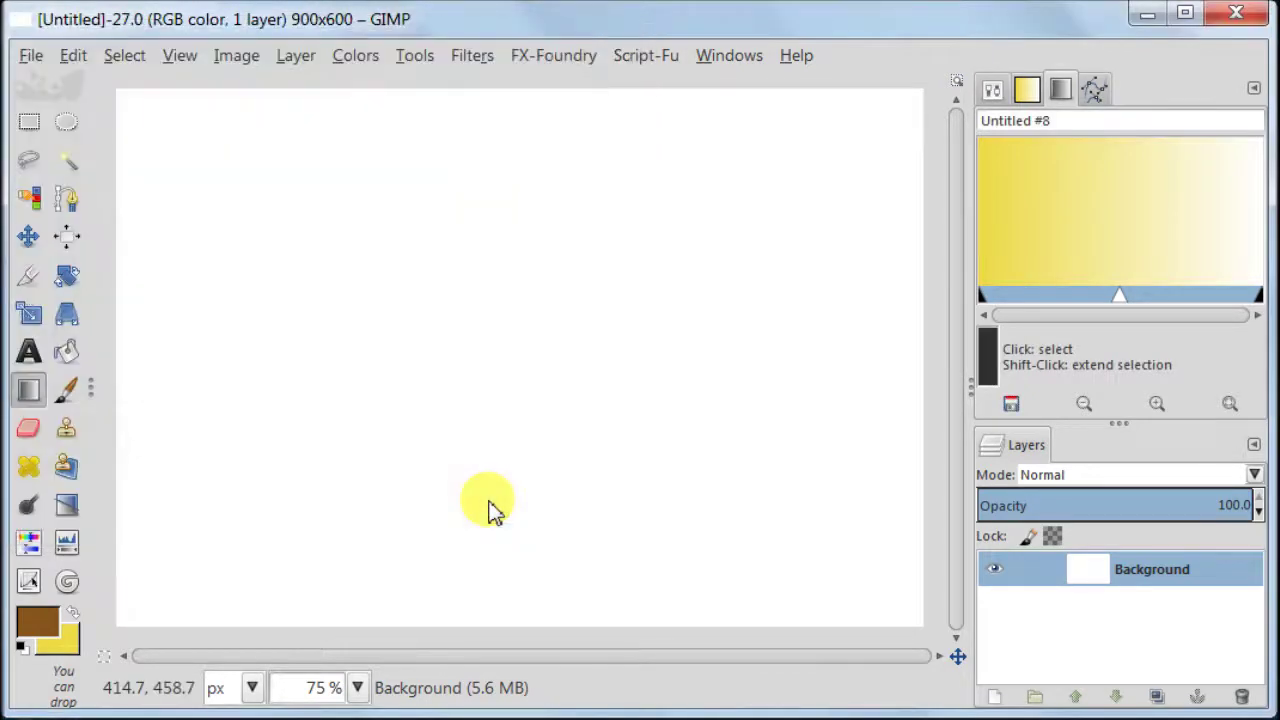
Colour the gradient's right endpoint brown 85551c.
right_click(1260, 298)
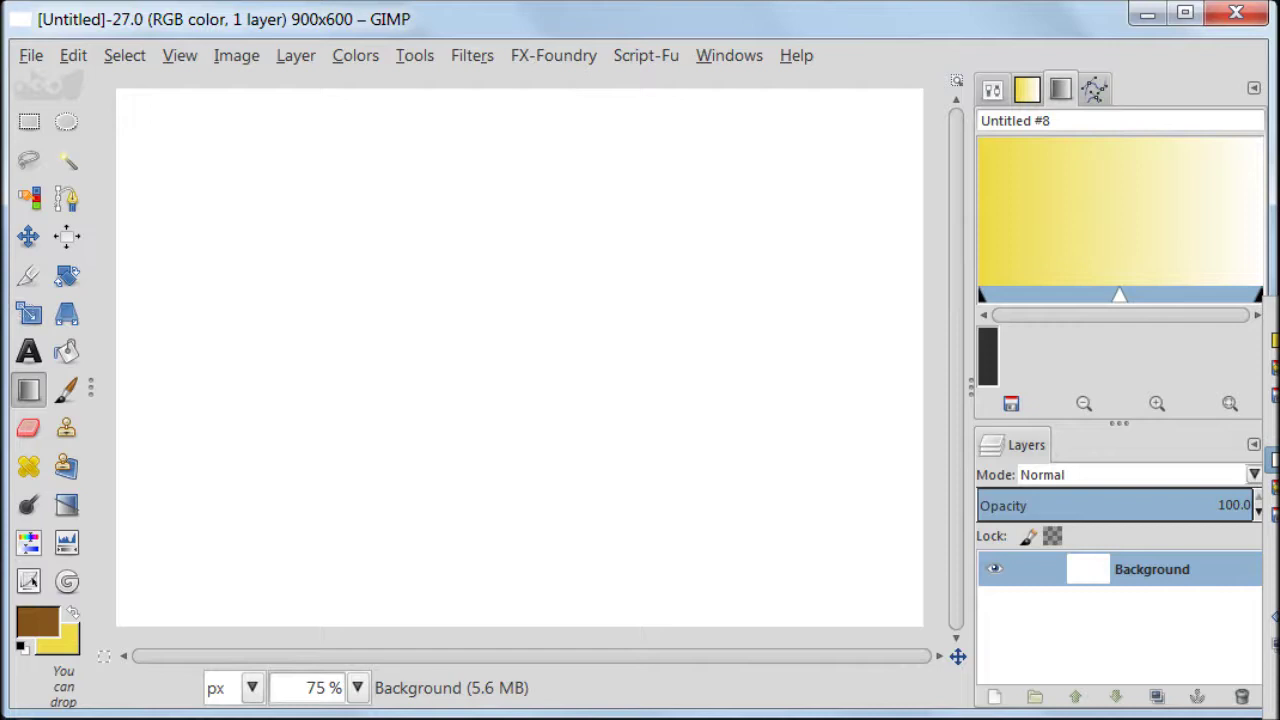
left_click(1275, 460)
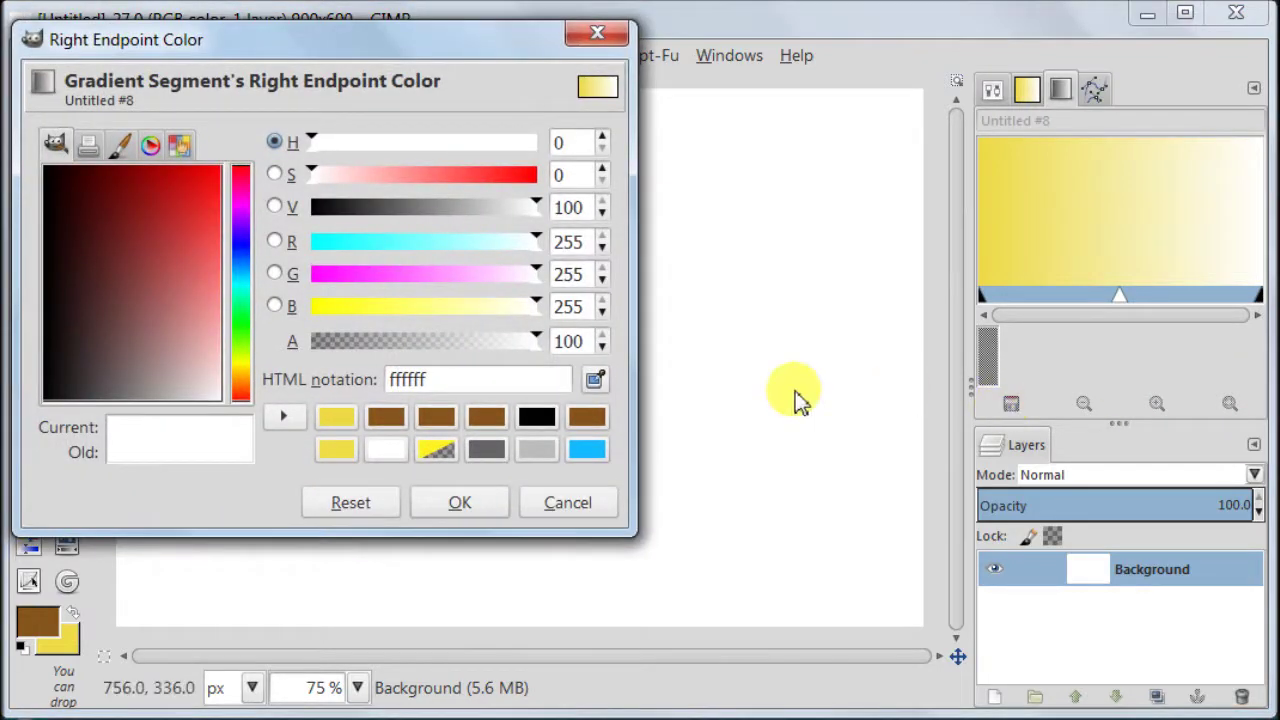
left_click(378, 428)
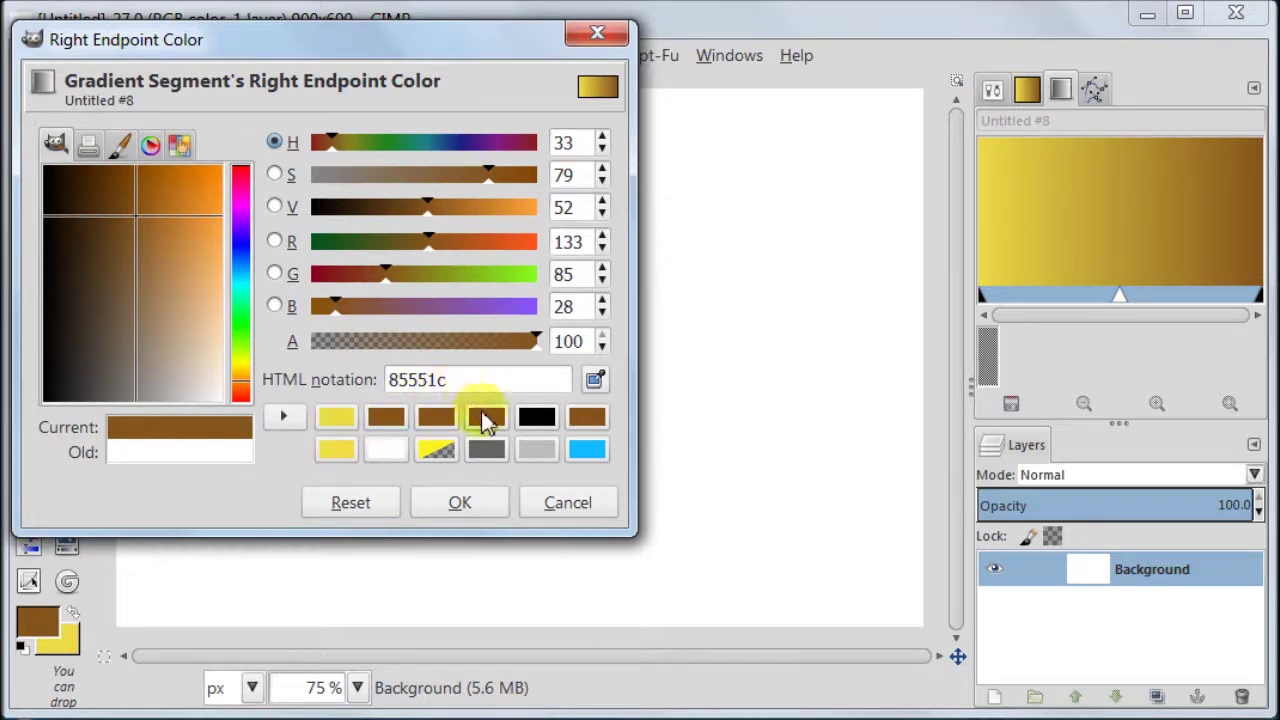
left_click(488, 505)
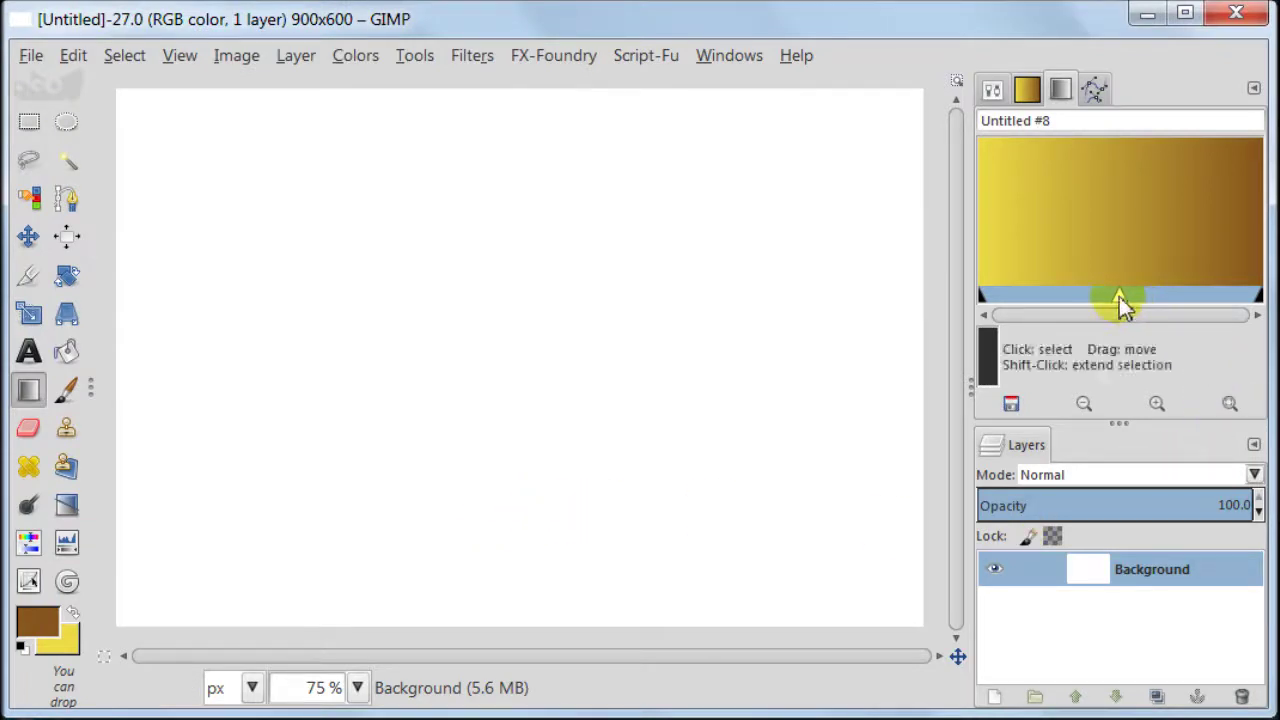
Shift the gradient midpoint right, then fill the canvas diagonally using Bi-linear shape, Triangular wave repeat.
left_click_drag(1119, 297, 1170, 297)
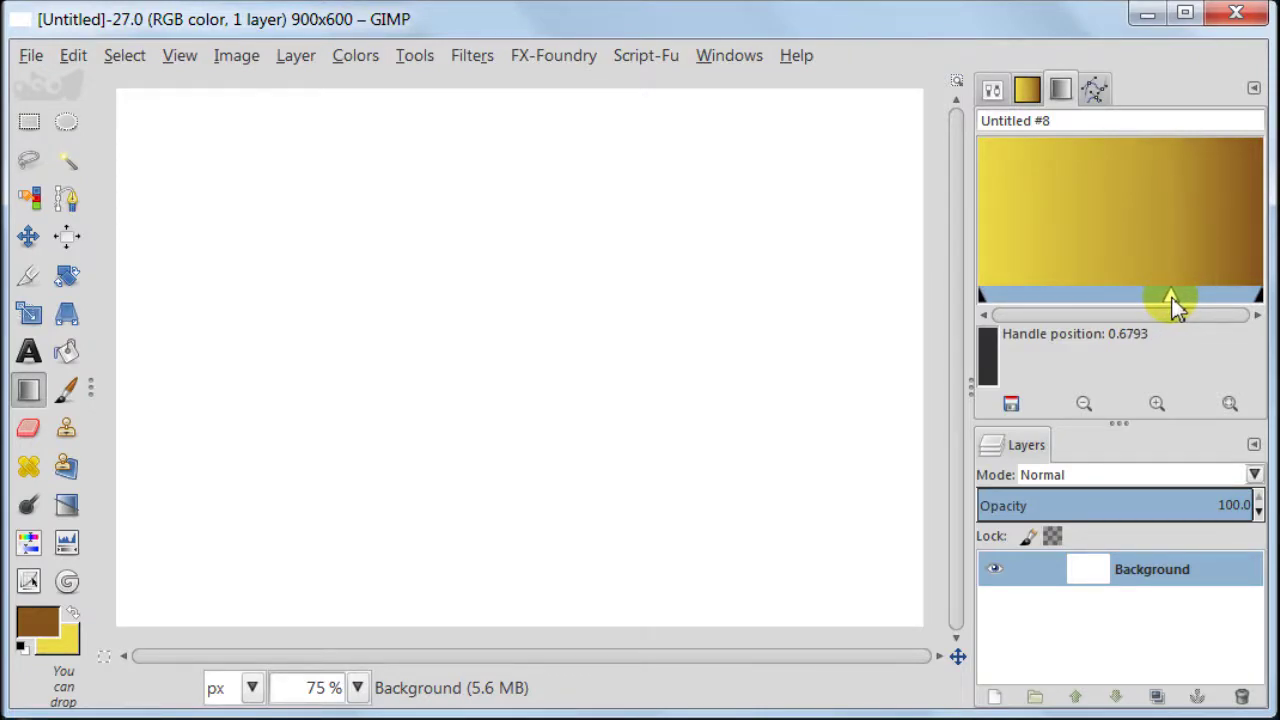
left_click_drag(1171, 297, 1174, 299)
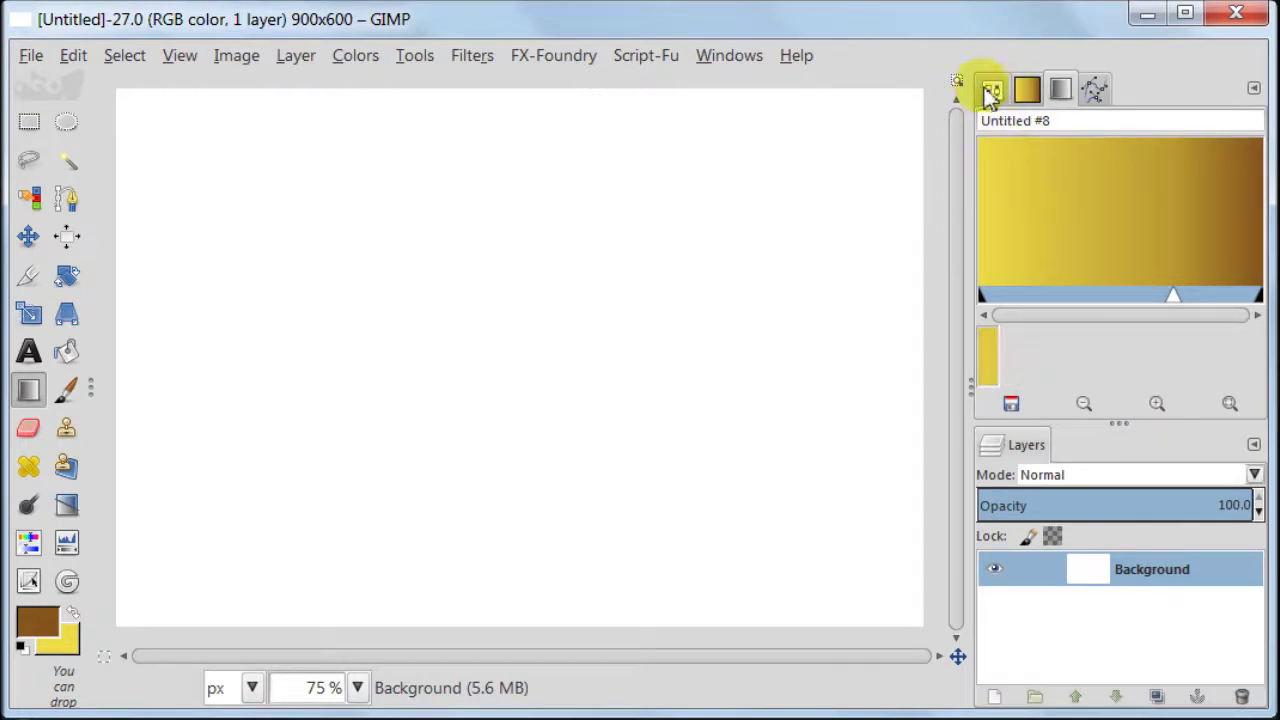
left_click(991, 90)
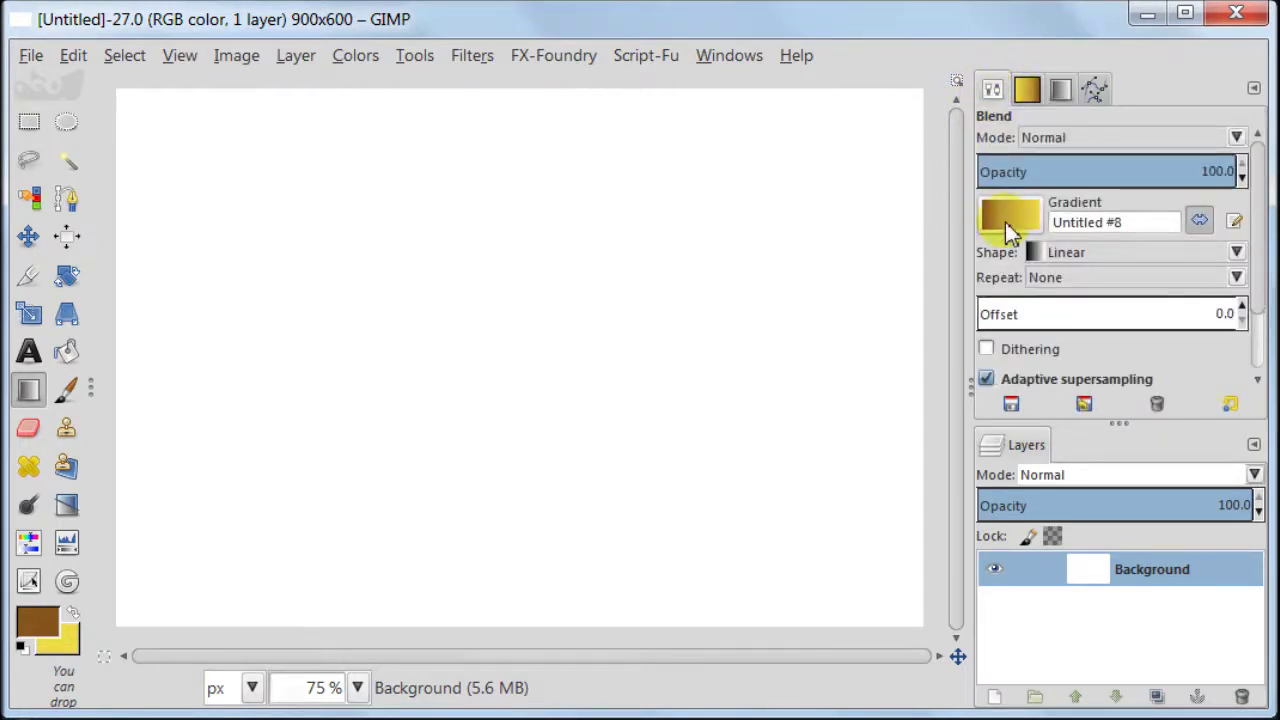
left_click(1148, 256)
left_click(1126, 312)
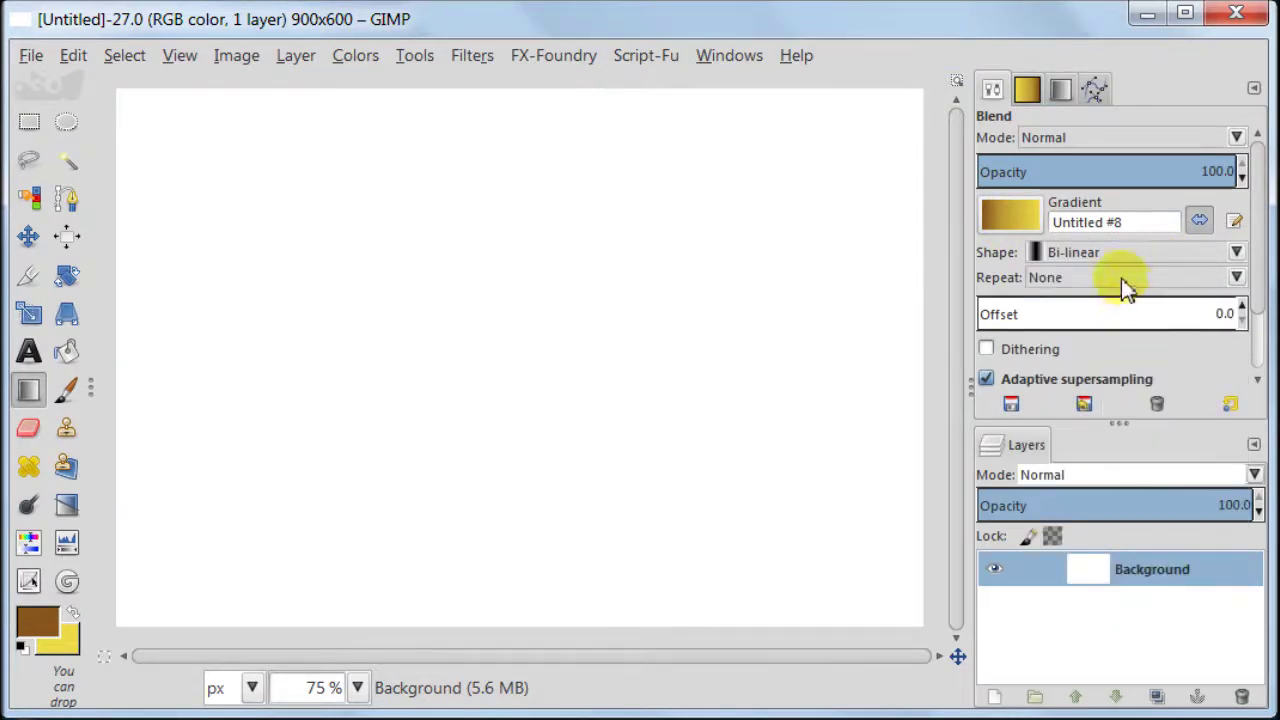
left_click(1122, 282)
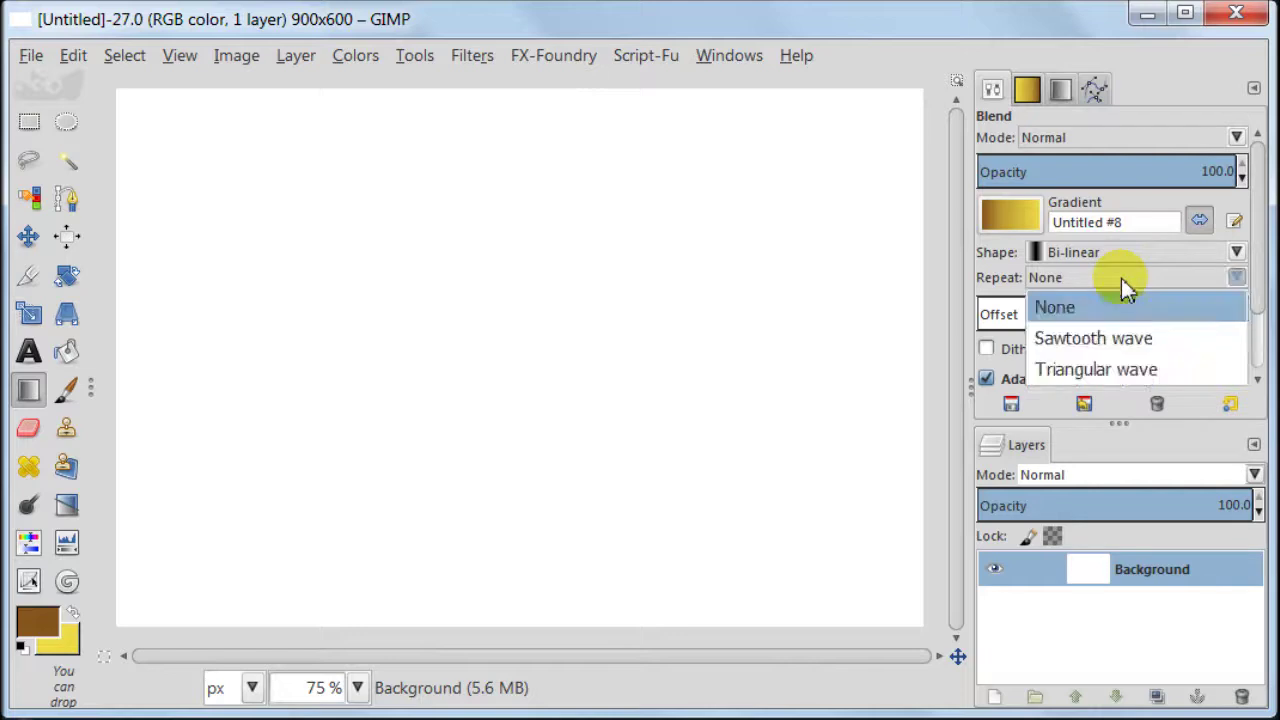
left_click(1121, 385)
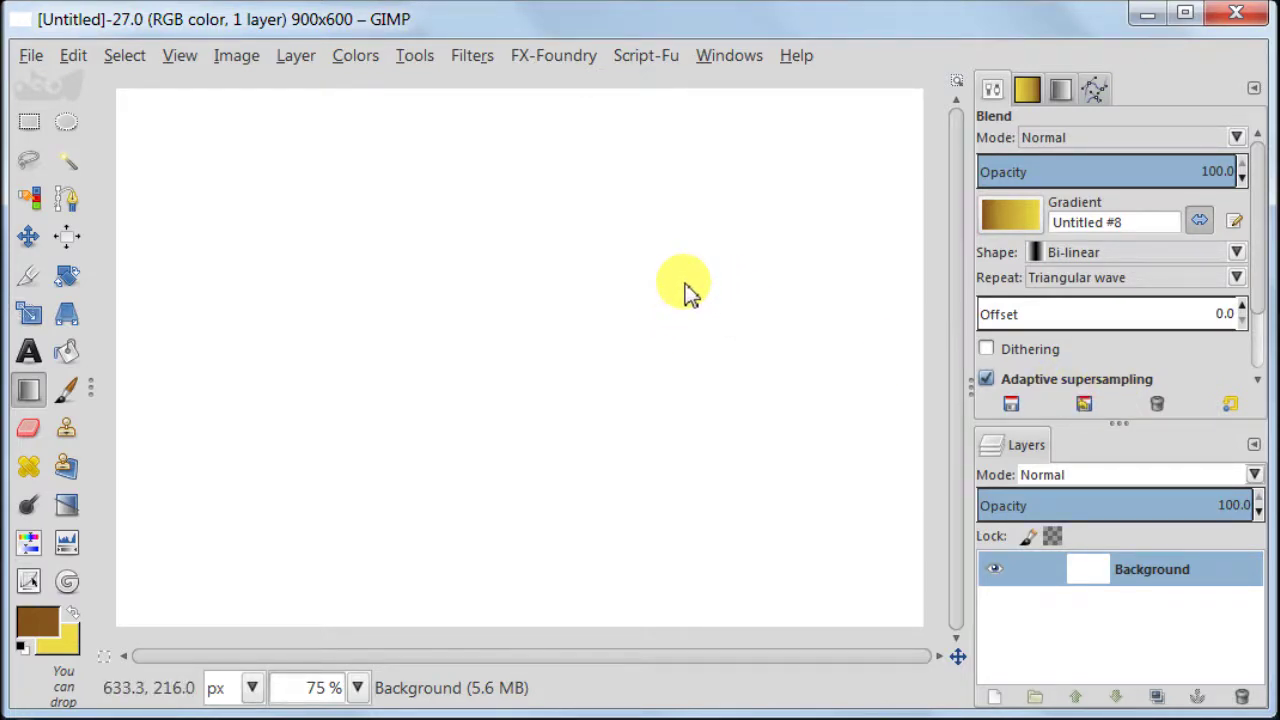
left_click_drag(685, 286, 486, 419)
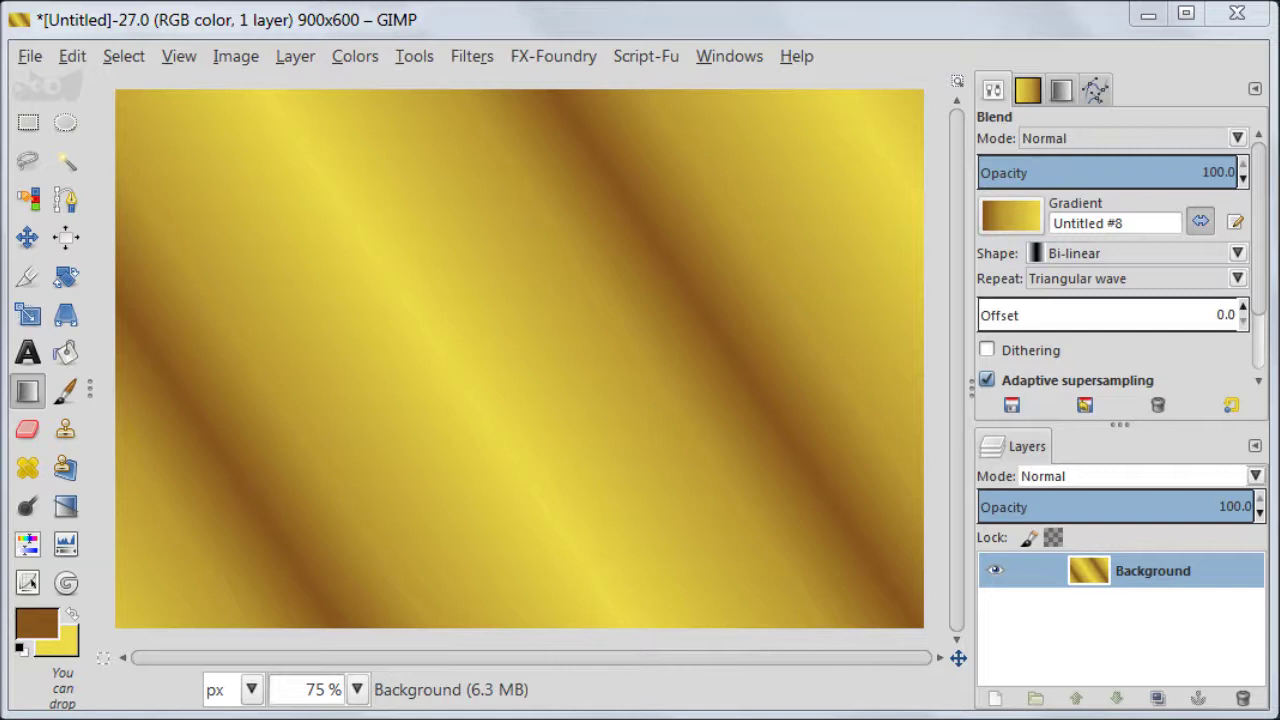
left_click(992, 699)
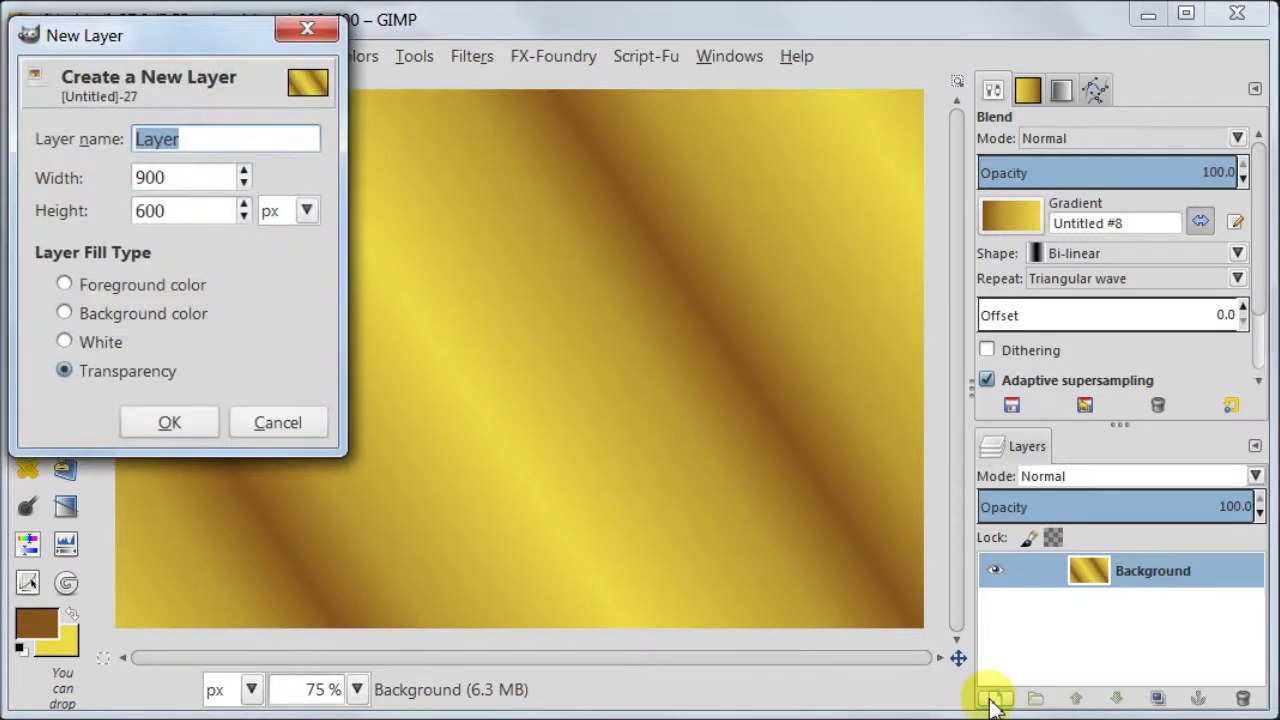
Confirm the new transparent layer and open the Solid Noise filter.
left_click(193, 425)
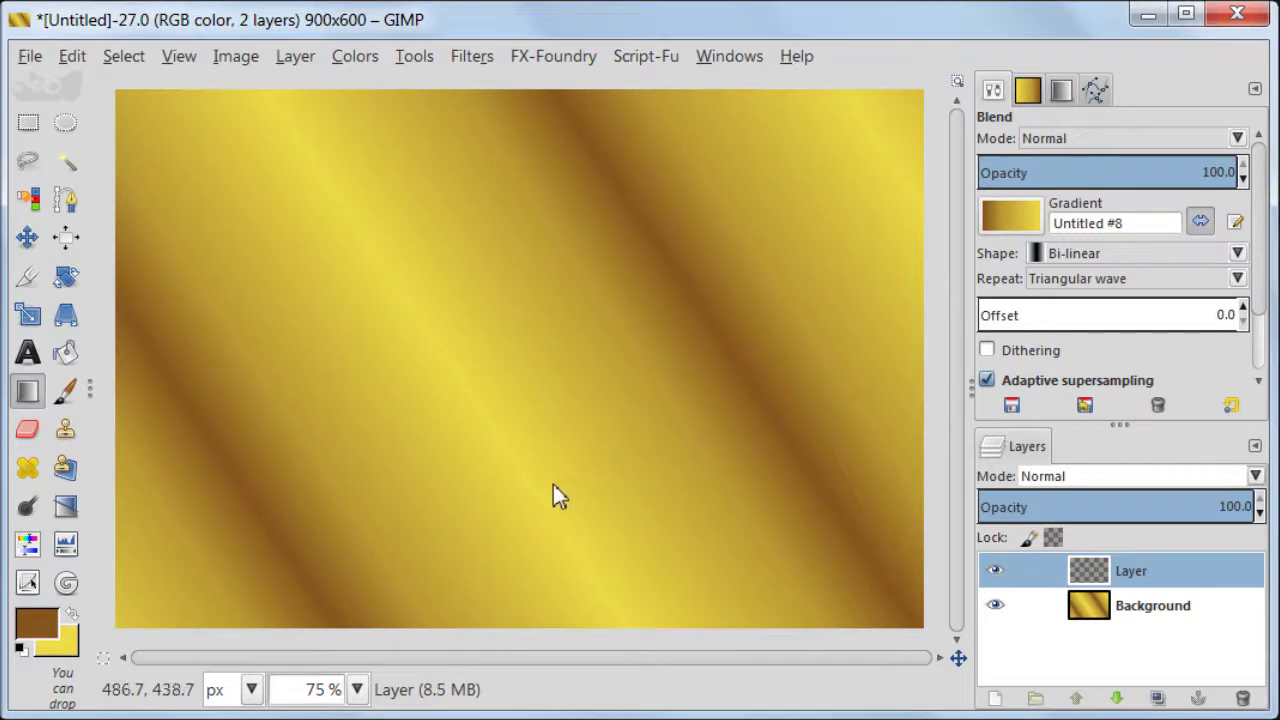
left_click(470, 55)
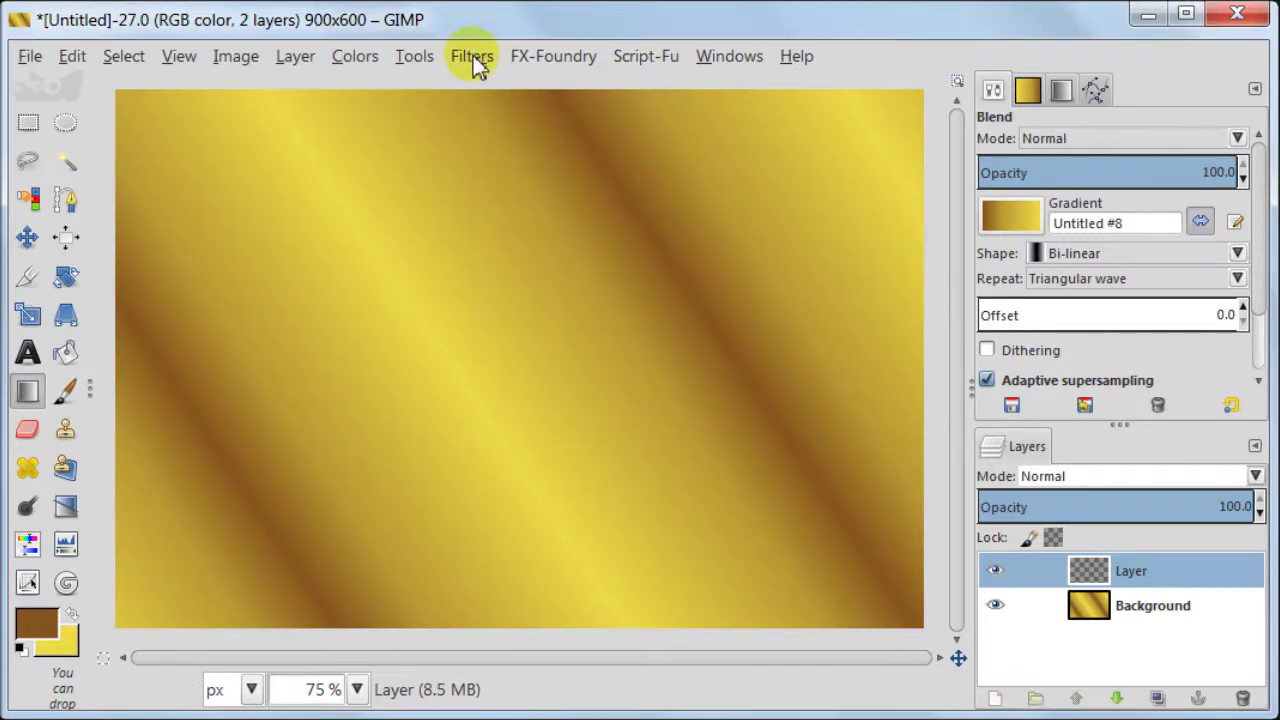
left_click(472, 57)
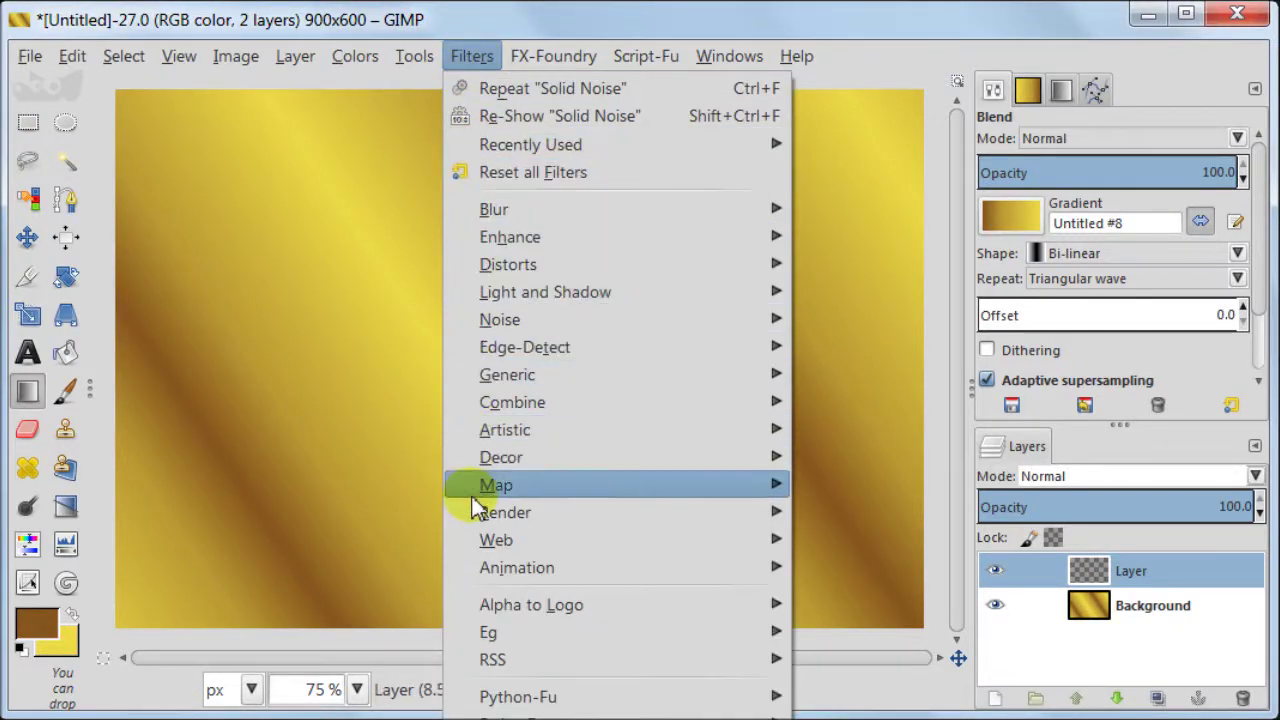
mouse_move(708, 512)
mouse_move(940, 520)
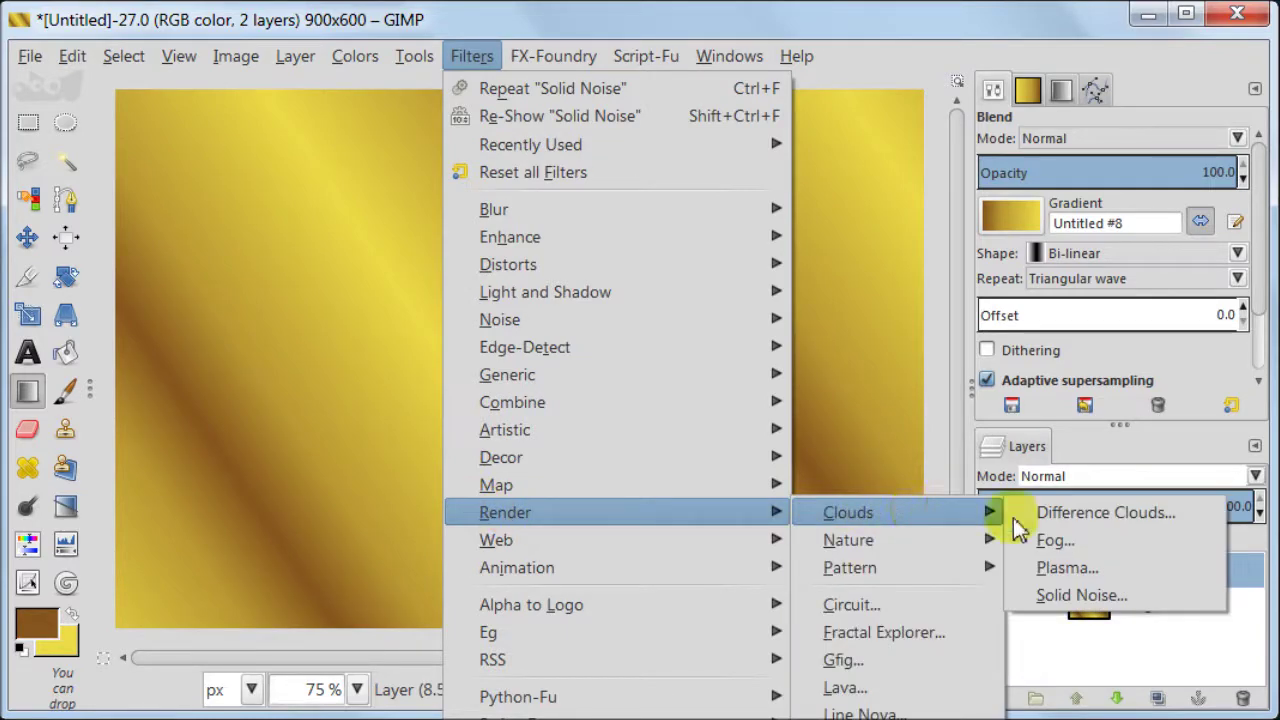
left_click(1172, 594)
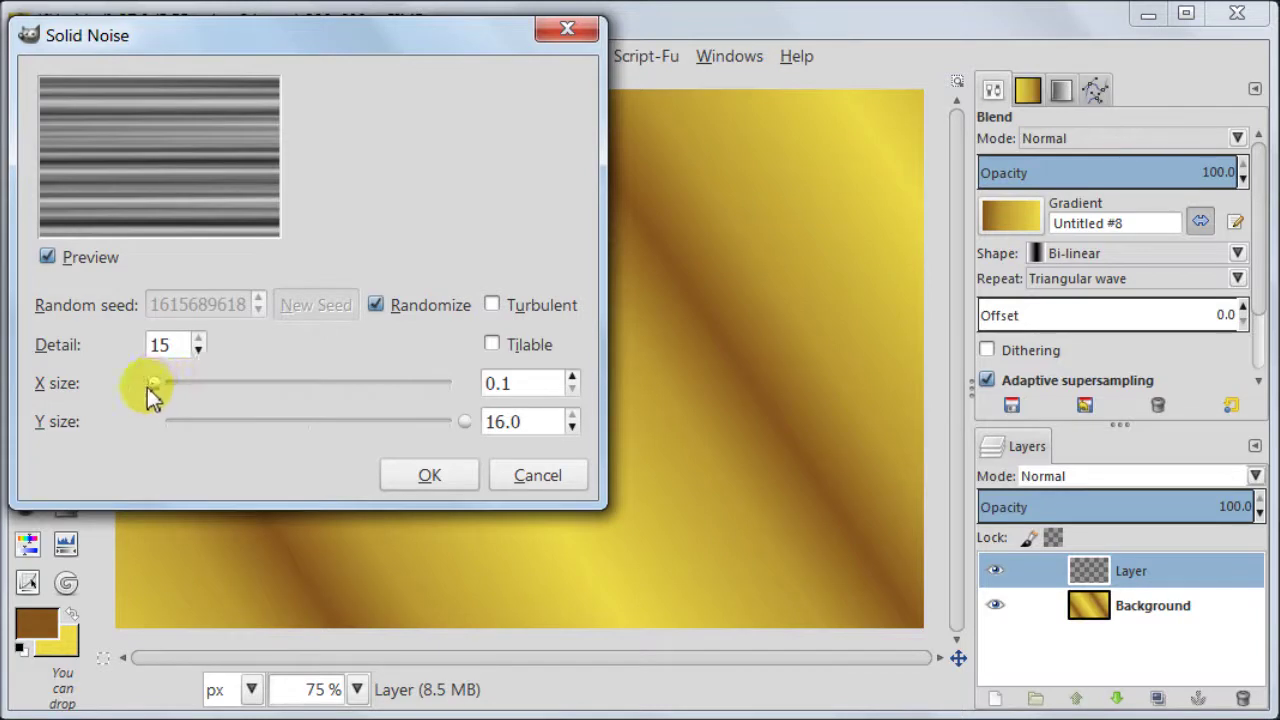
Render streaky Solid Noise with X size 0.1, Y size 16 and a re-randomized seed.
left_click_drag(153, 385, 268, 384)
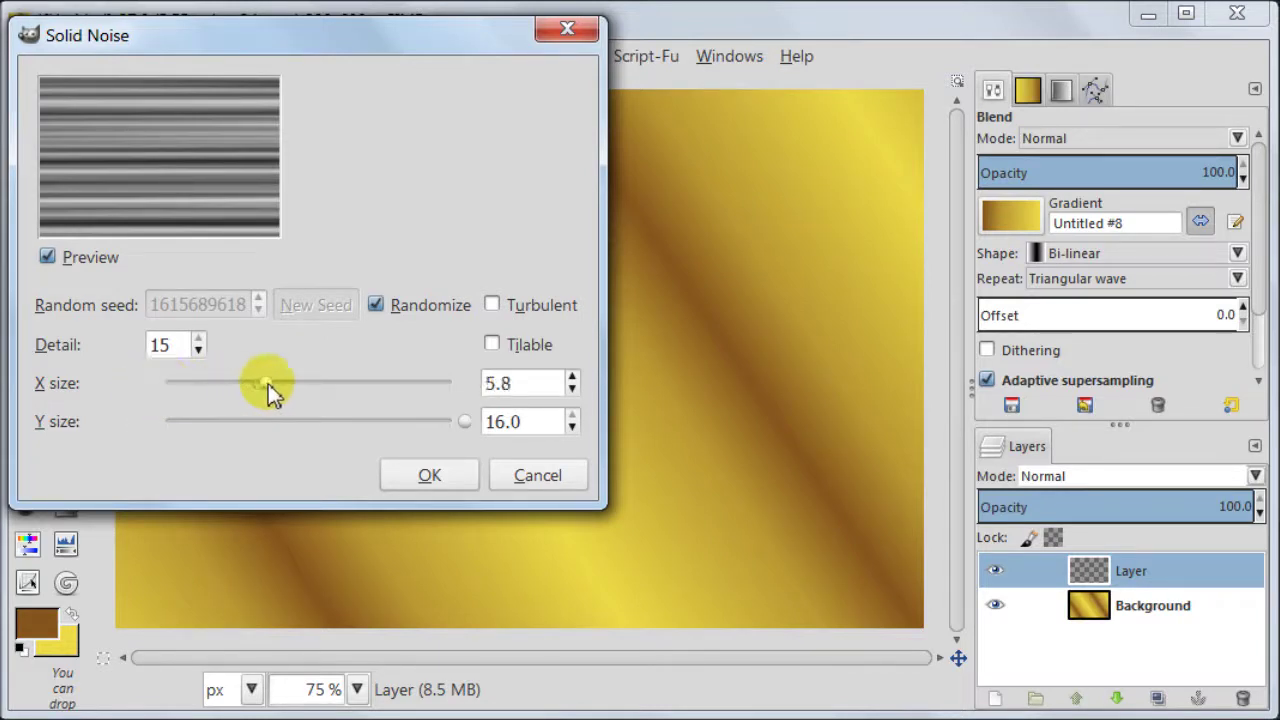
mouse_move(463, 430)
left_mouse_down()
mouse_move(391, 429)
mouse_move(468, 437)
left_mouse_up()
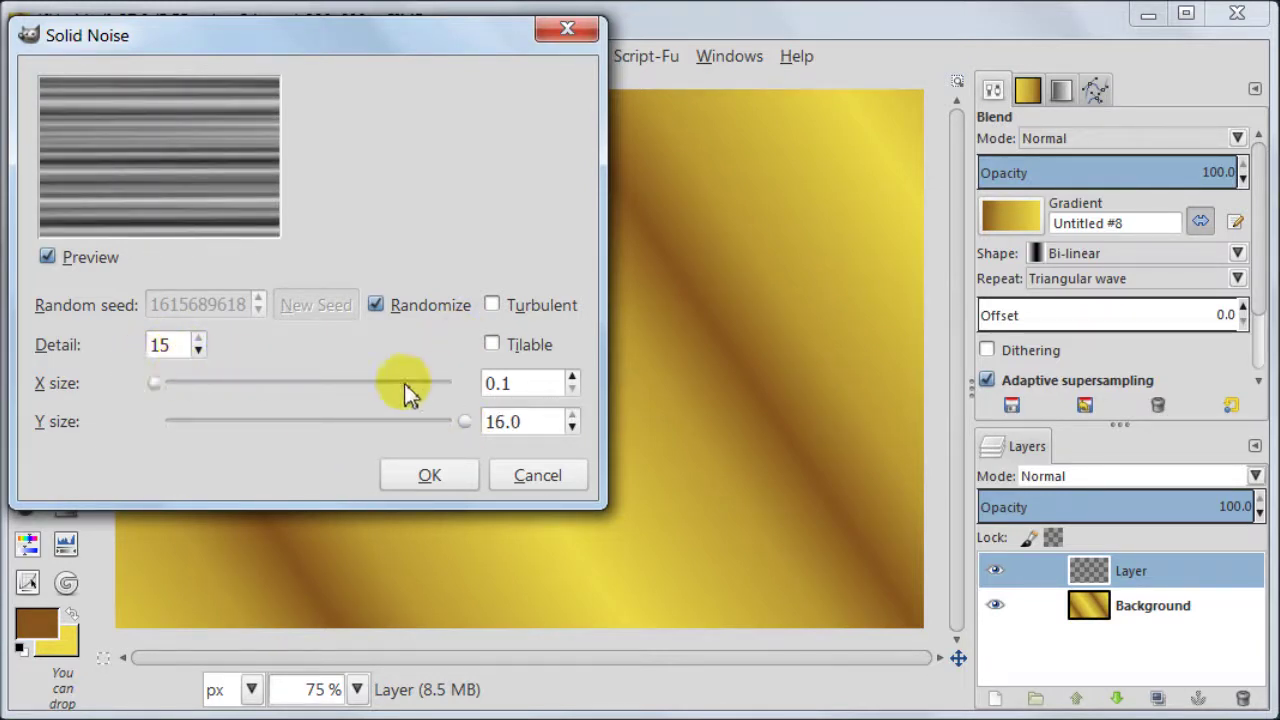
left_click(376, 305)
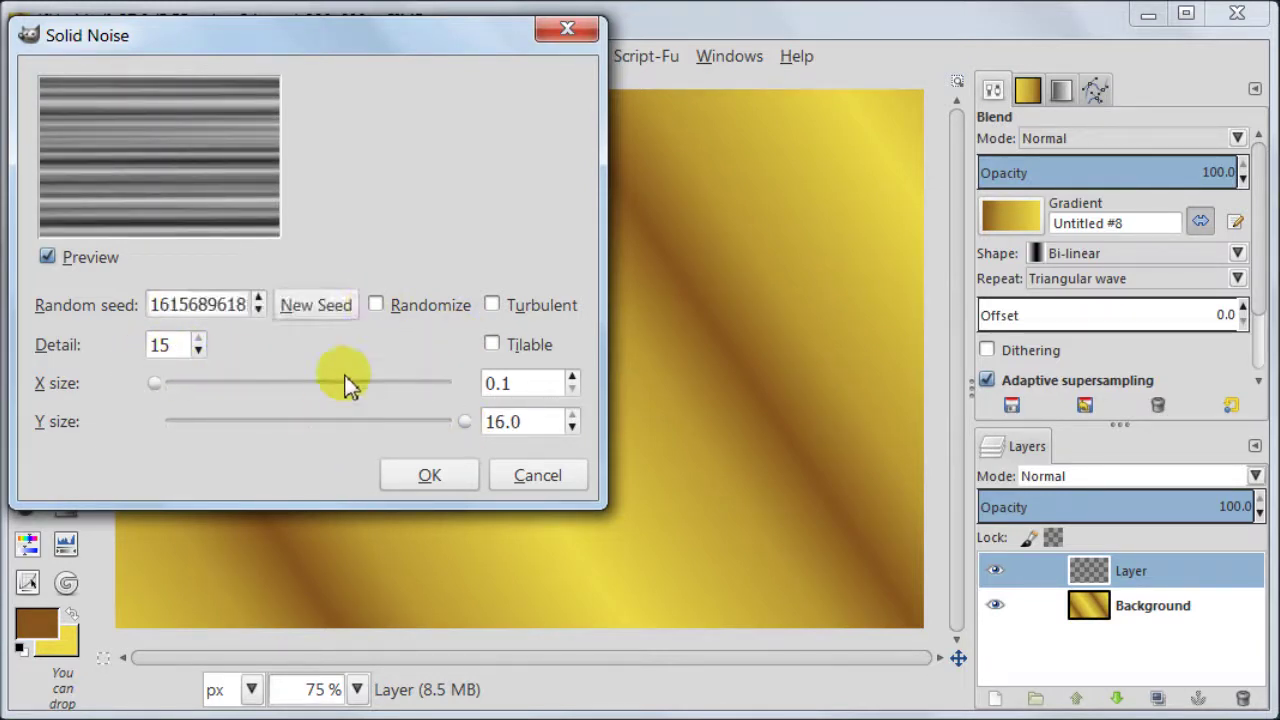
left_click(298, 305)
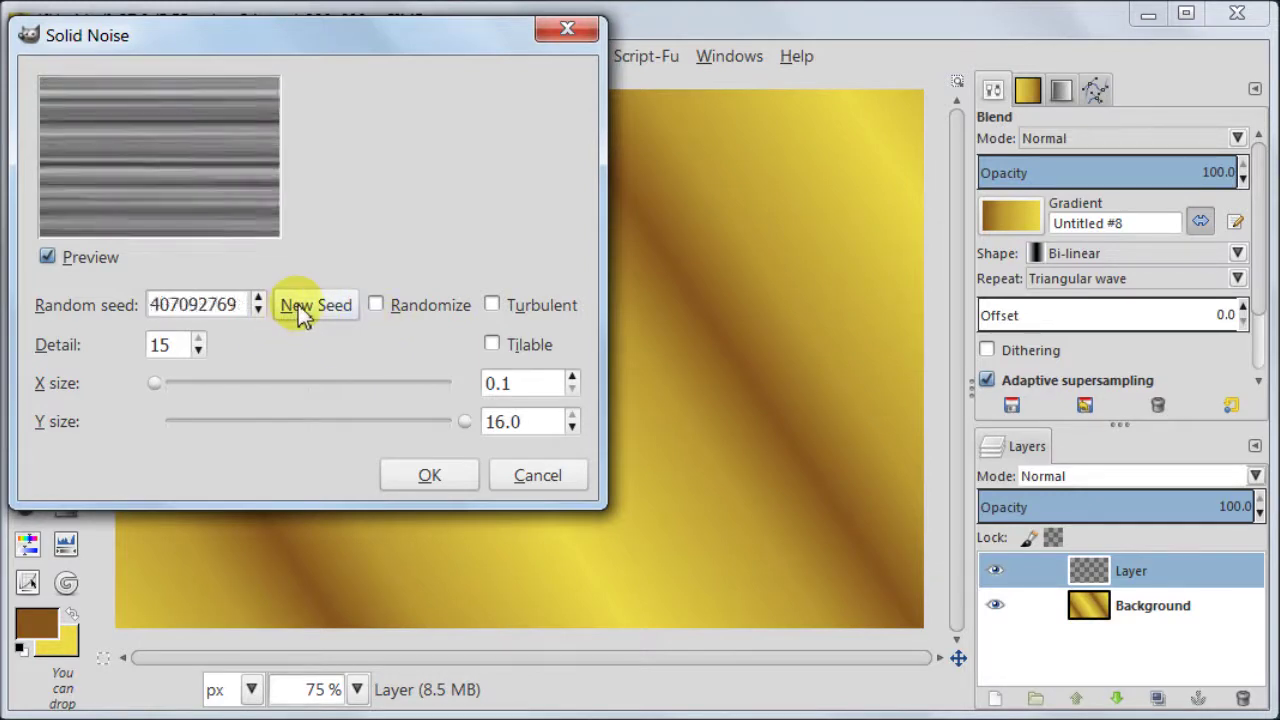
left_click(298, 305)
left_click(298, 305)
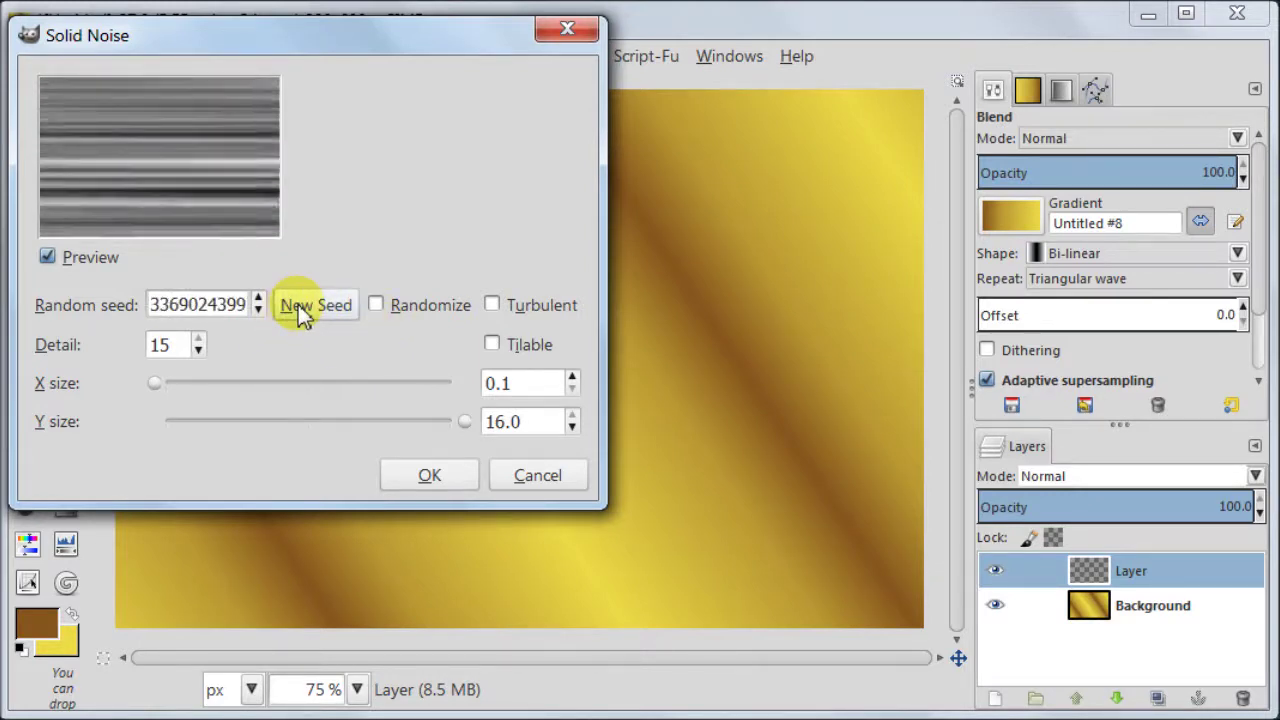
left_click(298, 305)
left_click(298, 305)
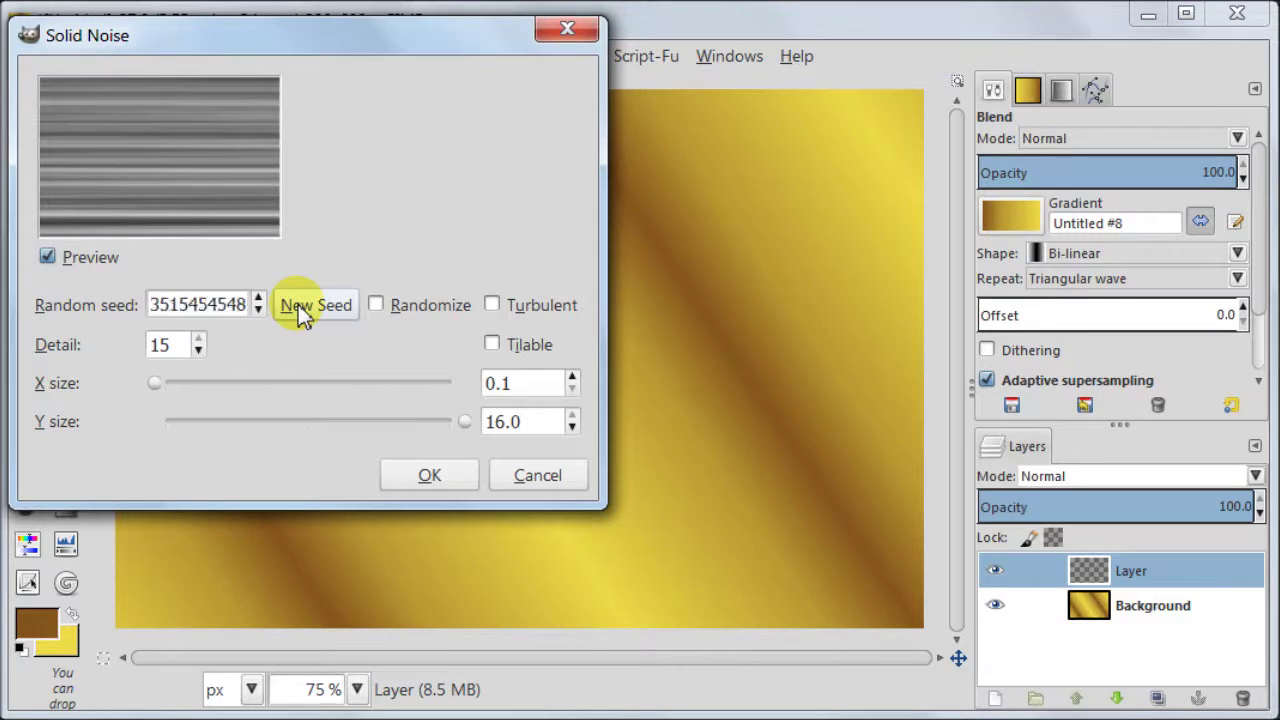
left_click(298, 305)
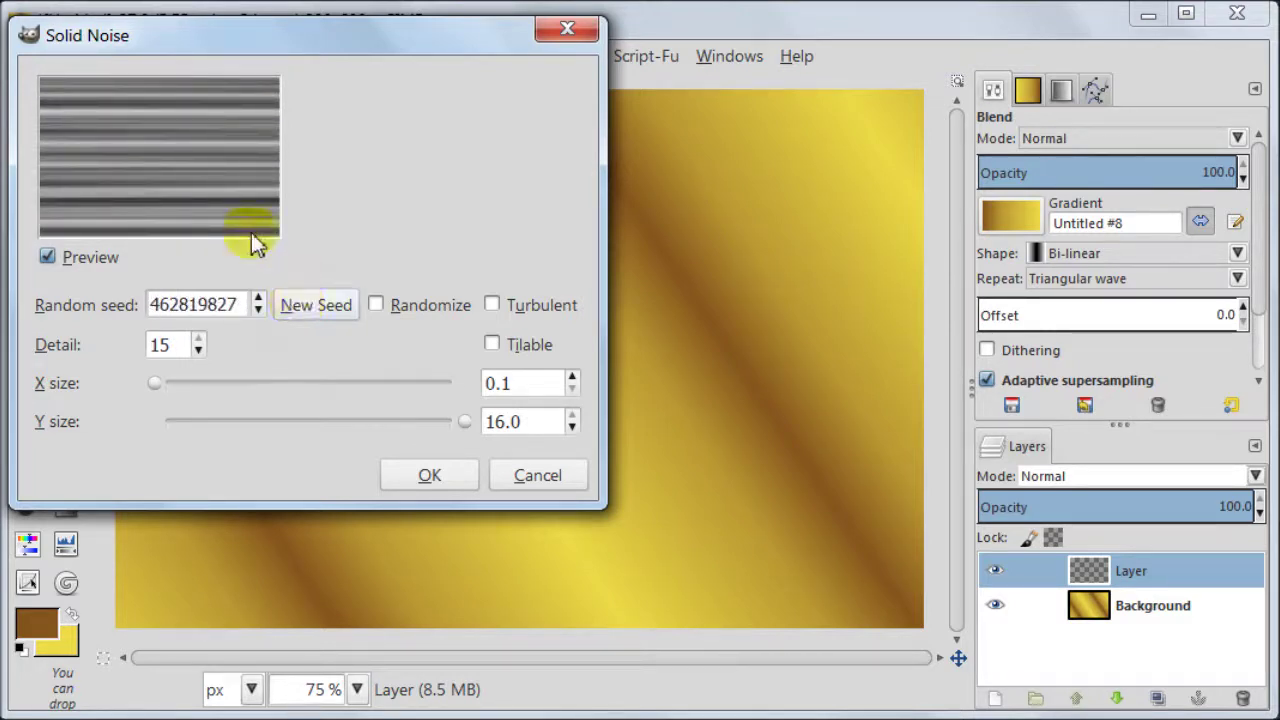
left_click(449, 475)
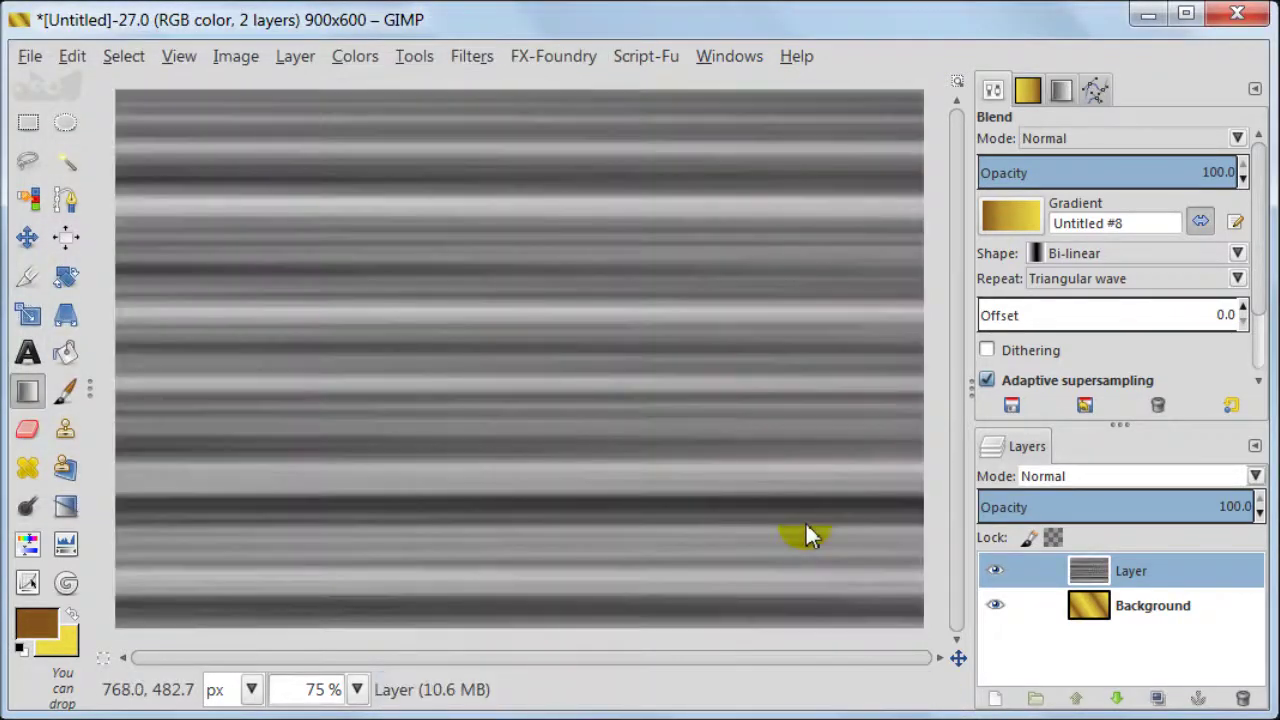
Set the noise layer to Grain extract mode and duplicate it as Layer copy.
left_click(1177, 474)
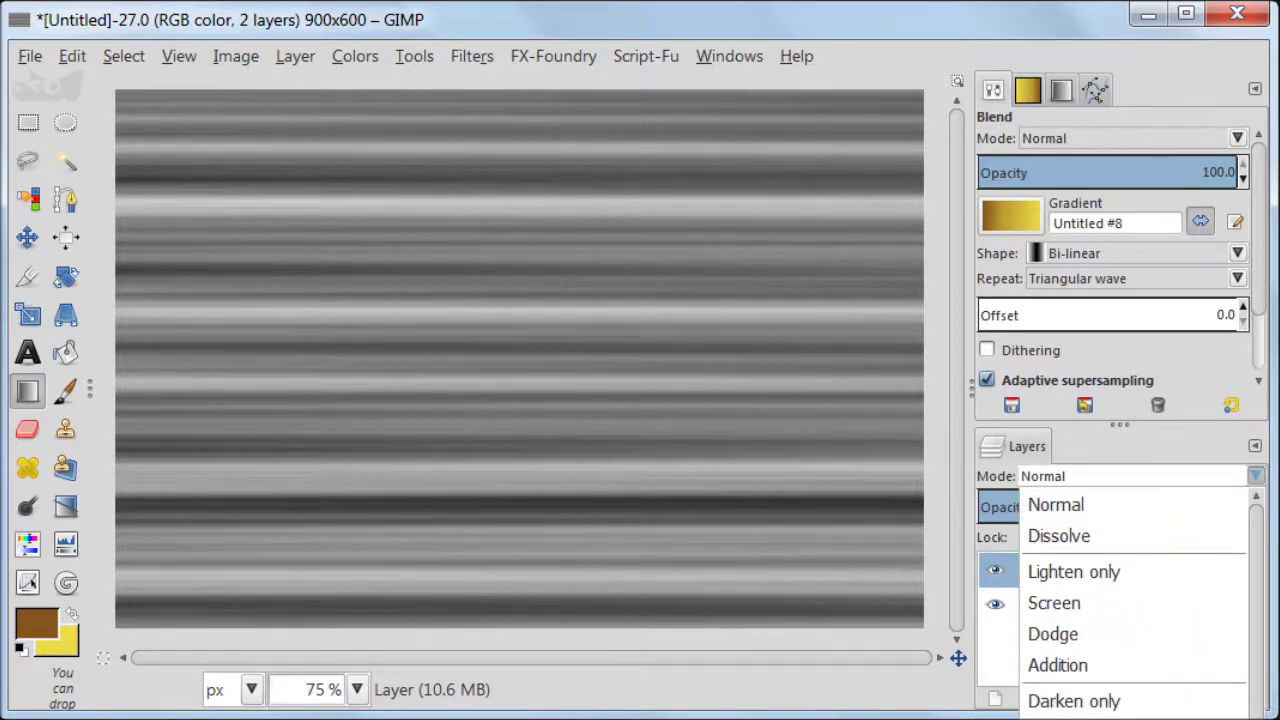
key("Down")
key("Down")
key("Down")
key("Down")
key("Down")
key("Down")
key("Down")
key("Down")
key("Down")
key("Down")
key("Down")
key("Down")
key("Down")
key("Down")
key("Return")
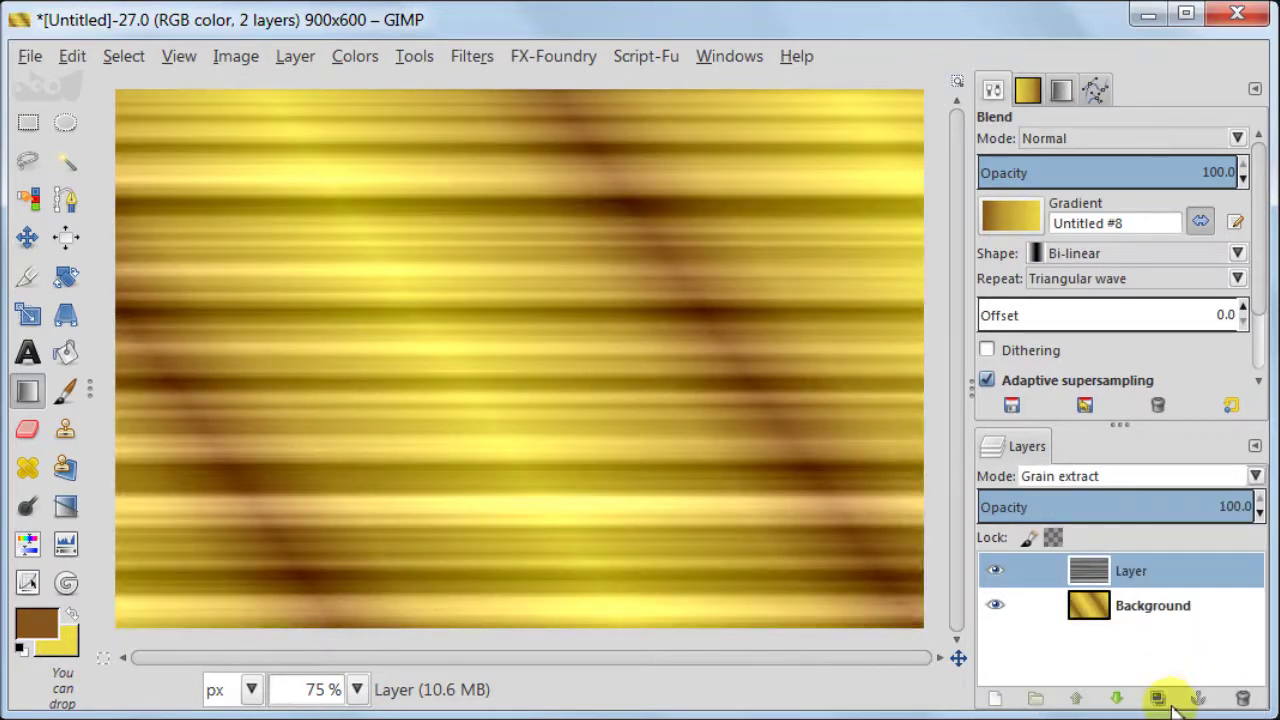
left_click(1158, 698)
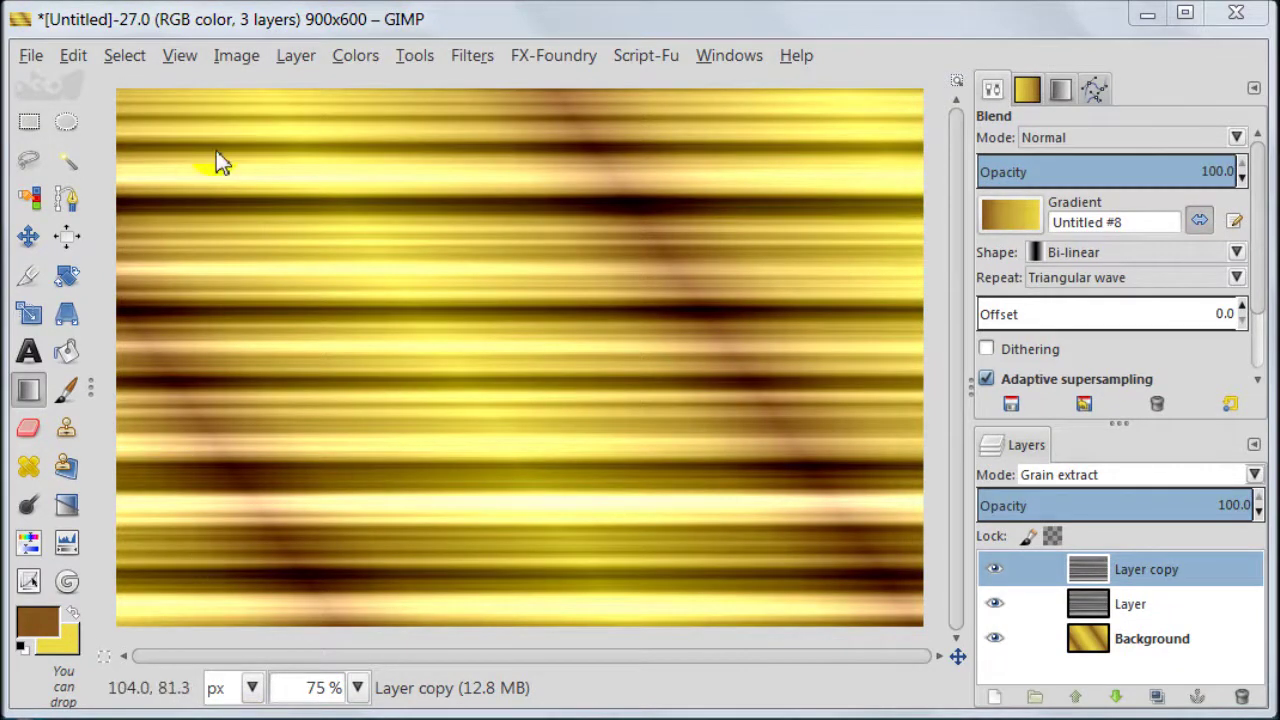
Merge all visible layers into Background, then add a new empty transparent layer above it.
left_click(223, 58)
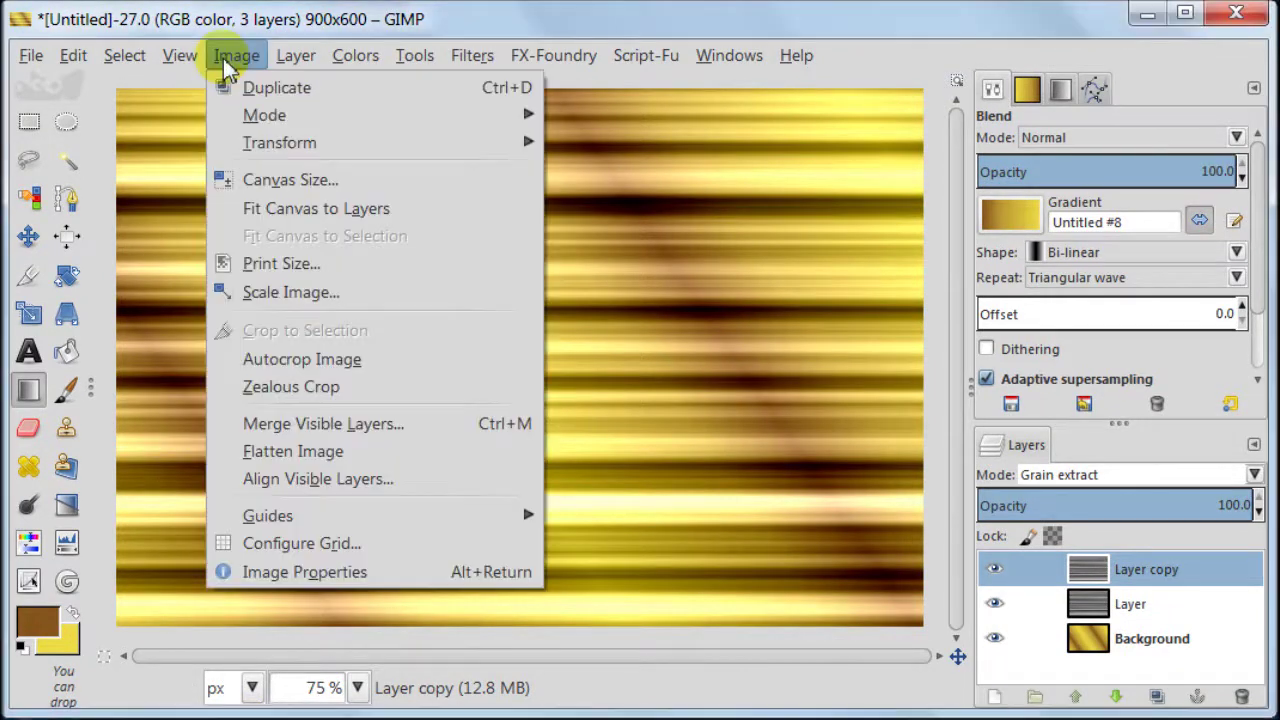
left_click(230, 436)
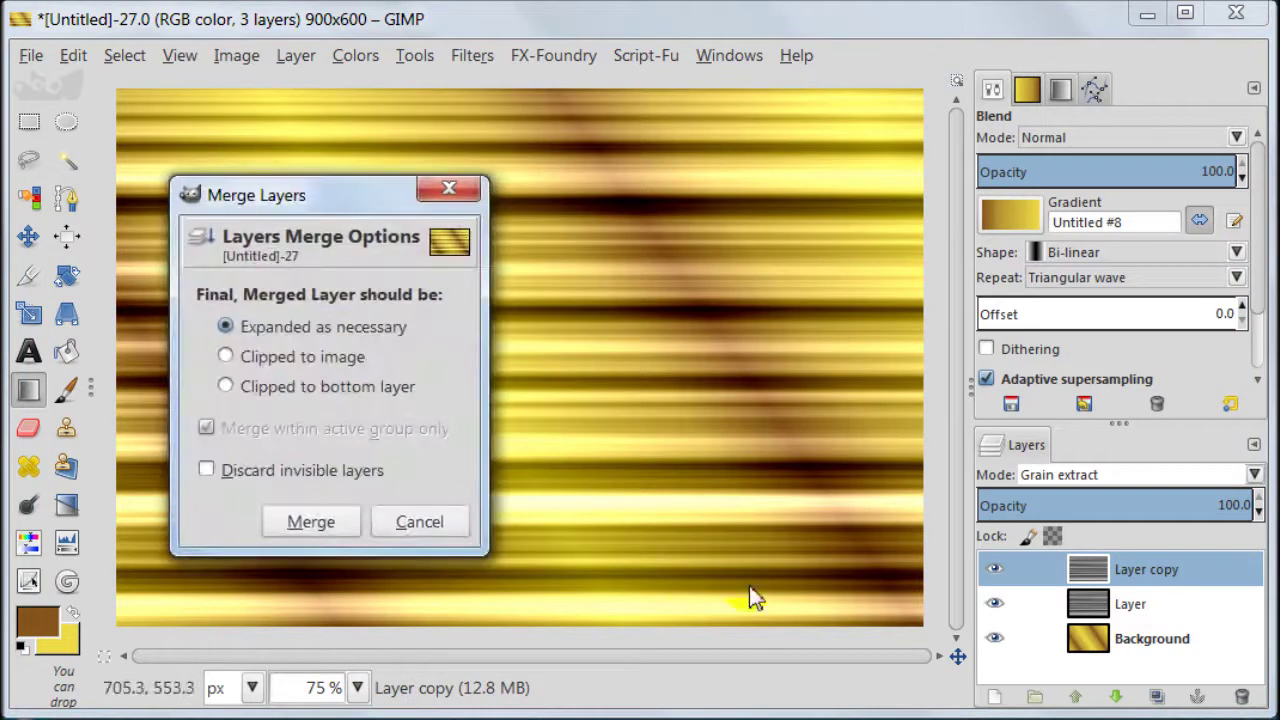
left_click(318, 522)
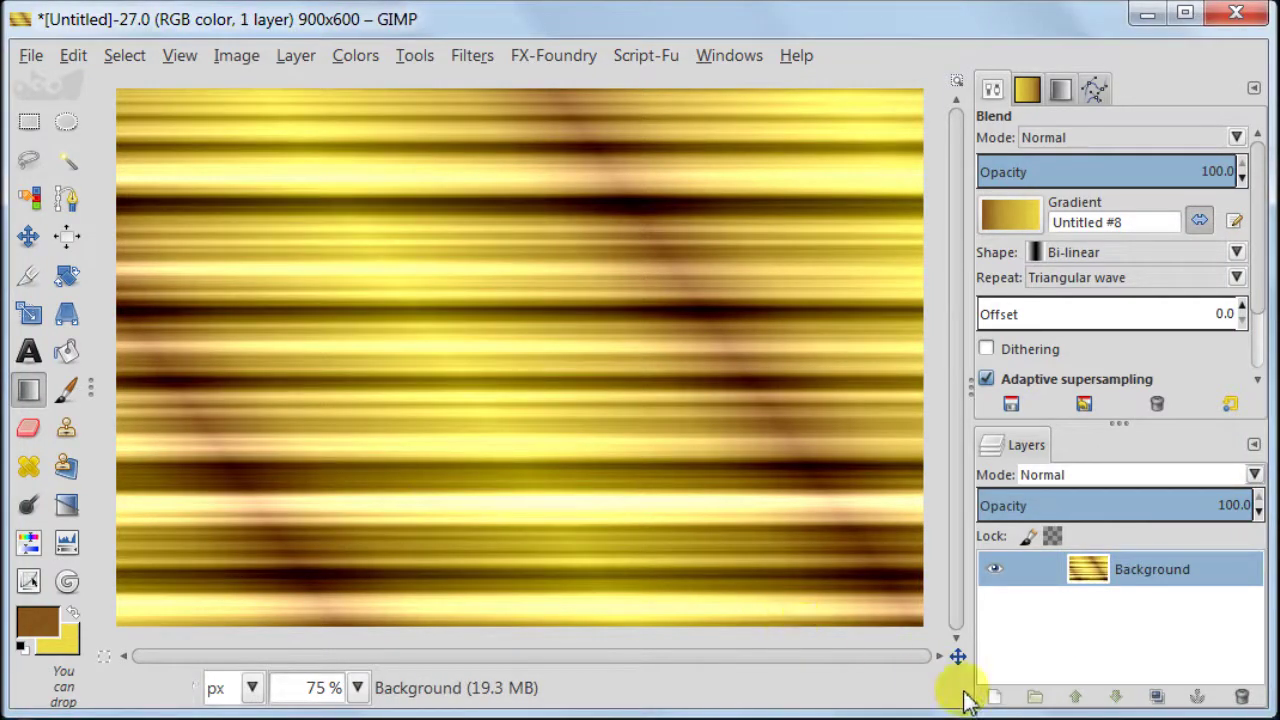
left_click(994, 696)
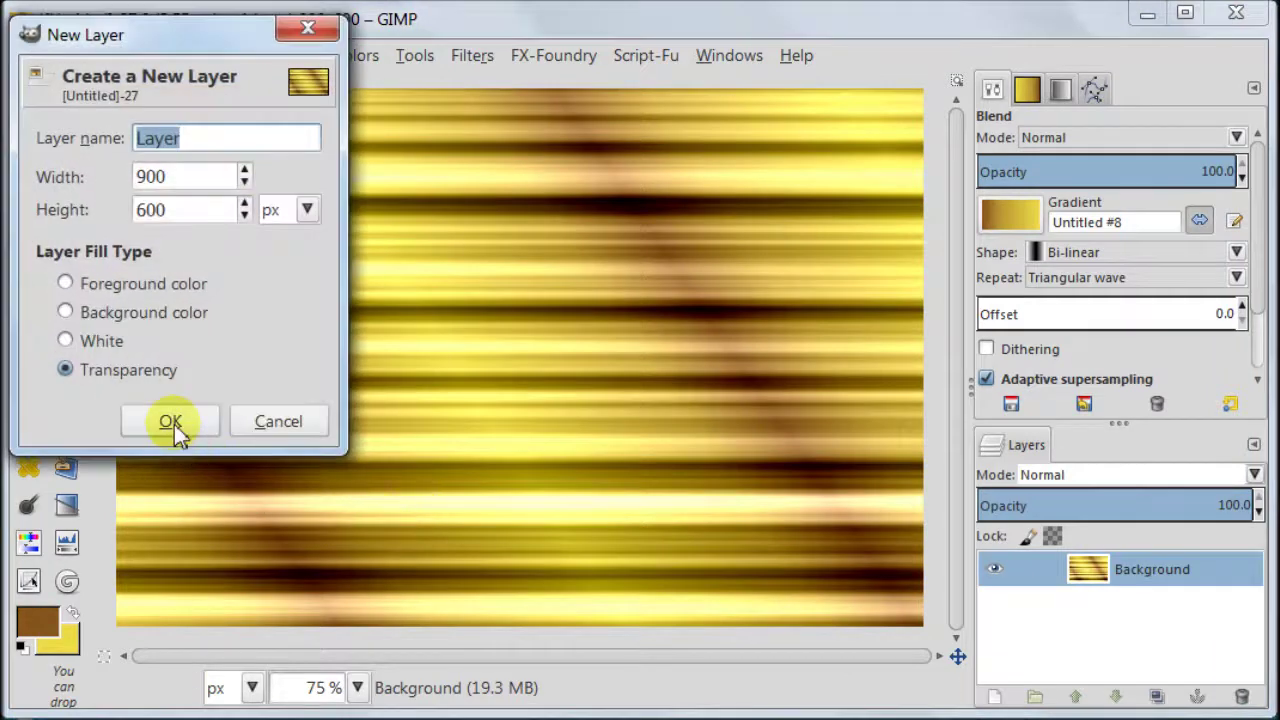
left_click(187, 423)
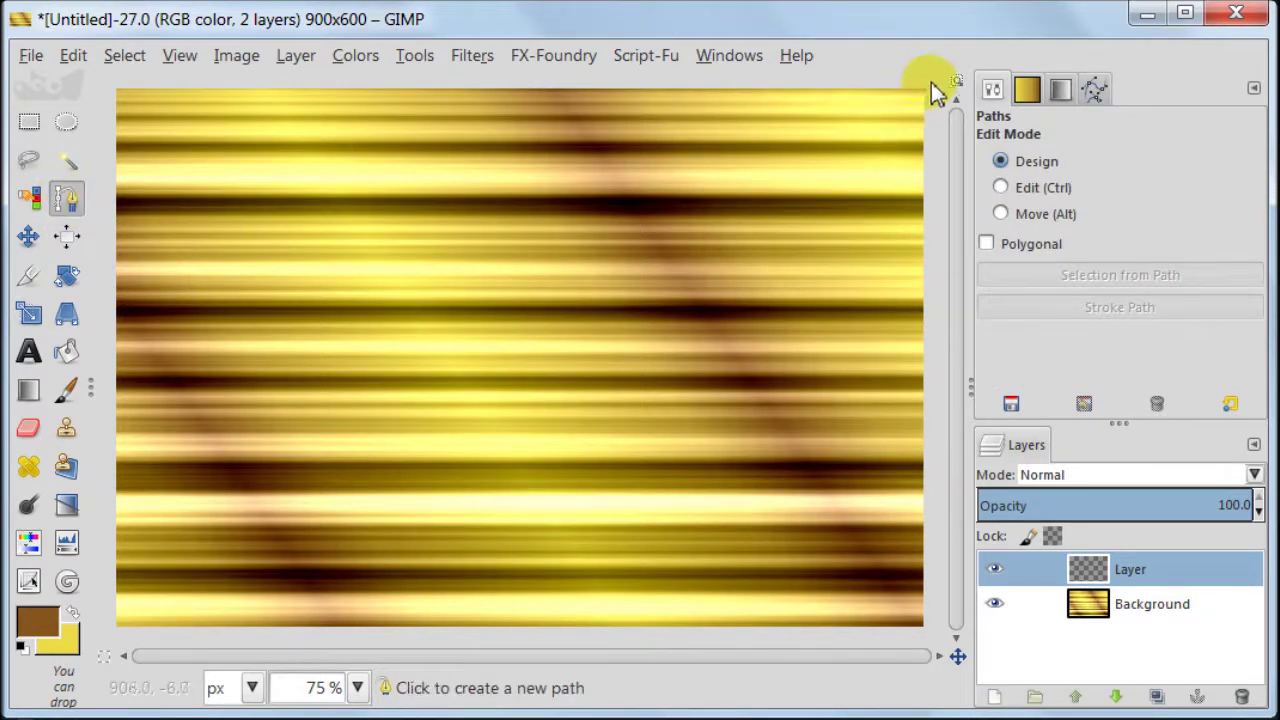
Draw a closed triangular path on the canvas corners and convert it to a selection.
left_click(933, 80)
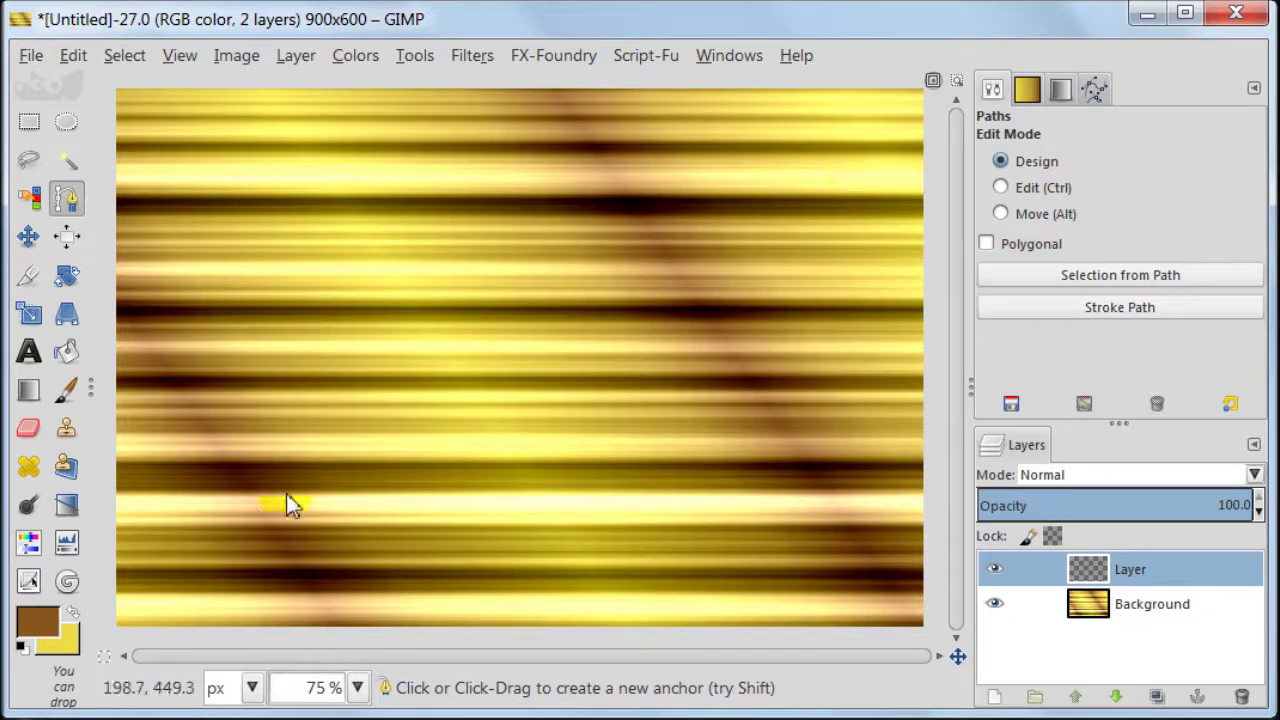
left_click(104, 634)
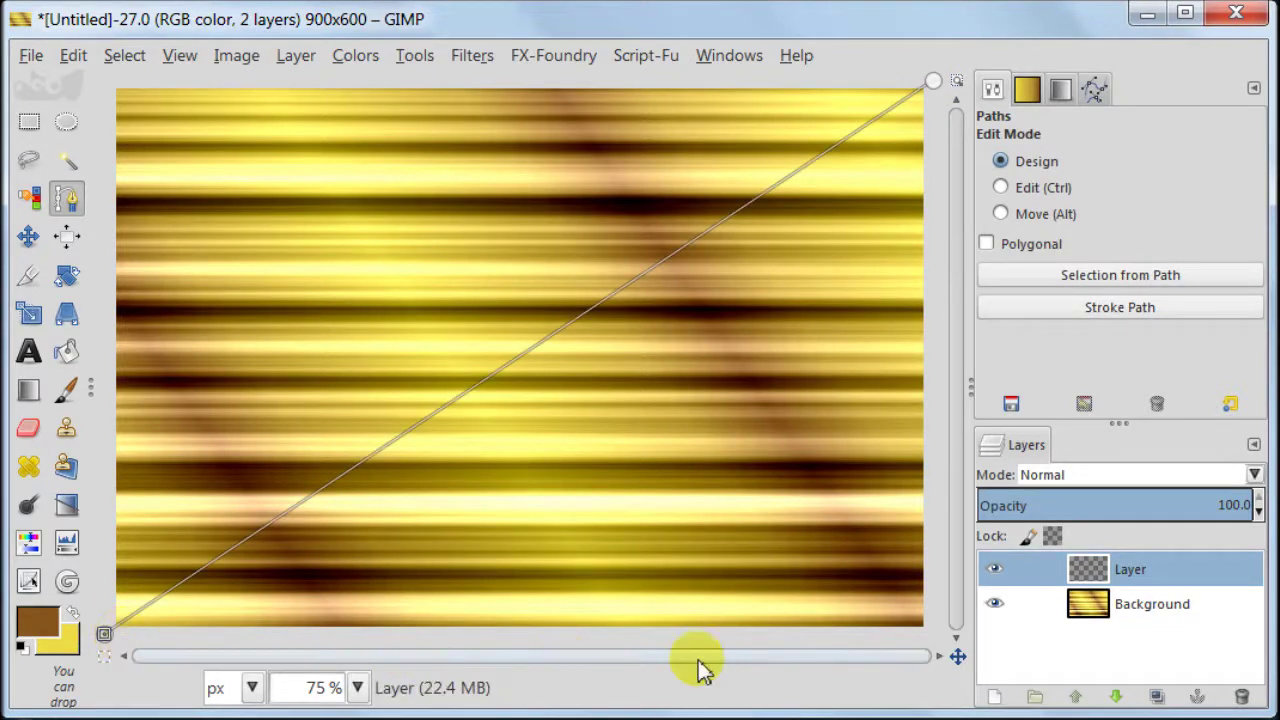
left_click(933, 638)
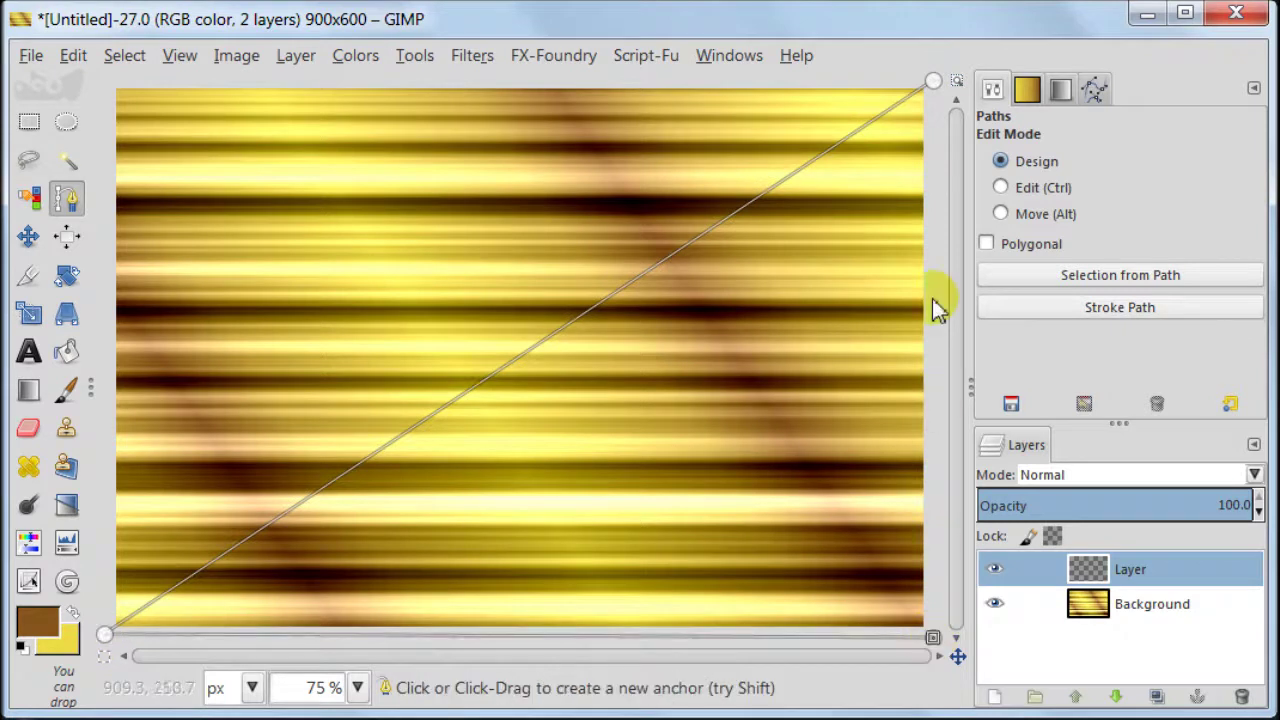
left_click(933, 82, "ctrl")
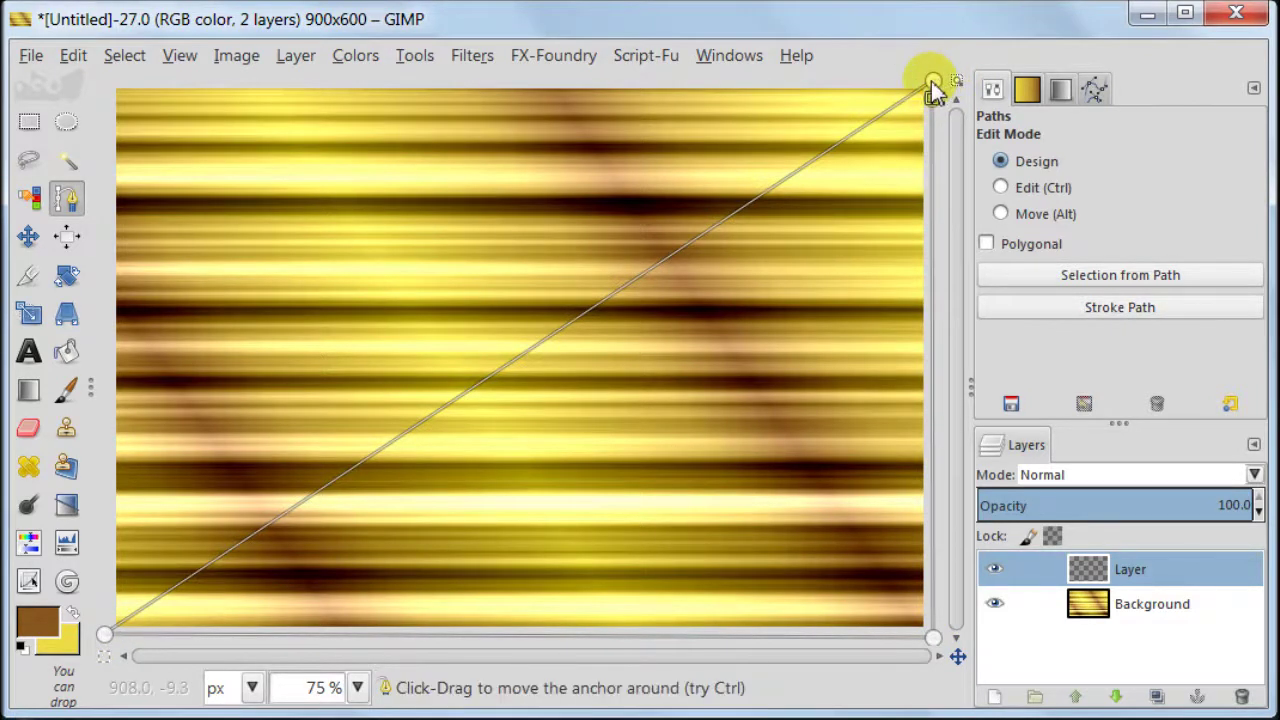
left_click(933, 84)
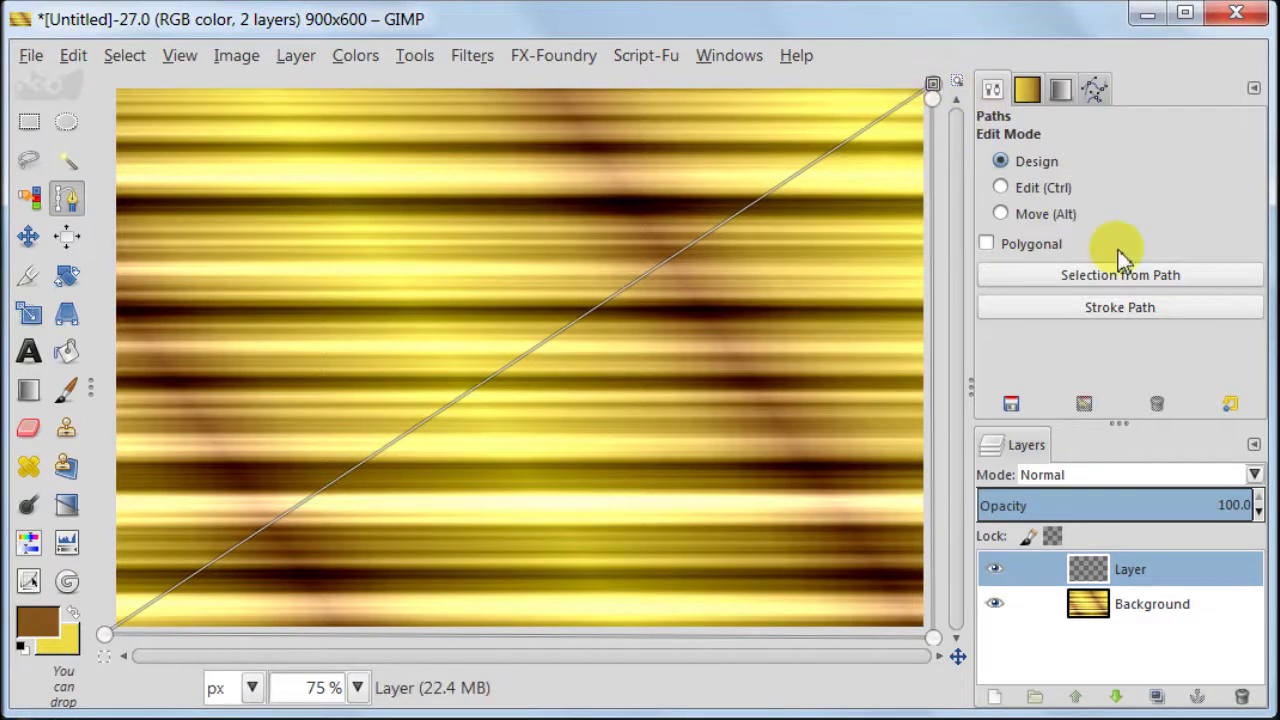
left_click(1096, 88)
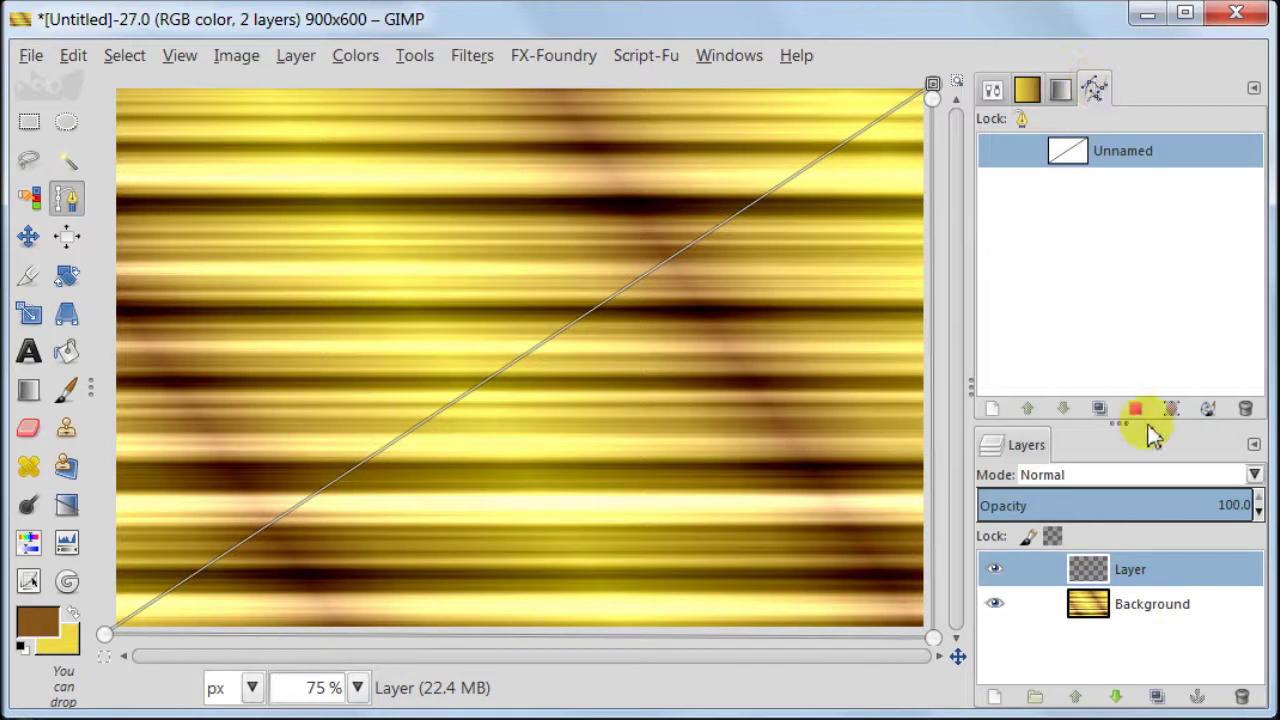
left_click(1143, 412)
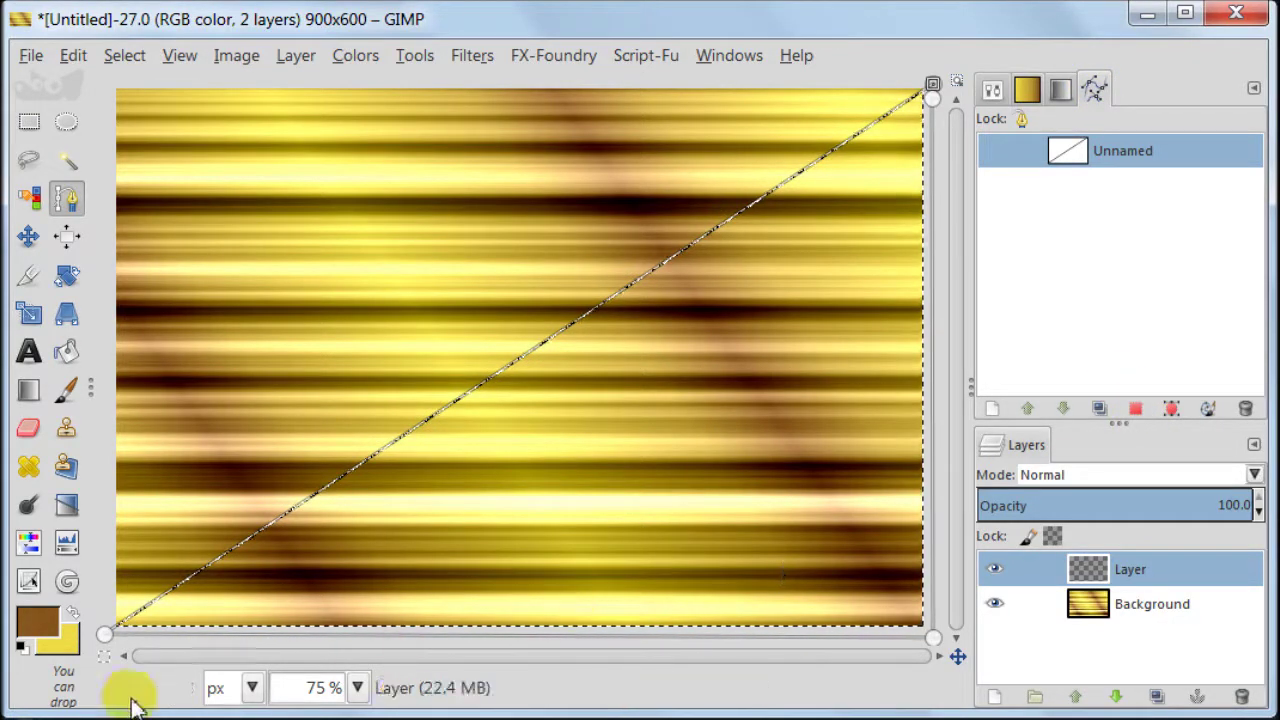
Make white the foreground and choose the FG to Transparent gradient for the Blend tool.
left_click(20, 641)
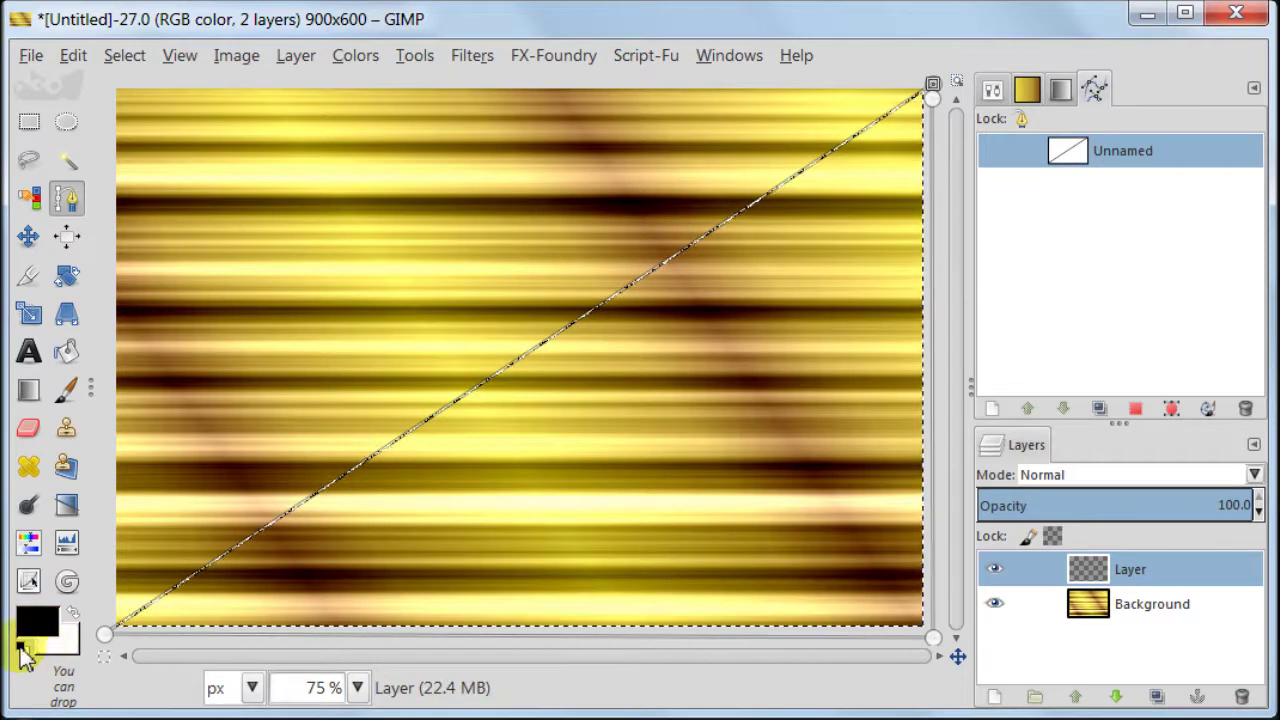
left_click(72, 614)
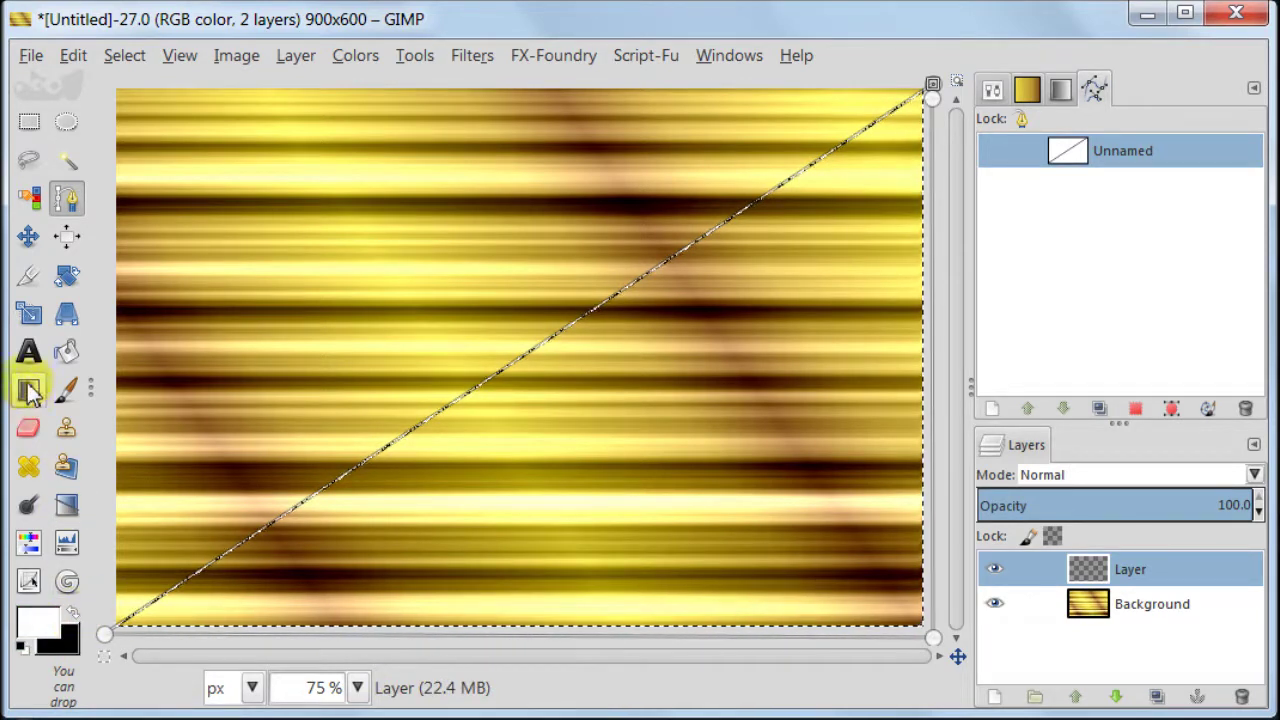
left_click(67, 392)
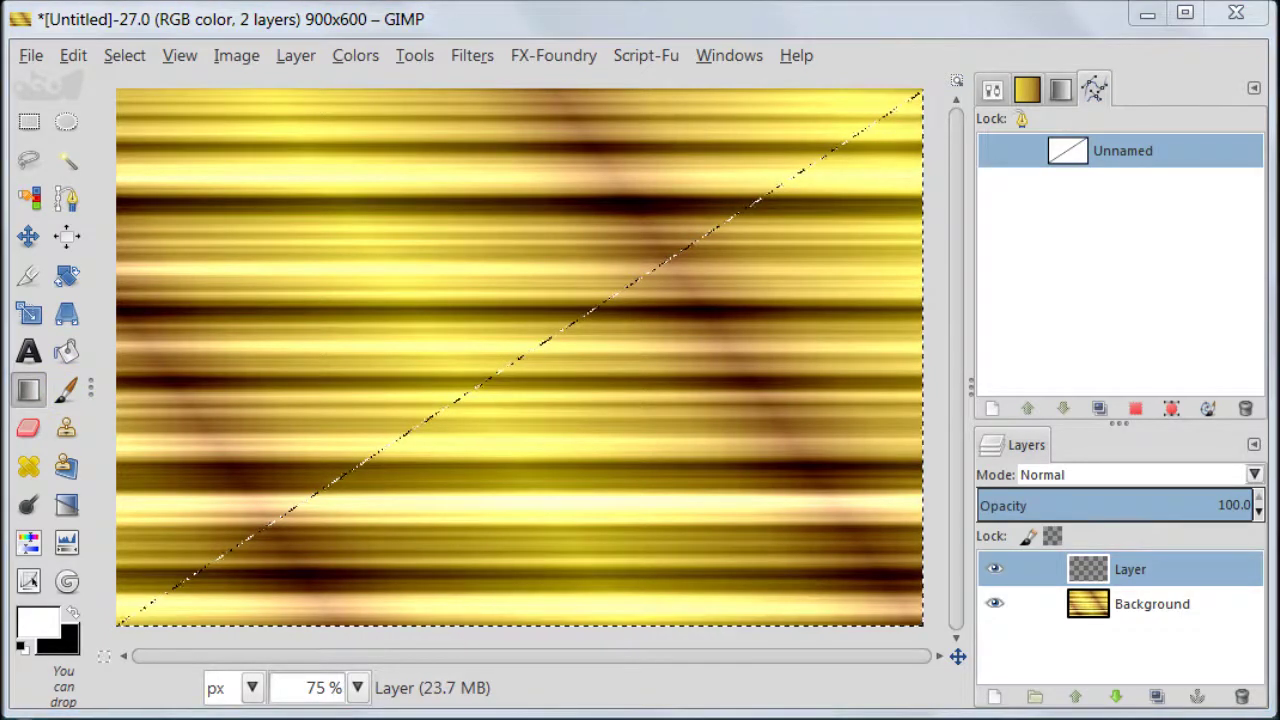
left_click(994, 92)
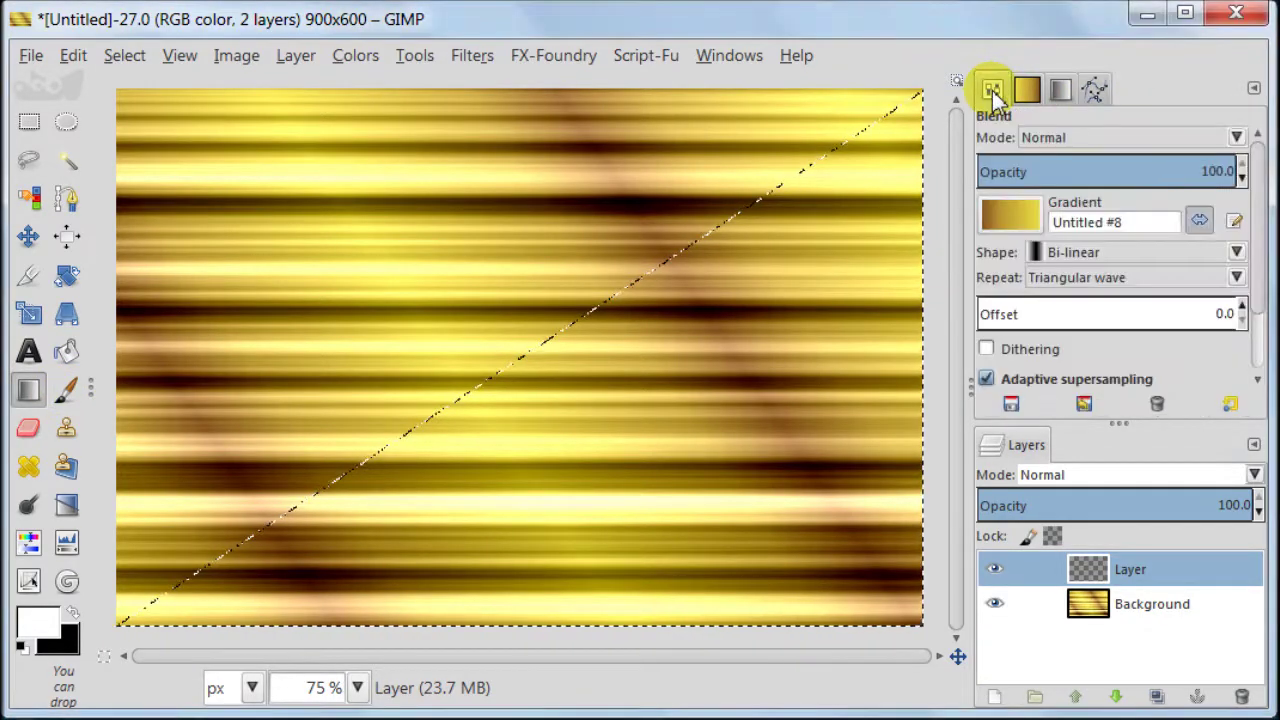
left_click(998, 220)
left_click_drag(1176, 322, 1195, 262)
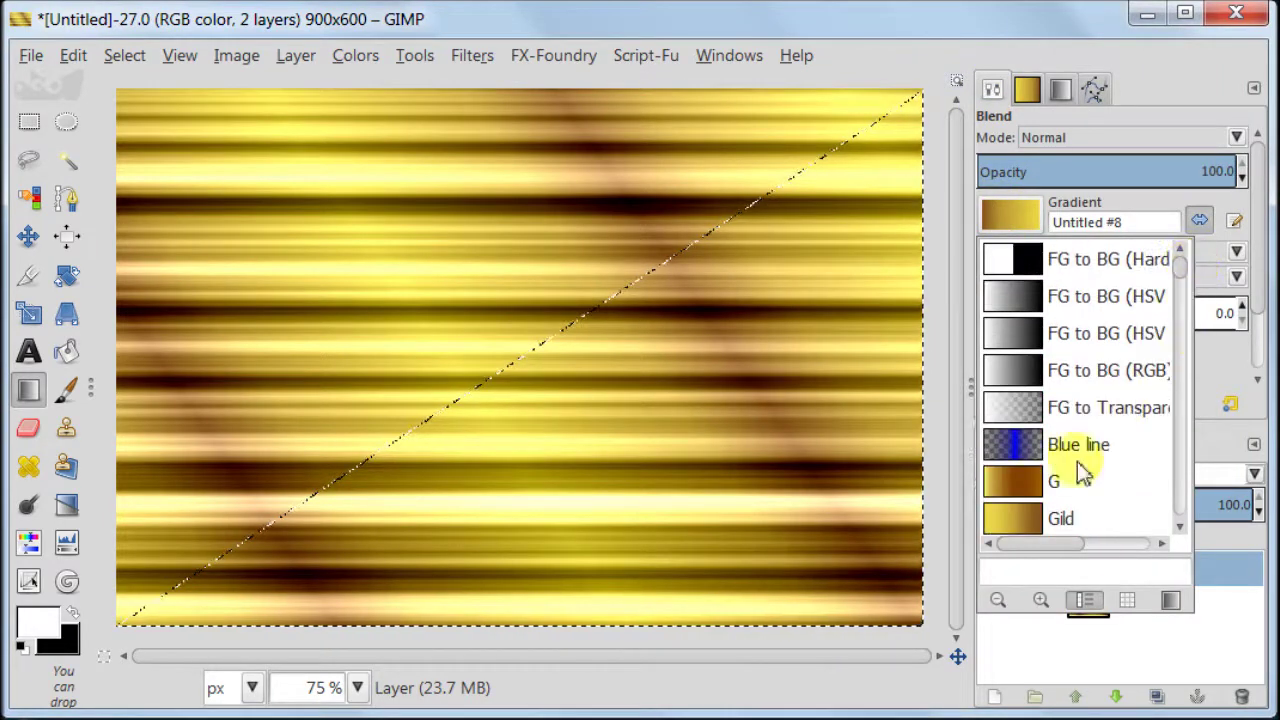
double_click(1009, 412)
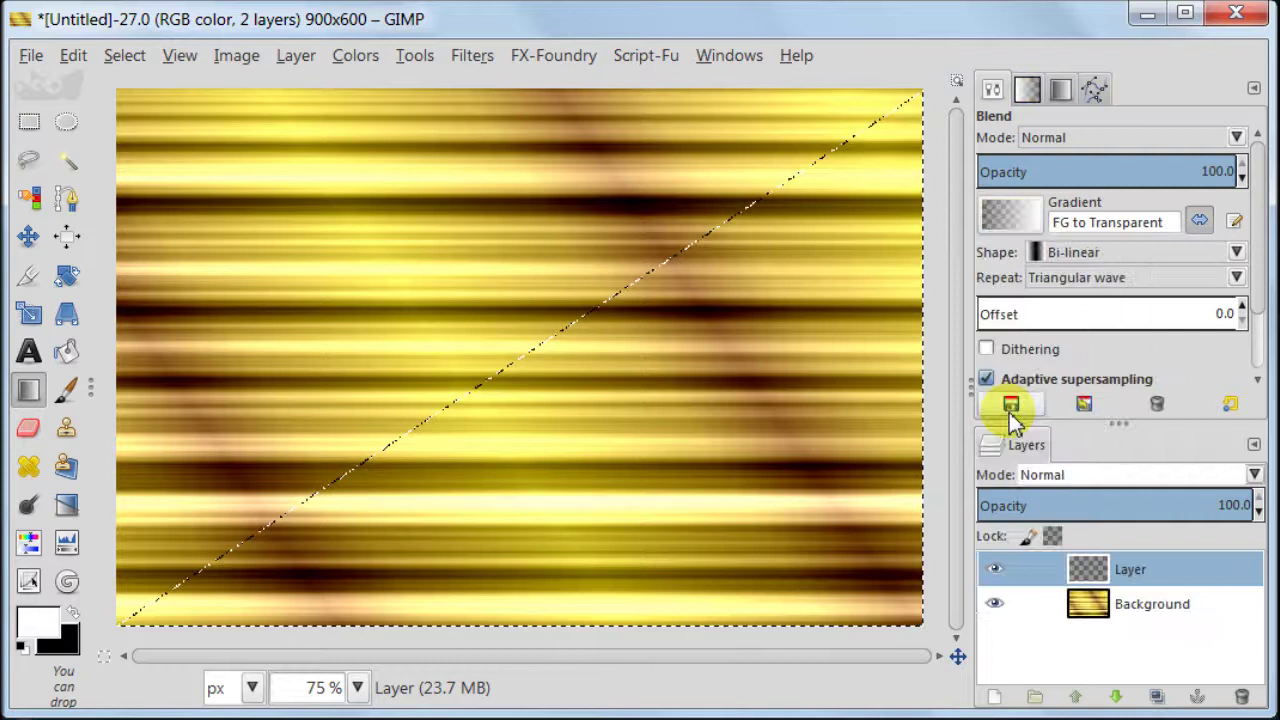
Set Linear shape, no repeat, reversed, and drag a white fade from the top-right corner.
left_click(1090, 254)
left_click(1090, 277)
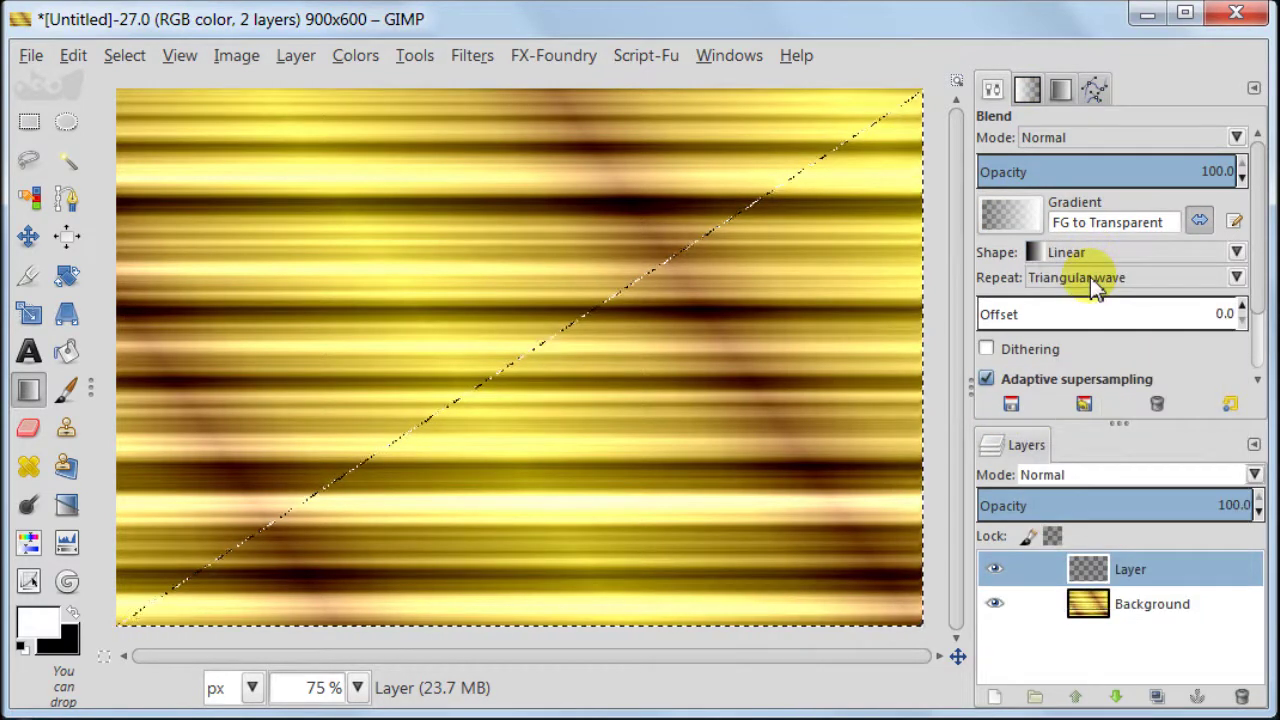
left_click(1090, 277)
left_click(1096, 309)
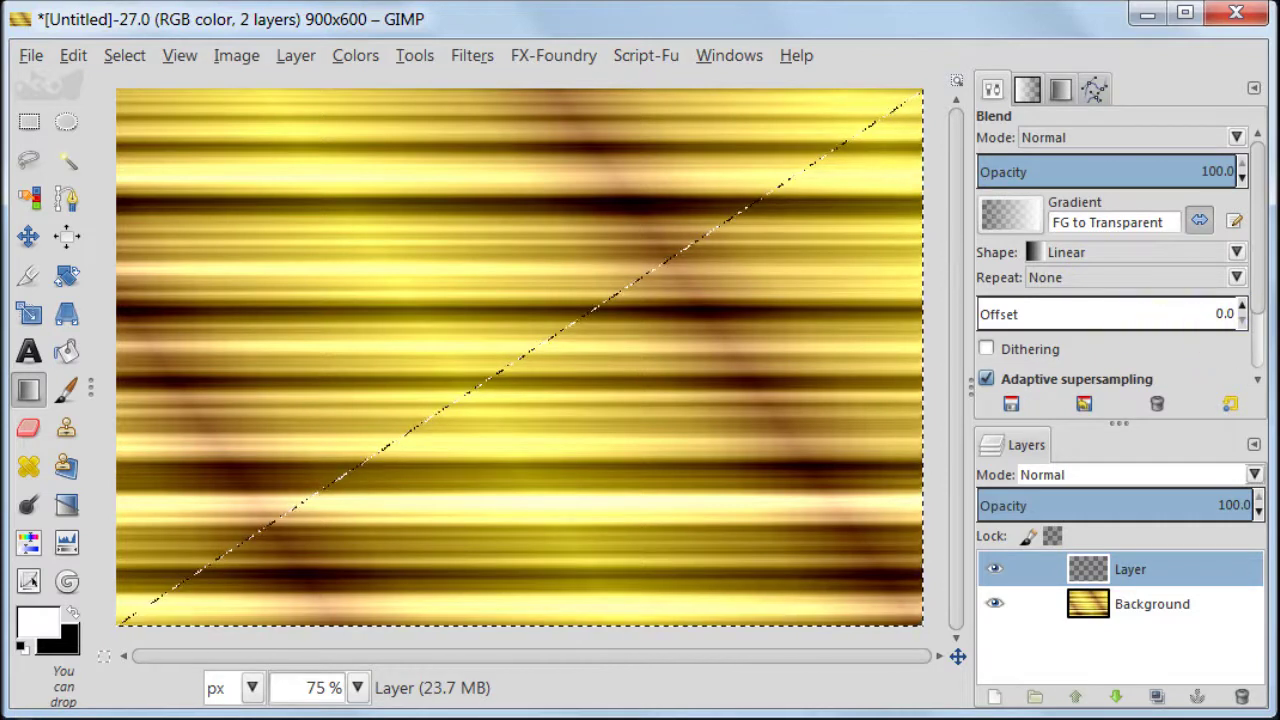
left_click(1200, 222)
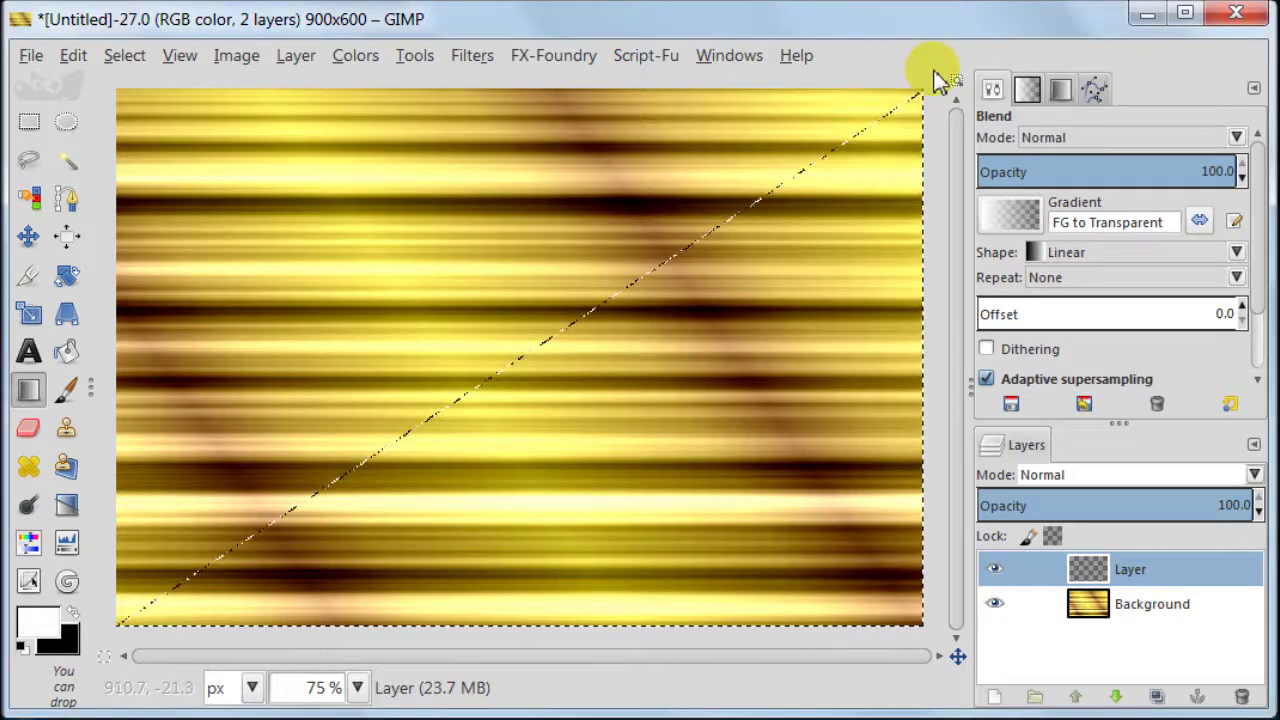
left_click_drag(931, 74, 681, 645)
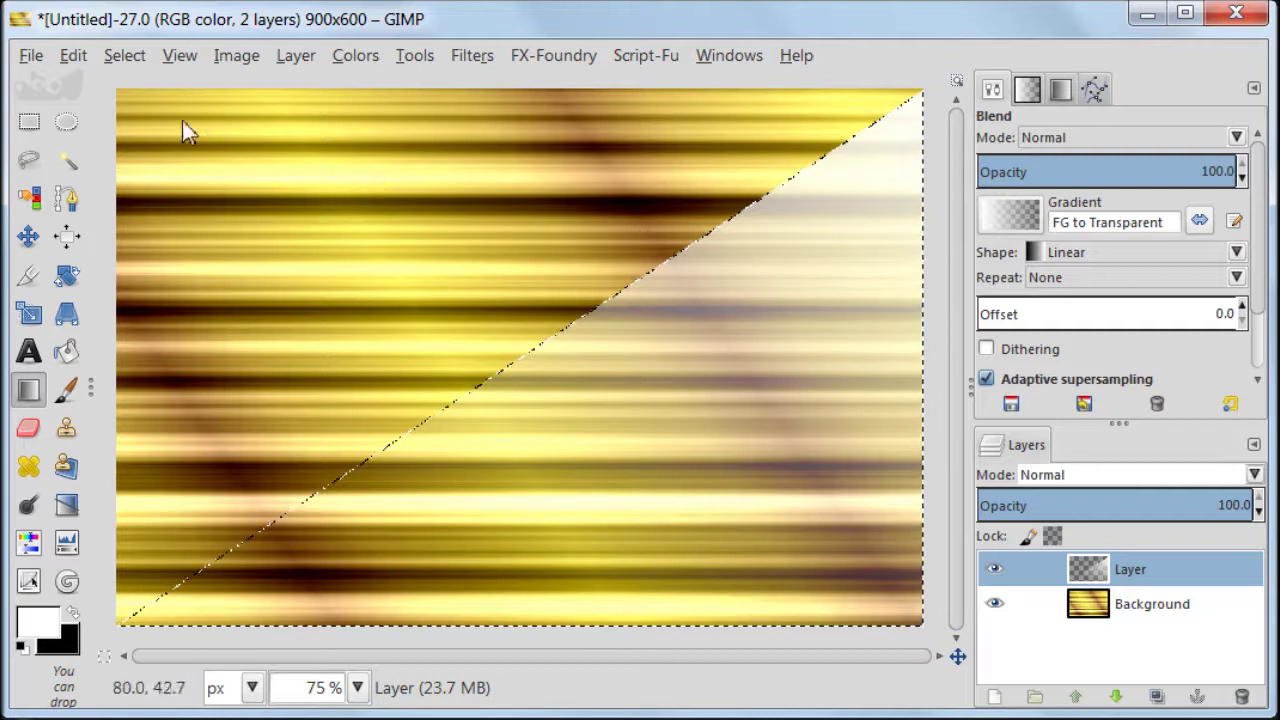
Clear the diagonal selection and duplicate the white fade layer.
left_click(124, 55)
left_click(130, 116)
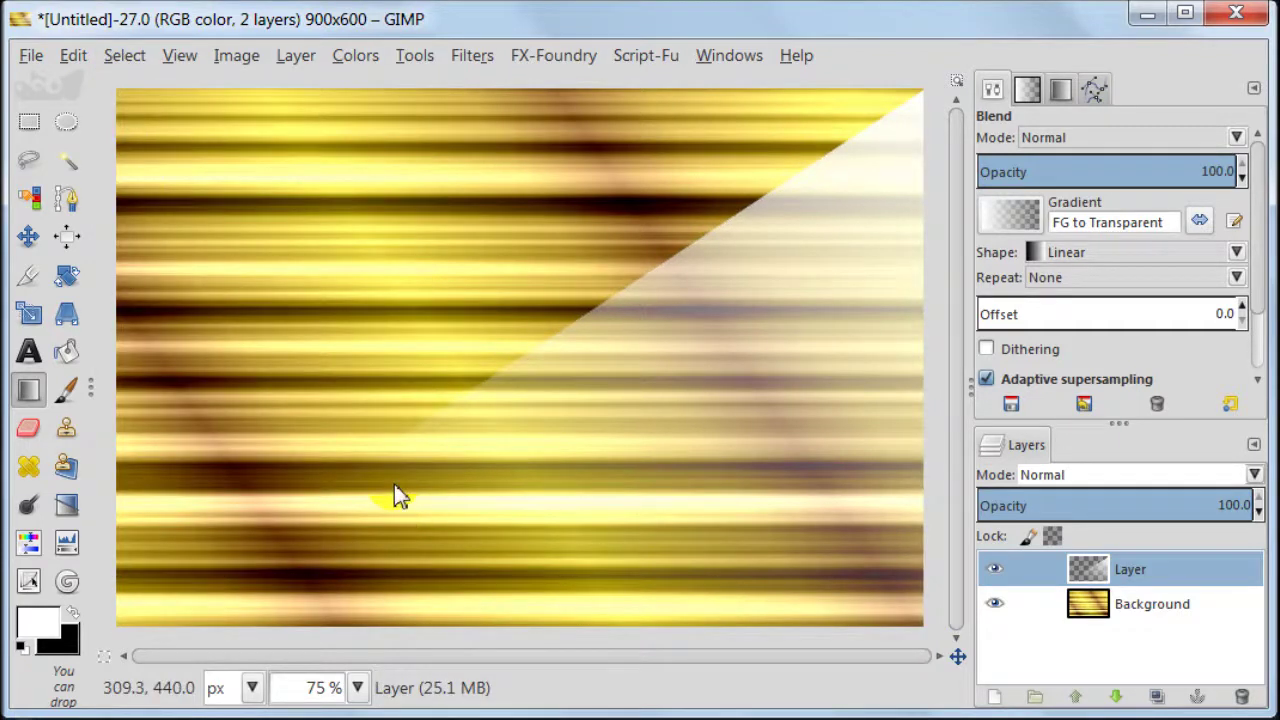
left_click(1153, 698)
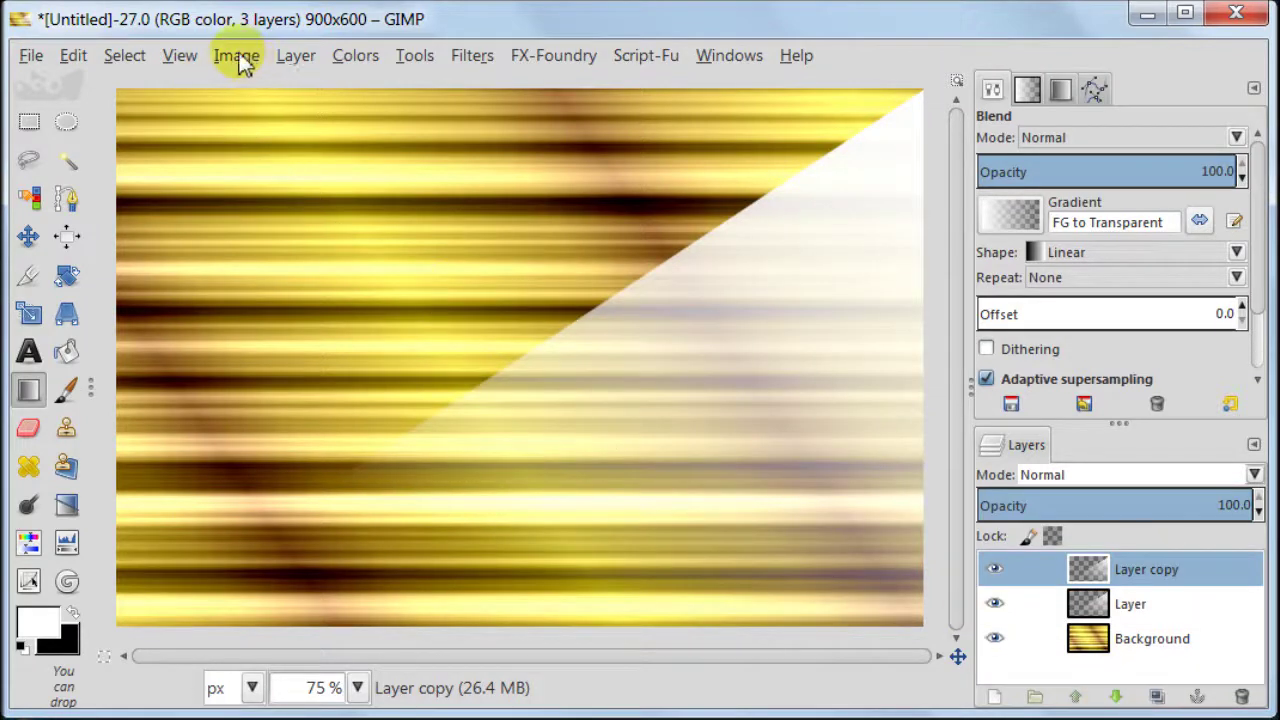
Flip the duplicated fade layer both horizontally and vertically.
left_click(300, 58)
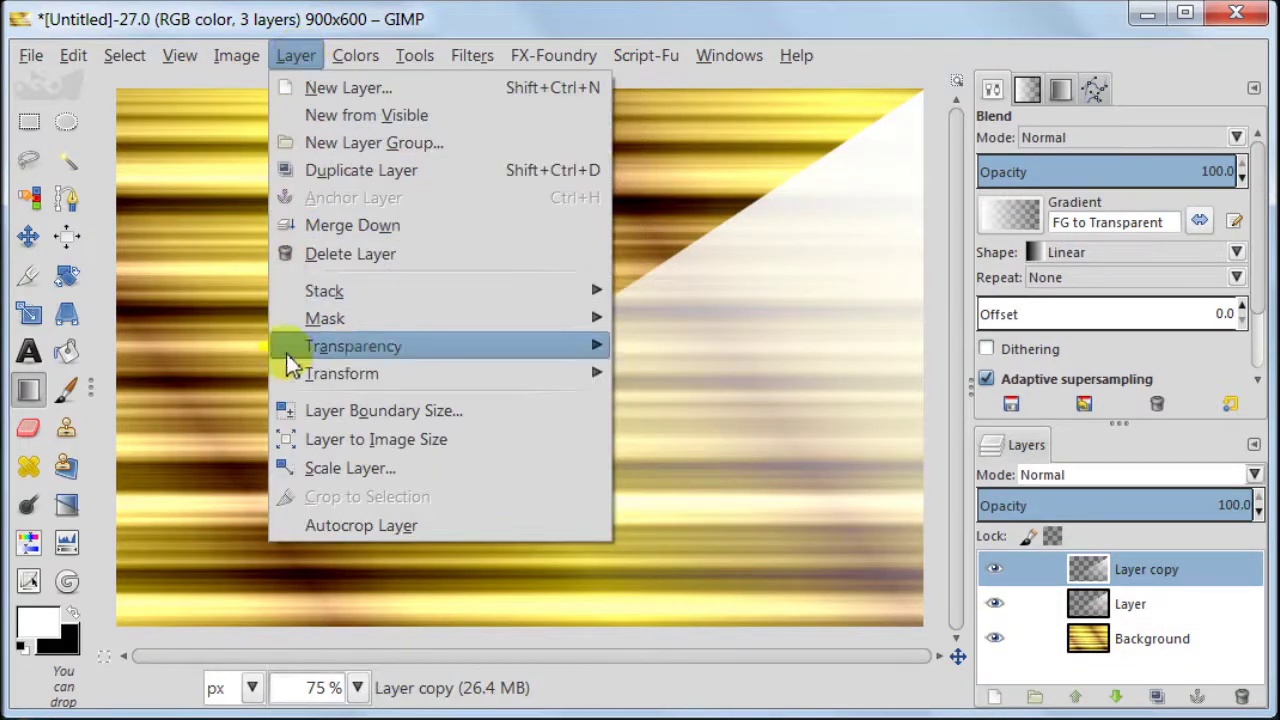
mouse_move(430, 385)
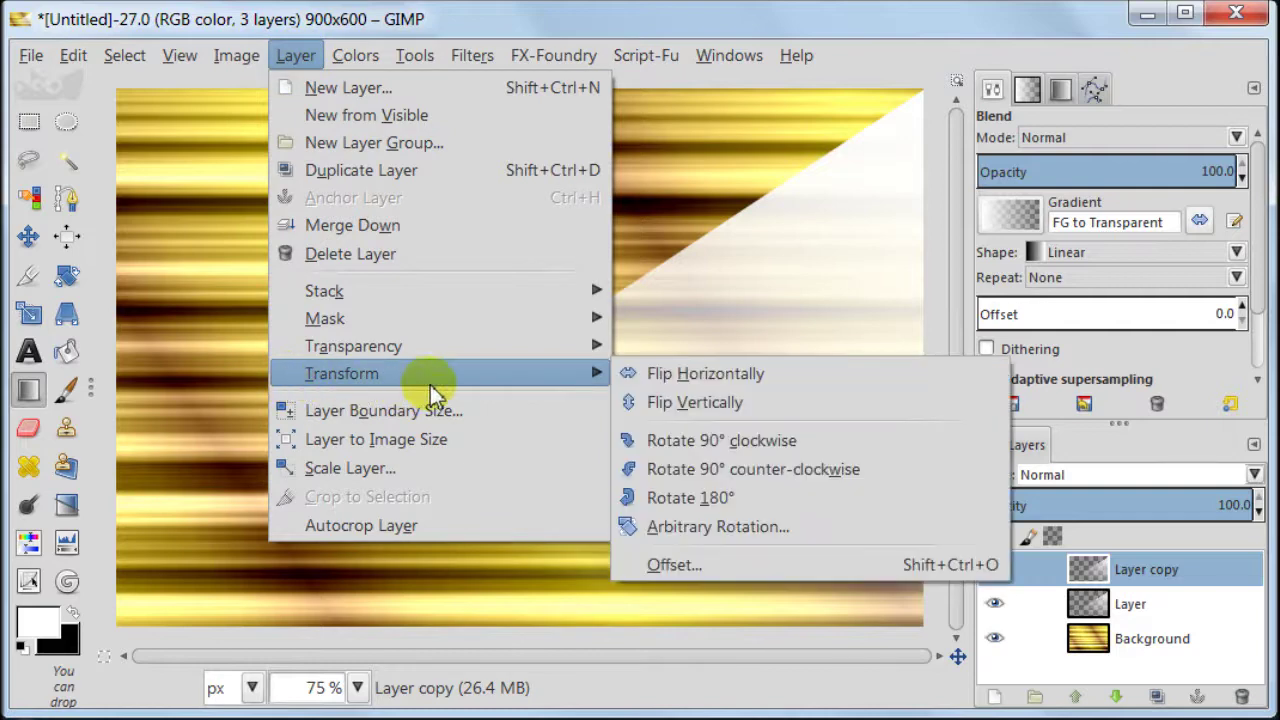
left_click(888, 377)
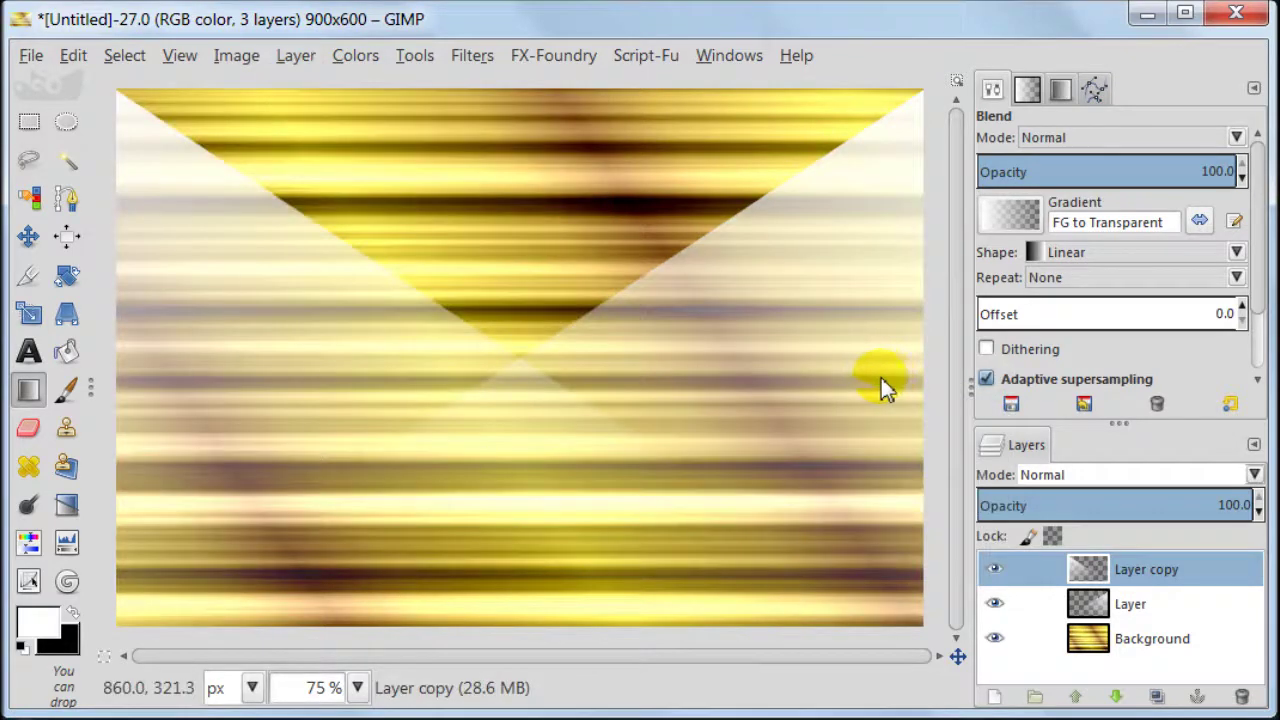
left_click(291, 57)
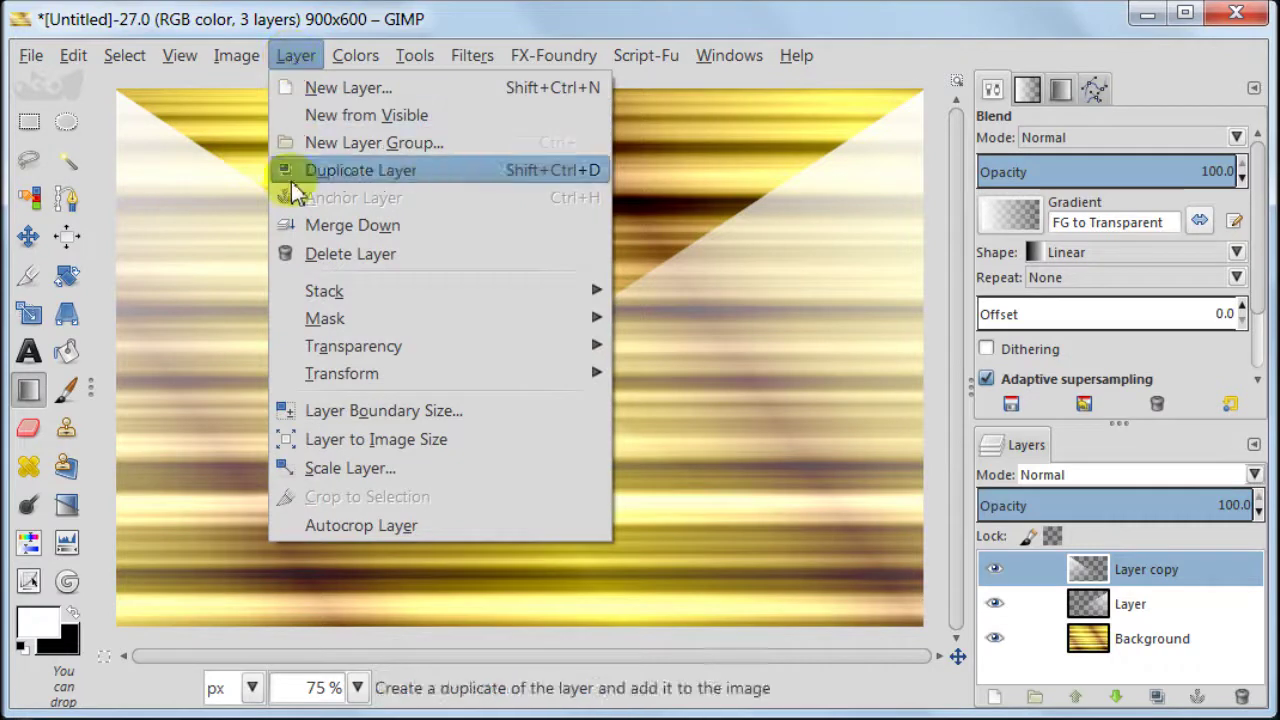
mouse_move(309, 374)
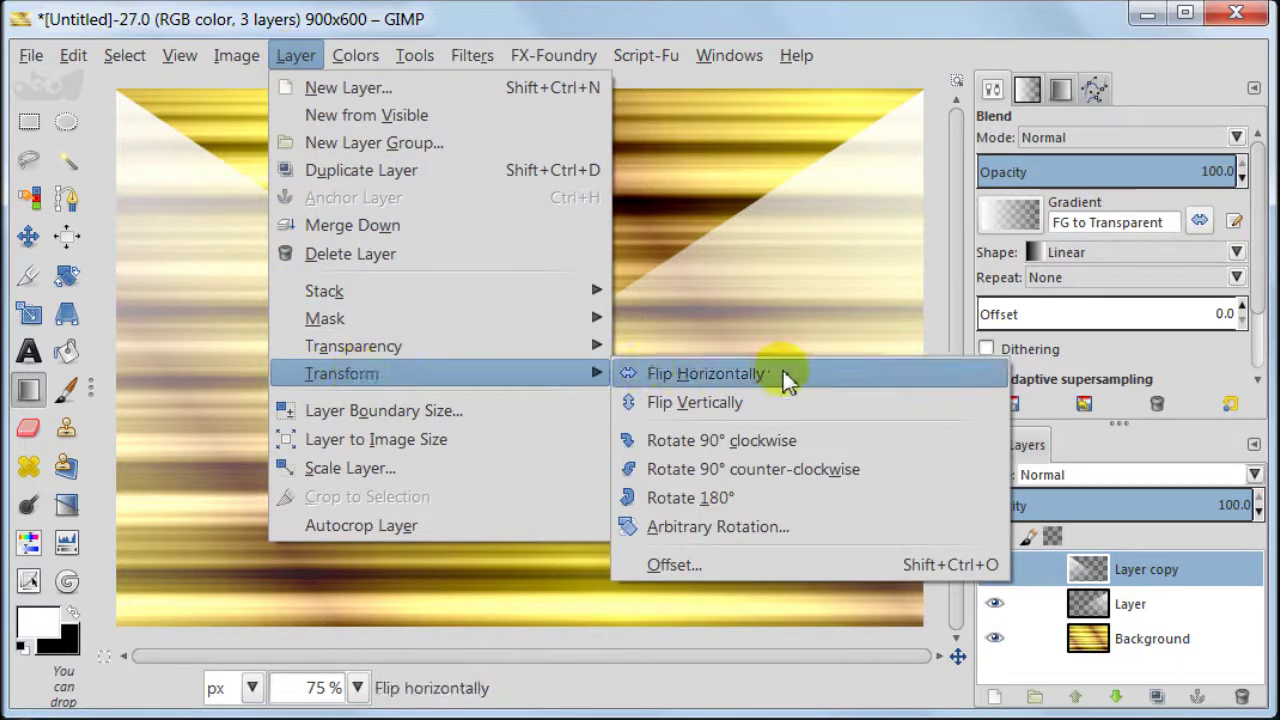
left_click(782, 403)
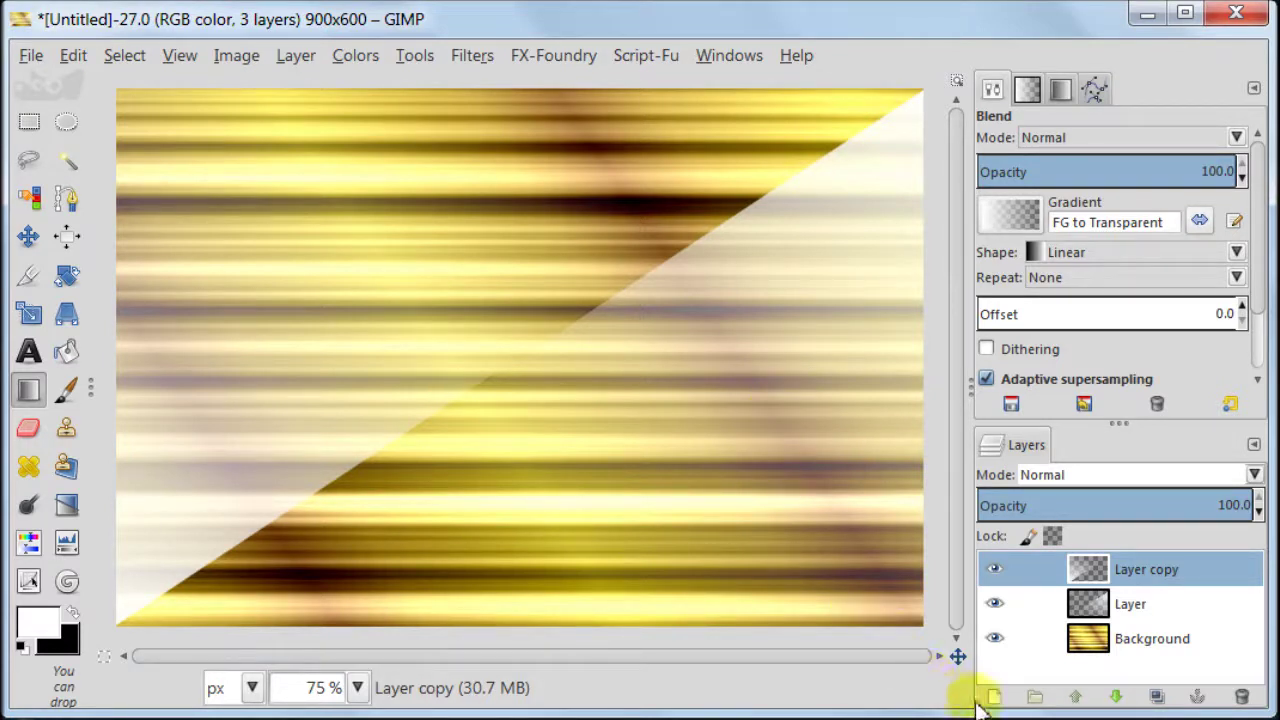
Add a new transparent layer and make black the foreground colour.
mouse_move(985, 705)
left_mouse_down()
mouse_move(1214, 609)
mouse_move(1218, 590)
mouse_move(1134, 671)
mouse_move(993, 703)
left_mouse_up()
left_click(197, 422)
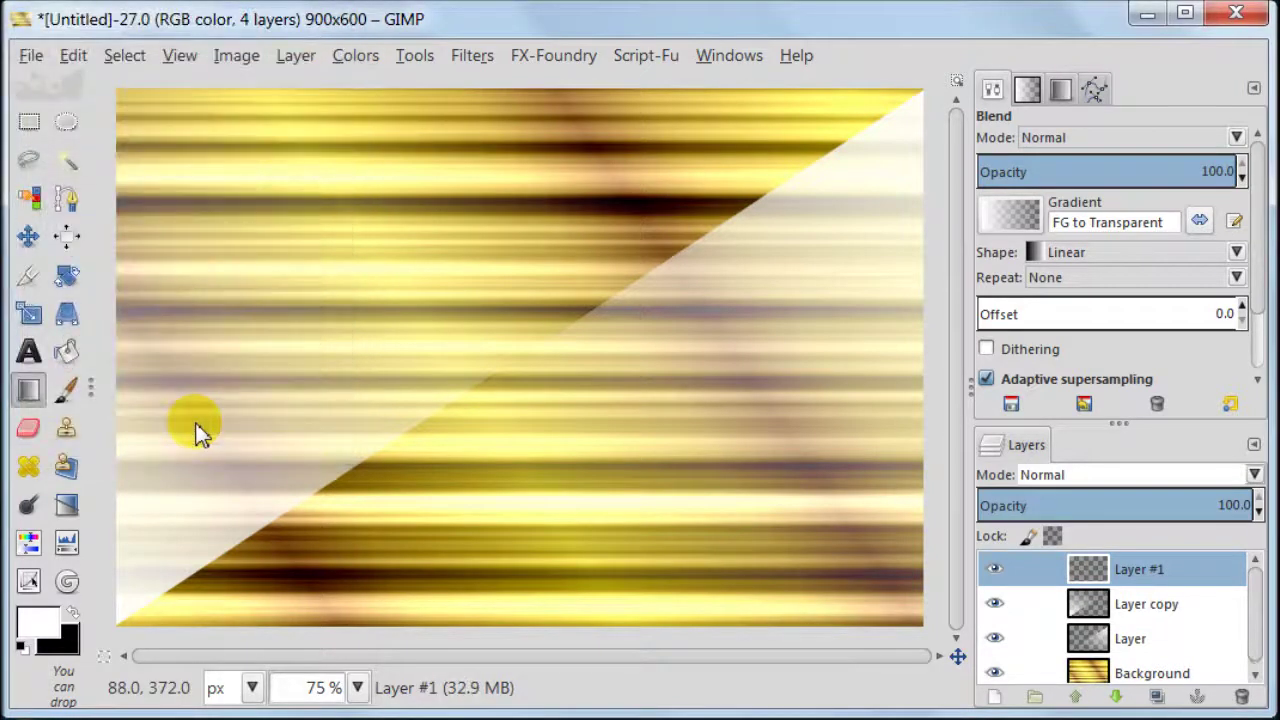
left_click(72, 613)
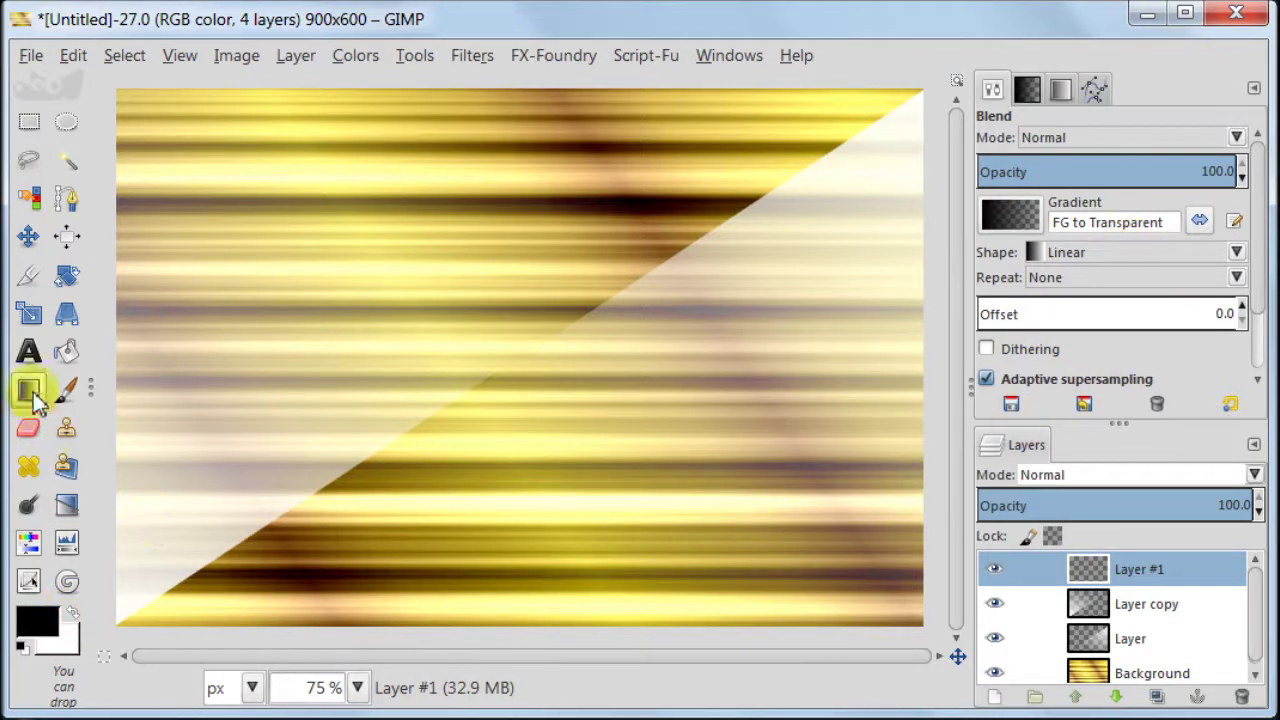
Draw a black bi-linear gradient band across the image middle on Layer #1, set to Overlay mode.
left_click(1143, 252)
left_click(1140, 313)
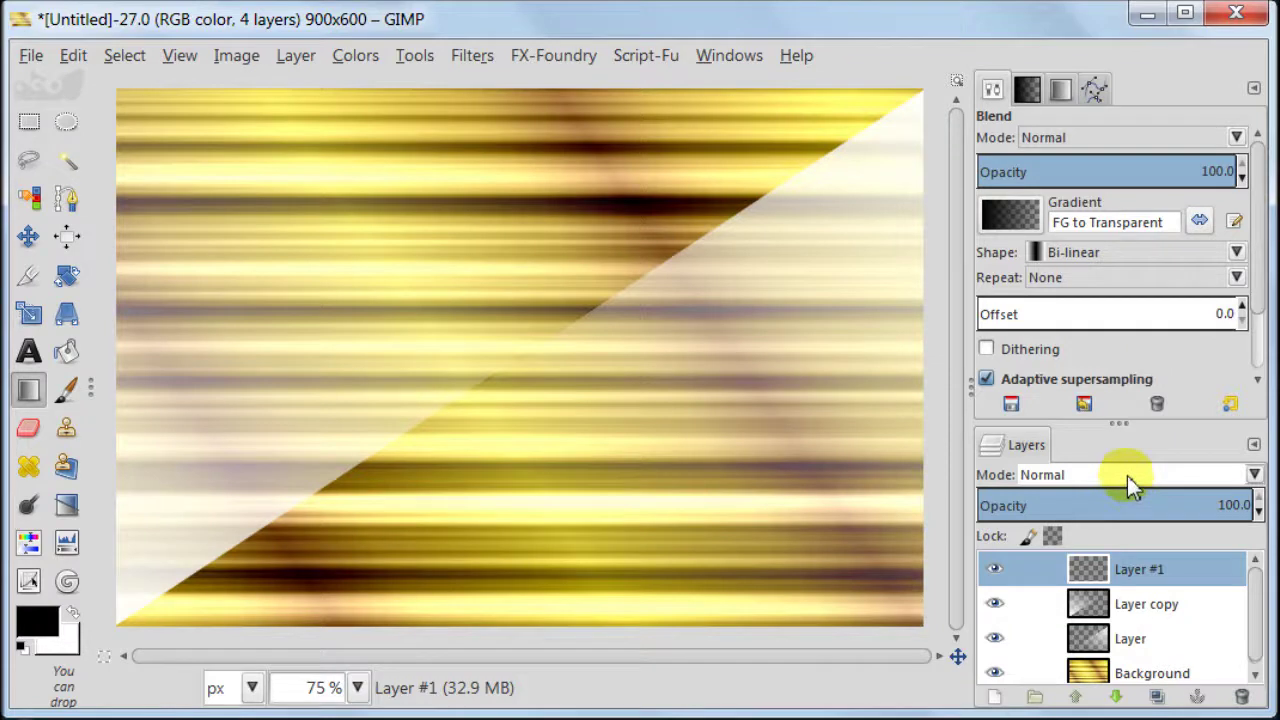
left_click_drag(1119, 423, 1120, 374)
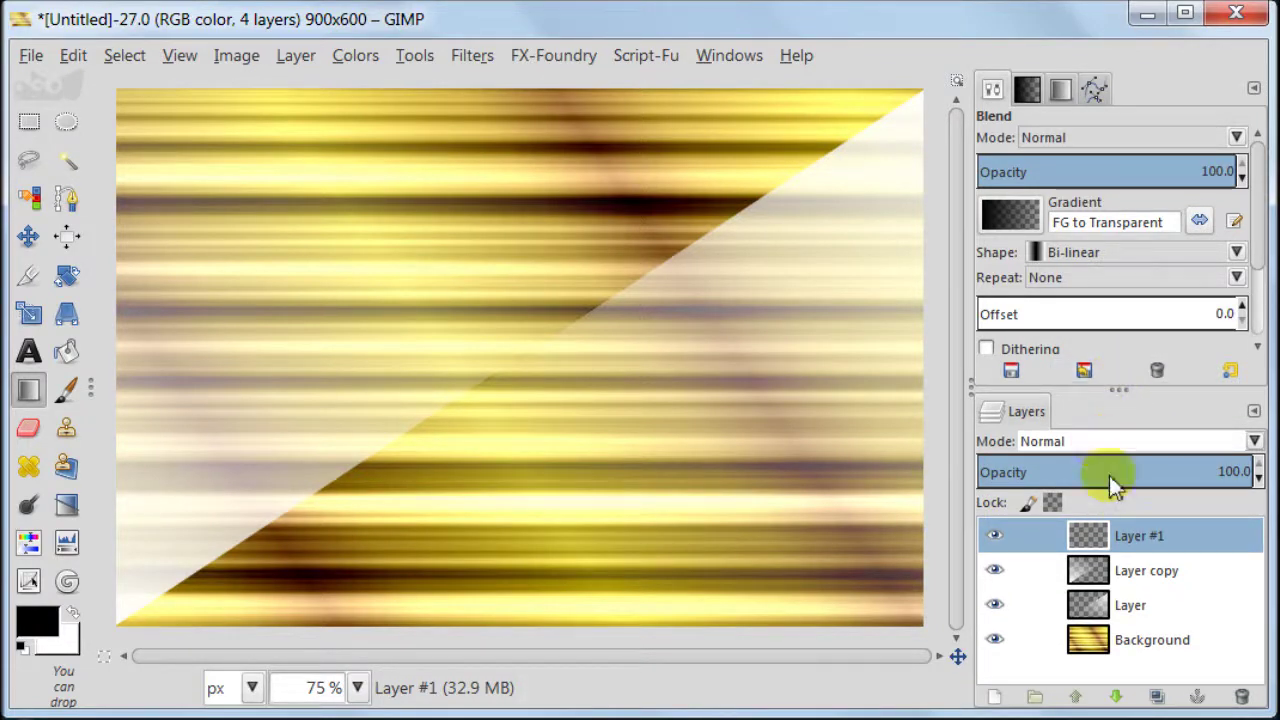
left_click(1112, 443)
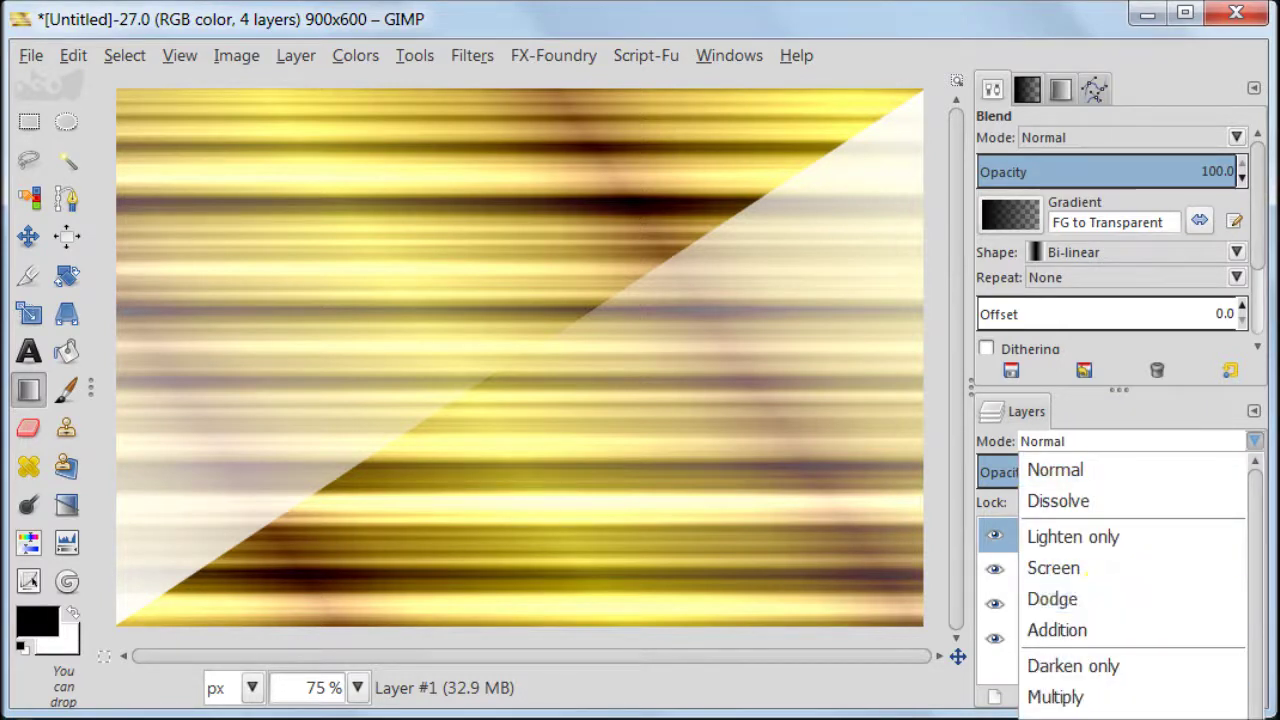
left_click(1060, 715)
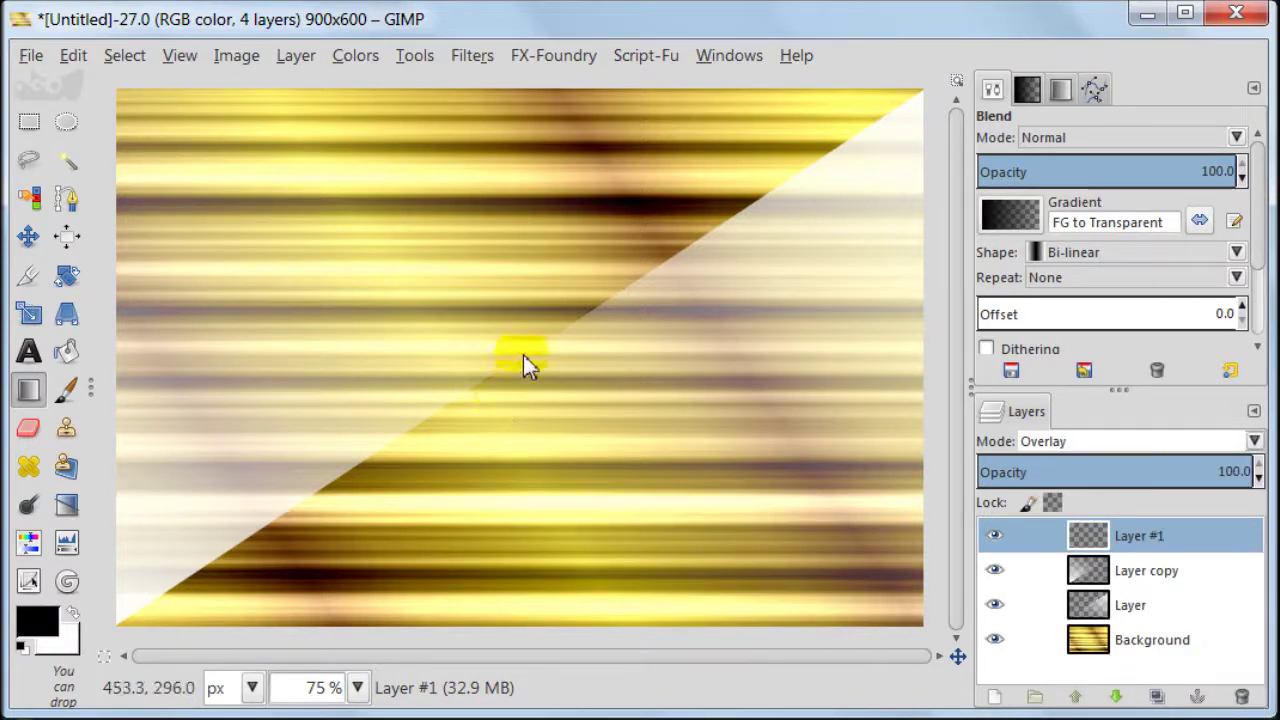
left_click_drag(523, 355, 509, 502)
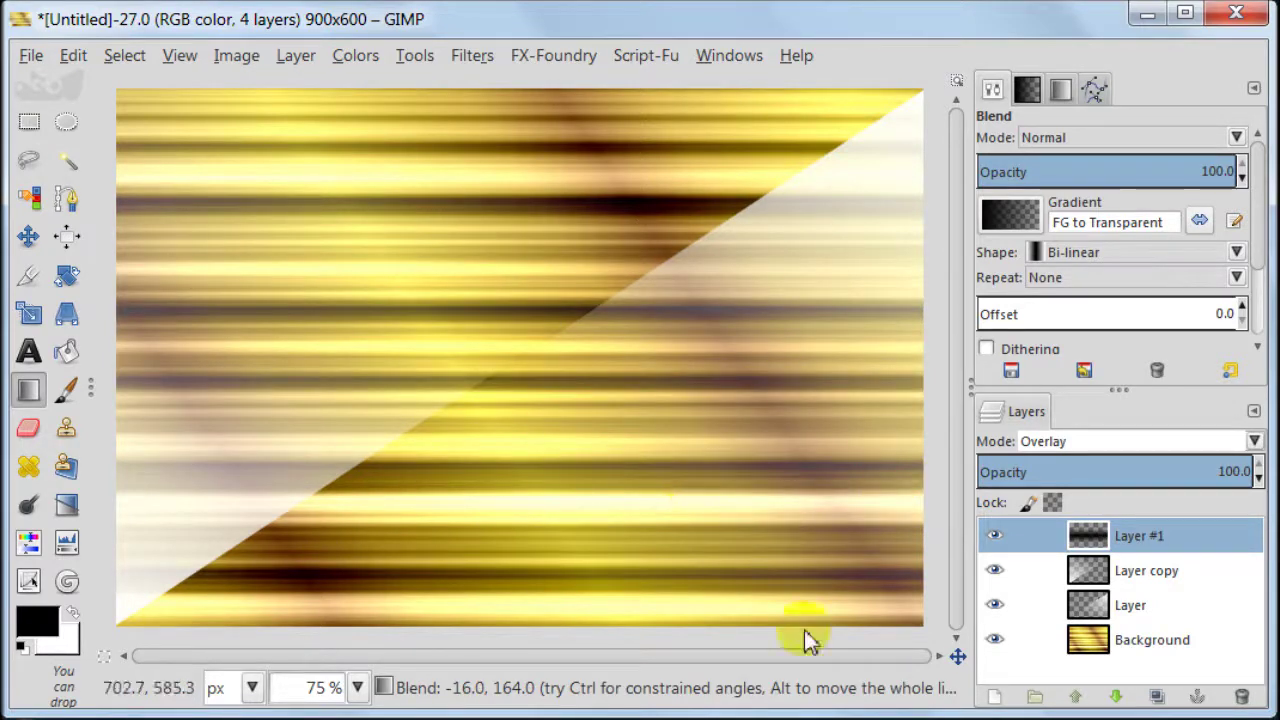
Toggle Layer #1 off and on to compare, then lower Layer copy's opacity to 81.7.
left_click(995, 538)
left_click(995, 538)
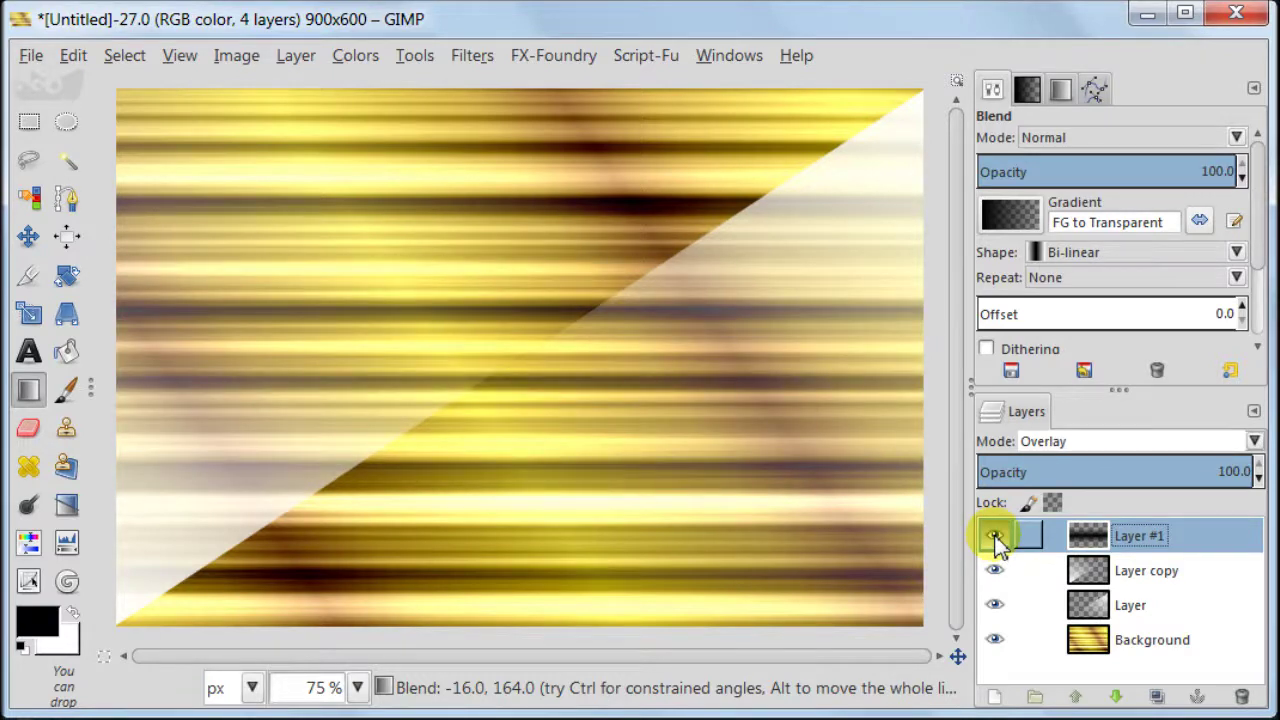
left_click(1095, 578)
left_click(1207, 472)
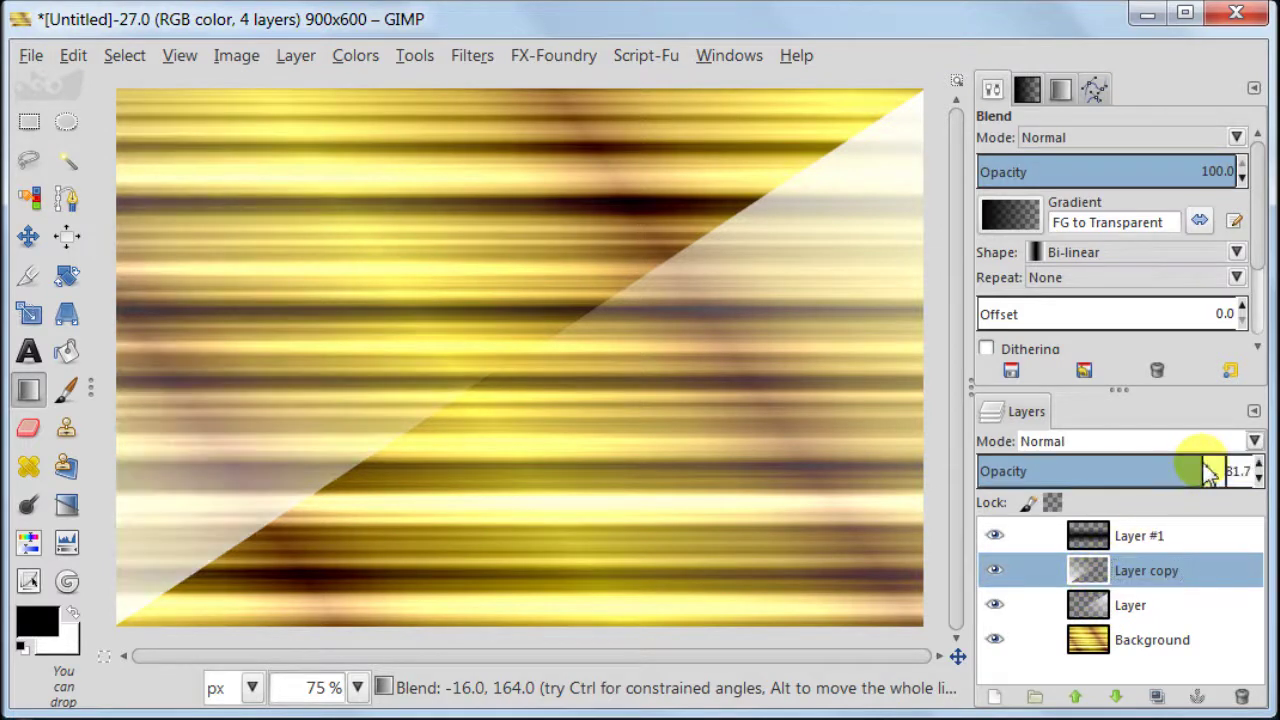
Fade Layer to 74.3 opacity and Layer copy to 74.8 opacity.
left_click(1095, 606)
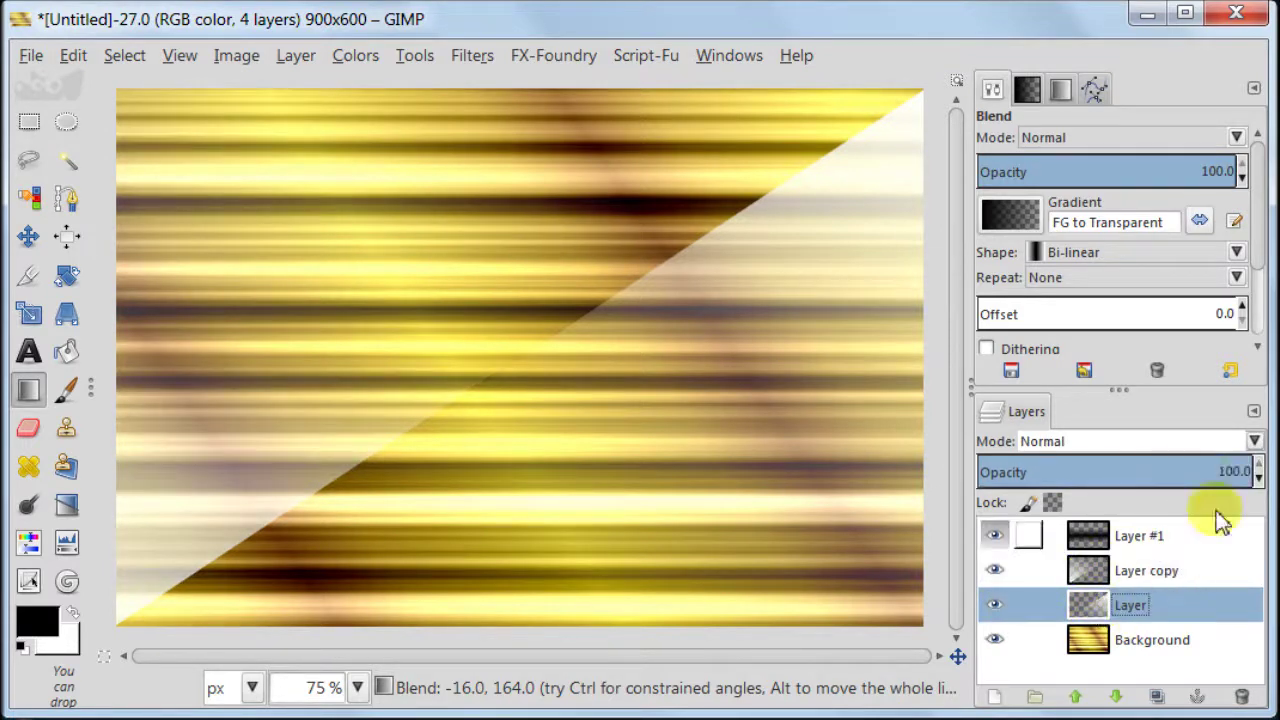
left_click(1206, 471)
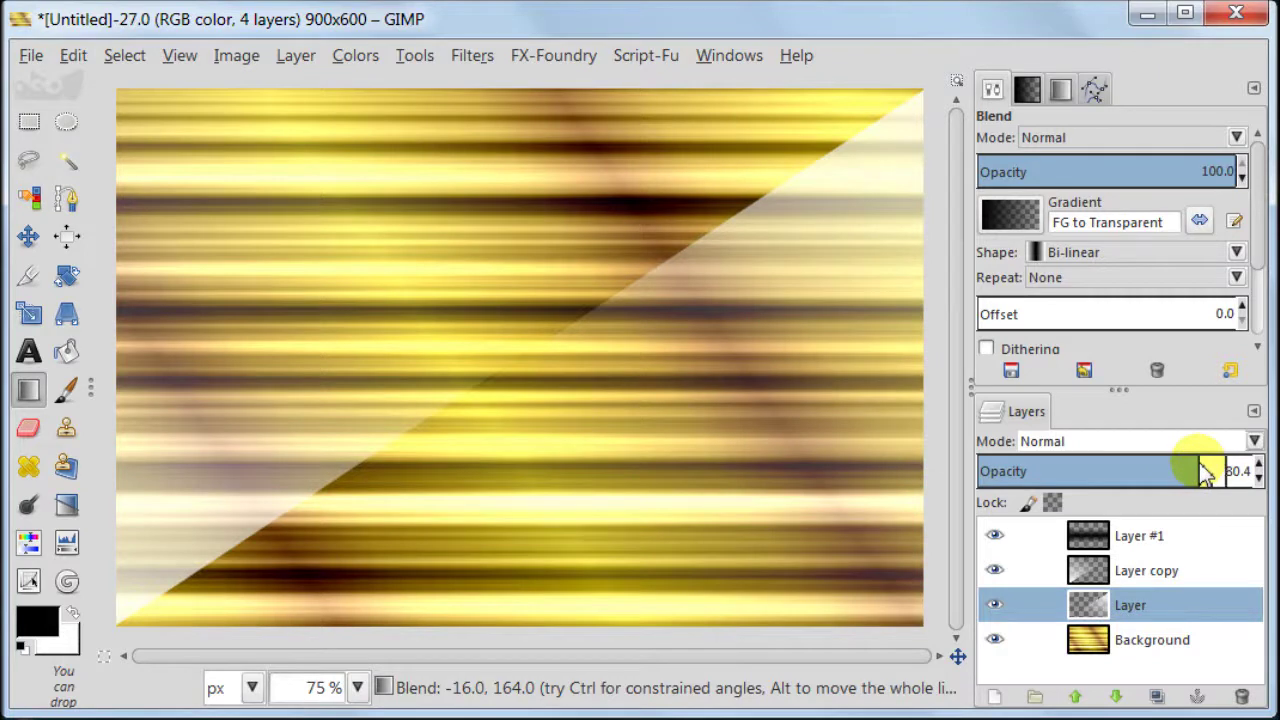
left_click_drag(1206, 472, 1181, 468)
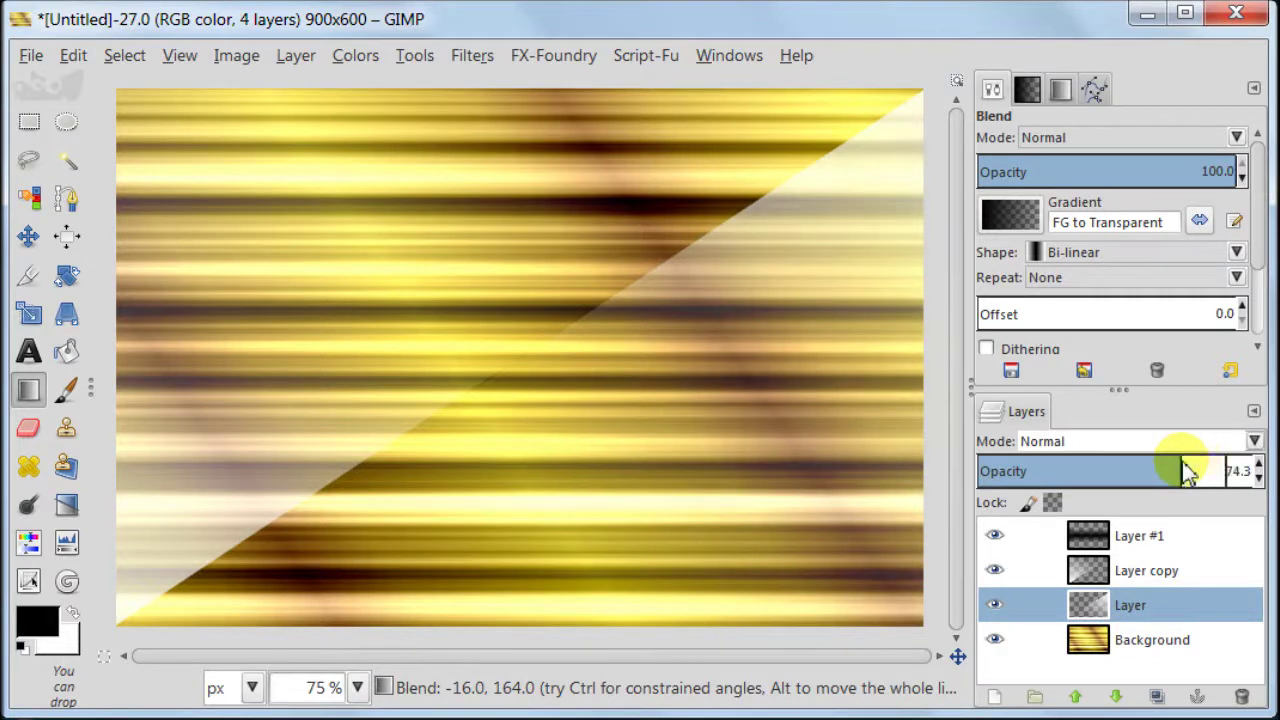
left_click(1084, 572)
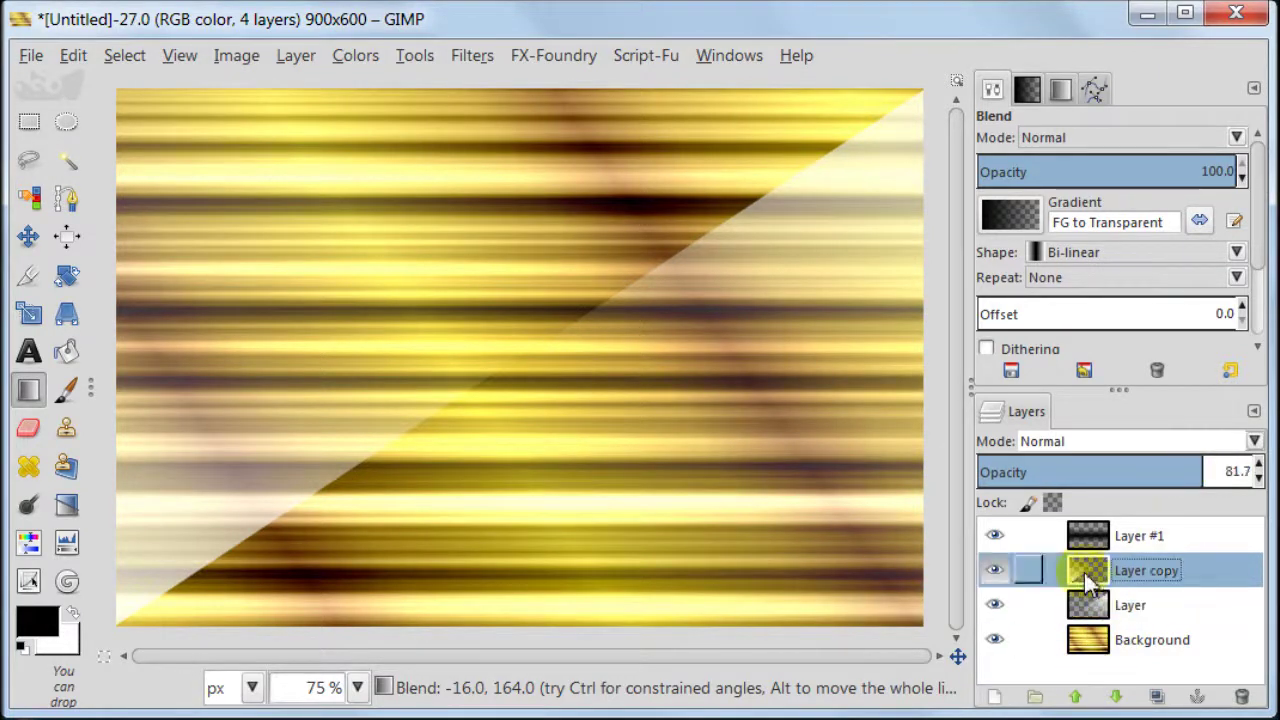
left_click(1190, 466)
mouse_move(1195, 472)
left_mouse_down()
mouse_move(1174, 466)
mouse_move(1188, 470)
left_mouse_up()
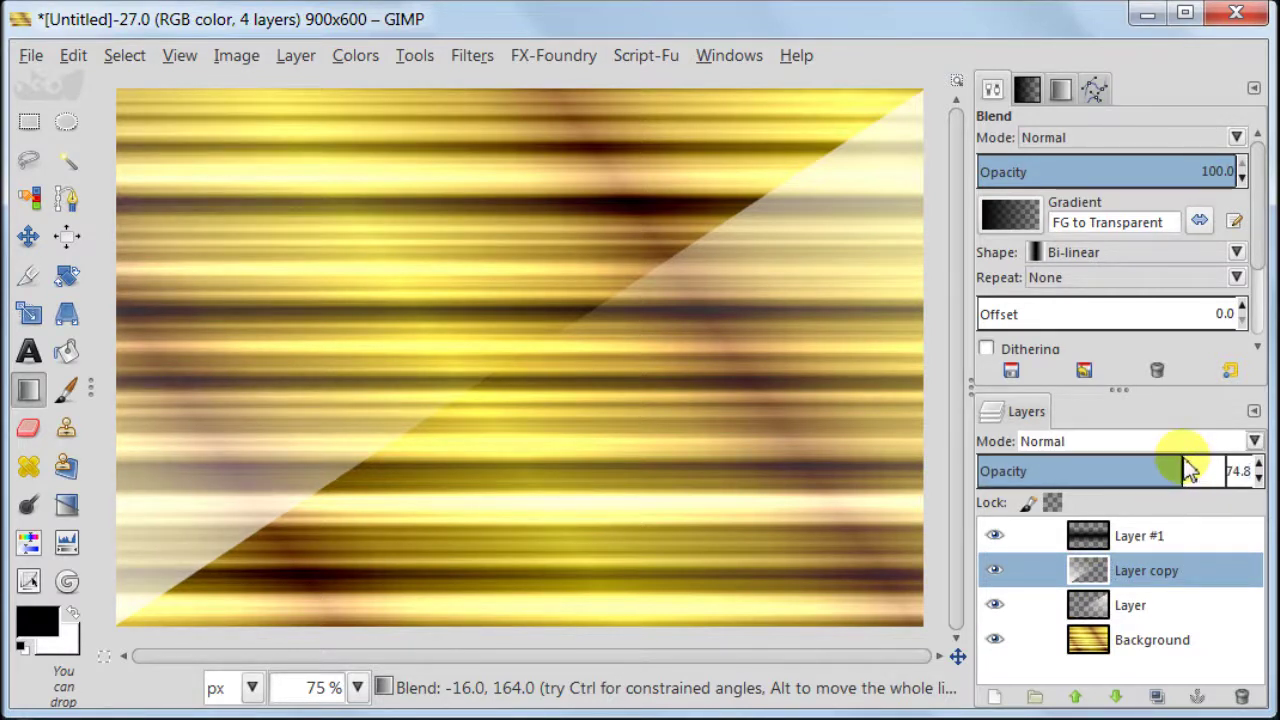
left_click(237, 58)
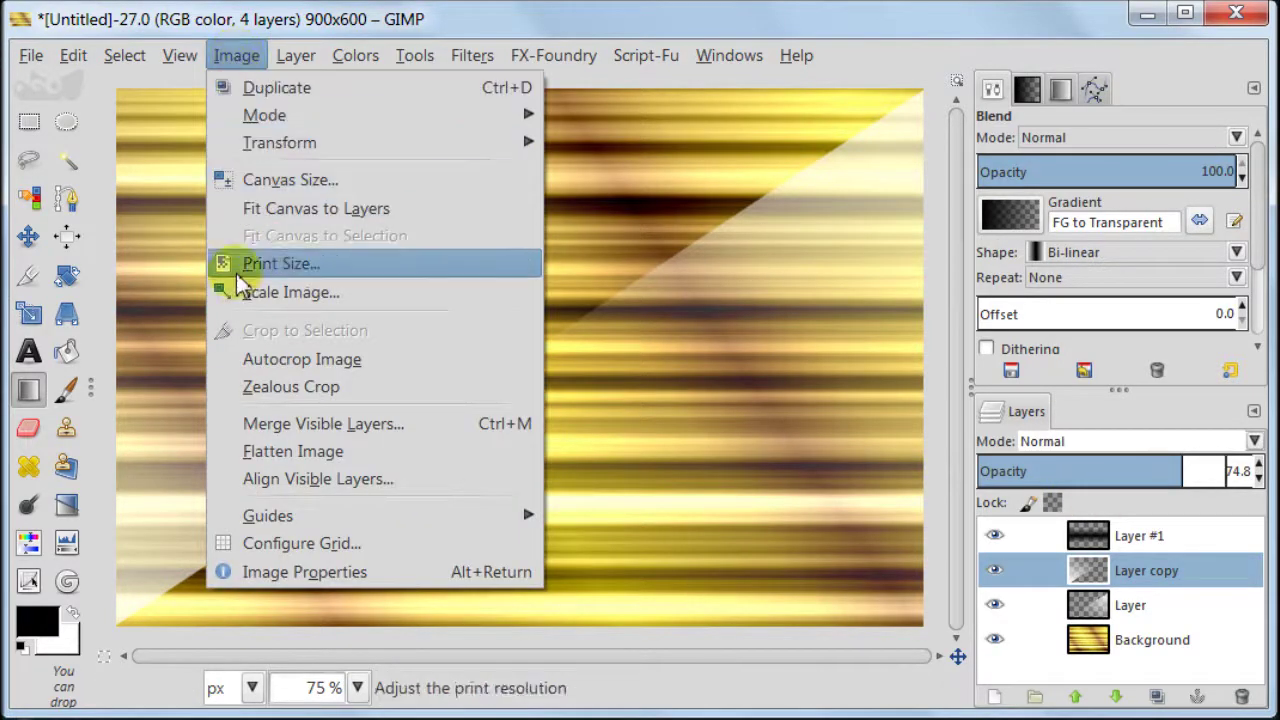
Merge all visible layers into one Background layer with Image > Merge Visible Layers.
left_click(231, 420)
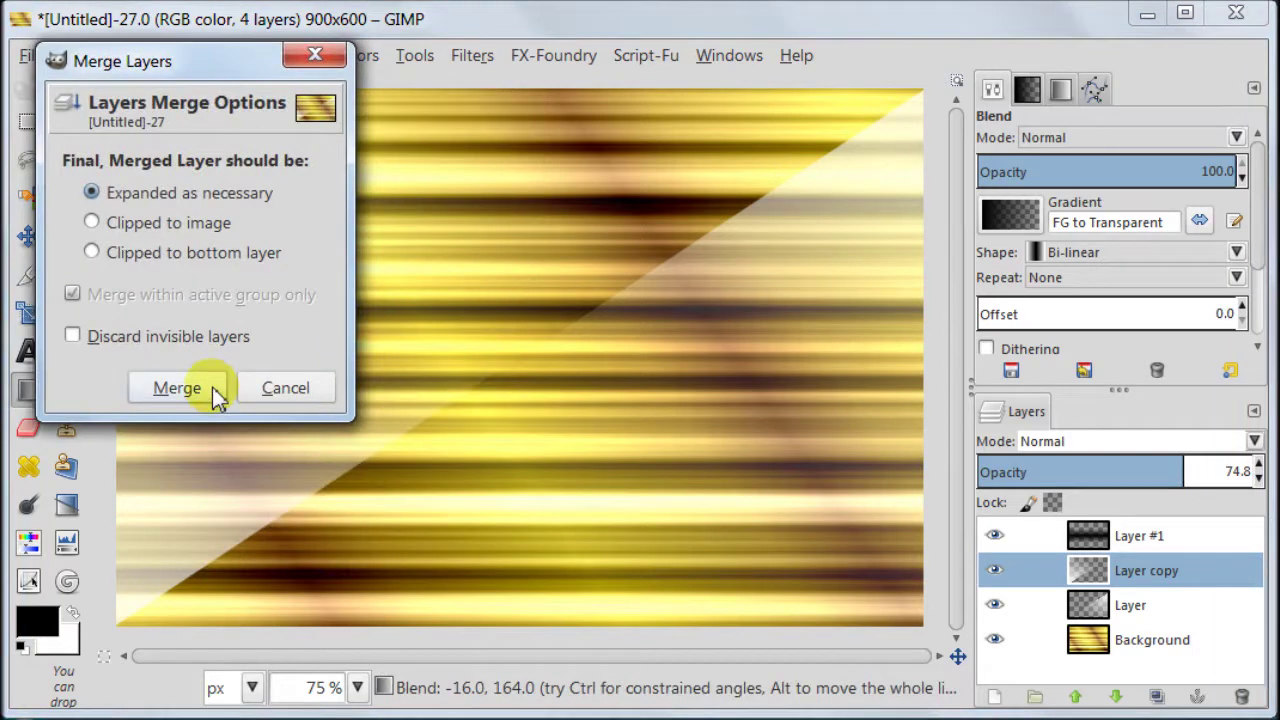
left_click(212, 387)
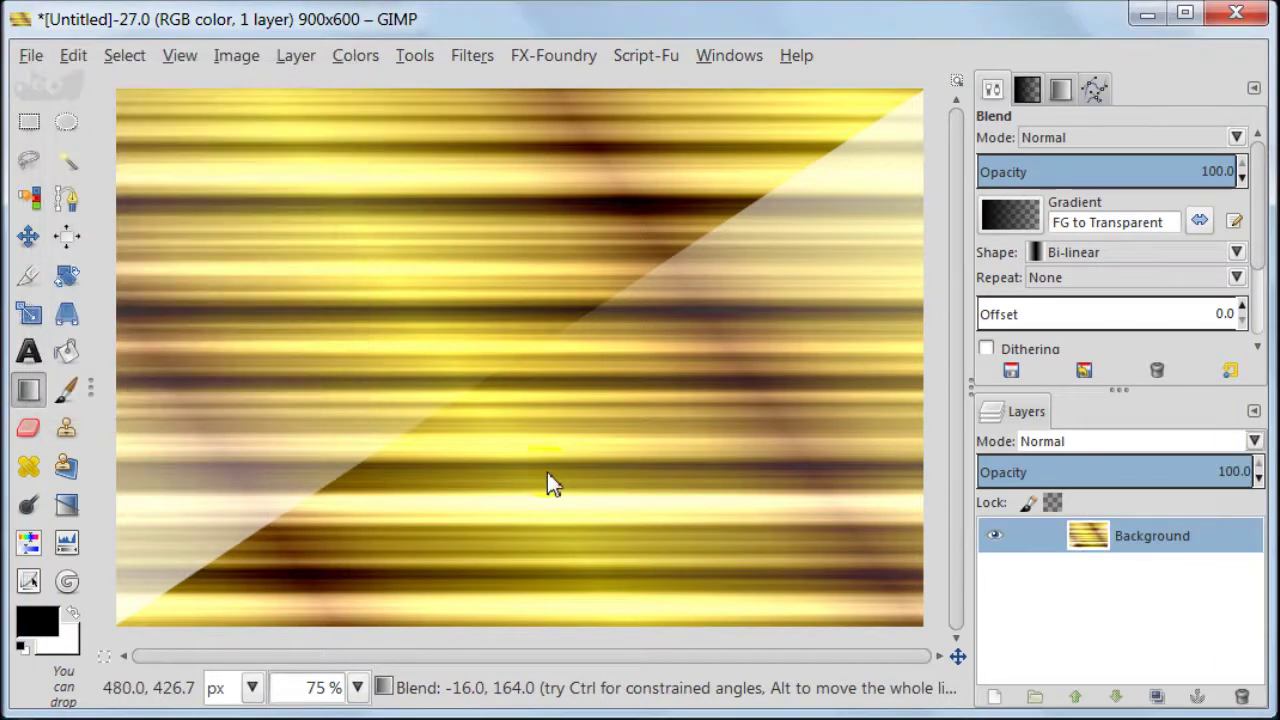
left_click(28, 352)
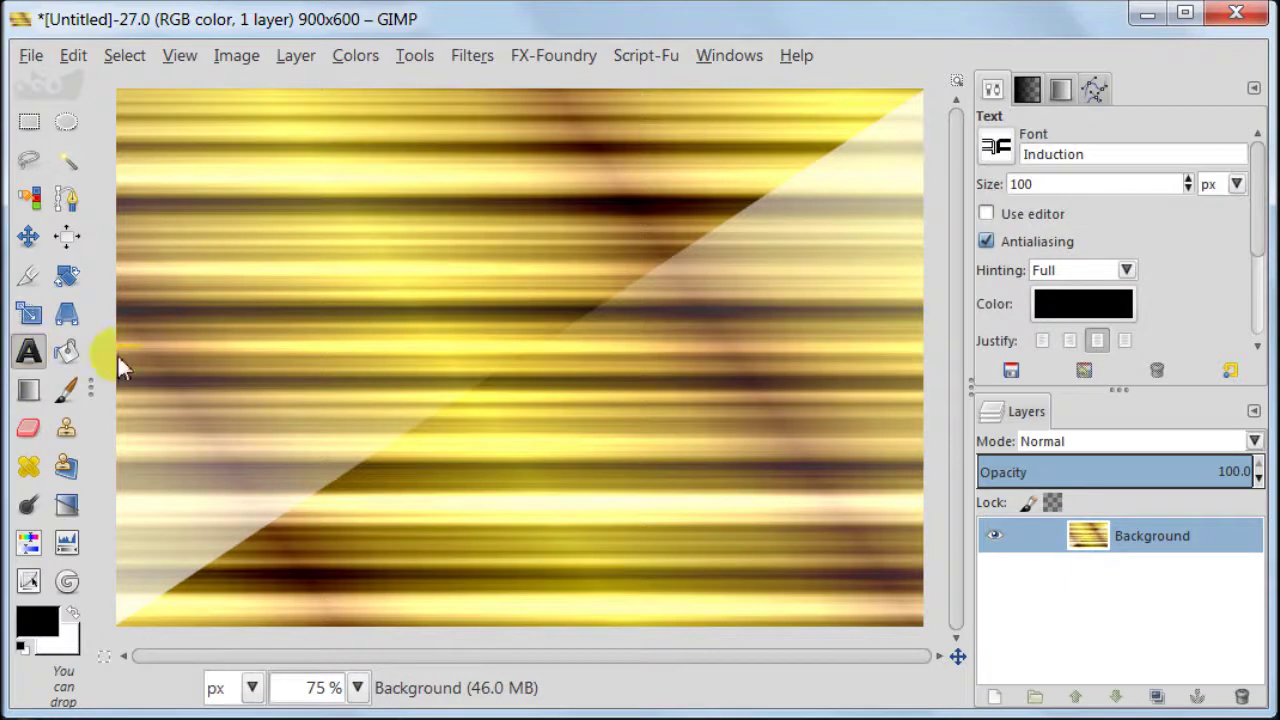
Type 'gimp' in a 100 px Induction text box across the canvas and adjust its edges.
left_click_drag(121, 152, 923, 561)
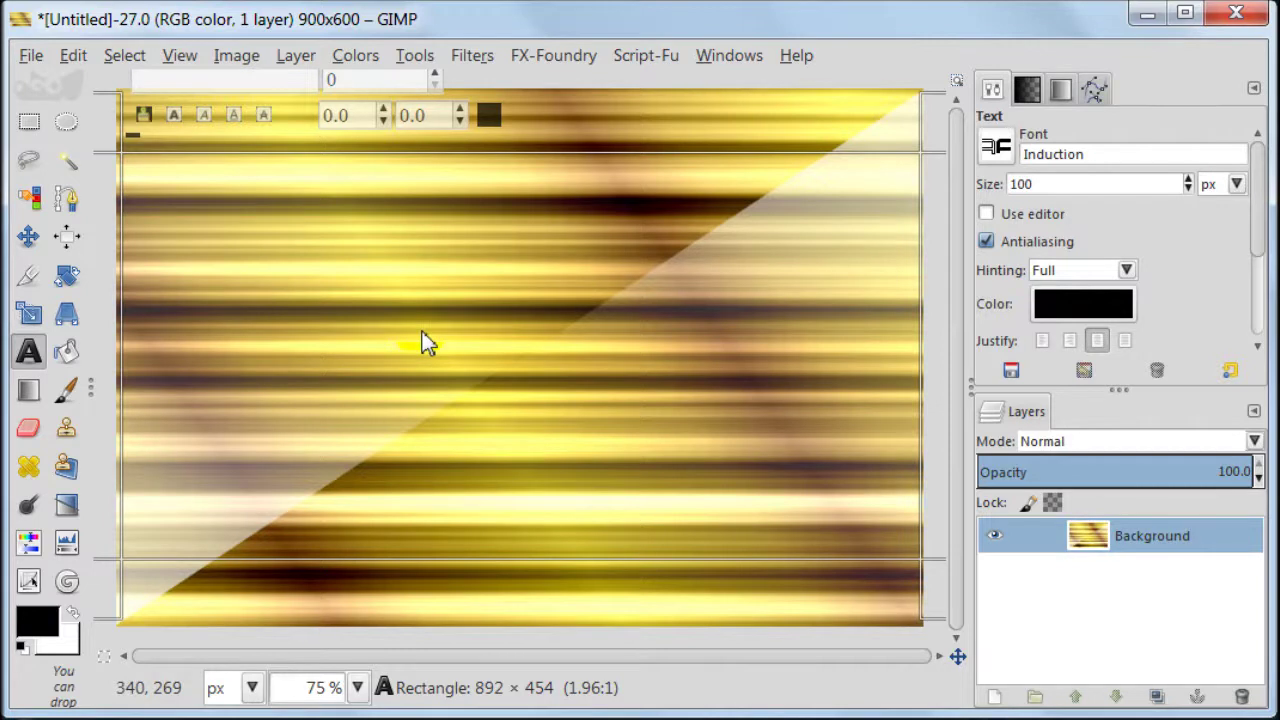
type("gimp")
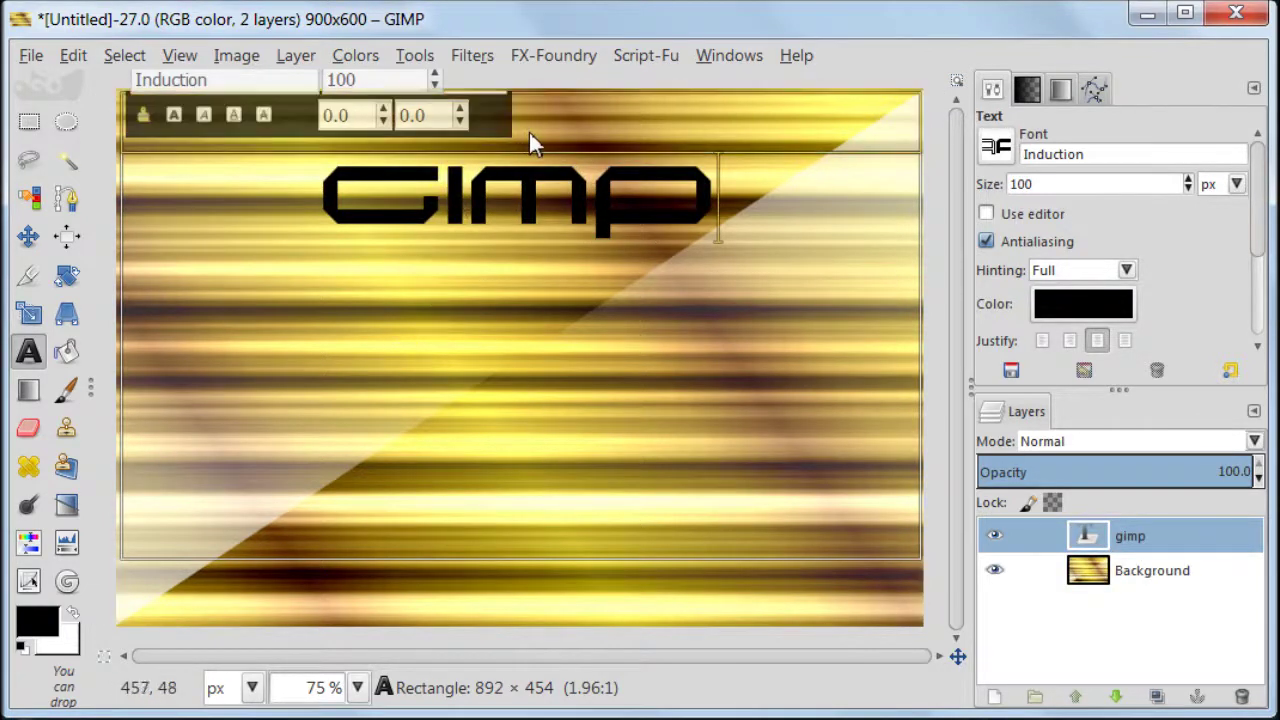
left_click_drag(554, 128, 578, 262)
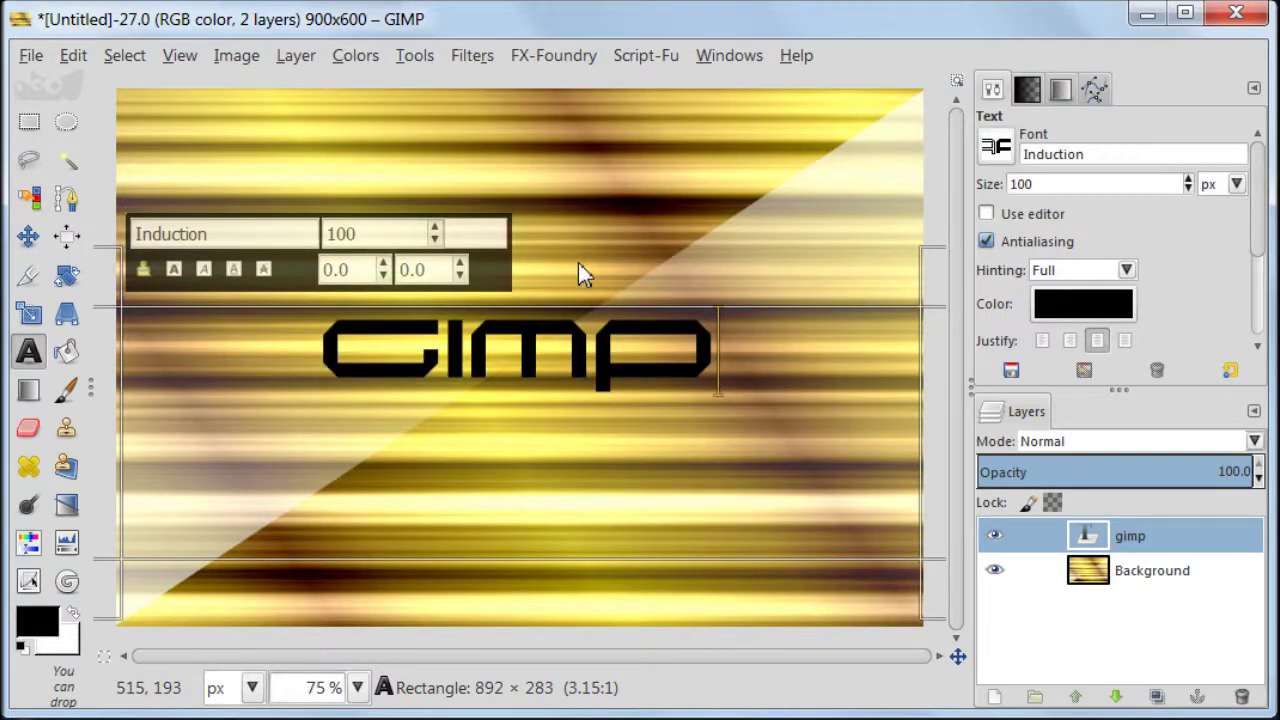
left_click_drag(578, 262, 579, 257)
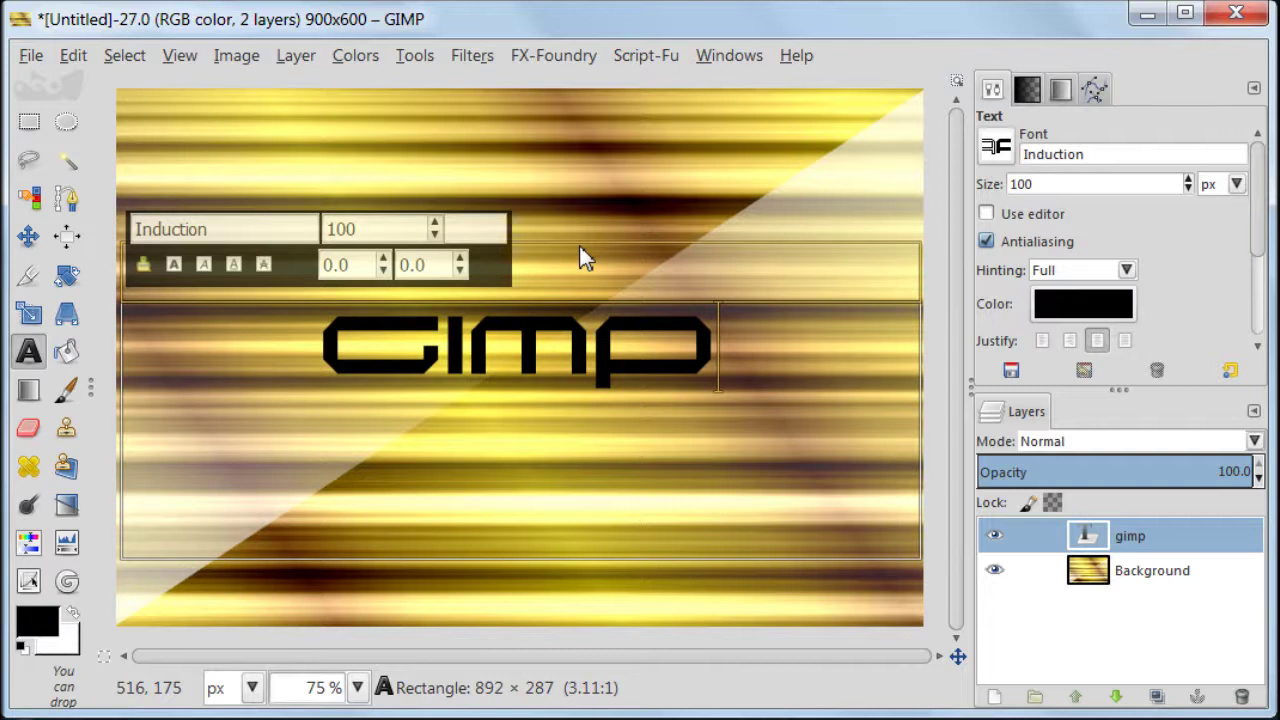
left_click_drag(751, 280, 1076, 560)
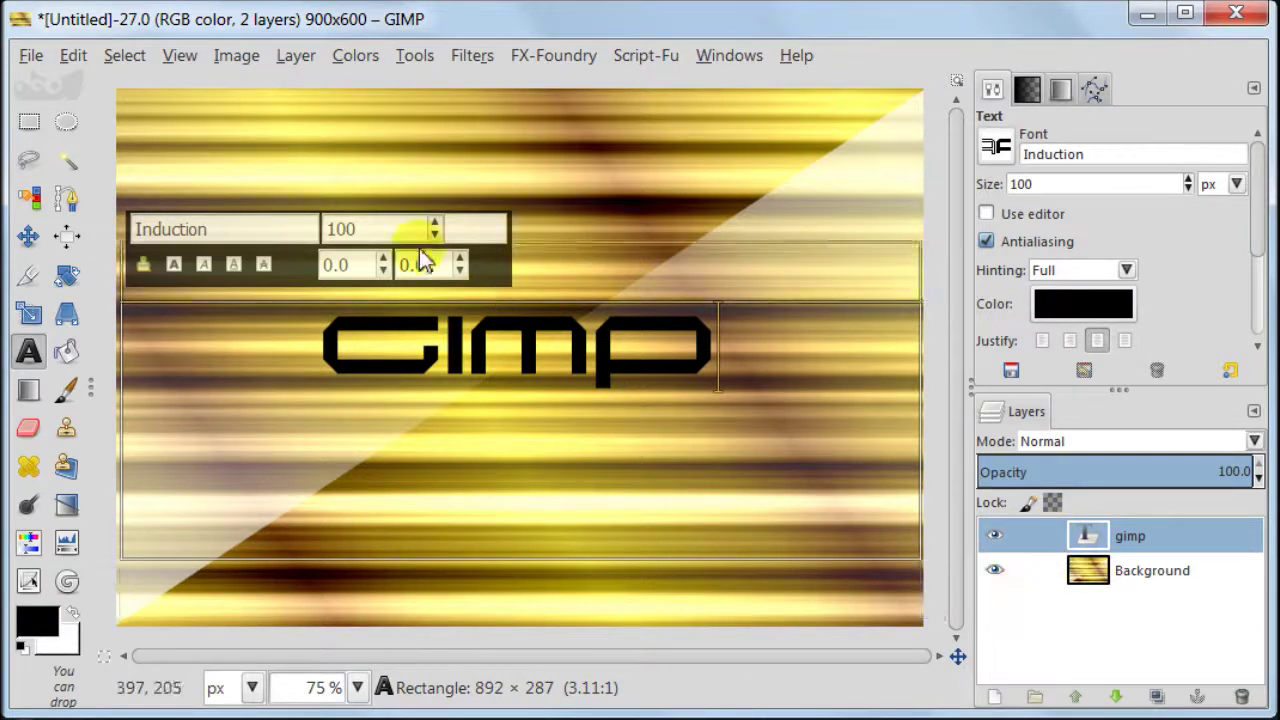
Use Alpha to Selection on the gimp text layer to select the letter shapes.
left_click(28, 124)
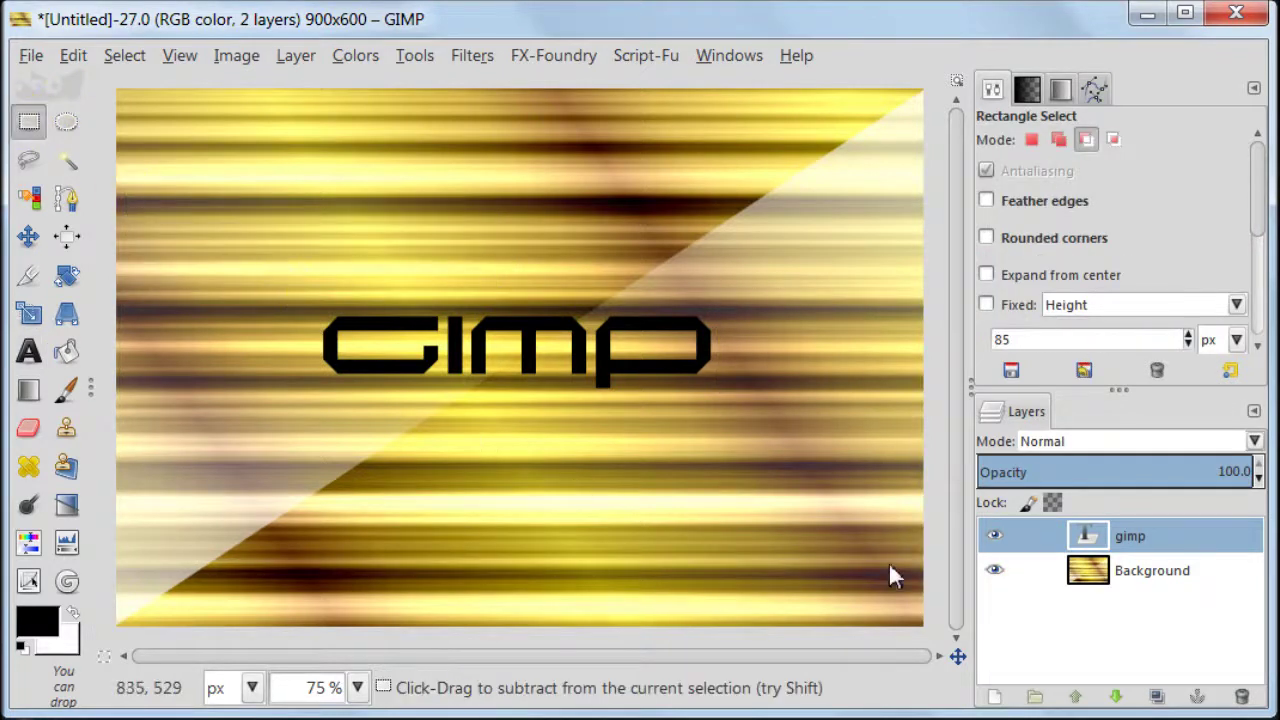
left_click(1087, 557)
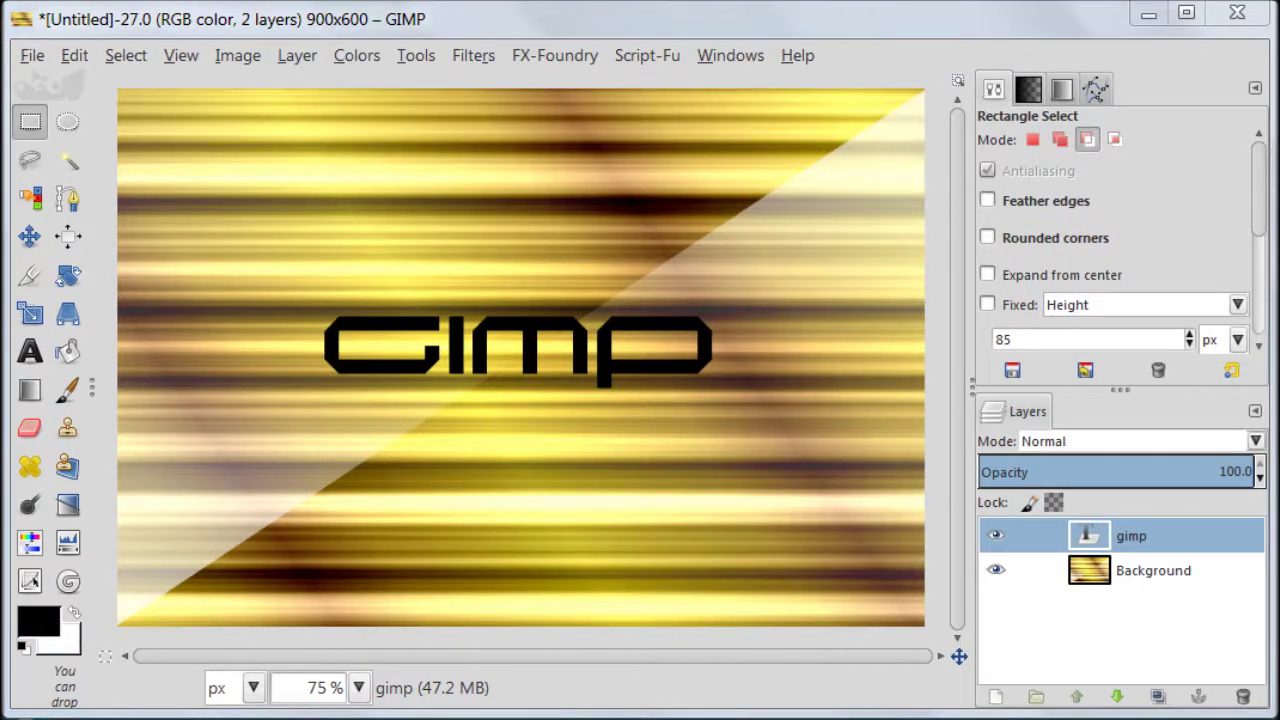
left_click(1035, 536)
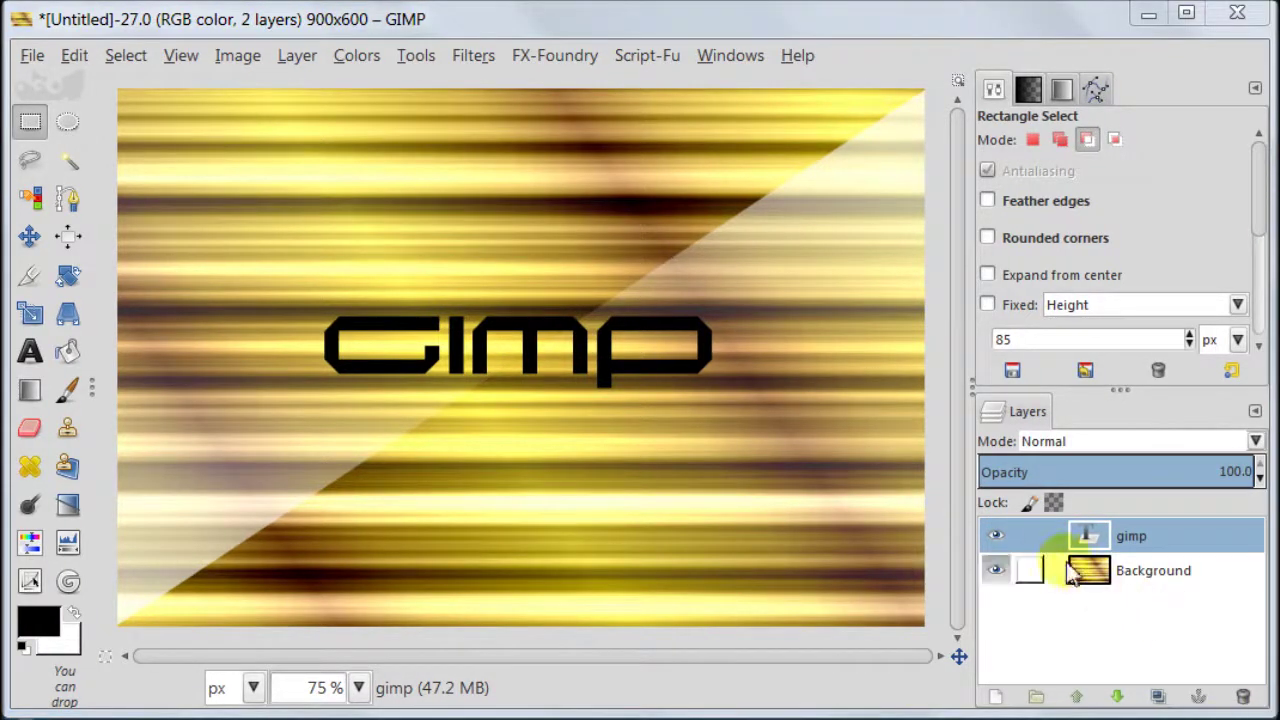
right_click(1052, 533)
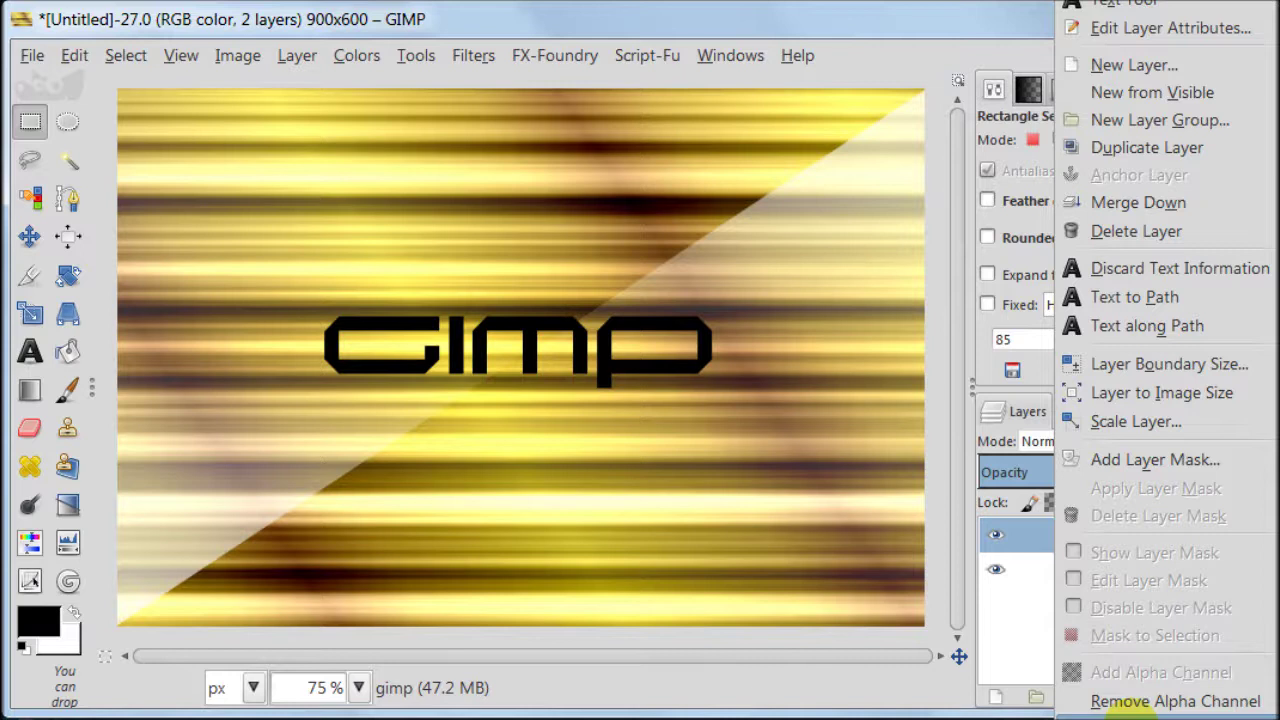
left_click(1122, 706)
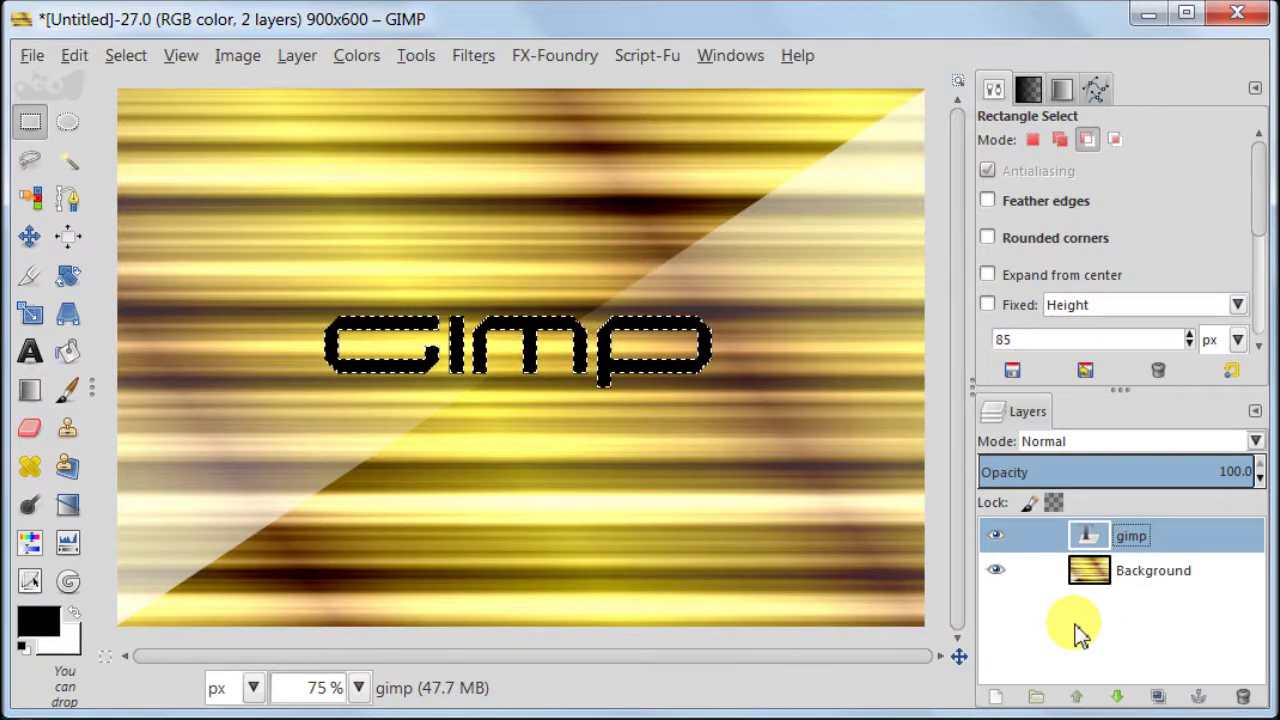
Fill the selected letters with the Untitled #8 gradient using the Blend tool.
left_click(32, 394)
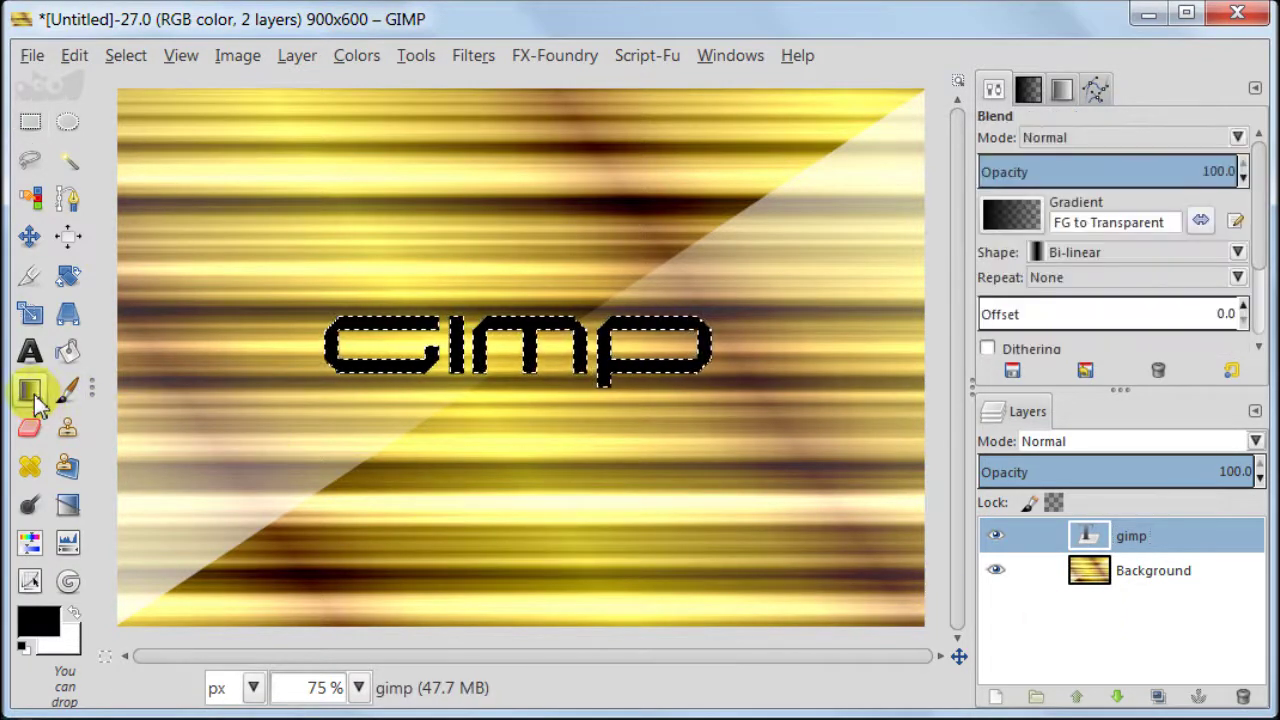
left_click(1018, 212)
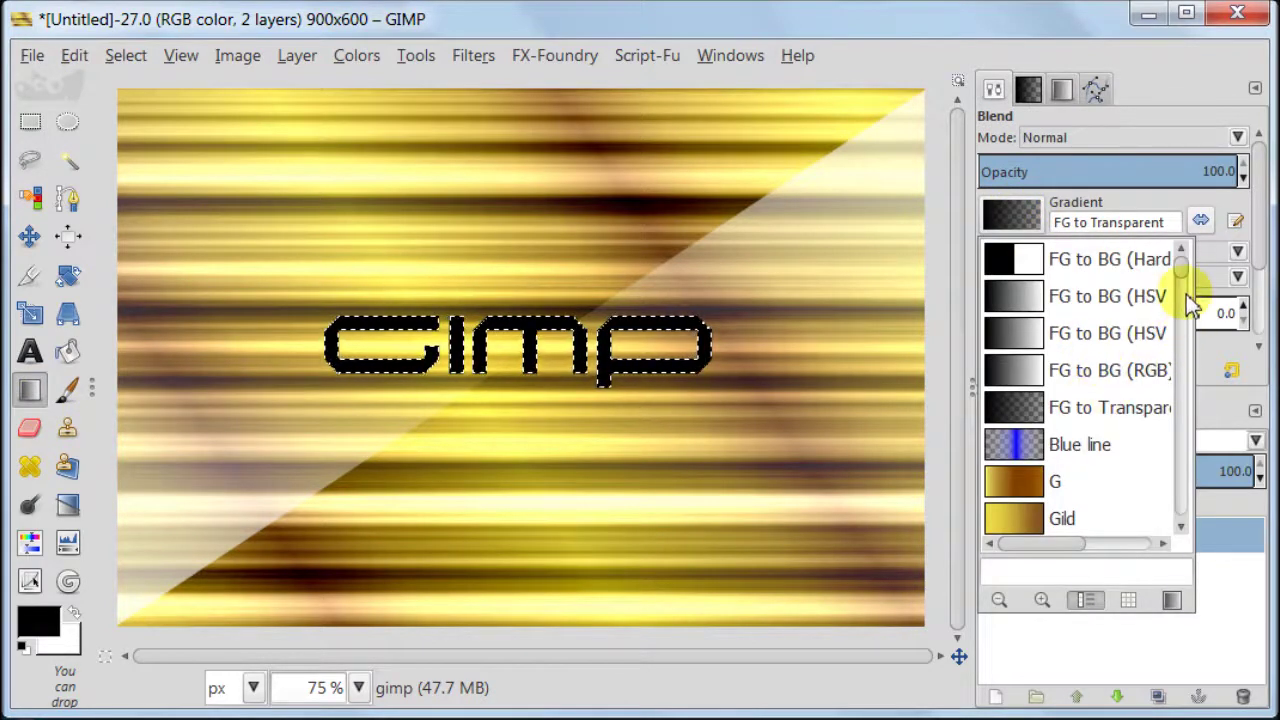
left_click_drag(1182, 266, 1181, 309)
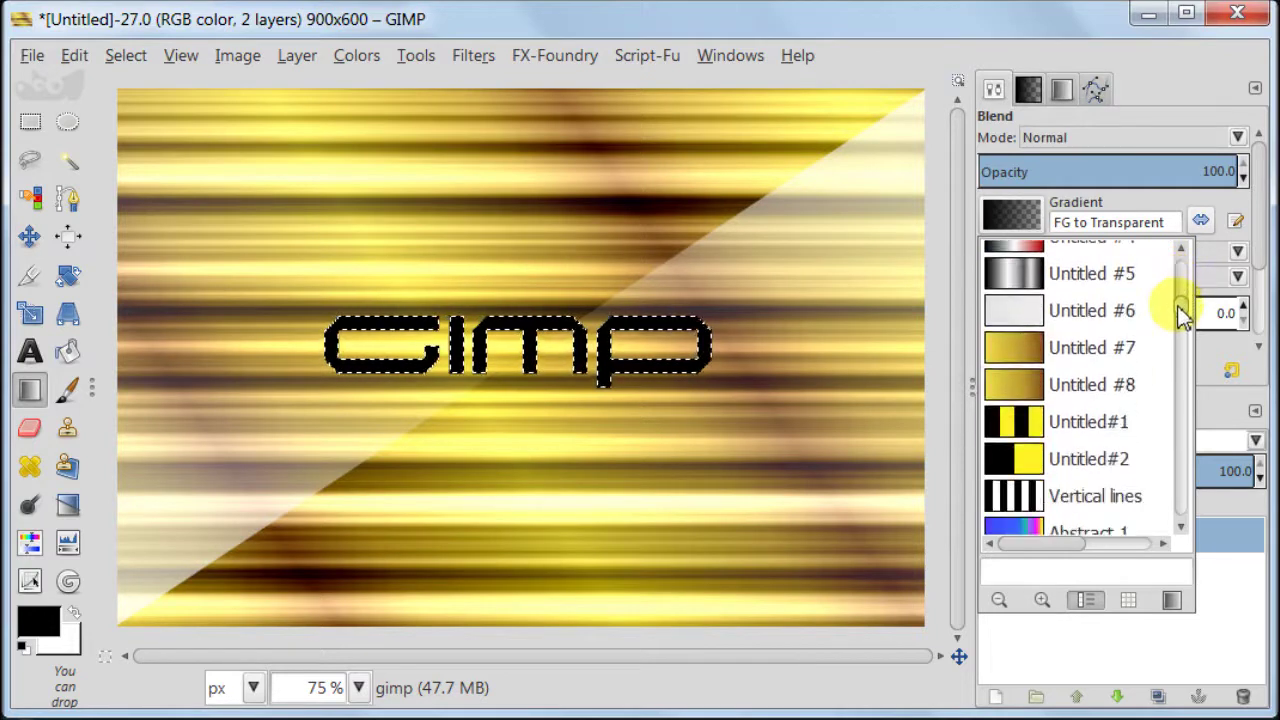
left_click(1030, 381)
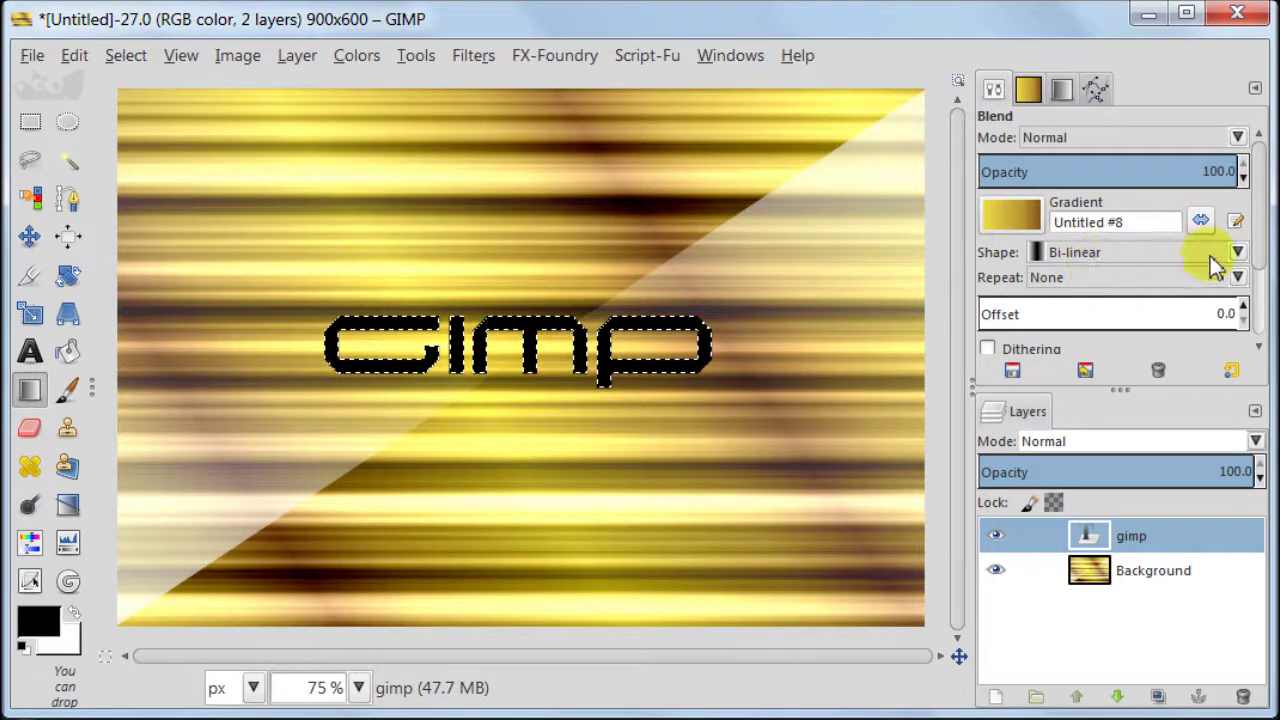
mouse_move(1257, 229)
left_mouse_down()
mouse_move(1249, 294)
mouse_move(1240, 248)
left_mouse_up()
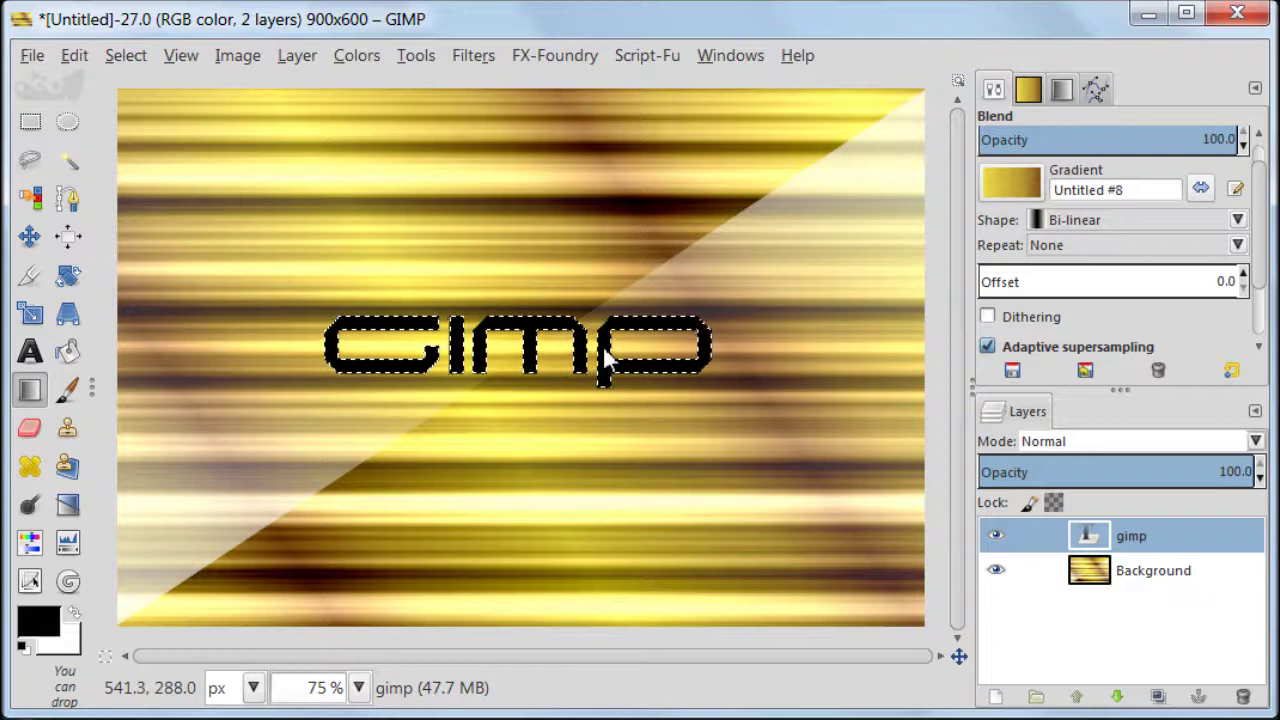
left_click_drag(607, 357, 608, 380)
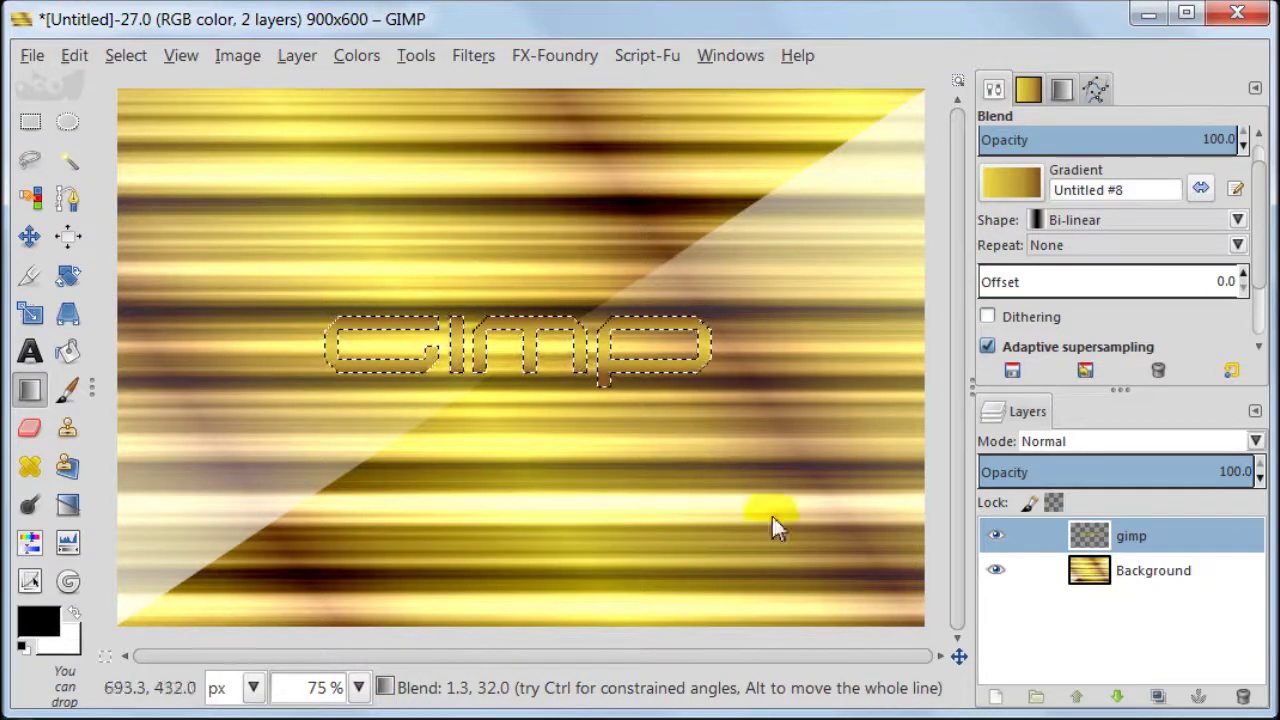
Add a transparent layer above gimp and grow the letter selection by 2 px.
left_click(995, 697)
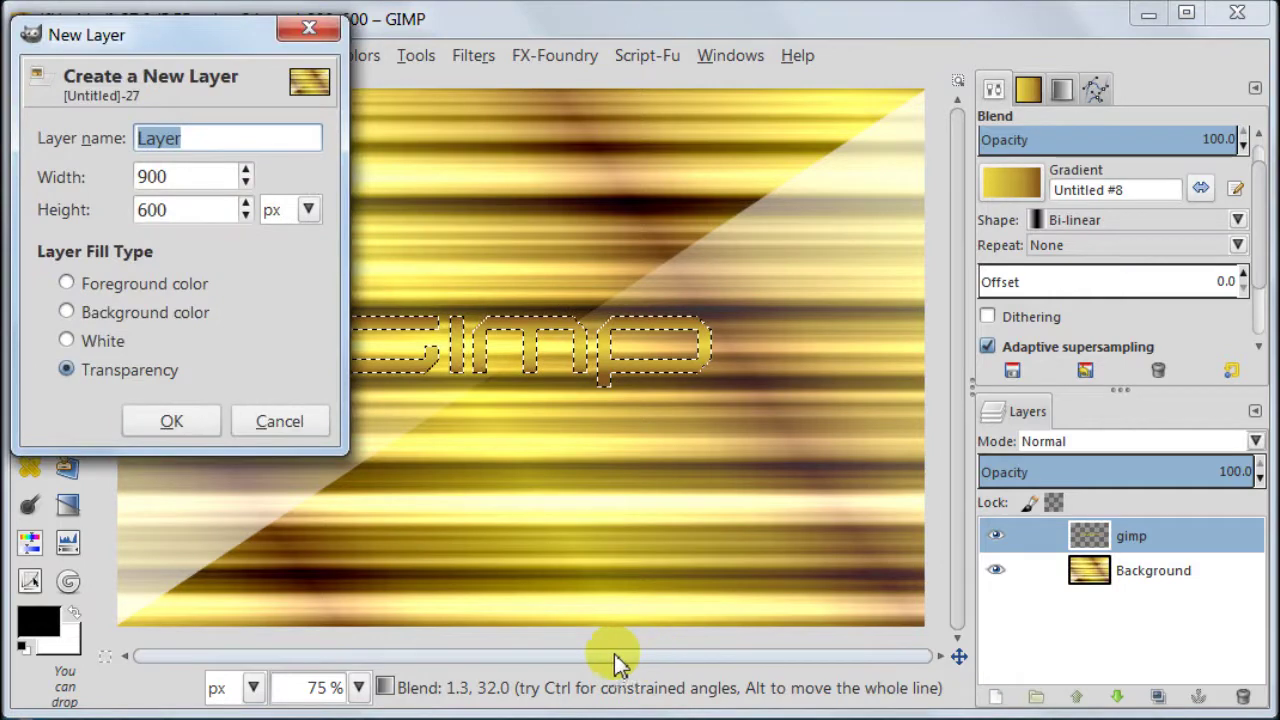
left_click(207, 426)
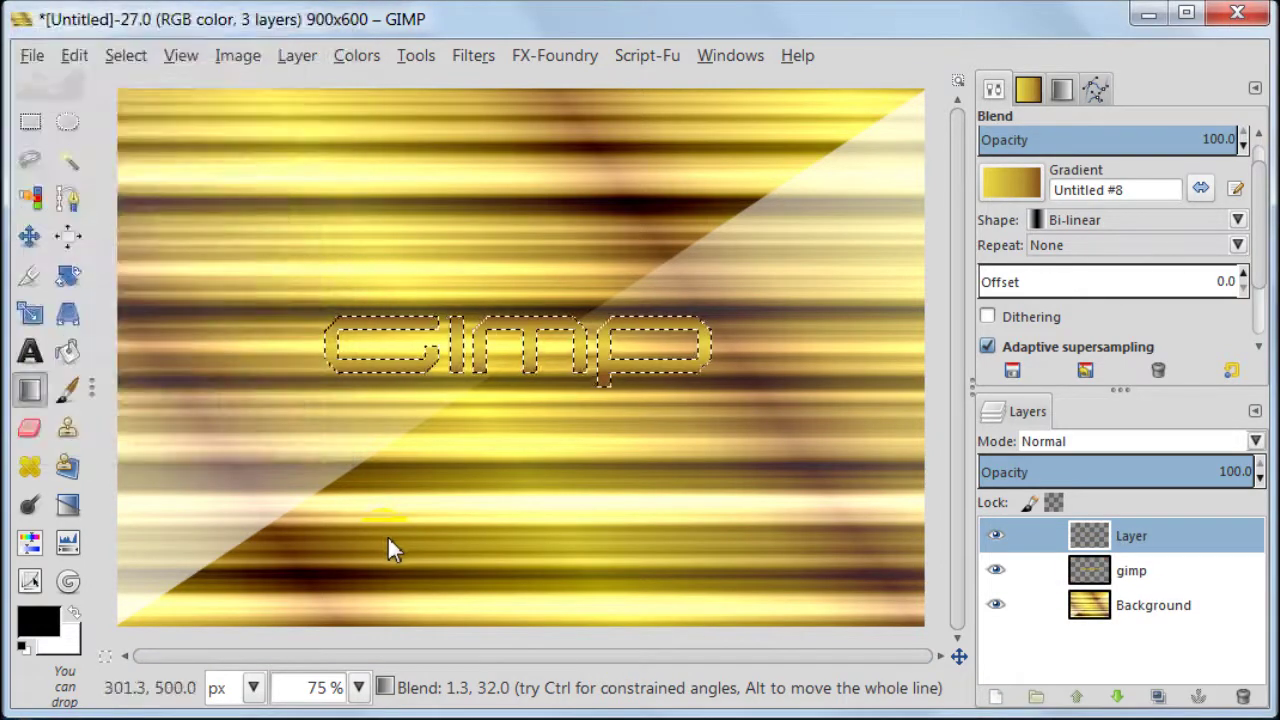
left_click(126, 56)
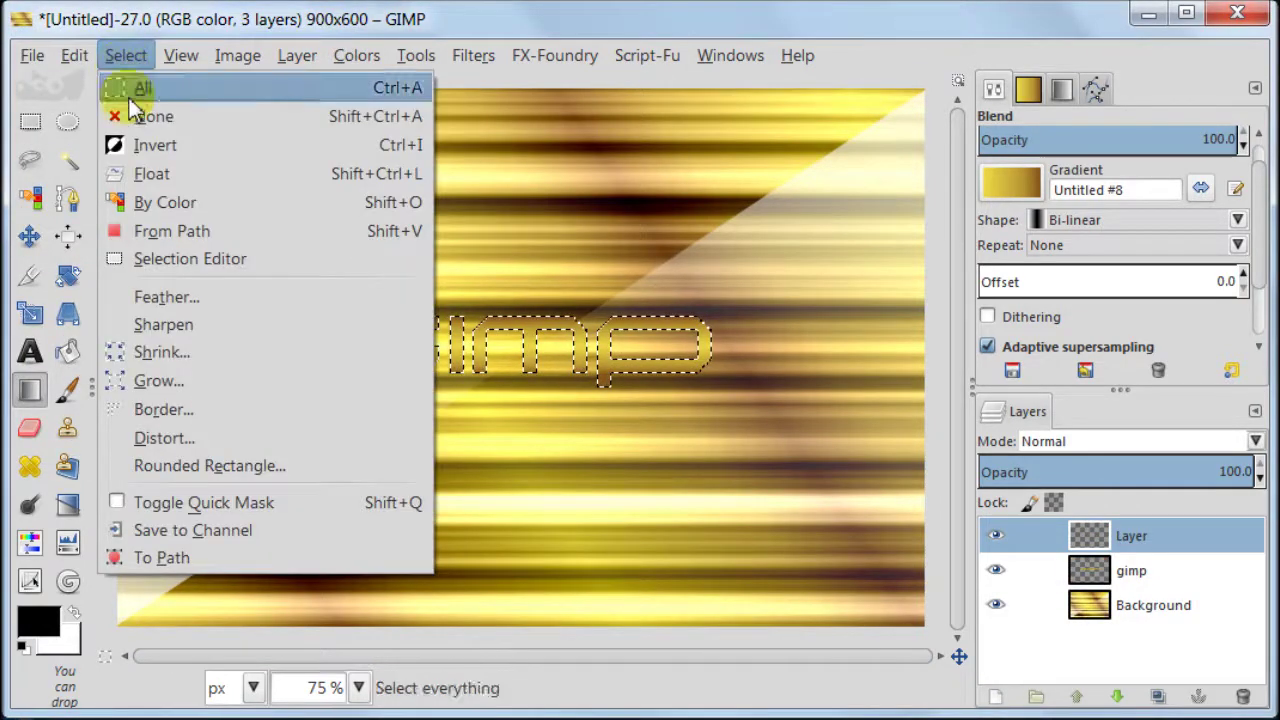
left_click(249, 382)
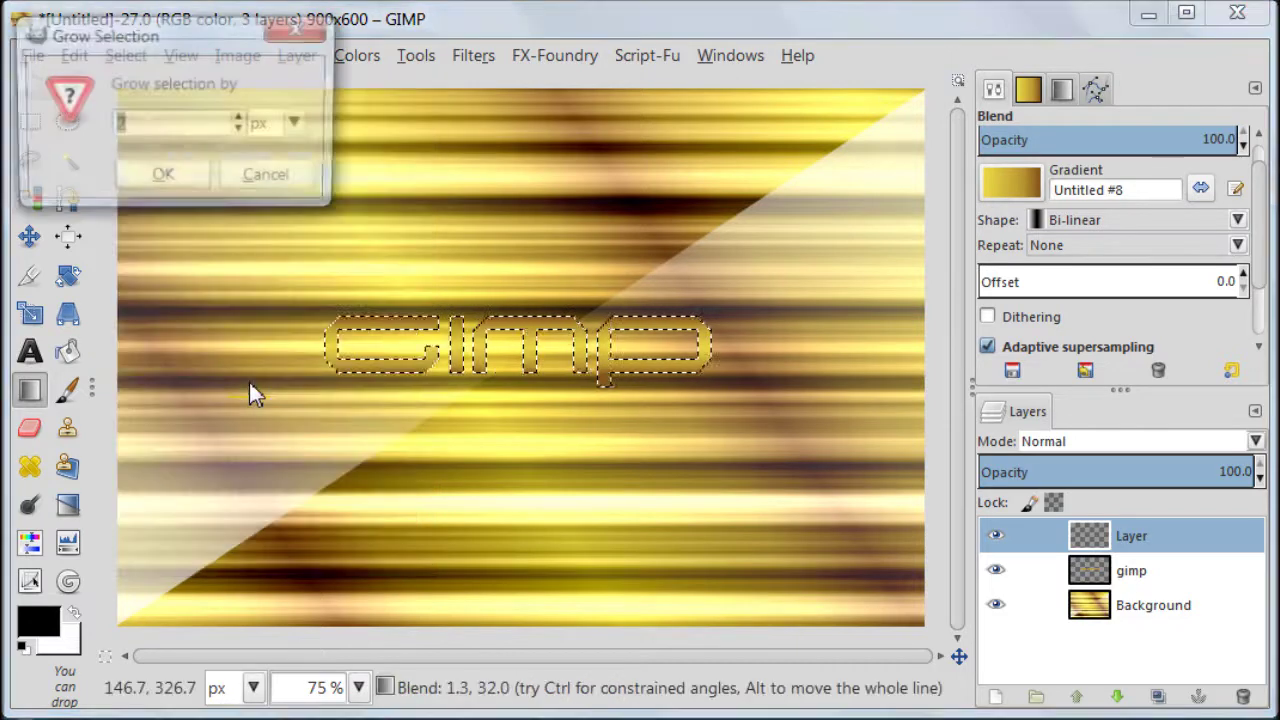
left_click(178, 174)
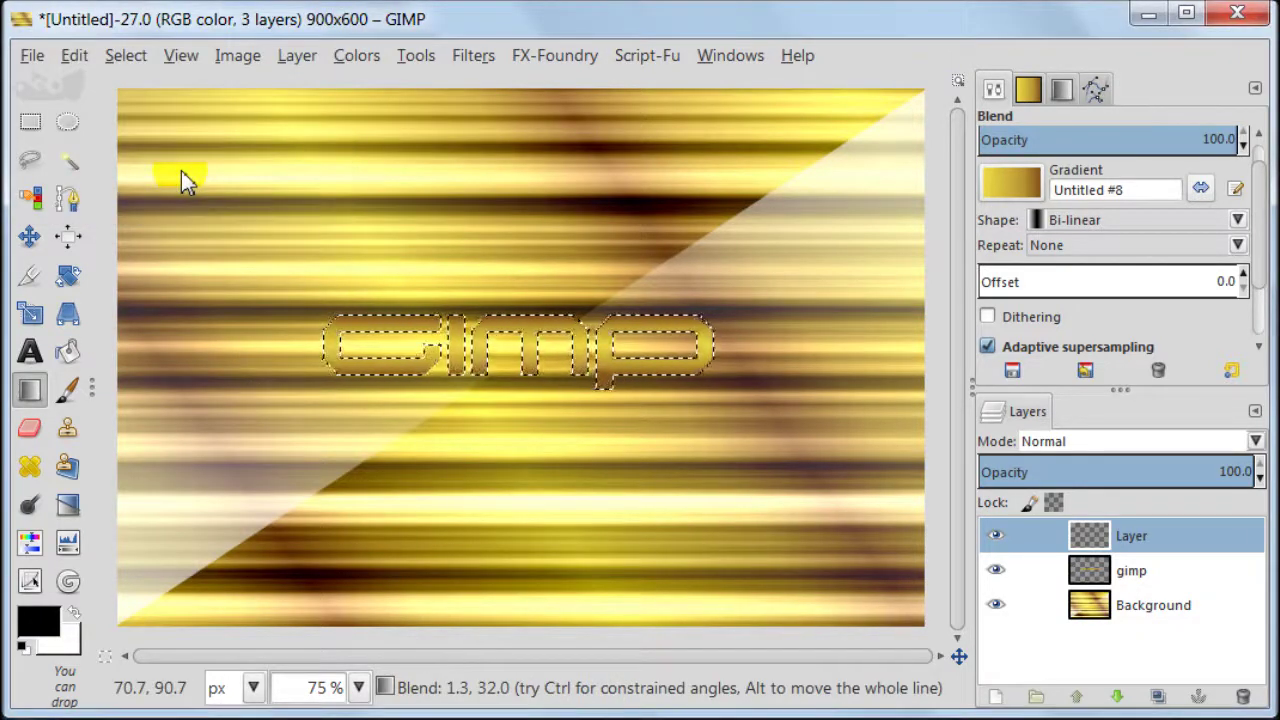
Bucket-fill the grown letter selection with black, then remove the selection.
left_click(68, 352)
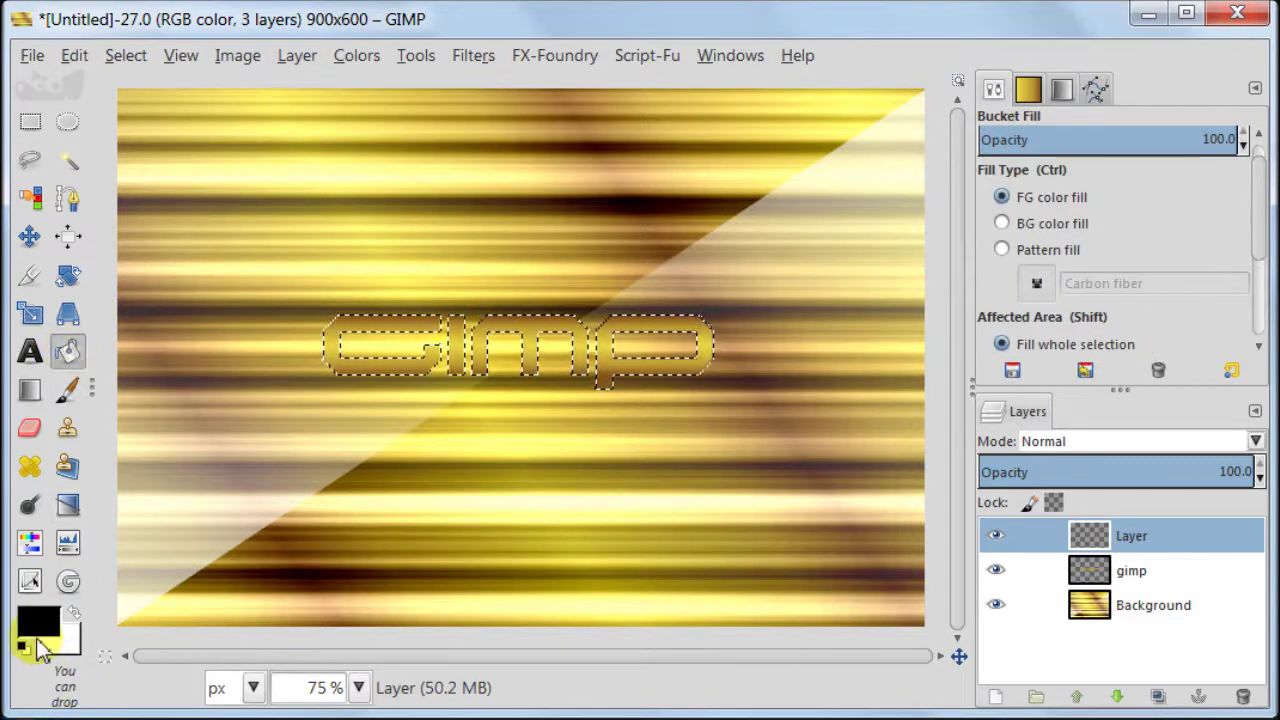
left_click(412, 443)
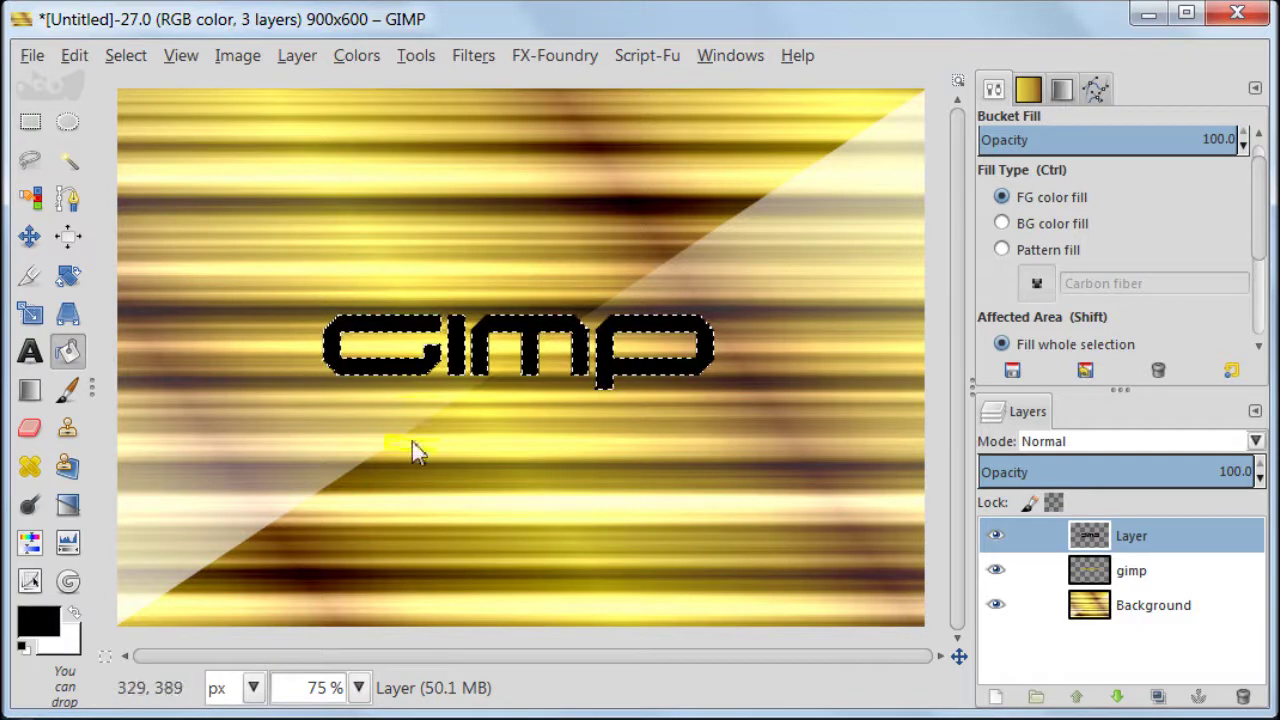
left_click(128, 58)
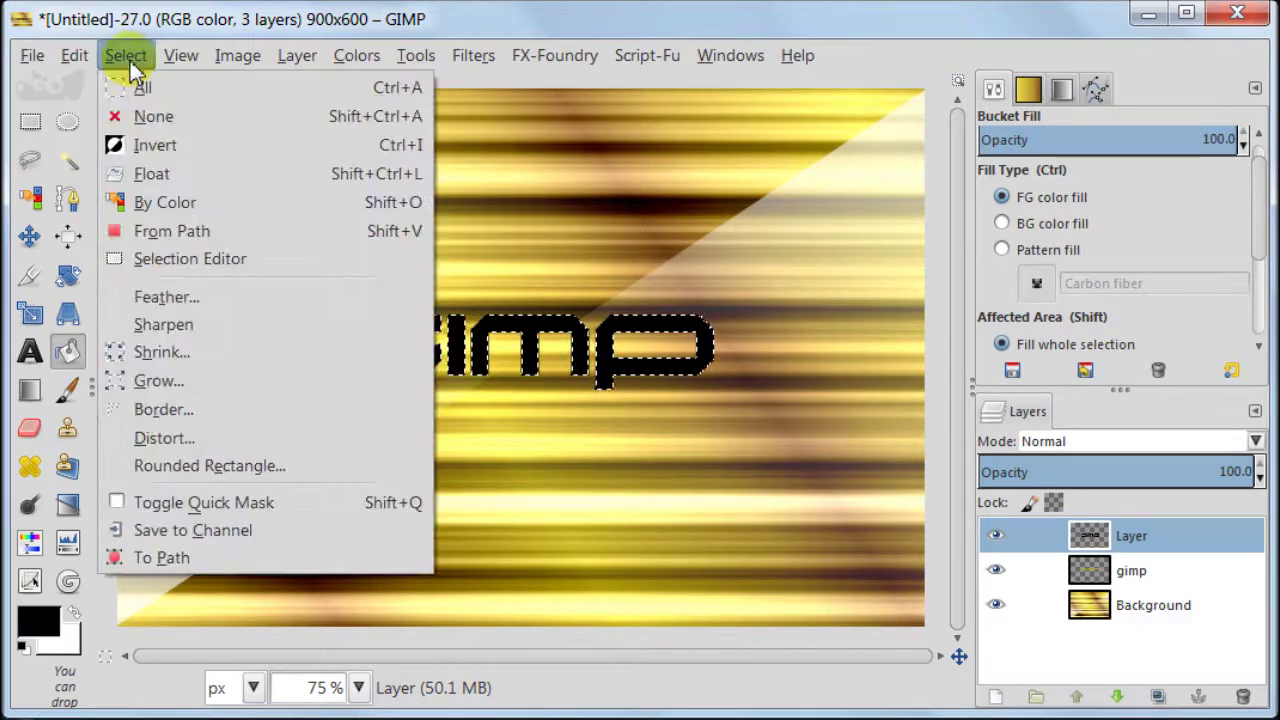
left_click(145, 117)
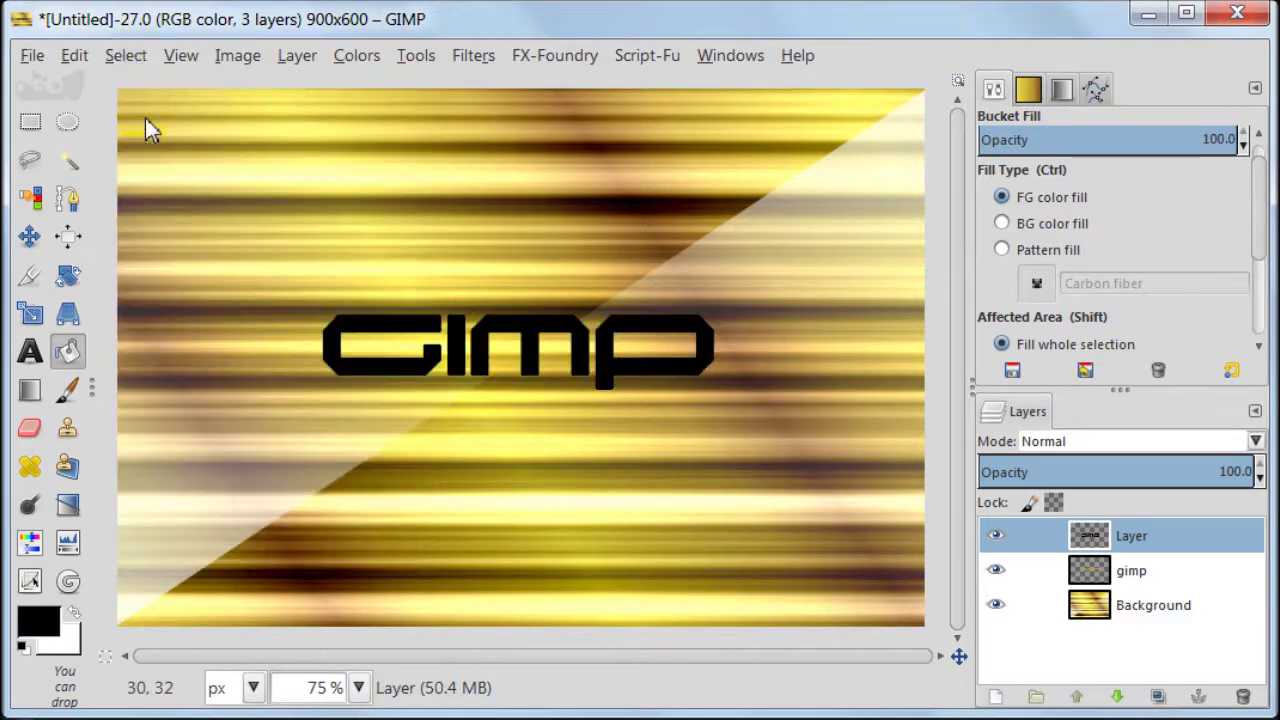
Lower the lettering layer below gimp, duplicate it, and rename the original 'black'.
left_click(1117, 697)
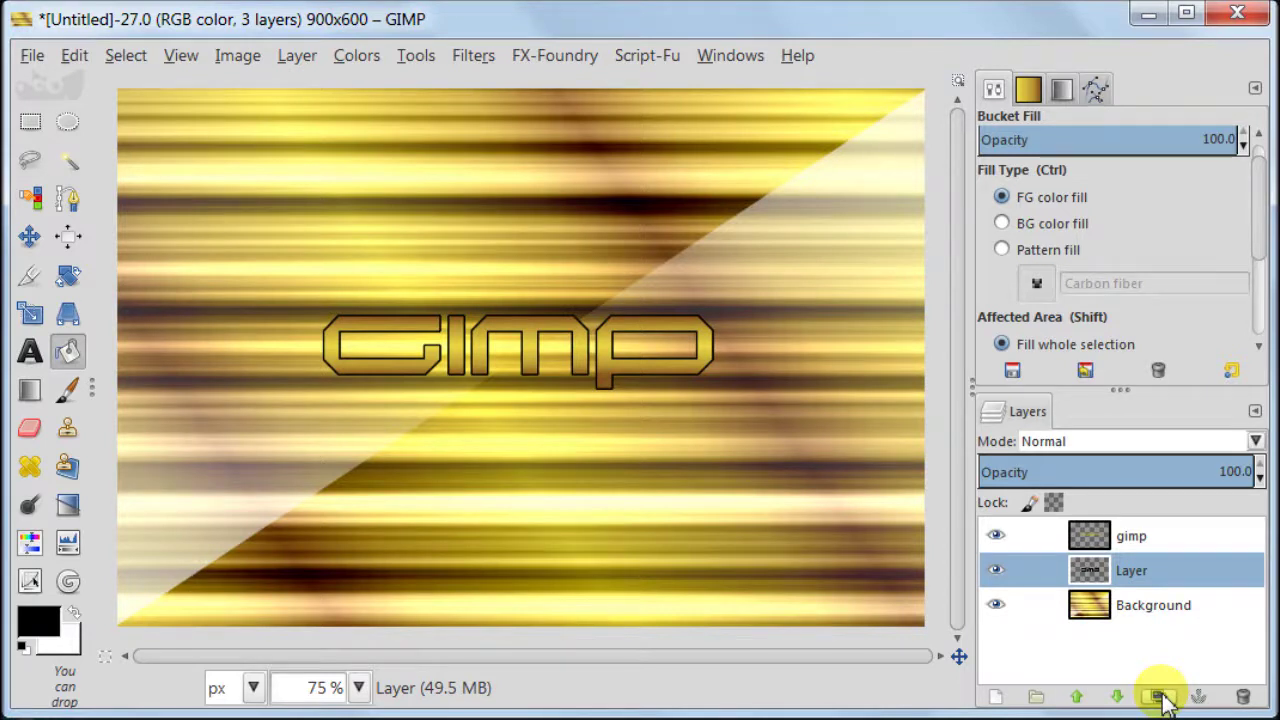
left_click(1160, 697)
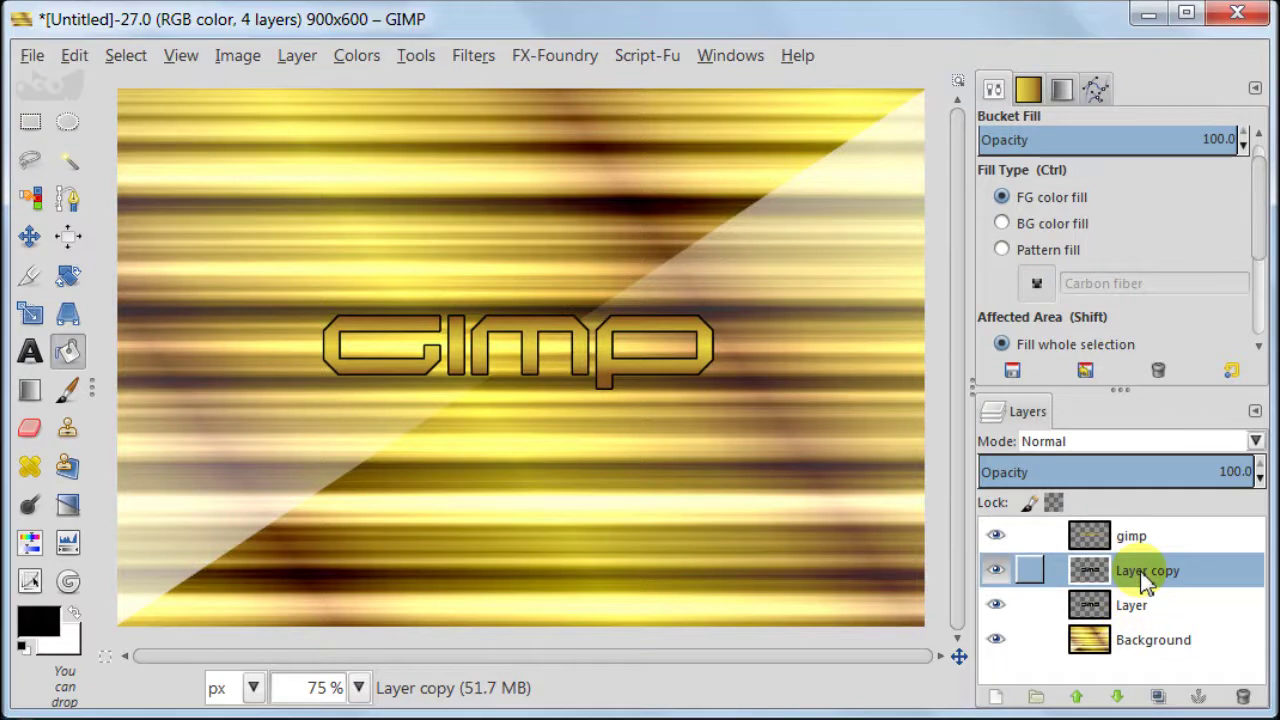
left_click(1096, 612)
double_click(1140, 606)
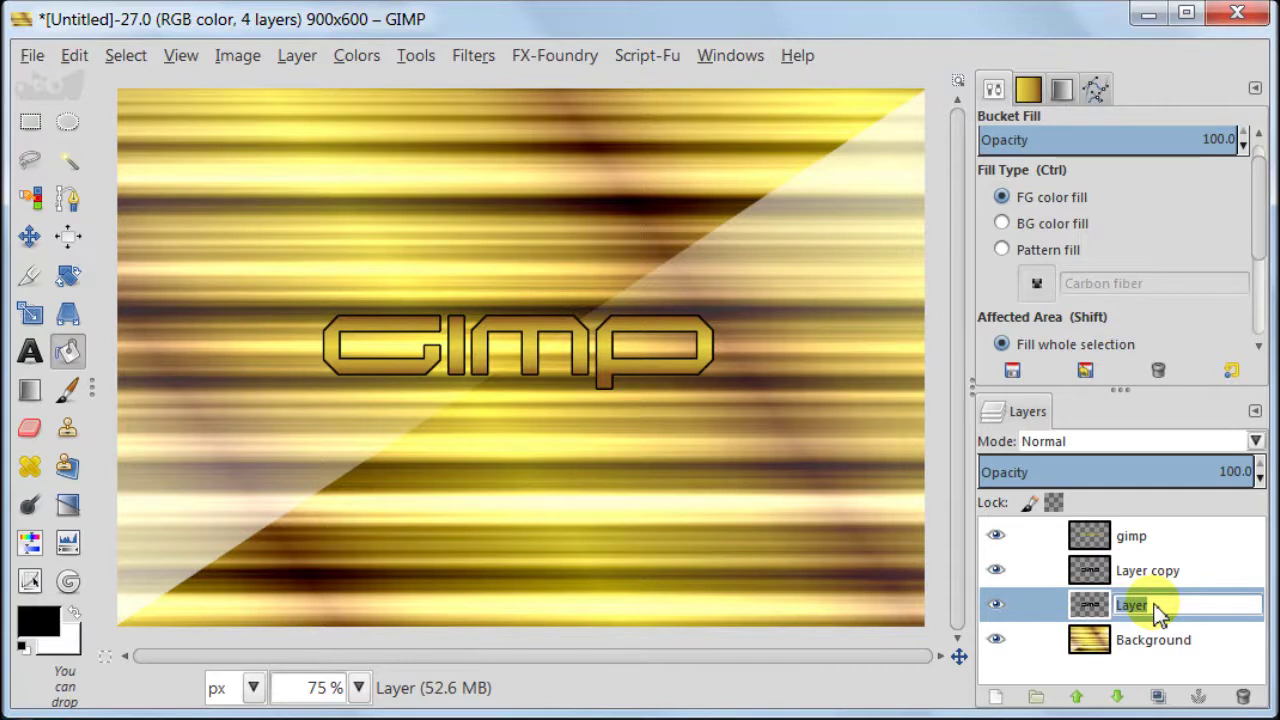
type("black")
key("Return")
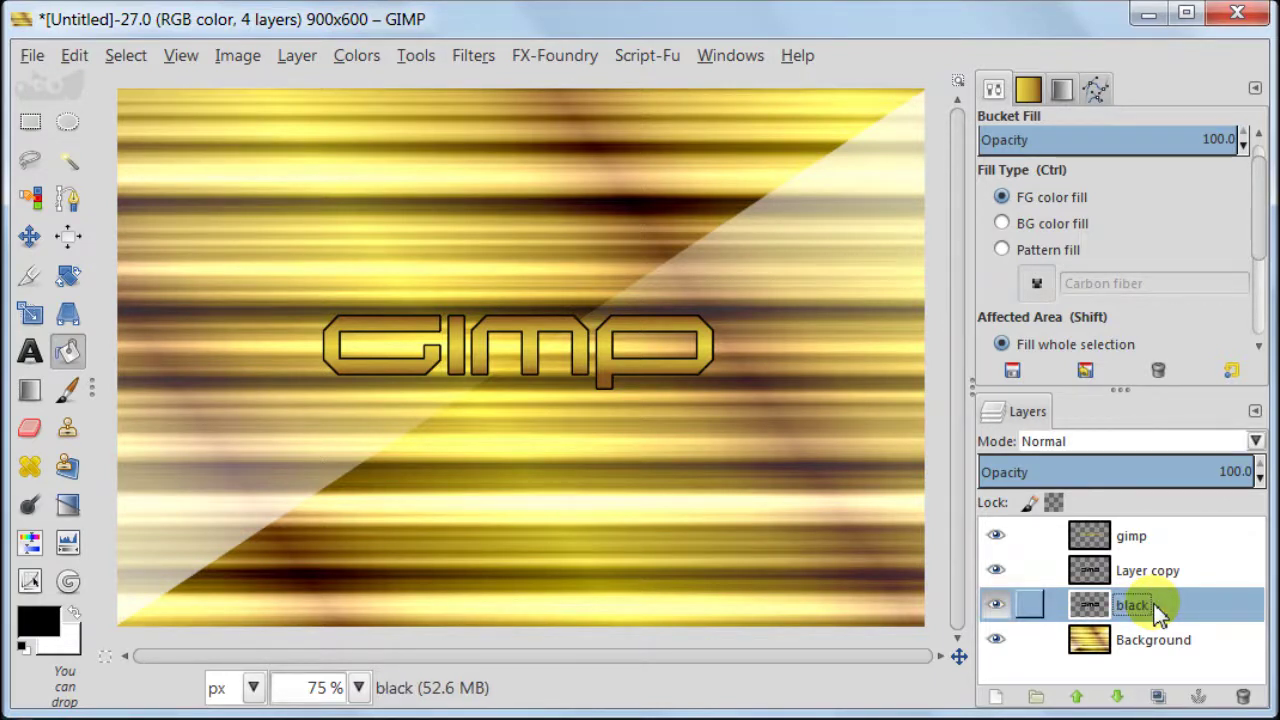
Rename the copy 'white', hide it, and make the black layer active.
left_click(1146, 578)
double_click(1144, 570)
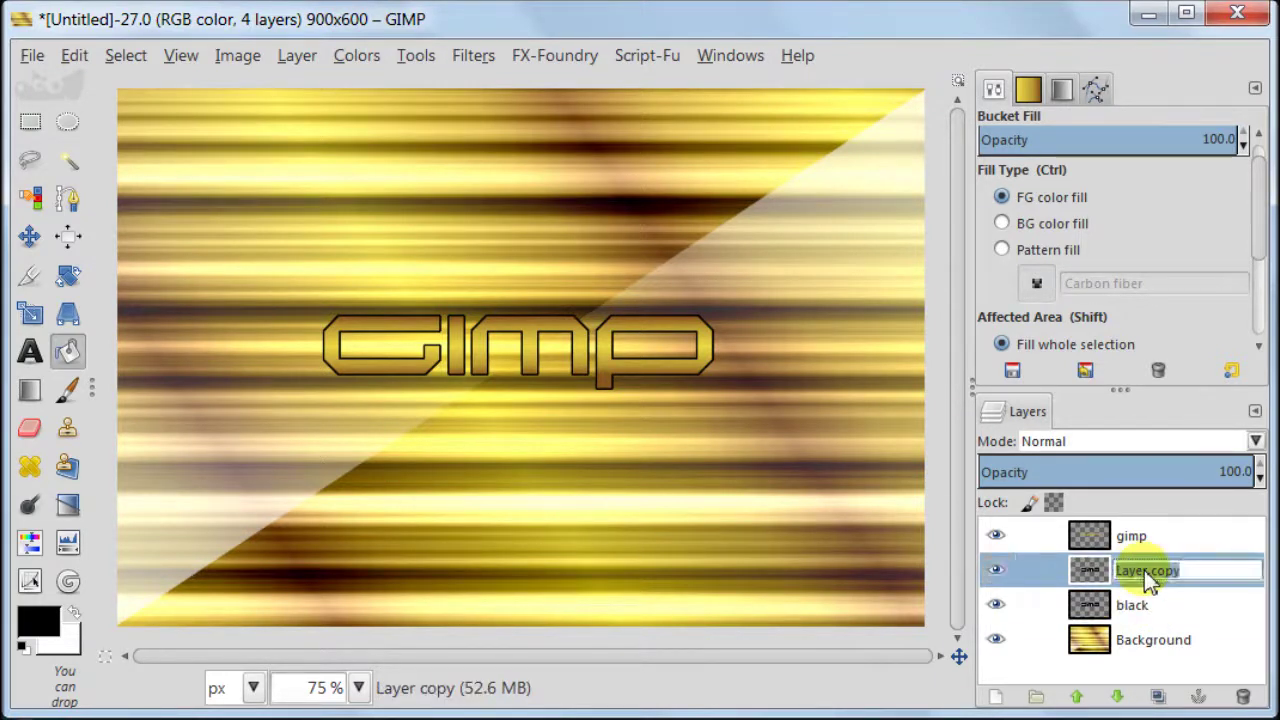
type("wha")
type("ite")
key("Return")
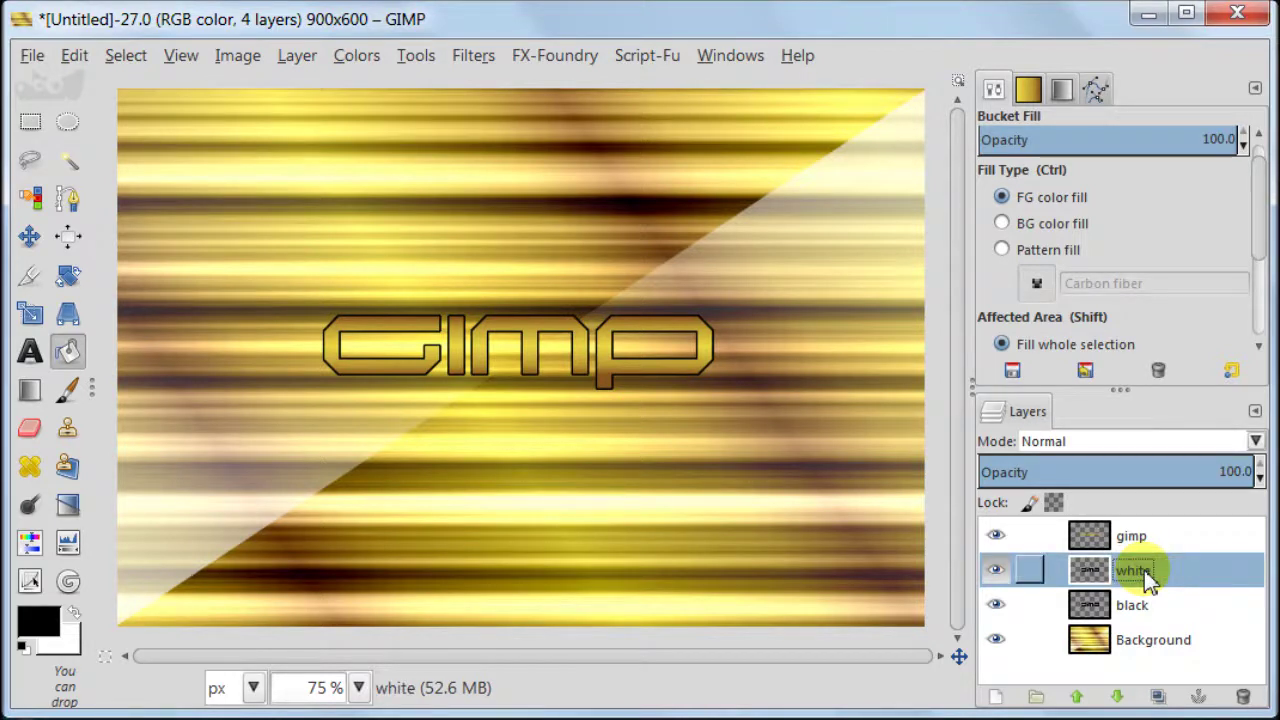
left_click(995, 570)
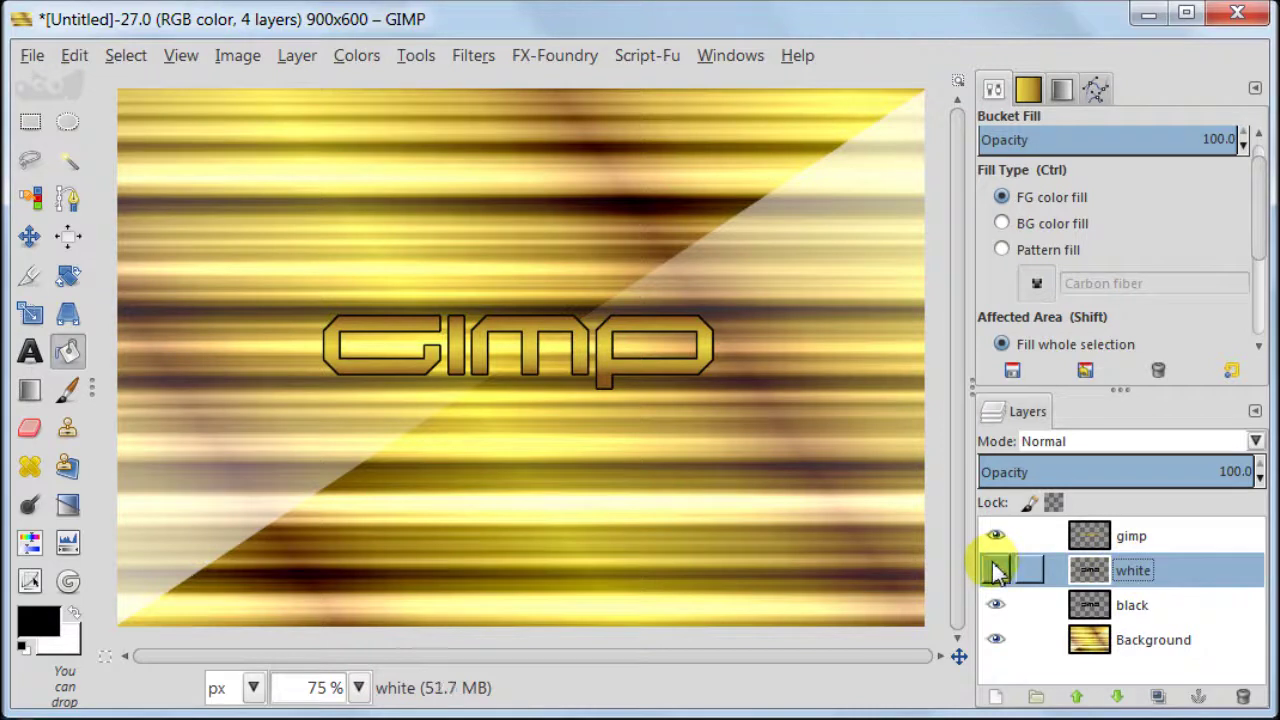
left_click(1090, 614)
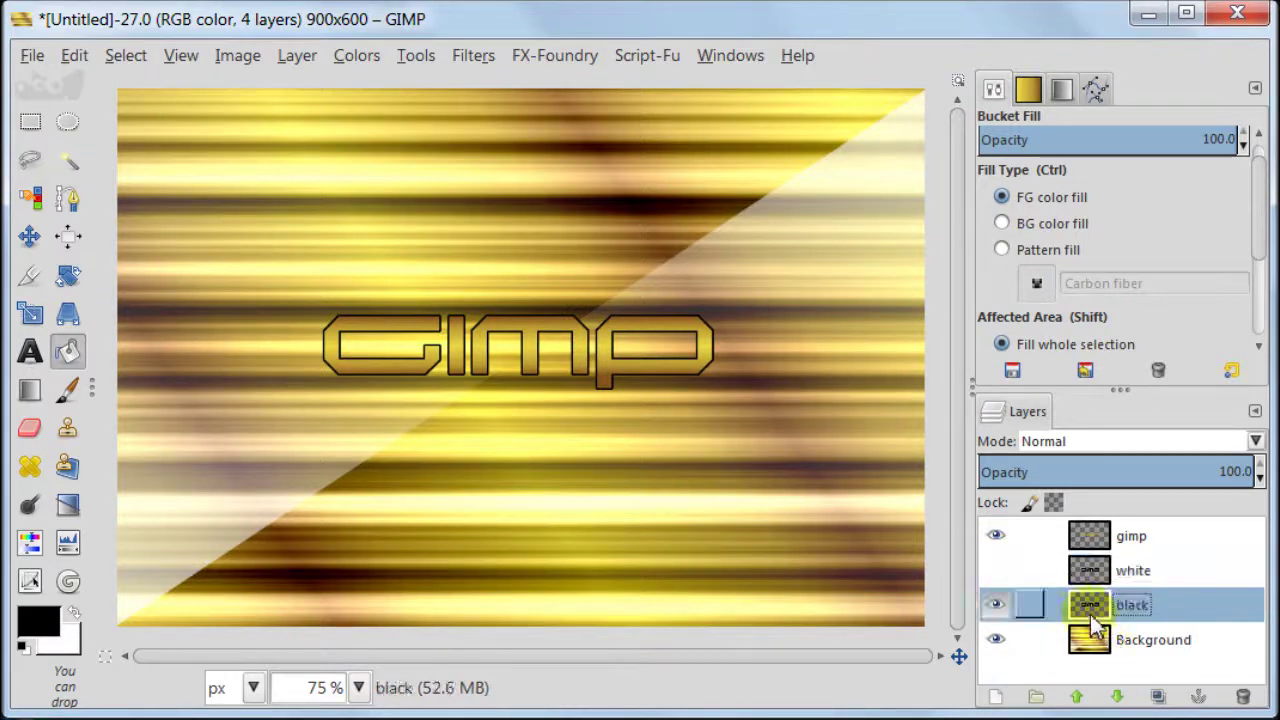
Nudge the black layer down three steps with the Move tool and view at 100% zoom.
left_click(29, 237)
left_click(551, 359)
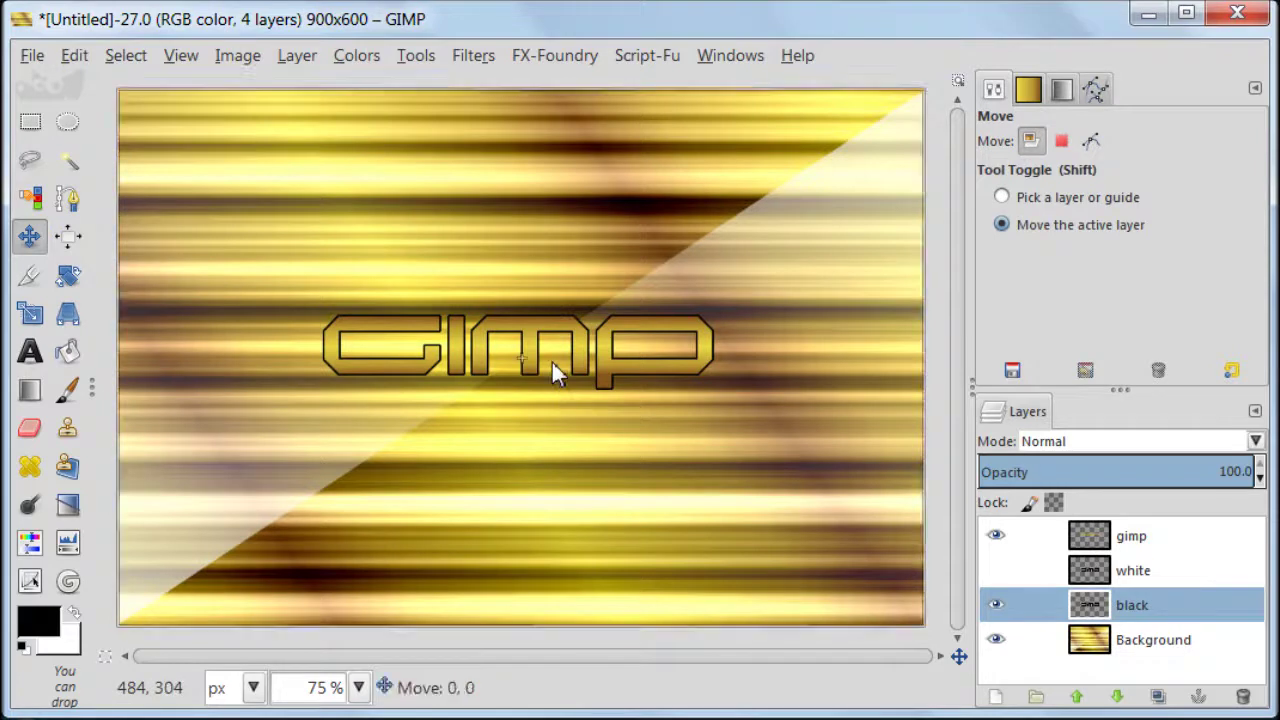
key("Down")
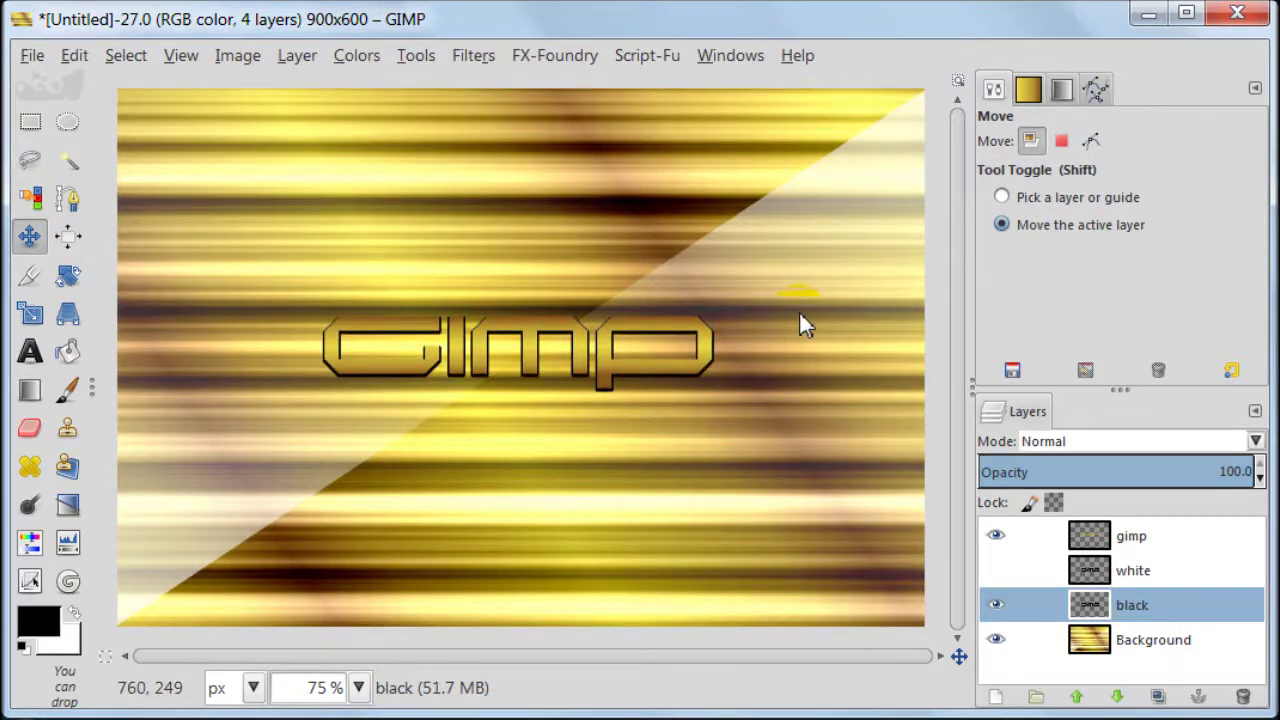
key("Down")
key("Down")
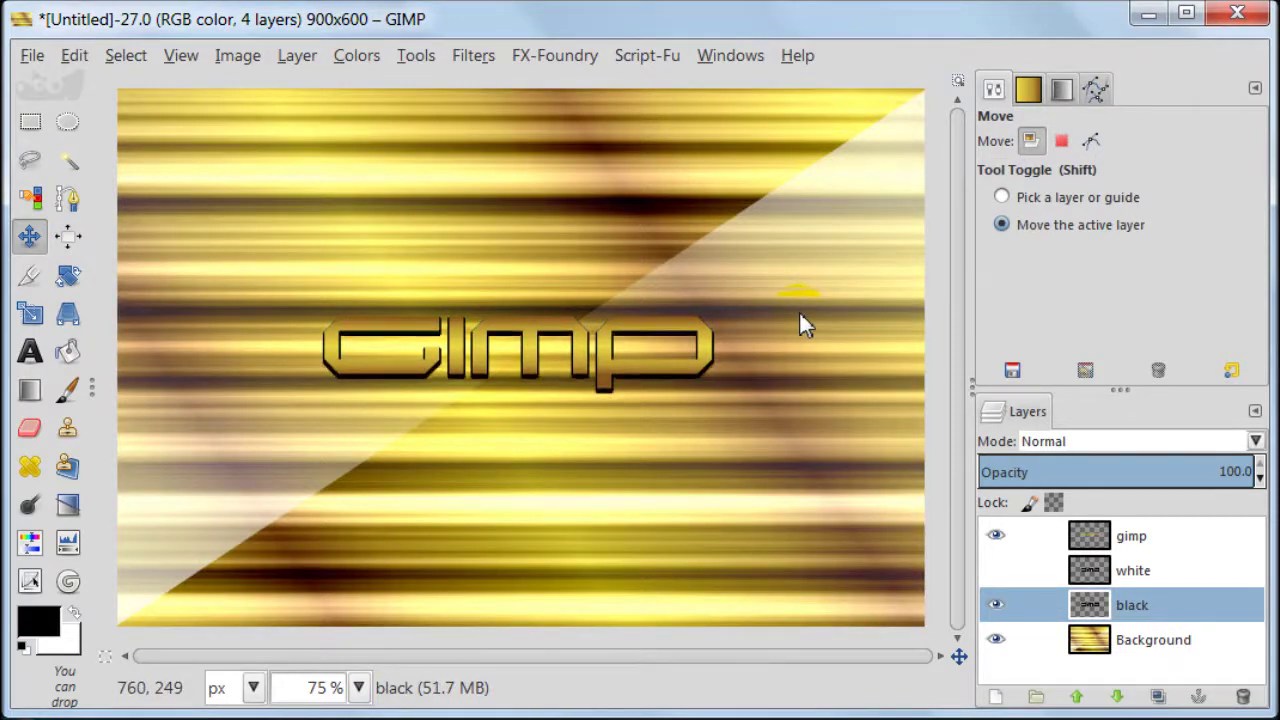
key("Down")
key("Down")
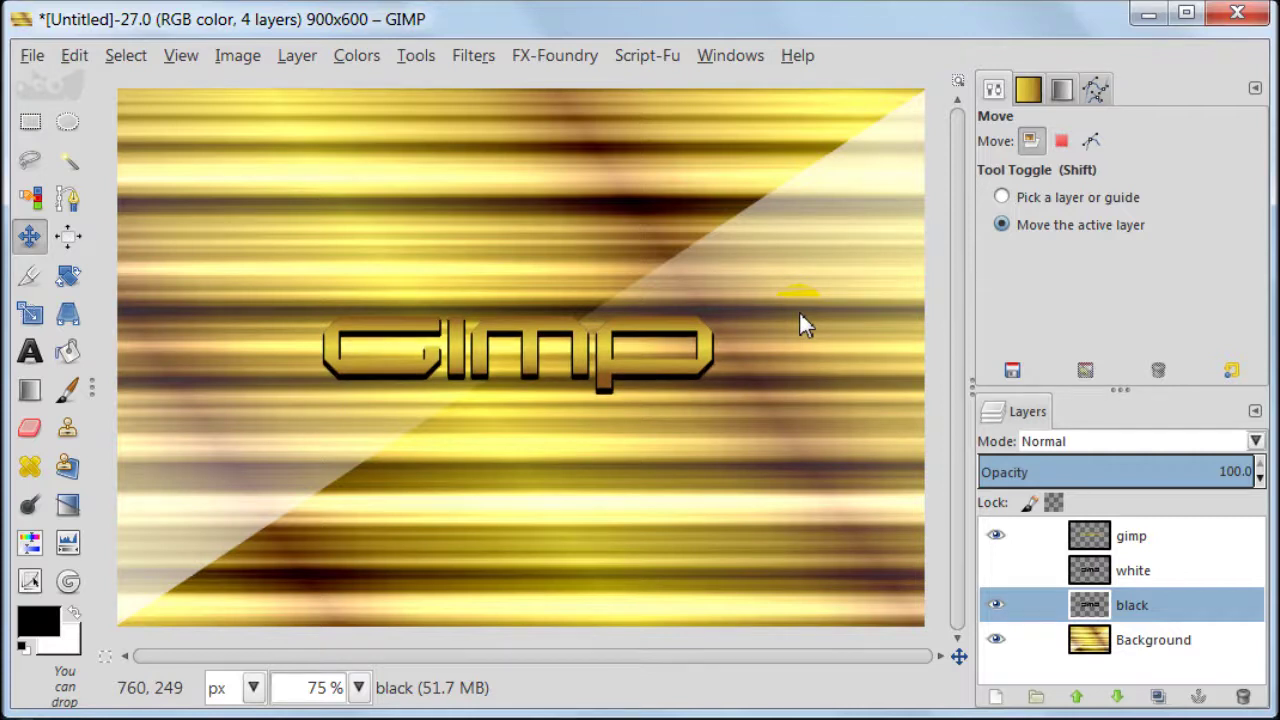
left_click(358, 688)
left_click(316, 716)
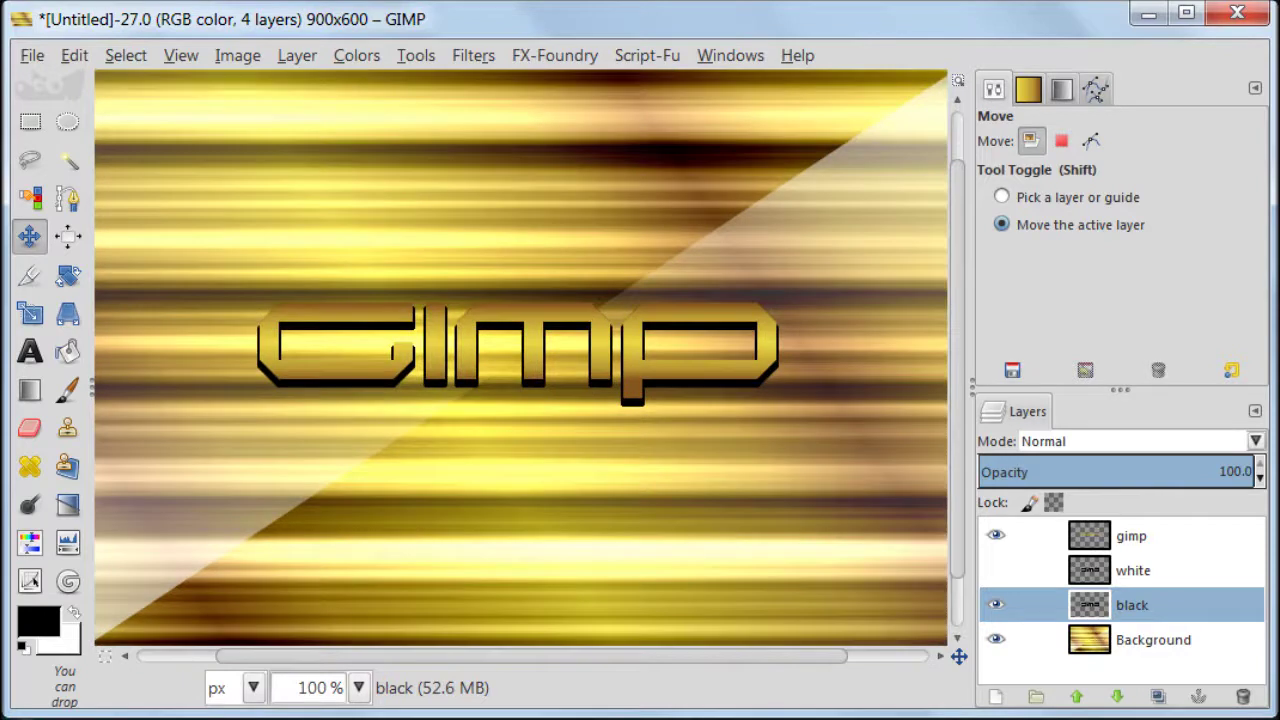
scroll(960, 409, "down", 1)
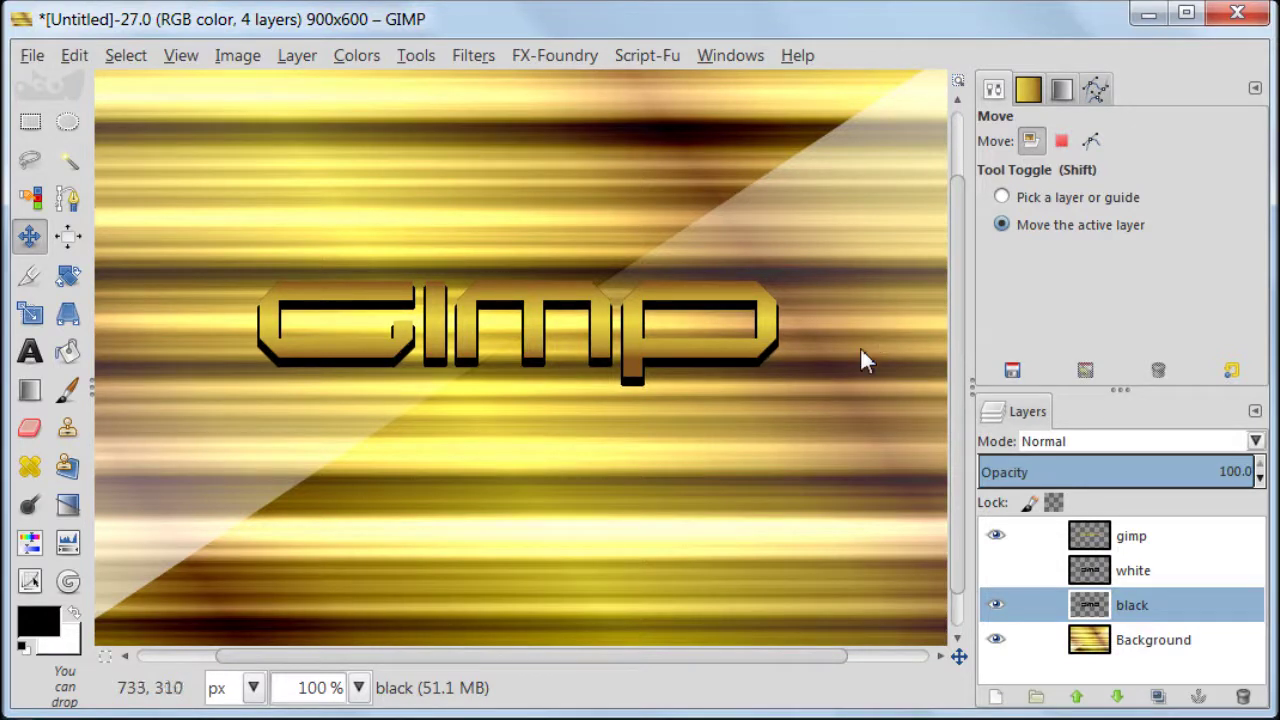
Show the white layer and invert its letters to white with Colors > Invert.
left_click(995, 570)
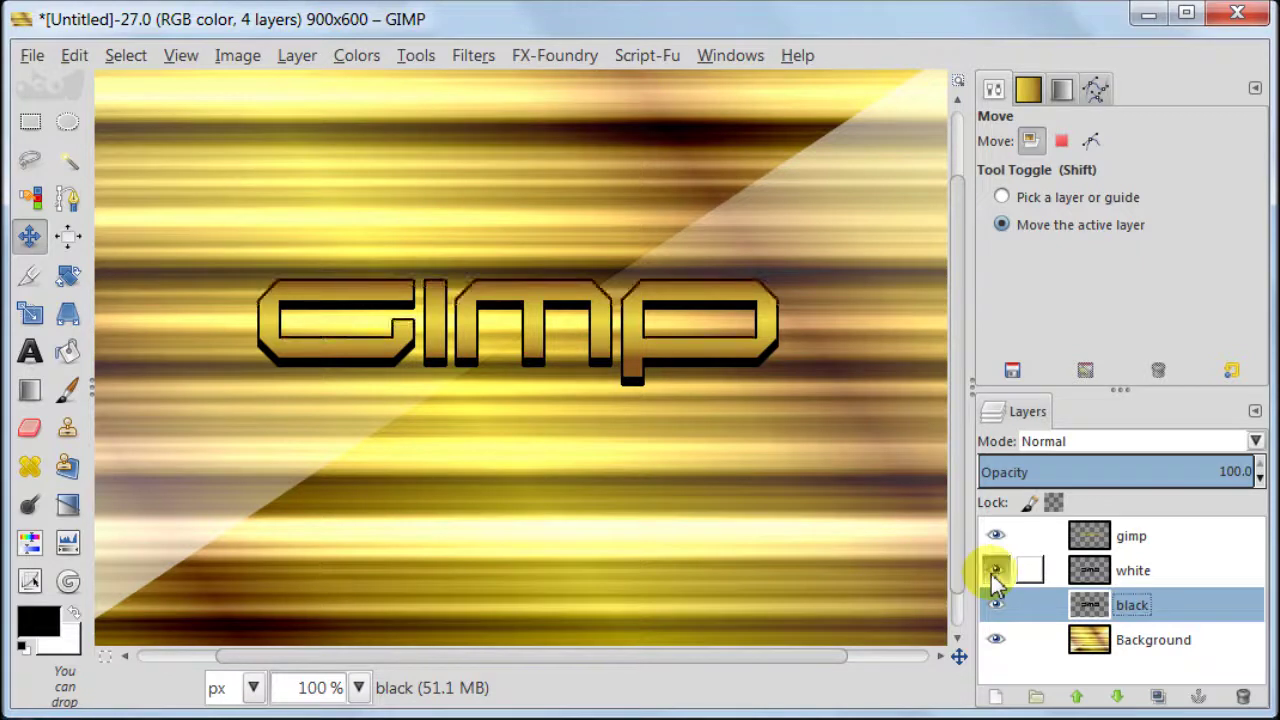
left_click(1097, 573)
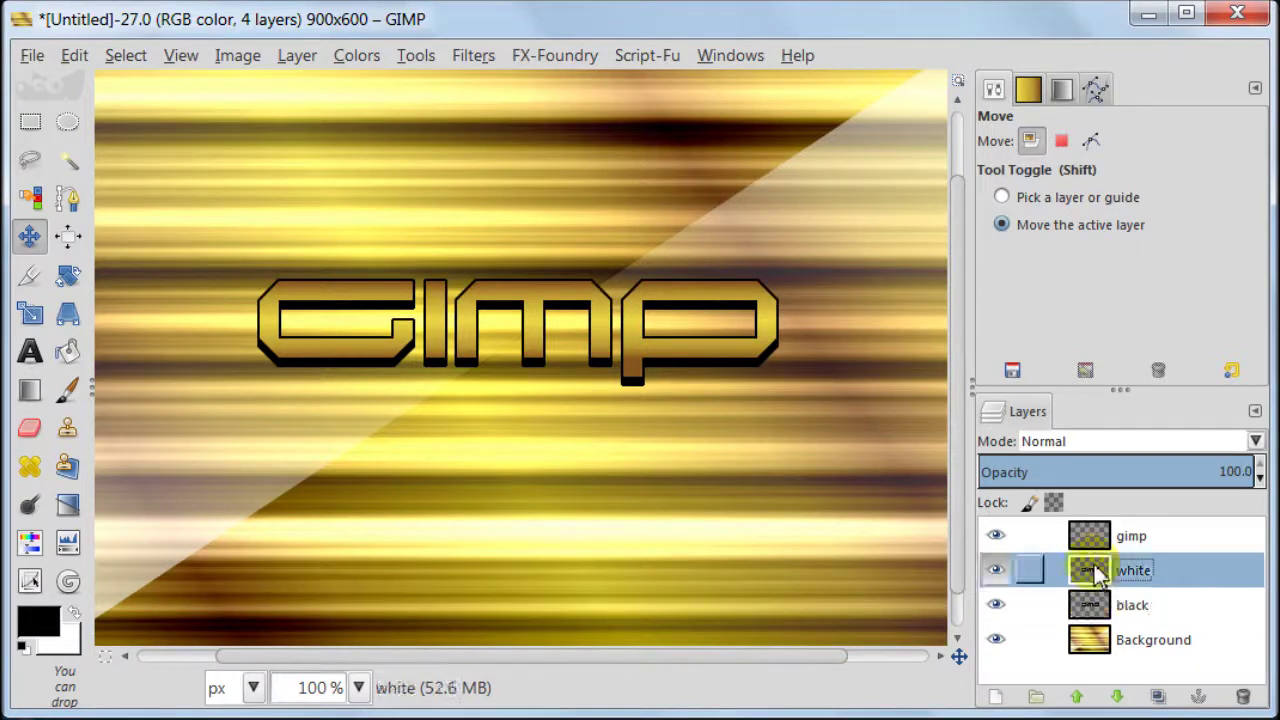
left_click(354, 57)
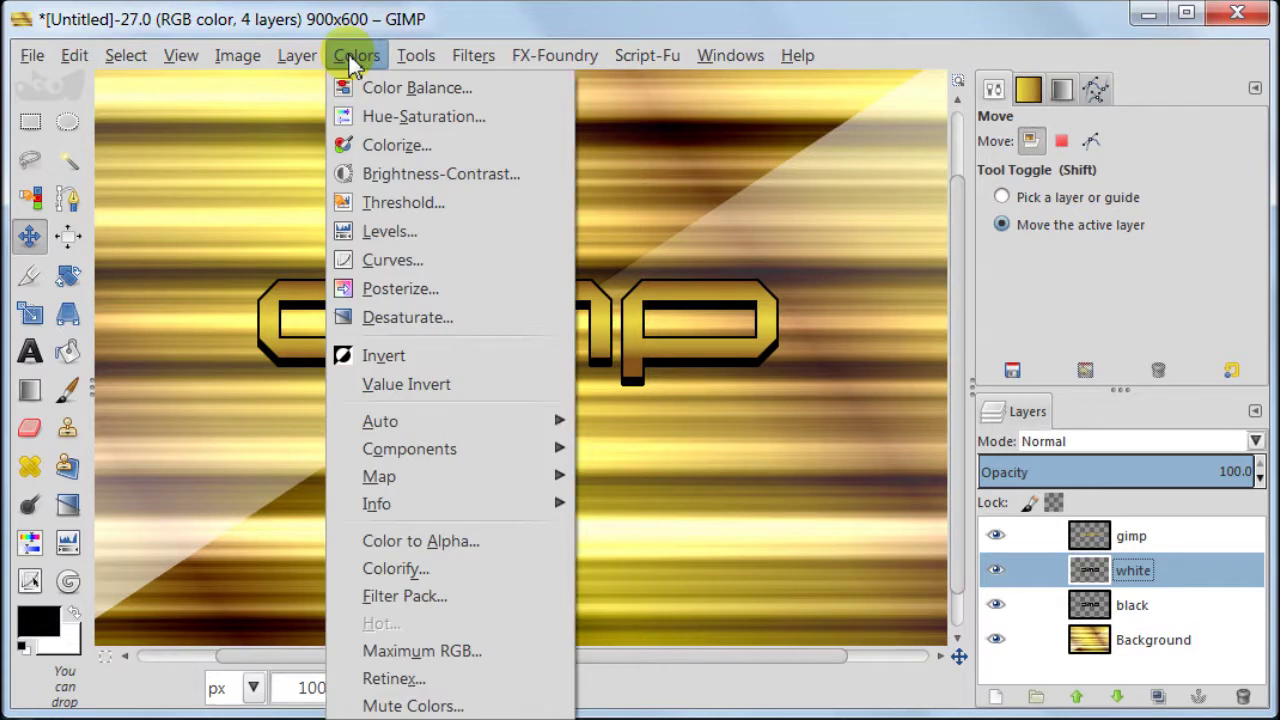
left_click(510, 365)
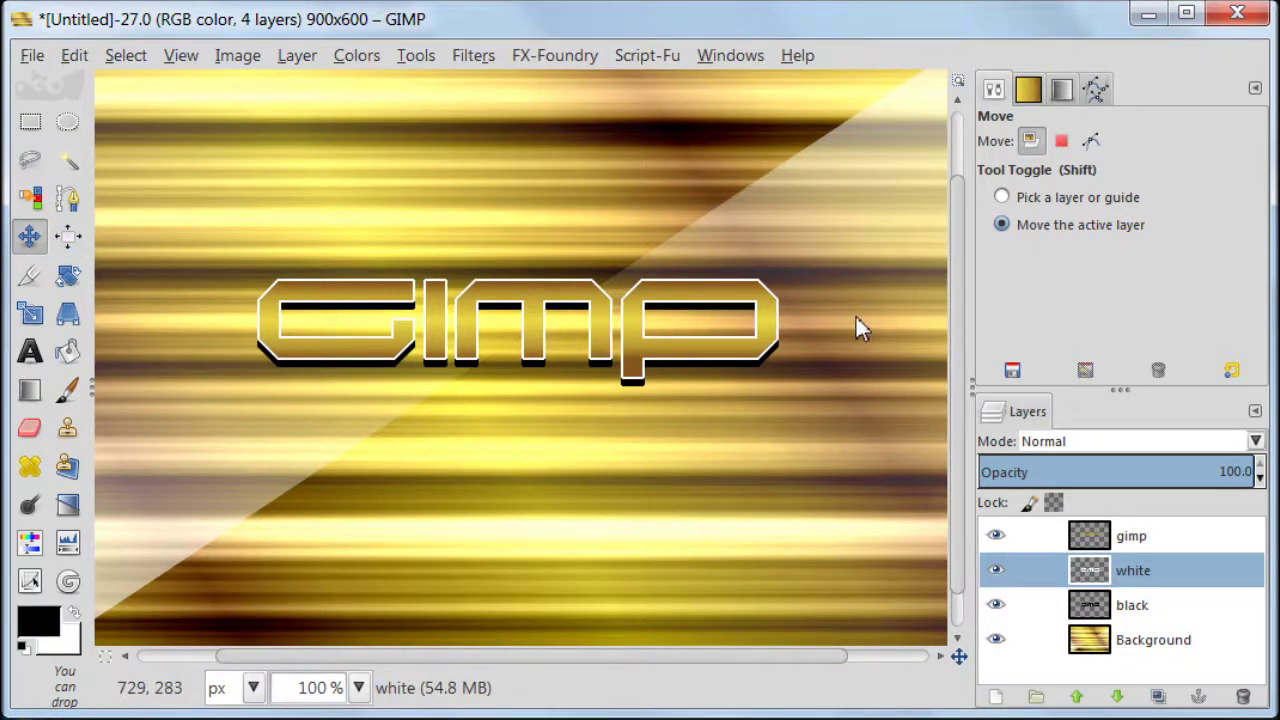
Nudge the white lettering layer upward and lower it beneath the black layer for a top-edge highlight.
key("Down")
key("Down")
key("Down")
key("Down")
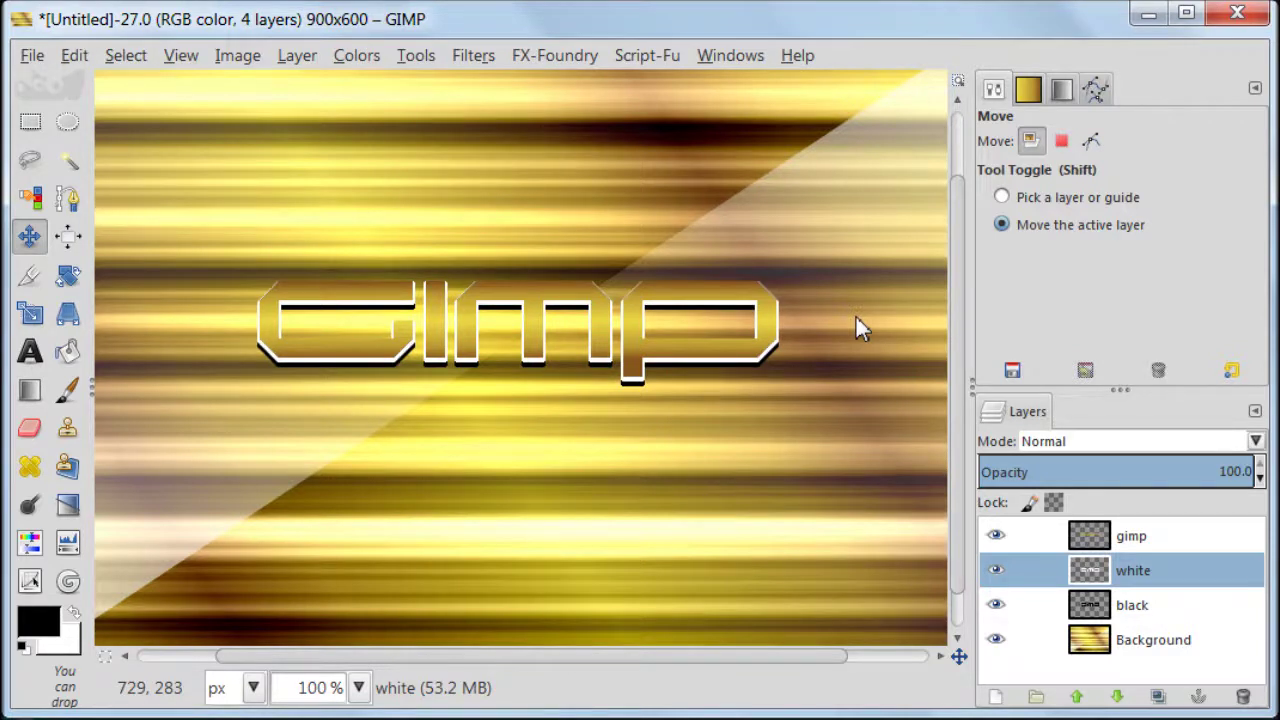
key("Up")
key("Up")
key("Up")
key("Up")
key("Up")
key("Up")
key("Up")
key("Up")
key("Up")
key("Up")
key("Up")
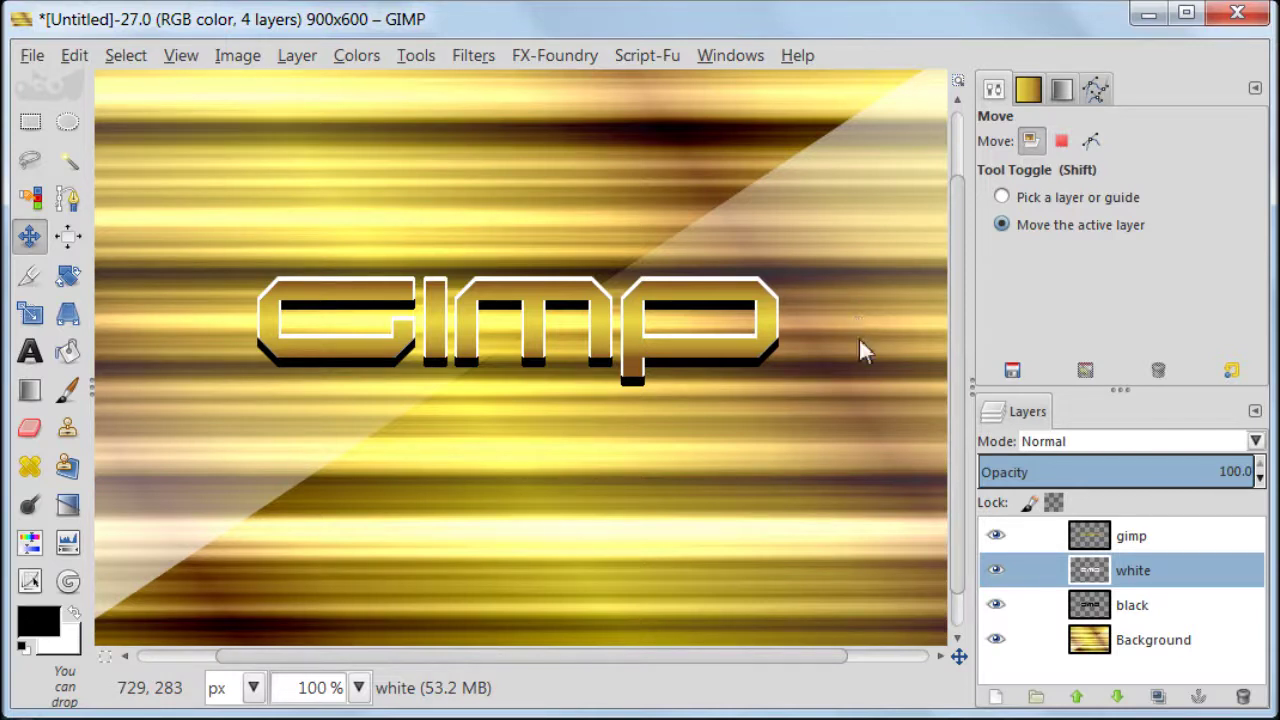
left_click(1117, 697)
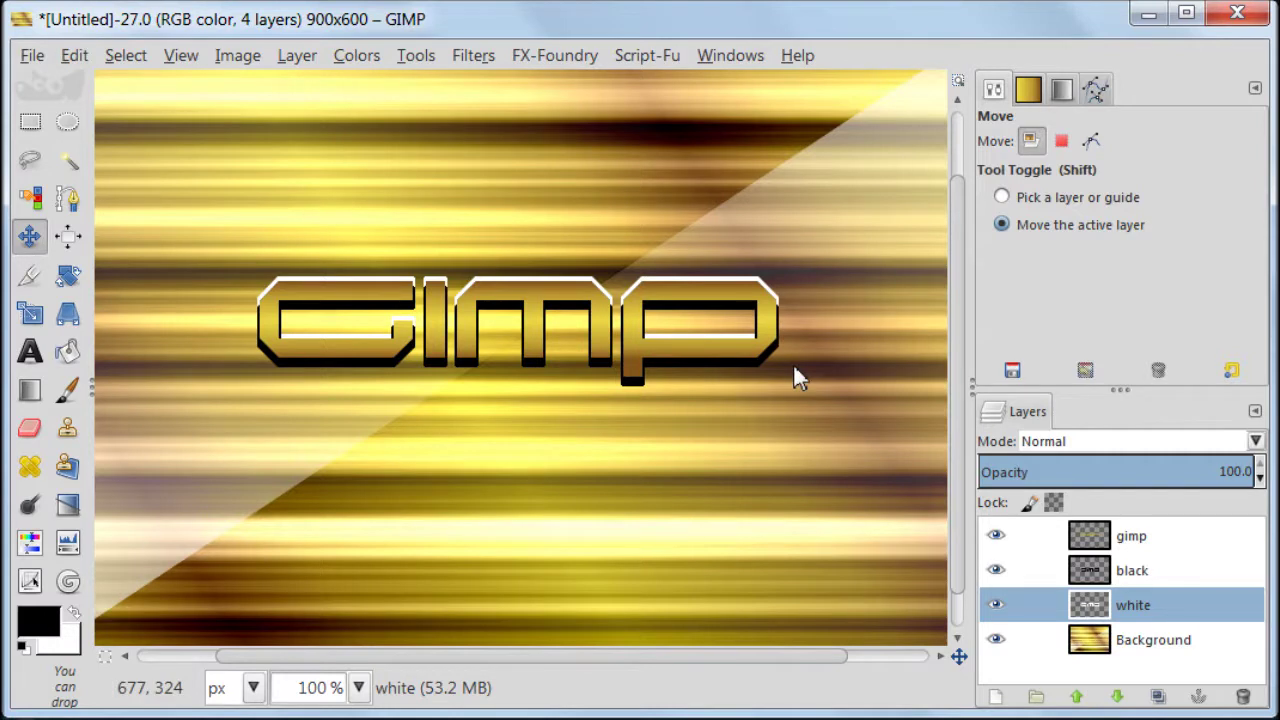
key("Down")
key("Down")
key("Down")
key("Down")
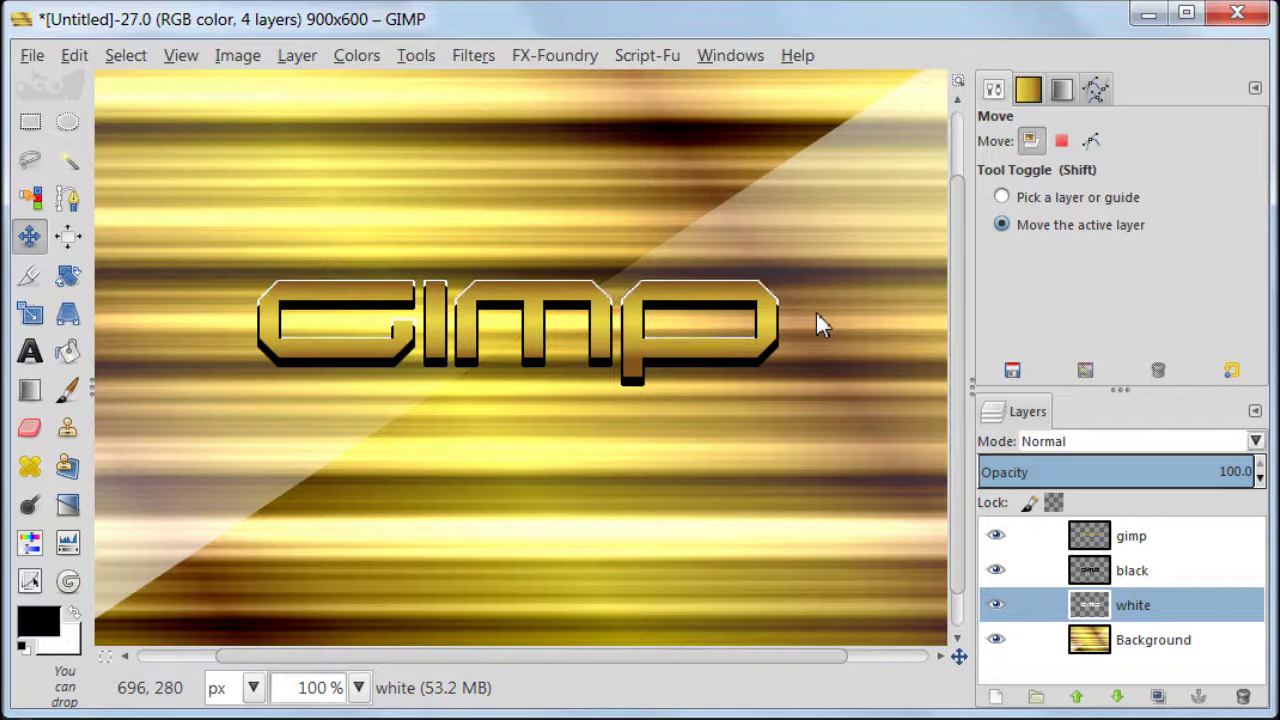
key("Up")
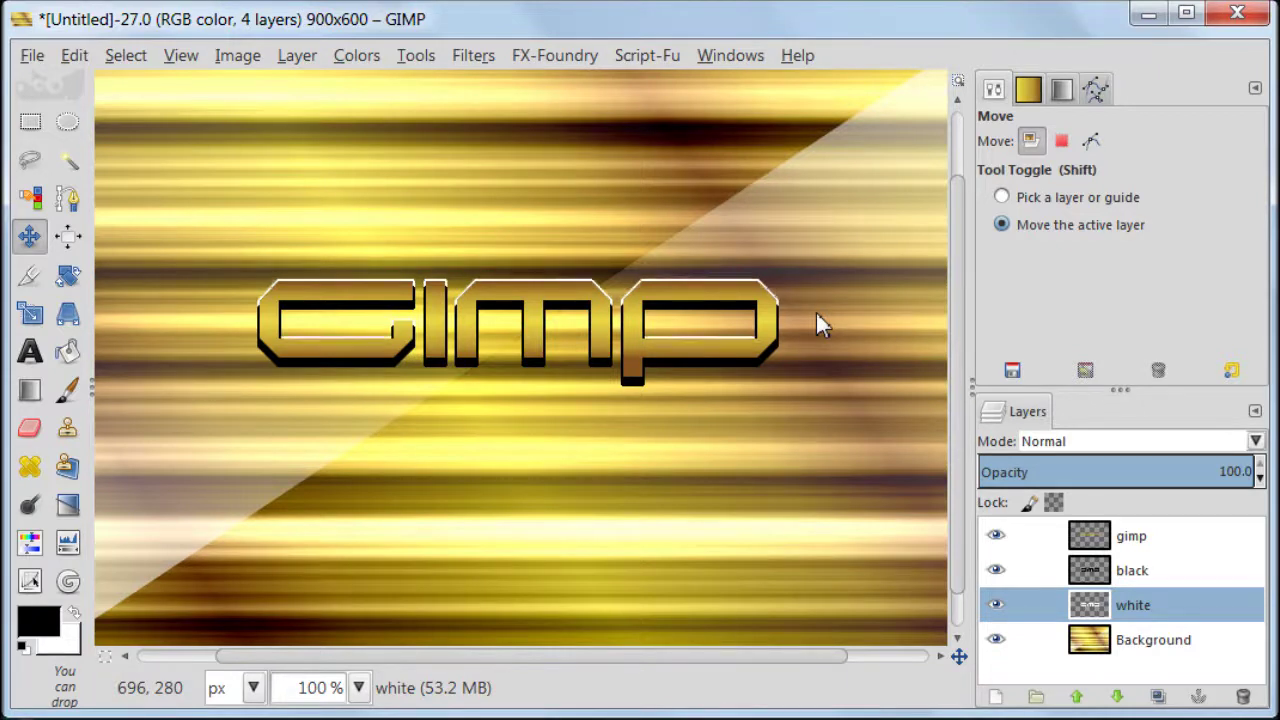
key("Down")
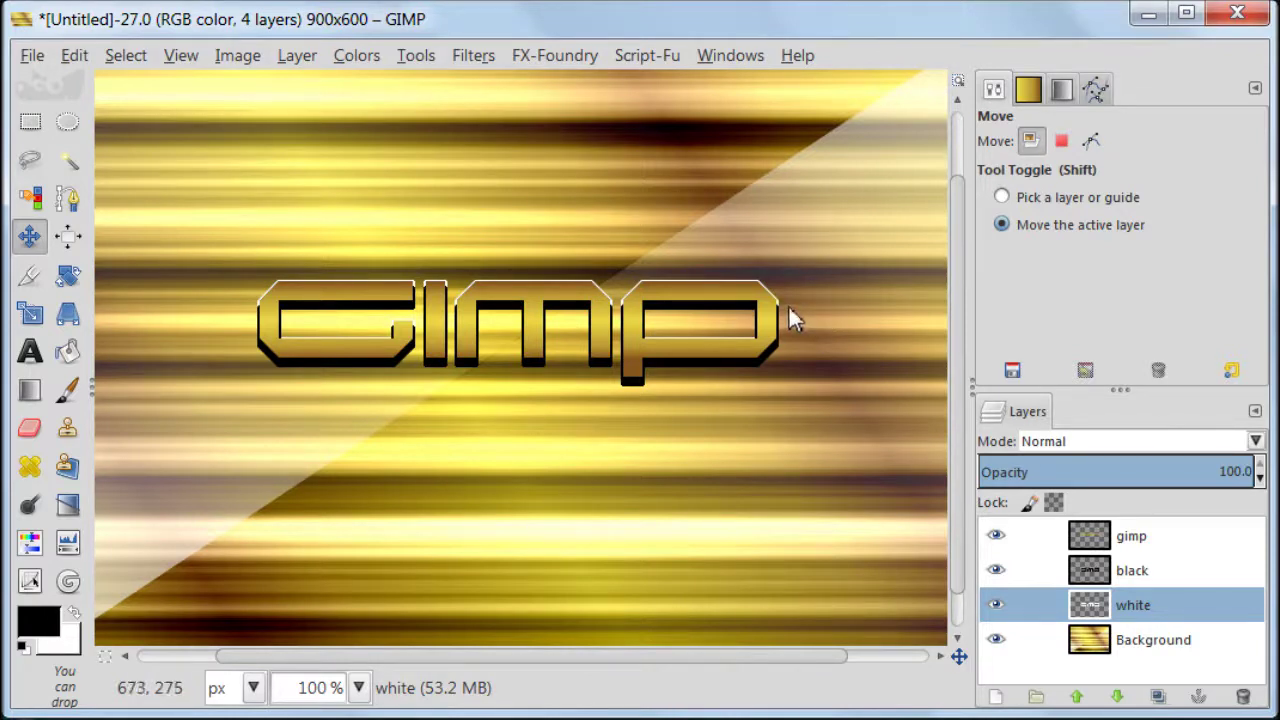
left_click_drag(1130, 606, 1090, 578)
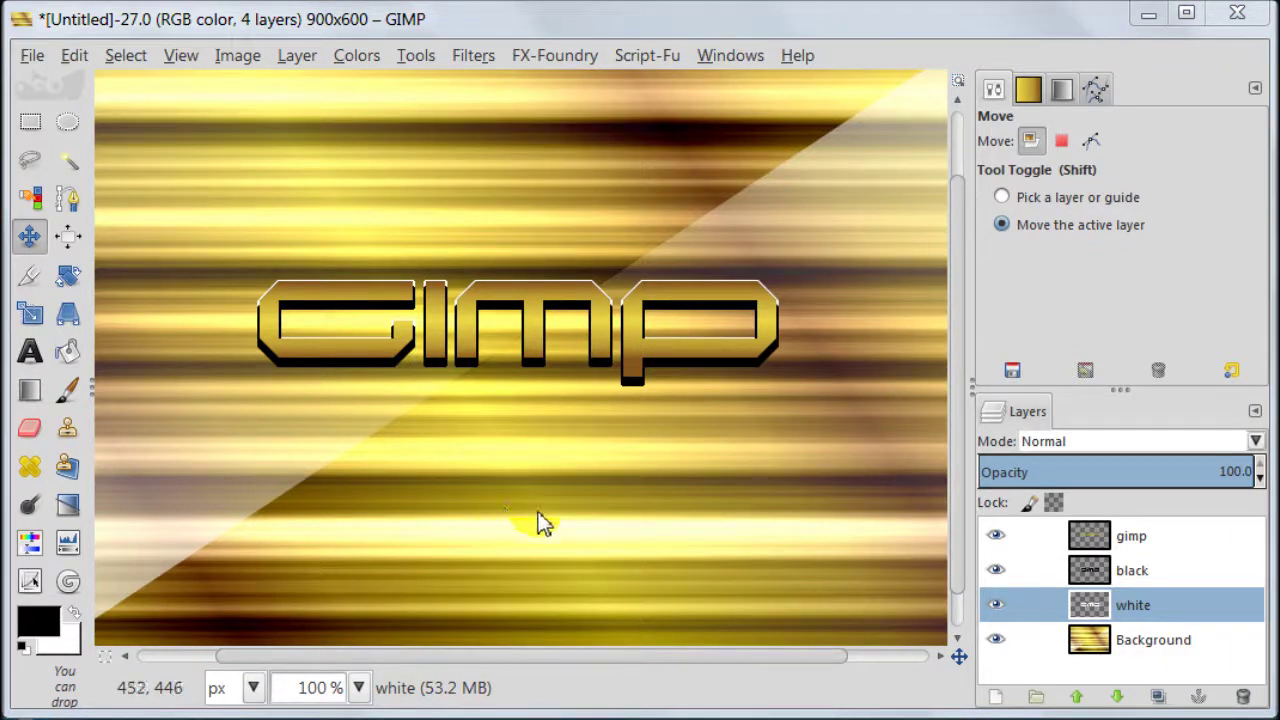
With Background hidden, merge the gold, black and white text layers into 'white', then reshow Background.
left_click(996, 639)
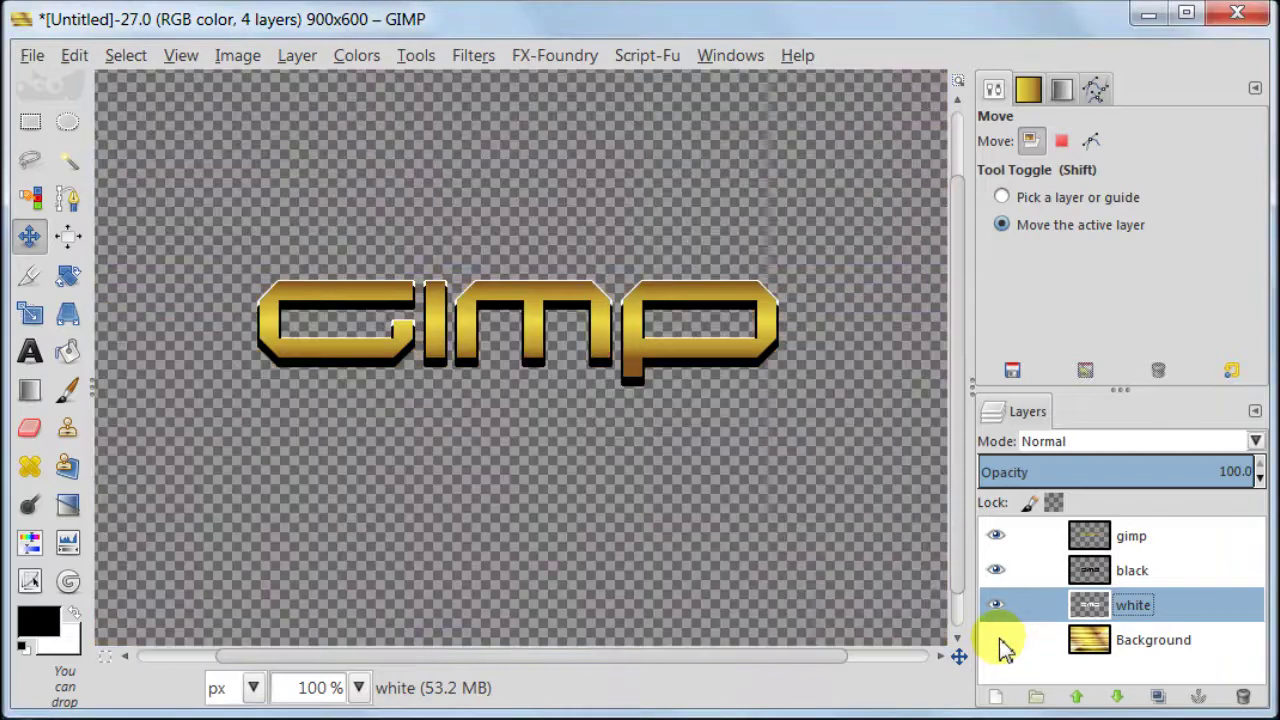
left_click(240, 56)
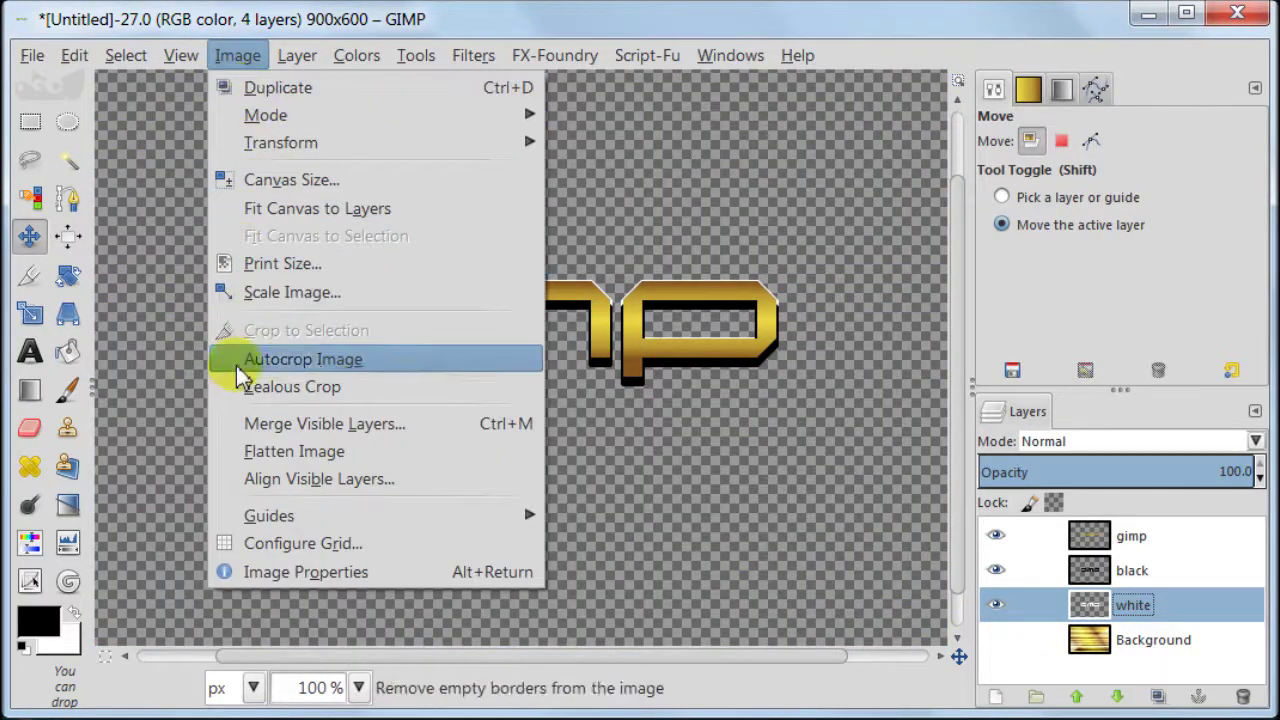
left_click(238, 422)
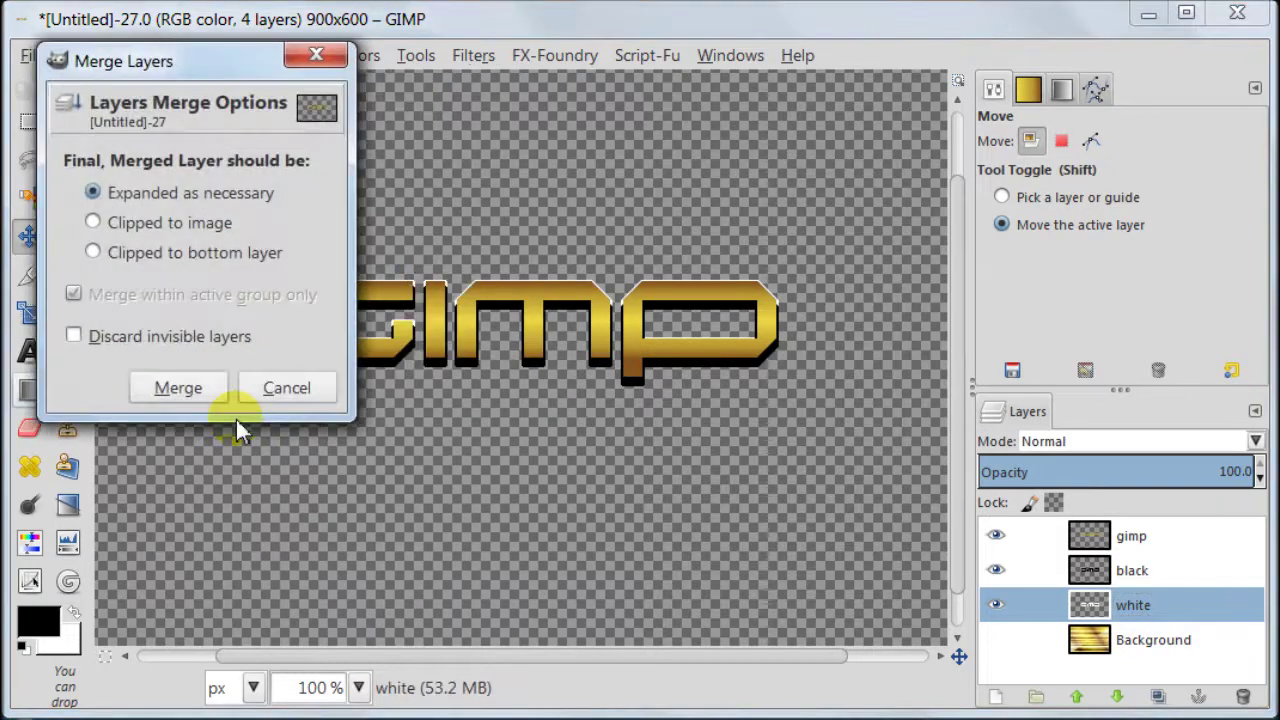
left_click(211, 388)
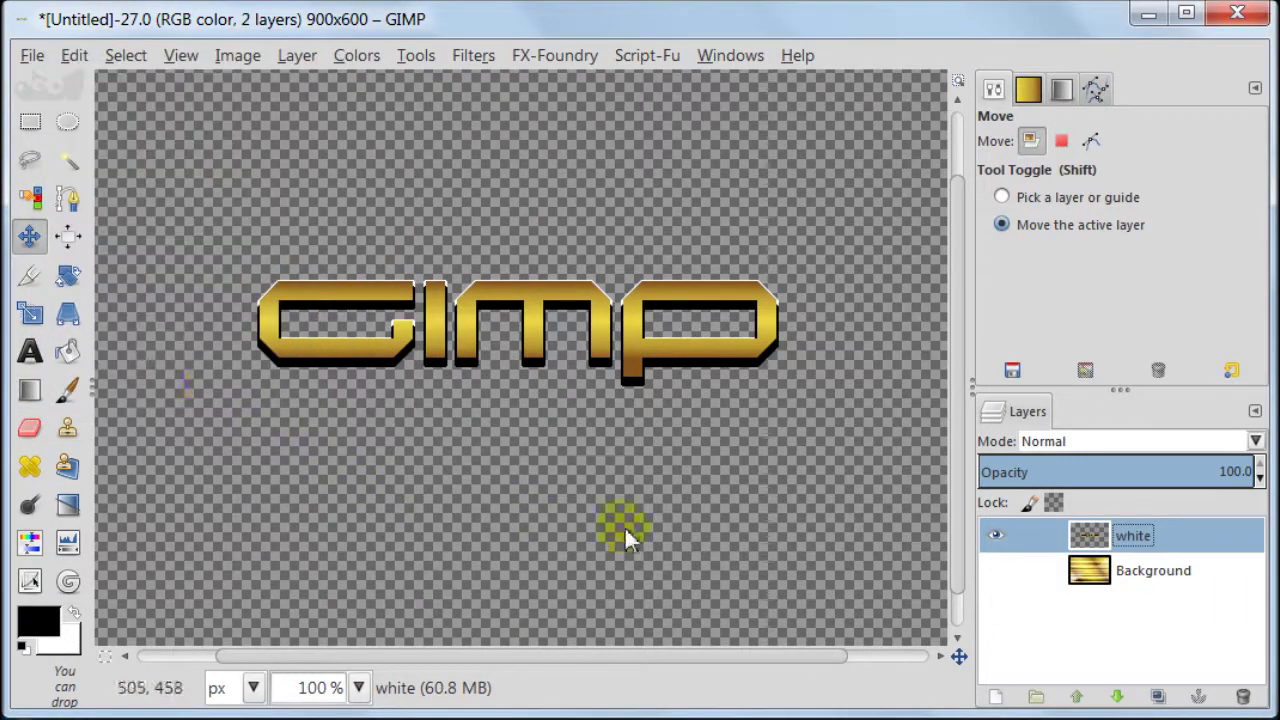
left_click(996, 574)
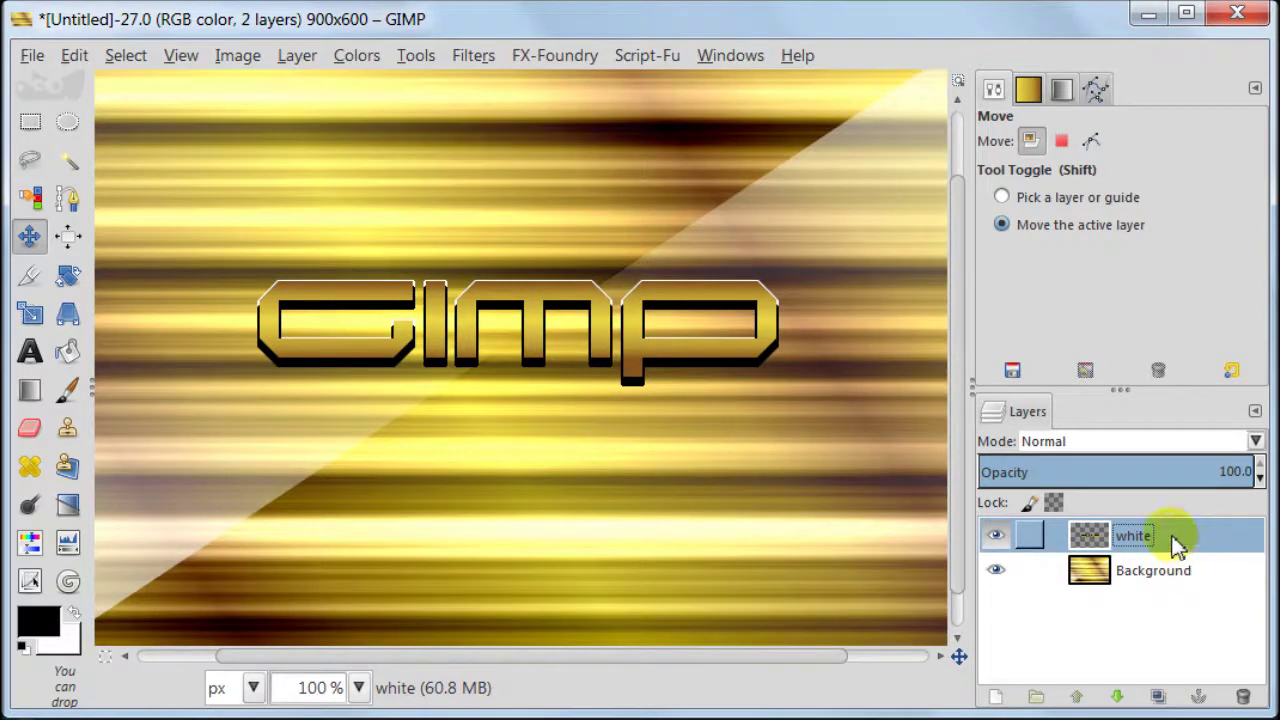
Load the white layer's Alpha to Selection and add a transparent layer above it.
right_click(1058, 535)
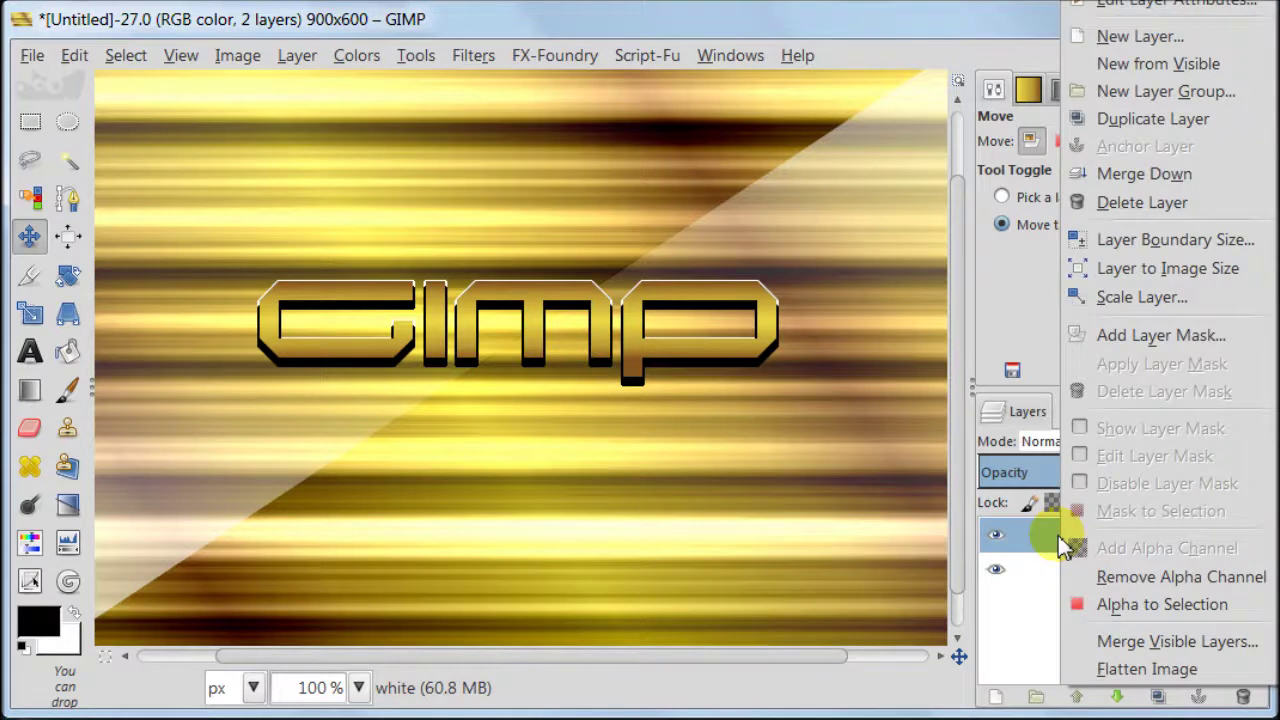
left_click(1103, 604)
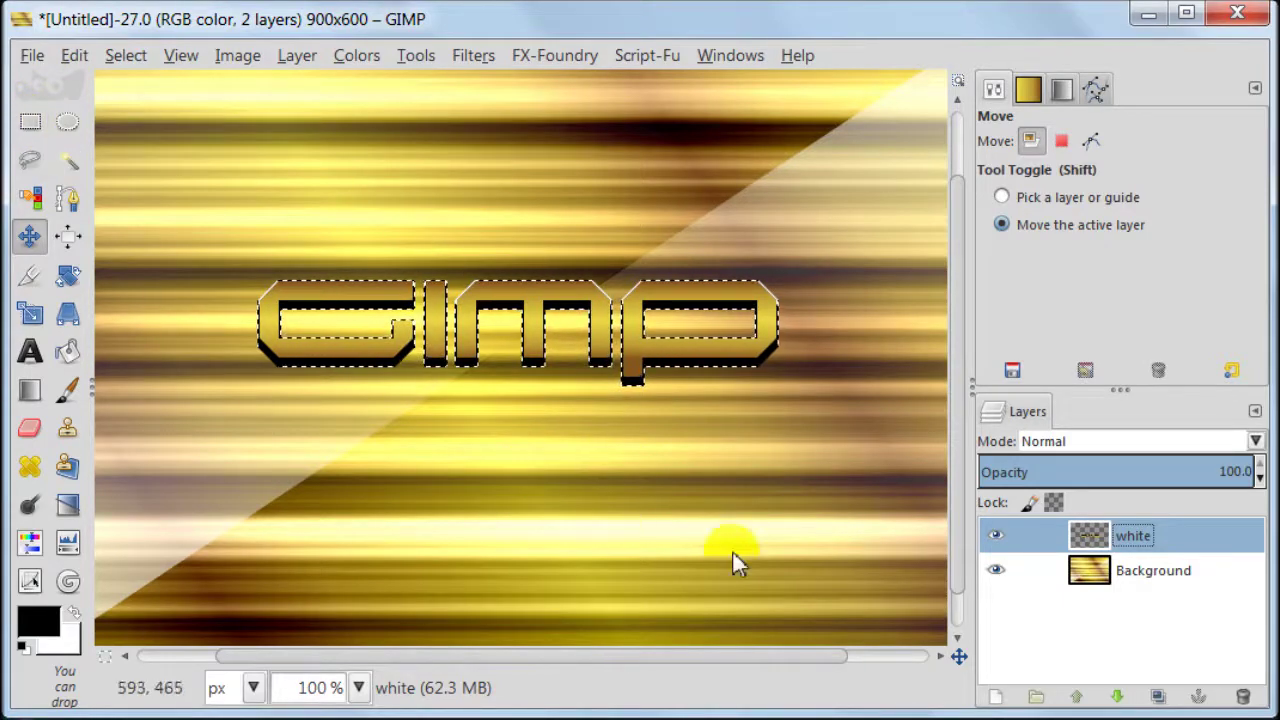
left_click(993, 696)
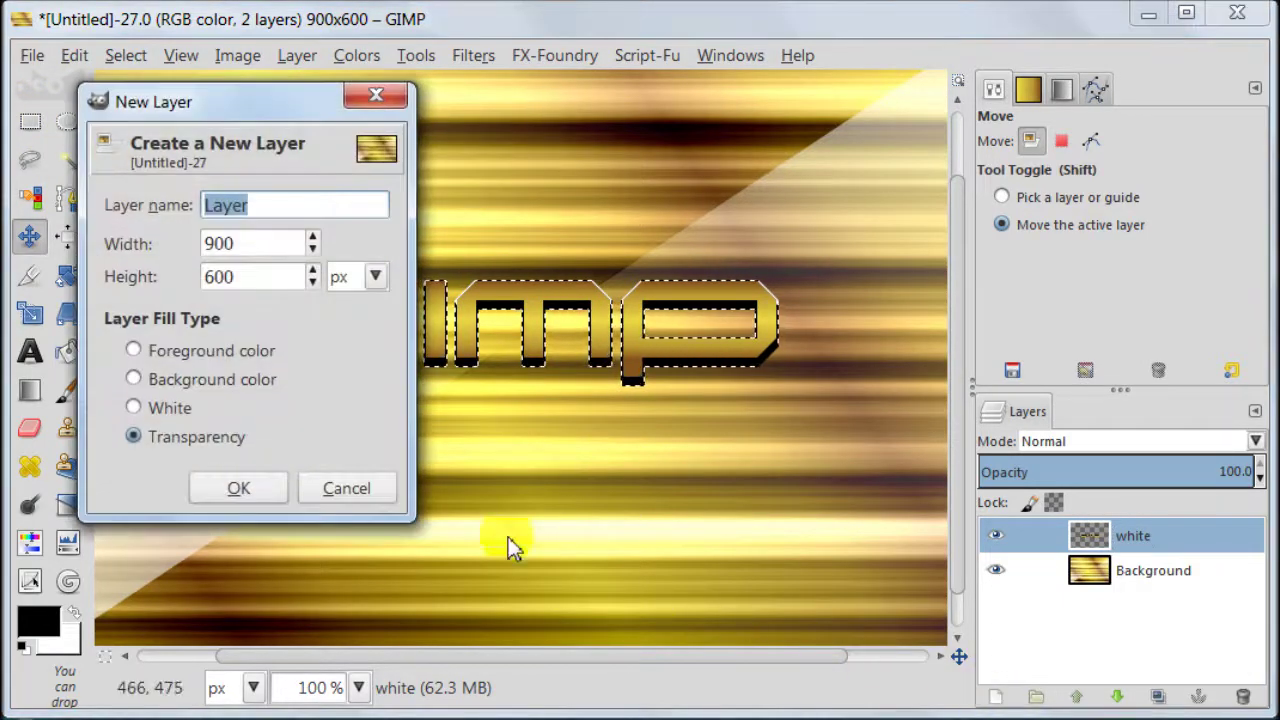
left_click(258, 490)
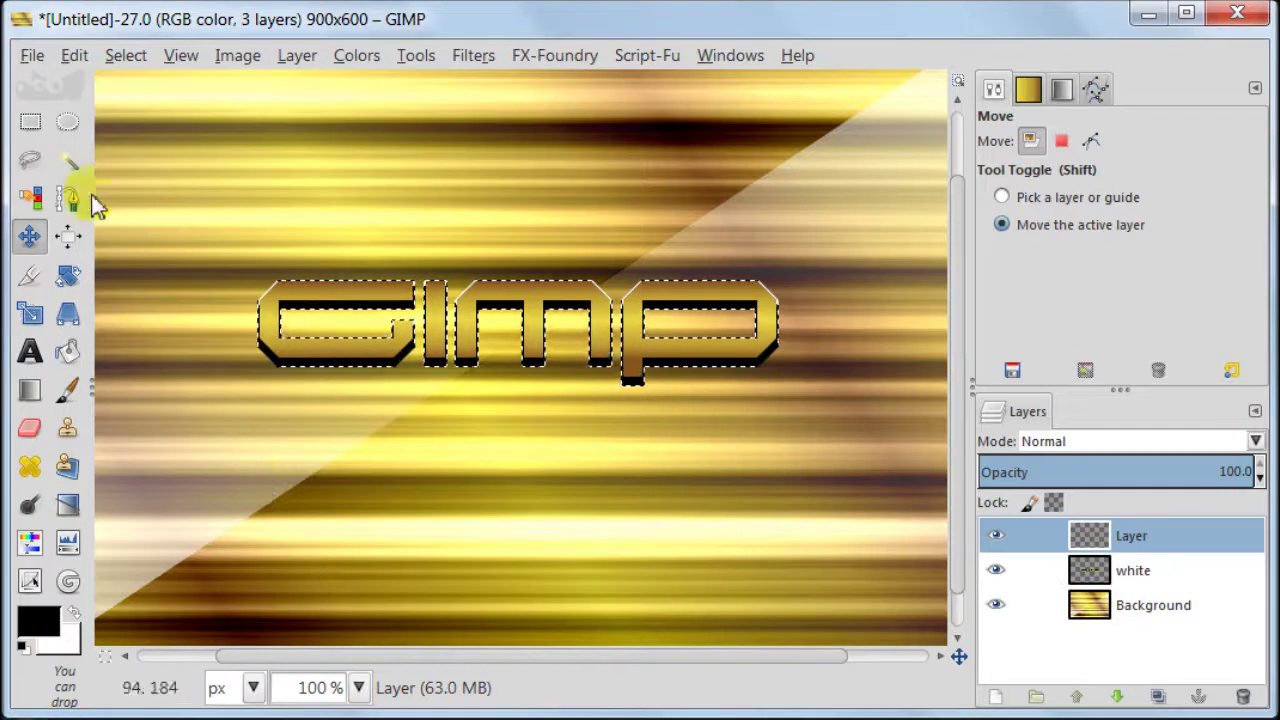
Subtract a rectangle over the lower half of the letters from the text selection.
left_click(30, 124)
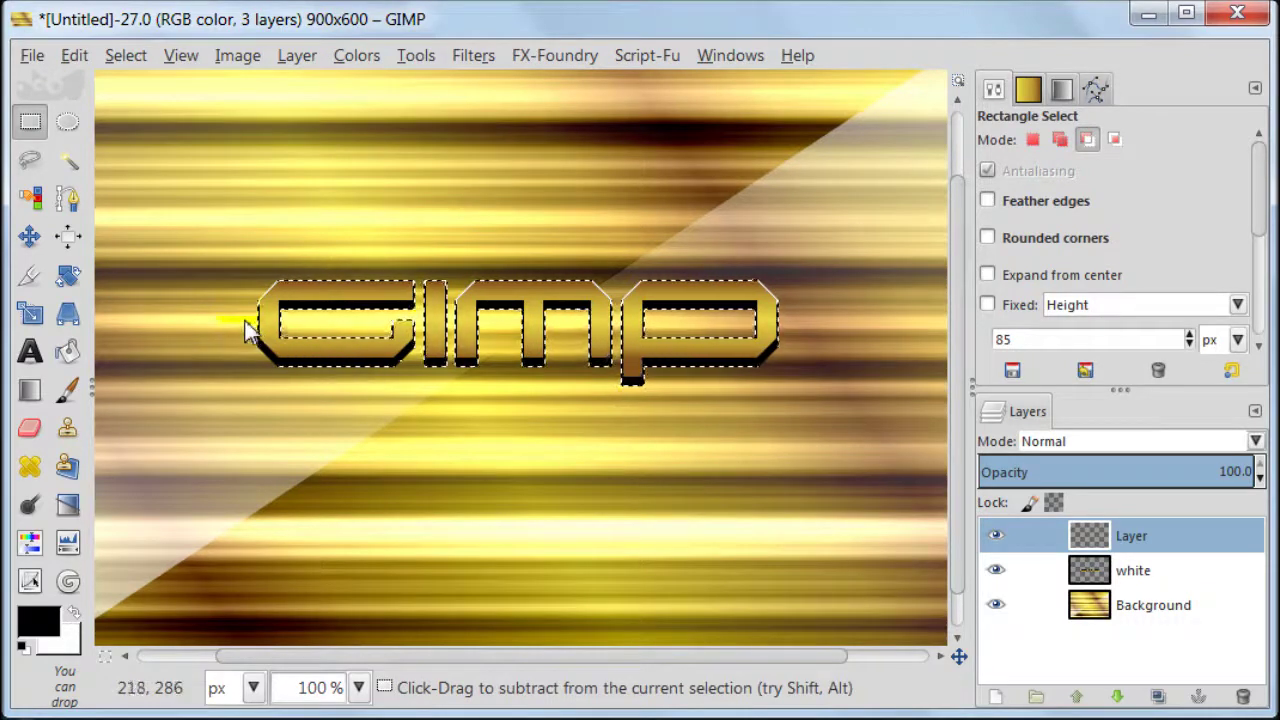
left_click_drag(246, 322, 788, 407)
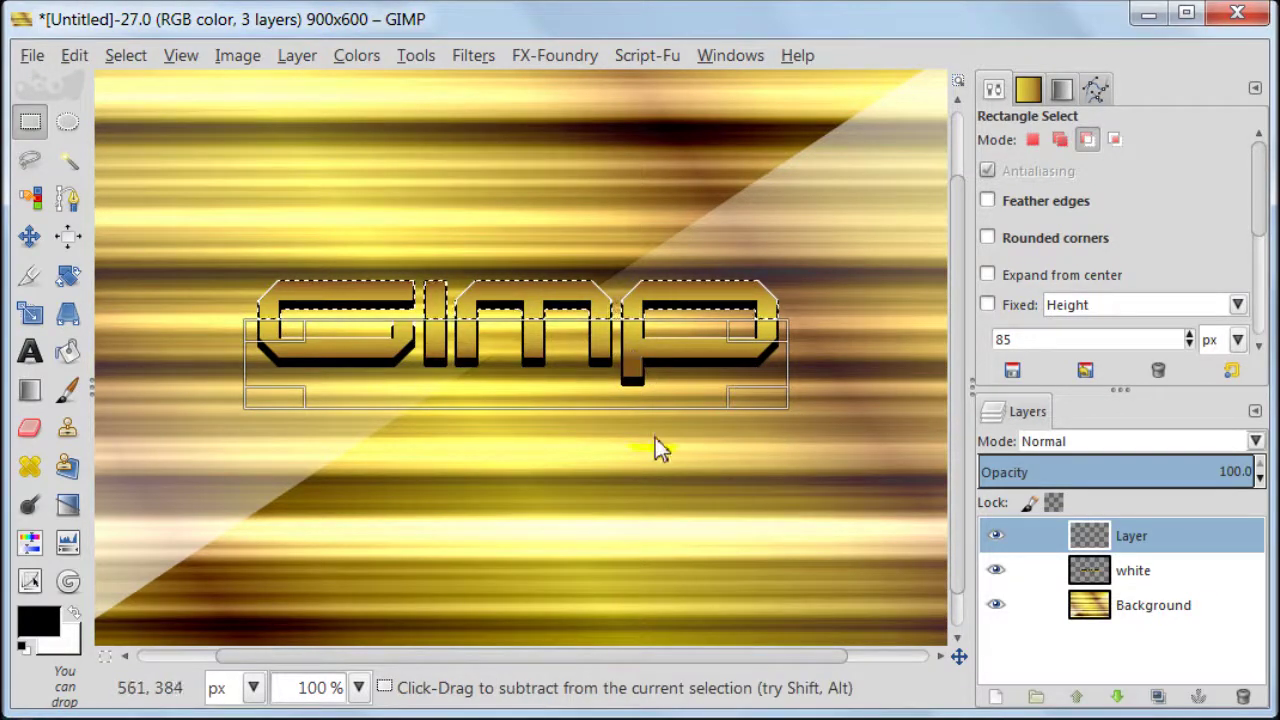
left_click(37, 391)
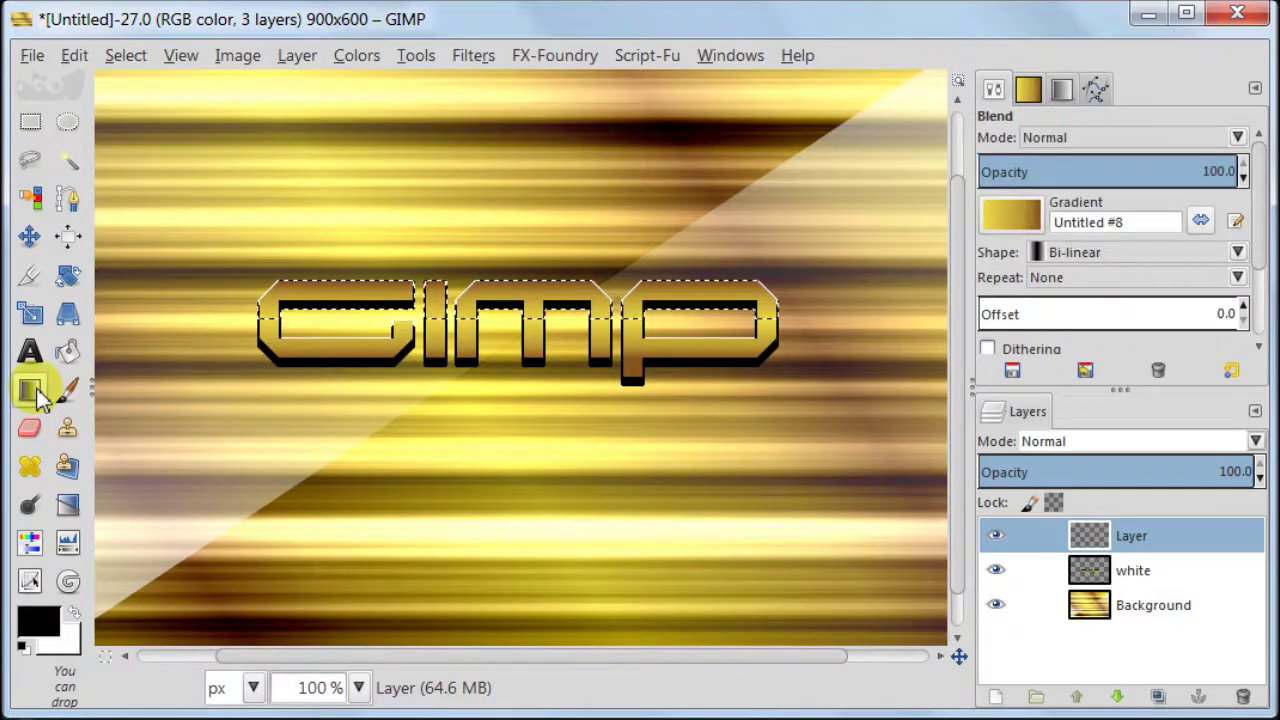
Set up a white FG to Transparent gradient with Linear shape.
left_click(68, 611)
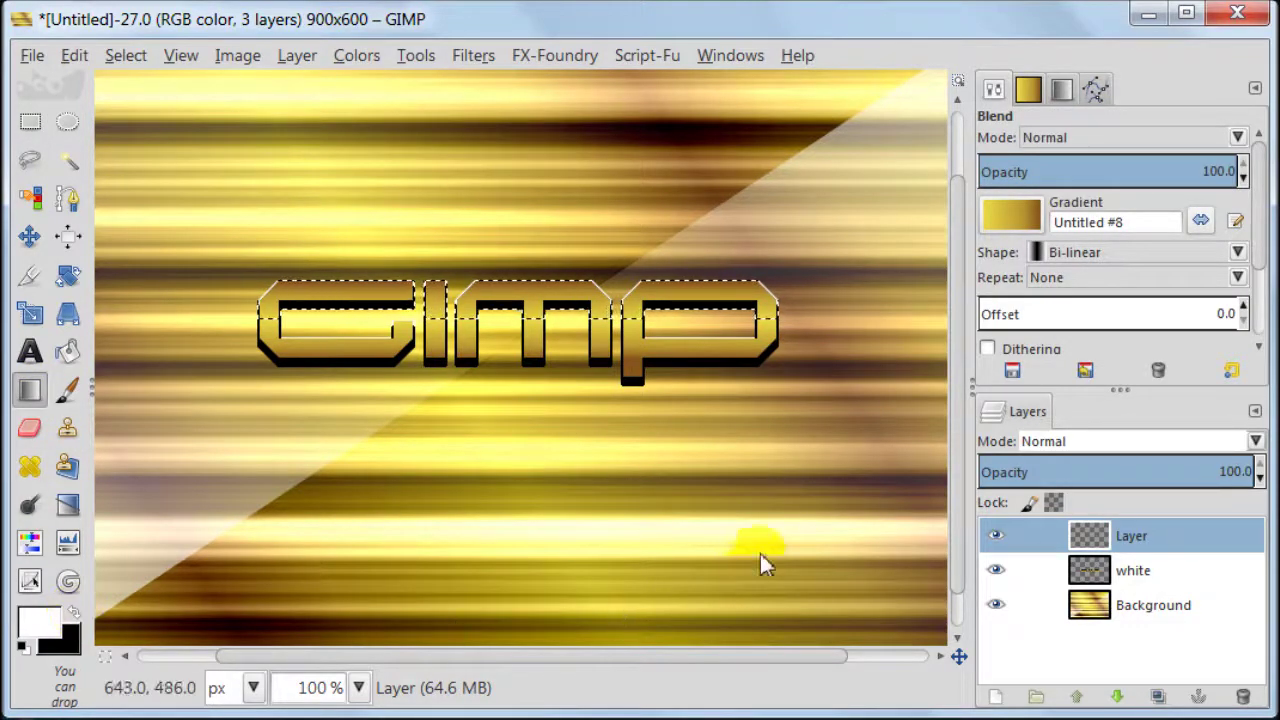
left_click(997, 222)
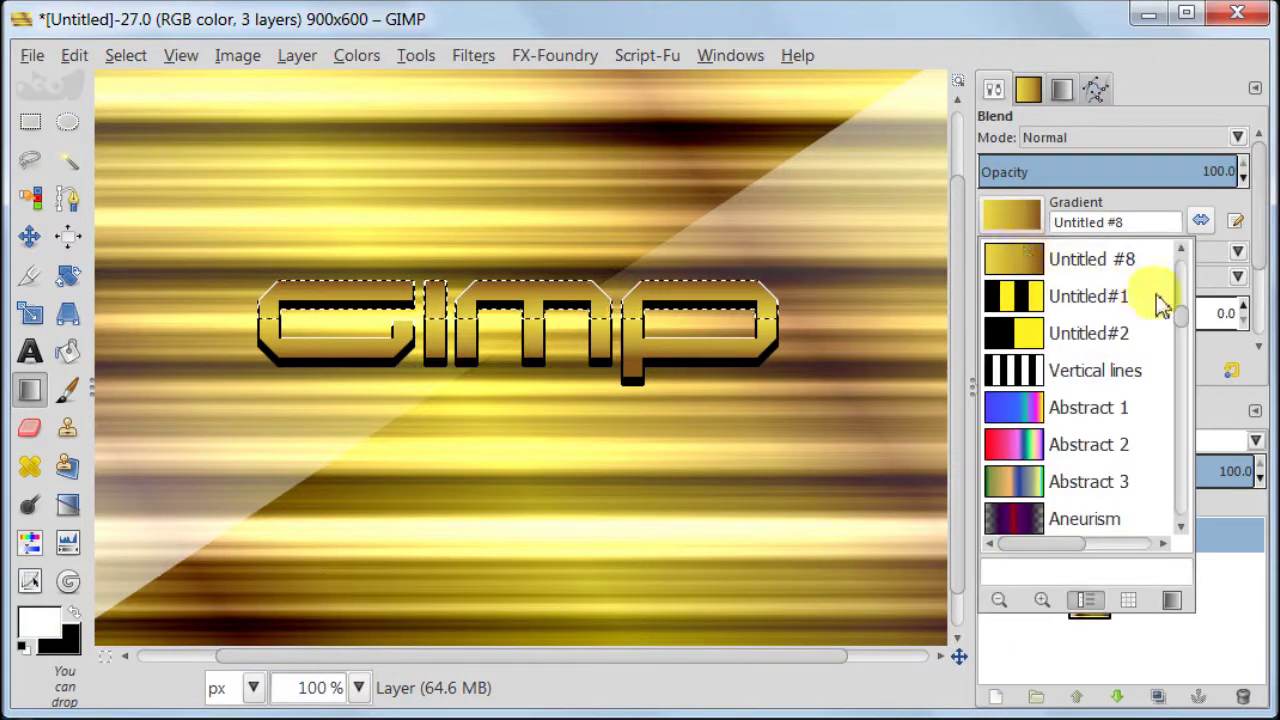
left_click_drag(1180, 314, 1182, 276)
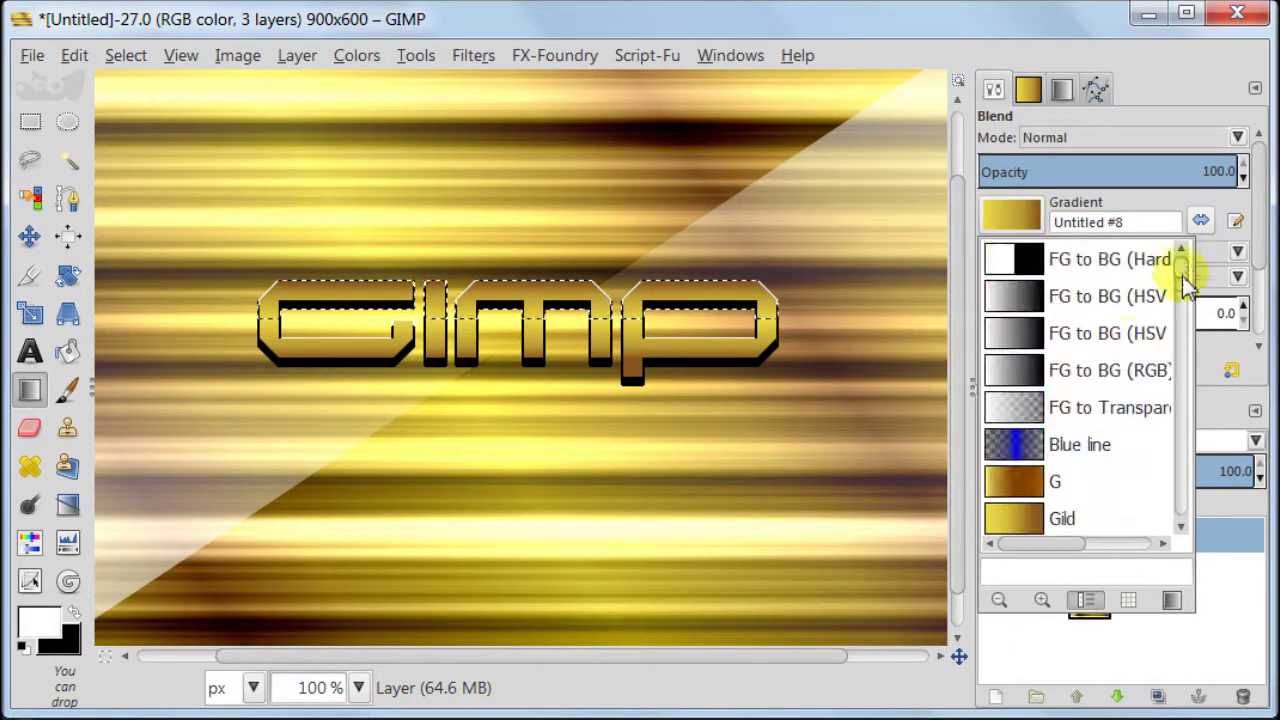
left_click(994, 416)
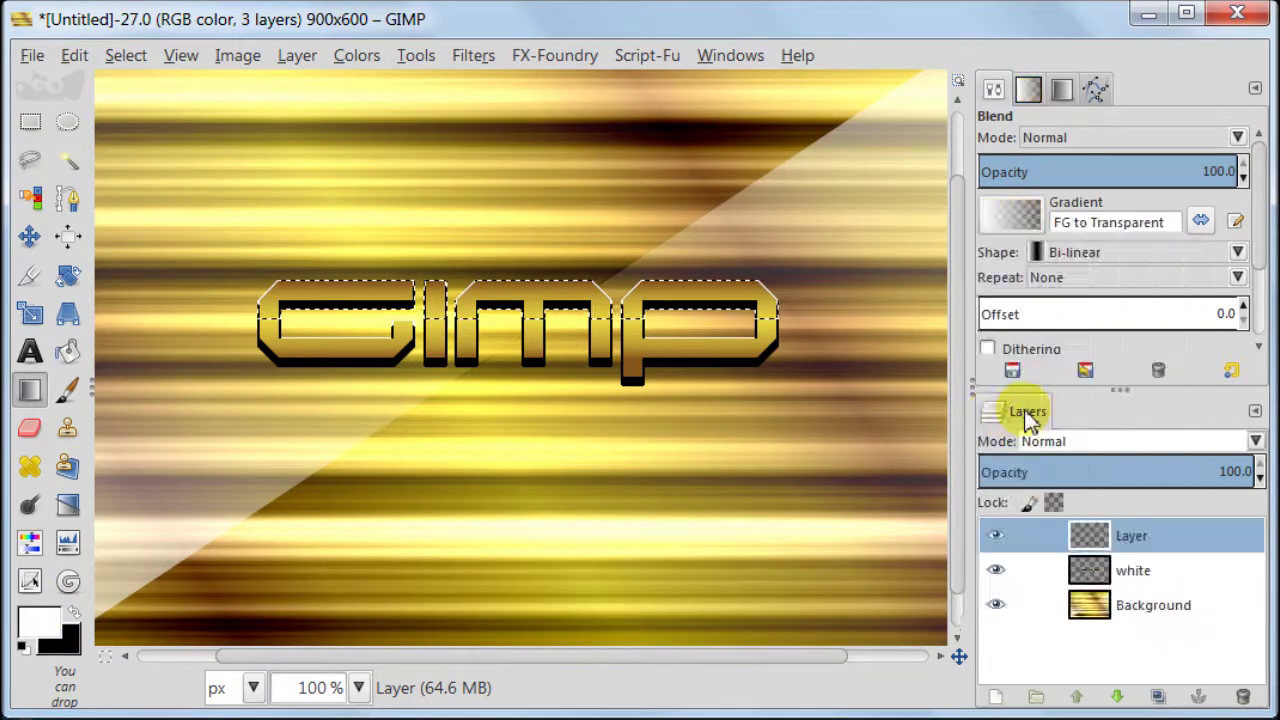
left_click(1106, 258)
left_click(1090, 280)
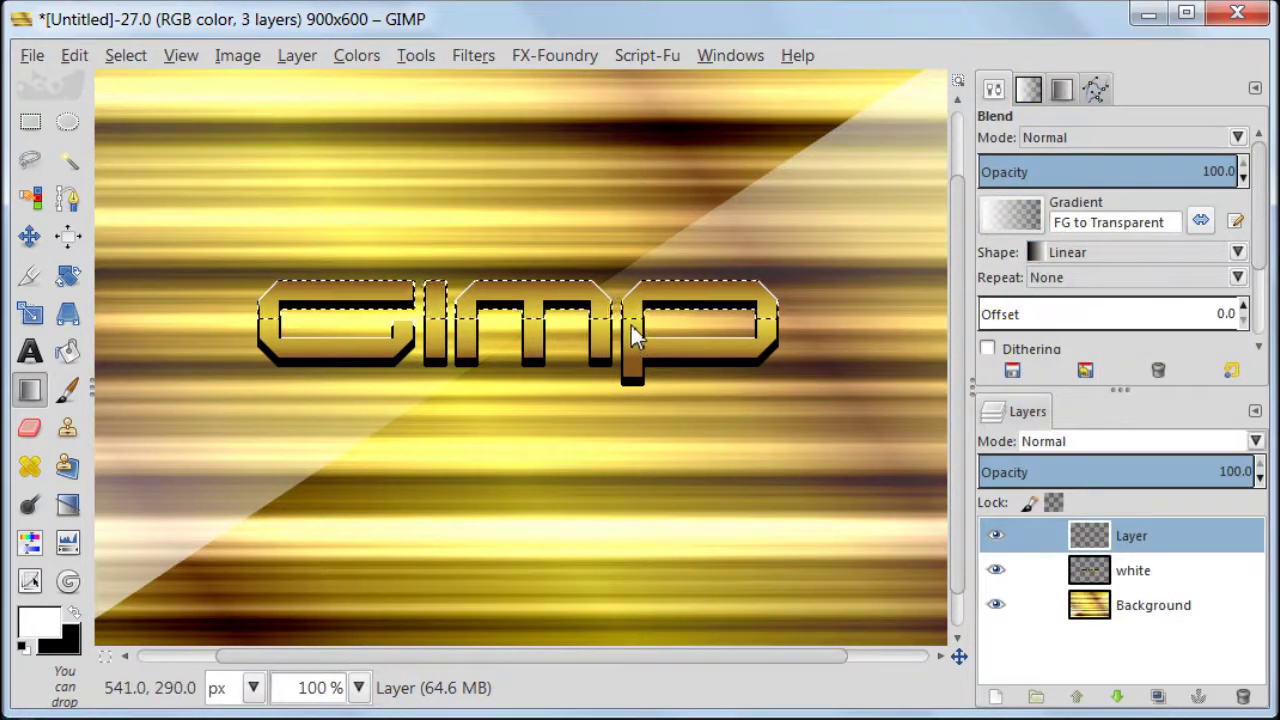
Draw the white fade down over the upper letters and set Layer to Overlay mode.
left_click_drag(631, 326, 637, 279)
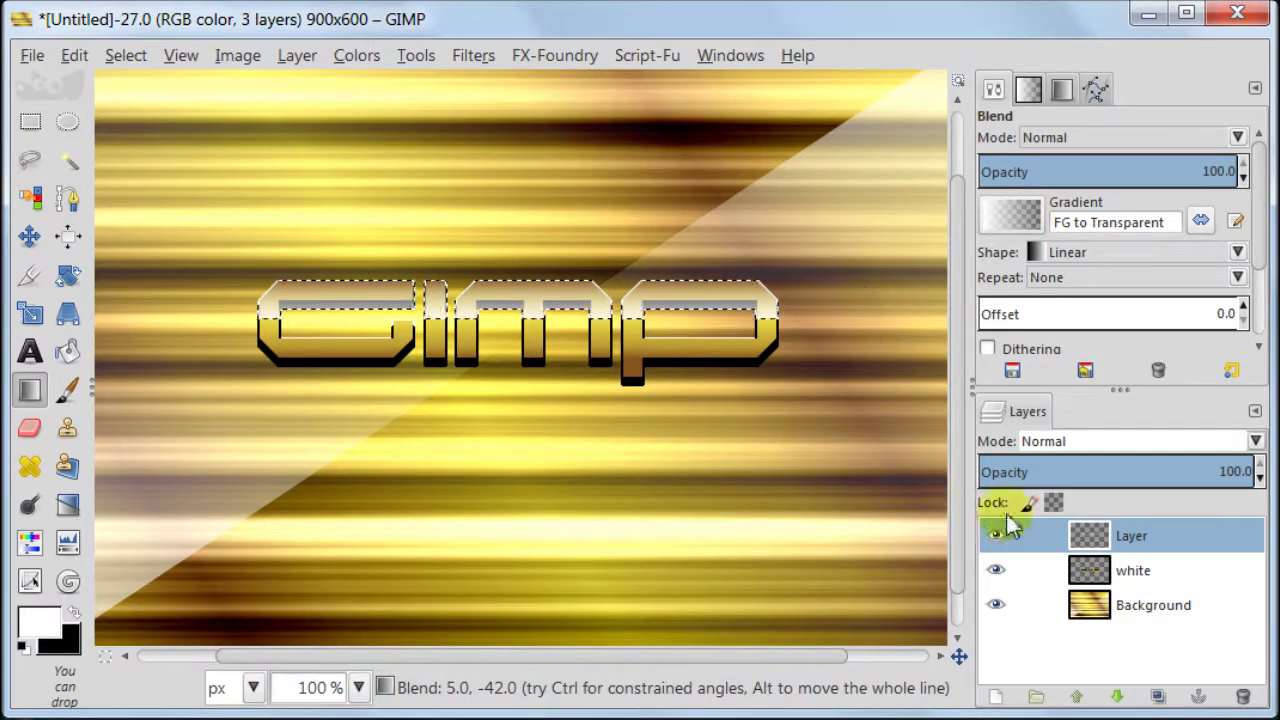
left_click(1163, 449)
left_click(1100, 716)
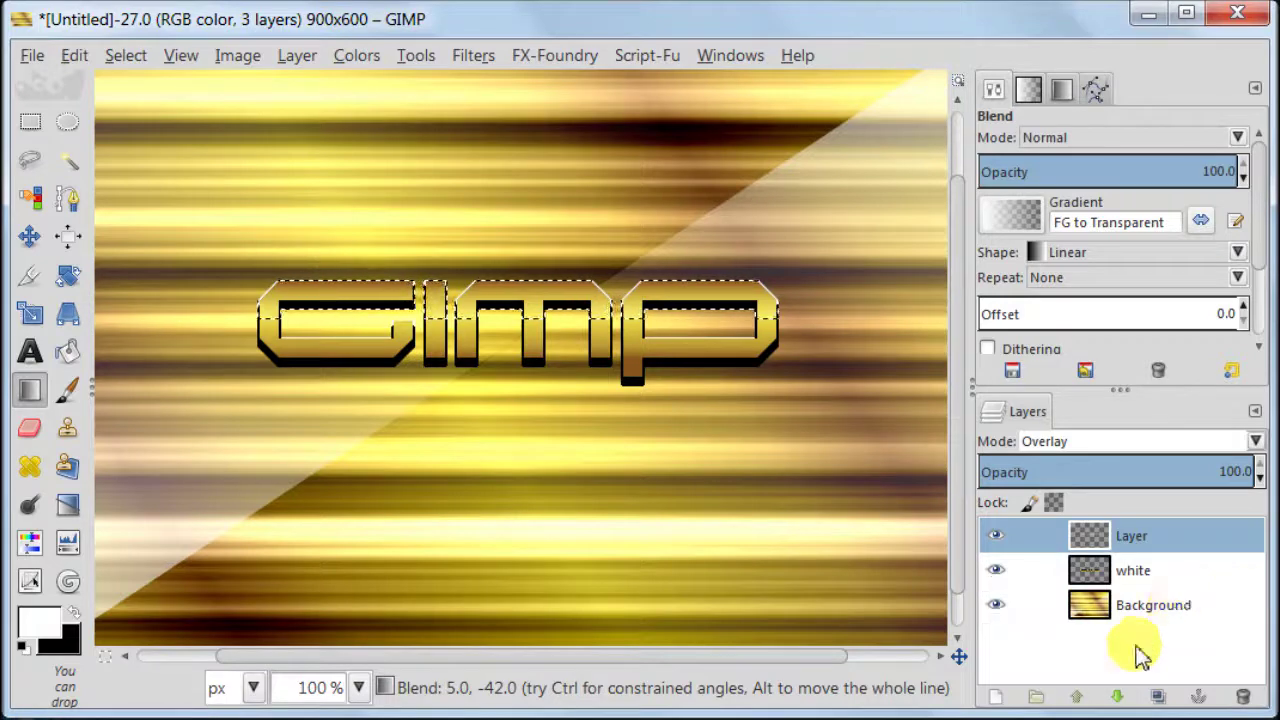
left_click(998, 700)
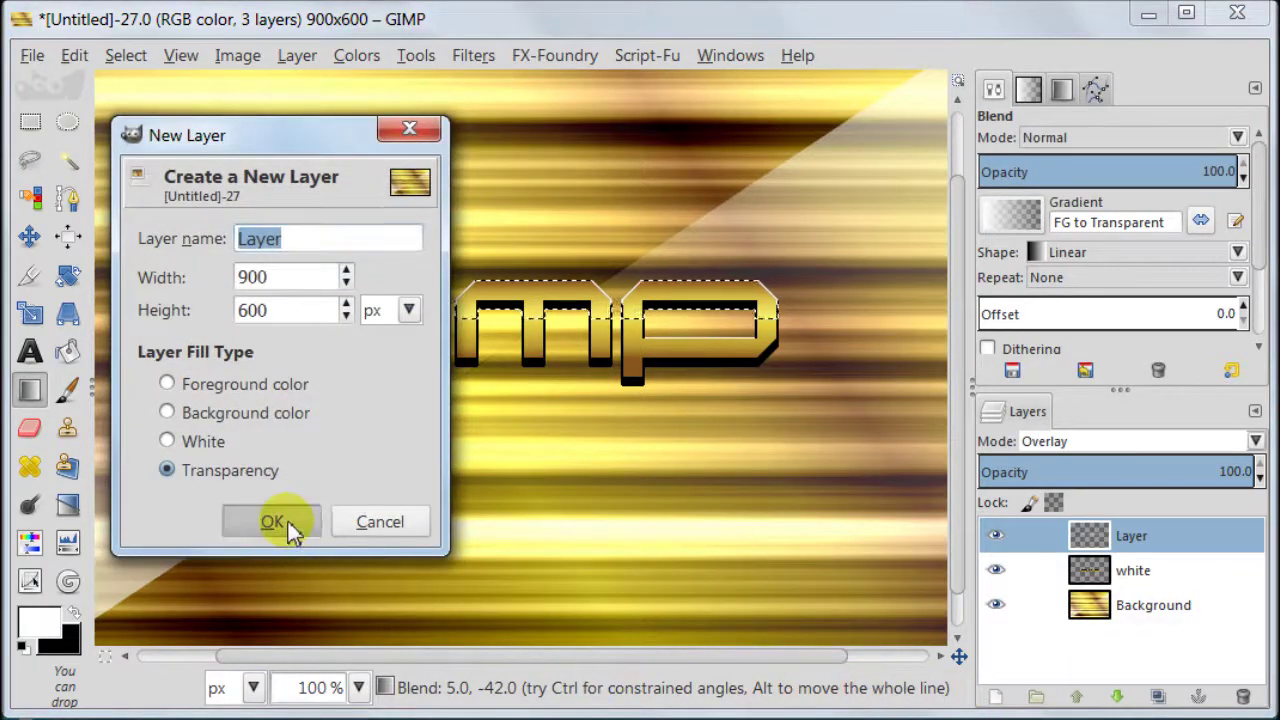
Add transparent Layer #1 and draw a short black fade across the letters' tops.
left_click(272, 522)
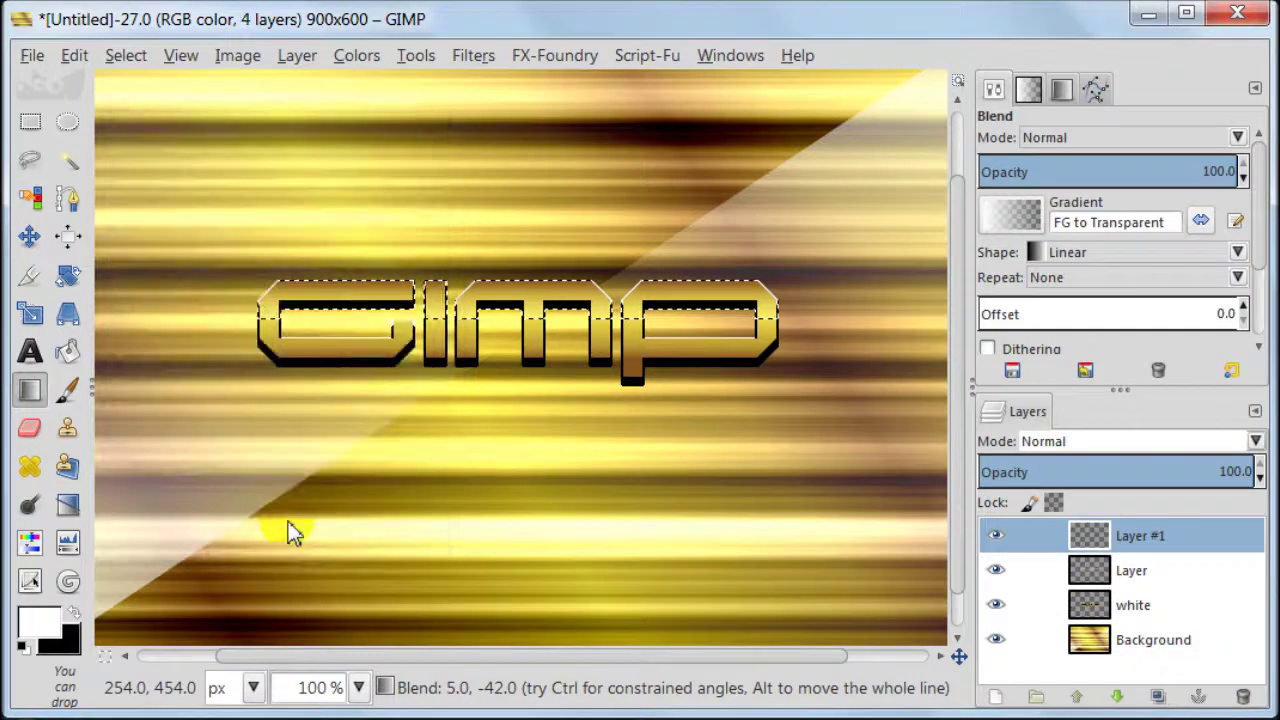
left_click(76, 614)
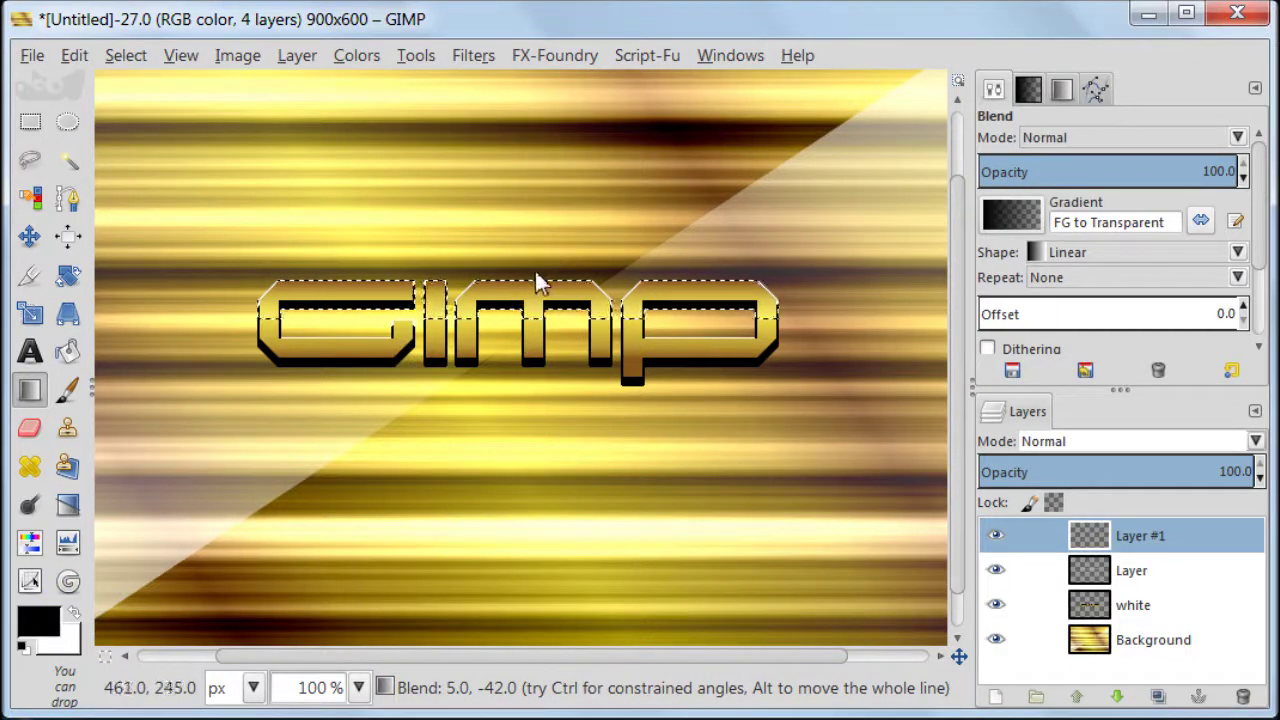
left_click_drag(535, 274, 536, 303)
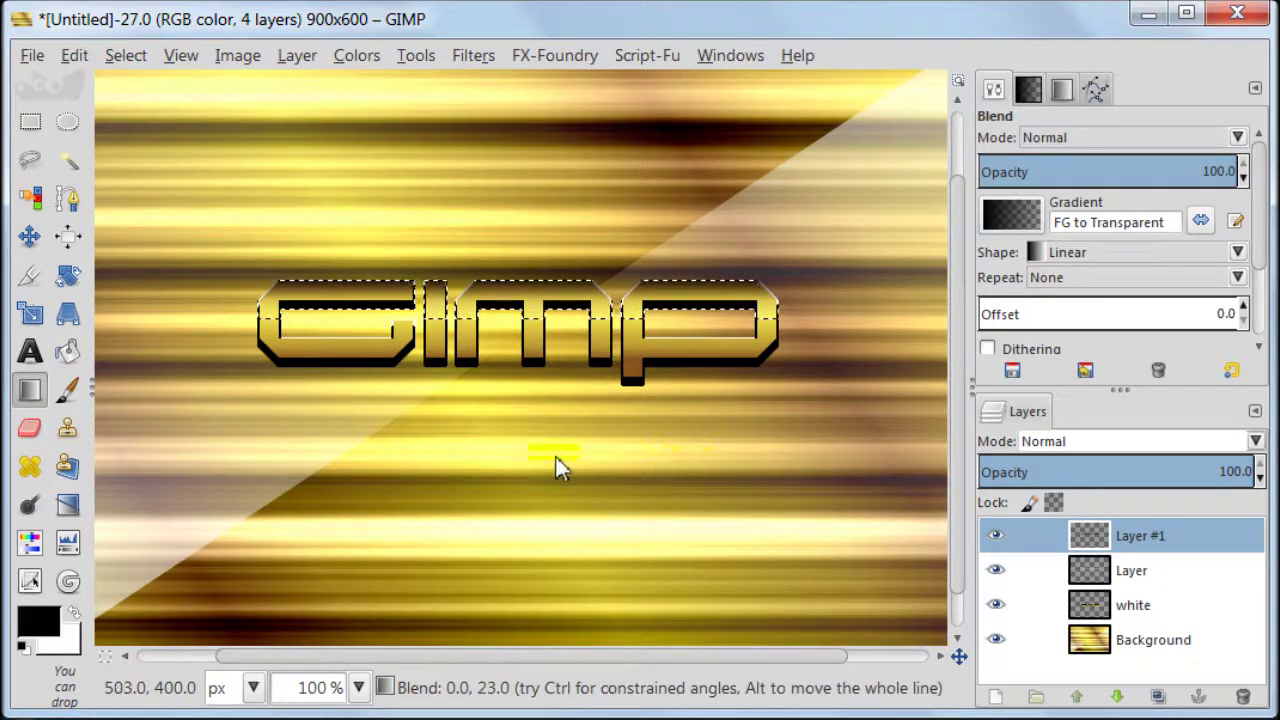
Clear the selection with Select > None and set Layer #1 to Overlay mode.
left_click(121, 55)
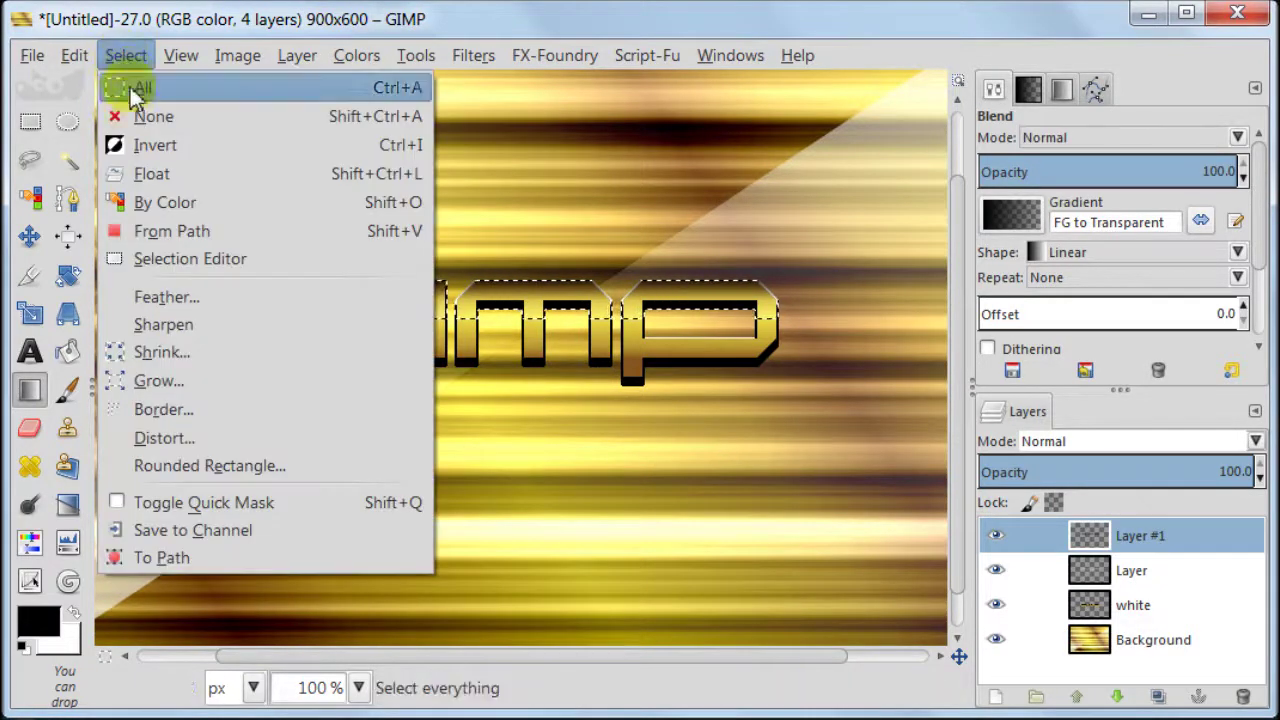
left_click(138, 118)
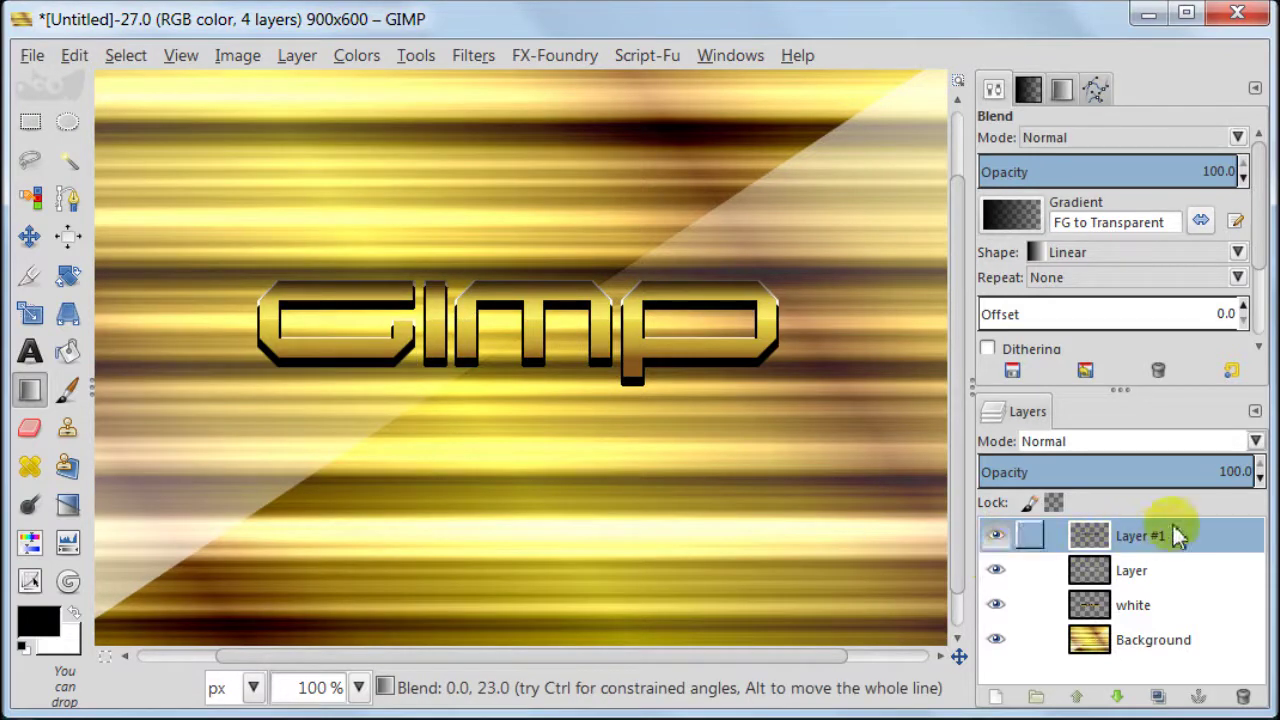
left_click(1145, 441)
left_click(1131, 702)
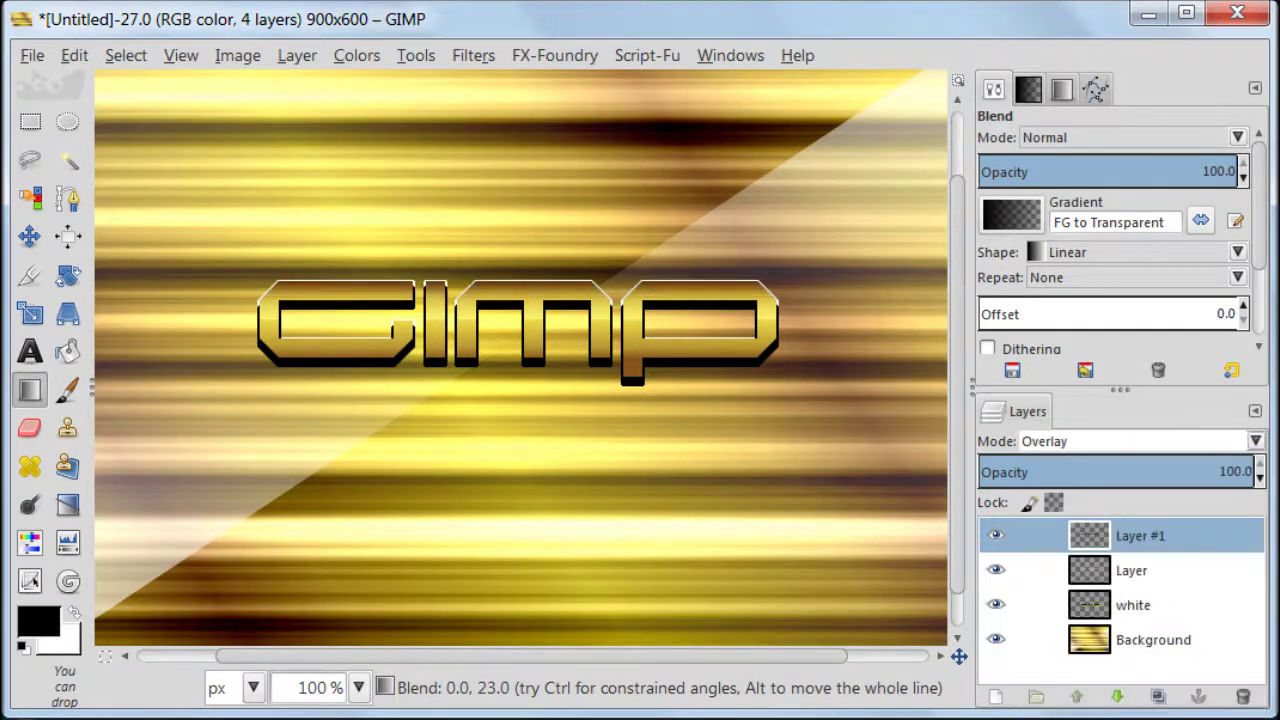
left_click_drag(1192, 594, 1094, 577)
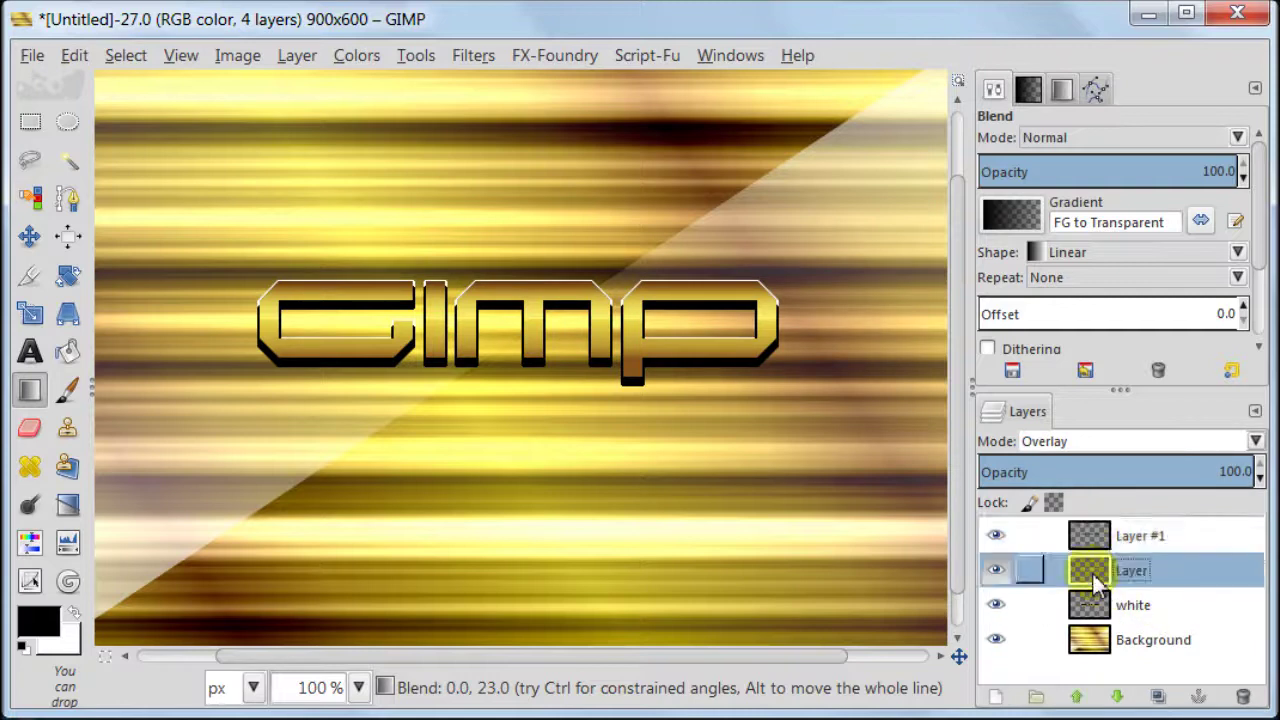
Duplicate the highlight layer and reposition the copy in the layer stack.
left_click(1158, 697)
left_click(1158, 698)
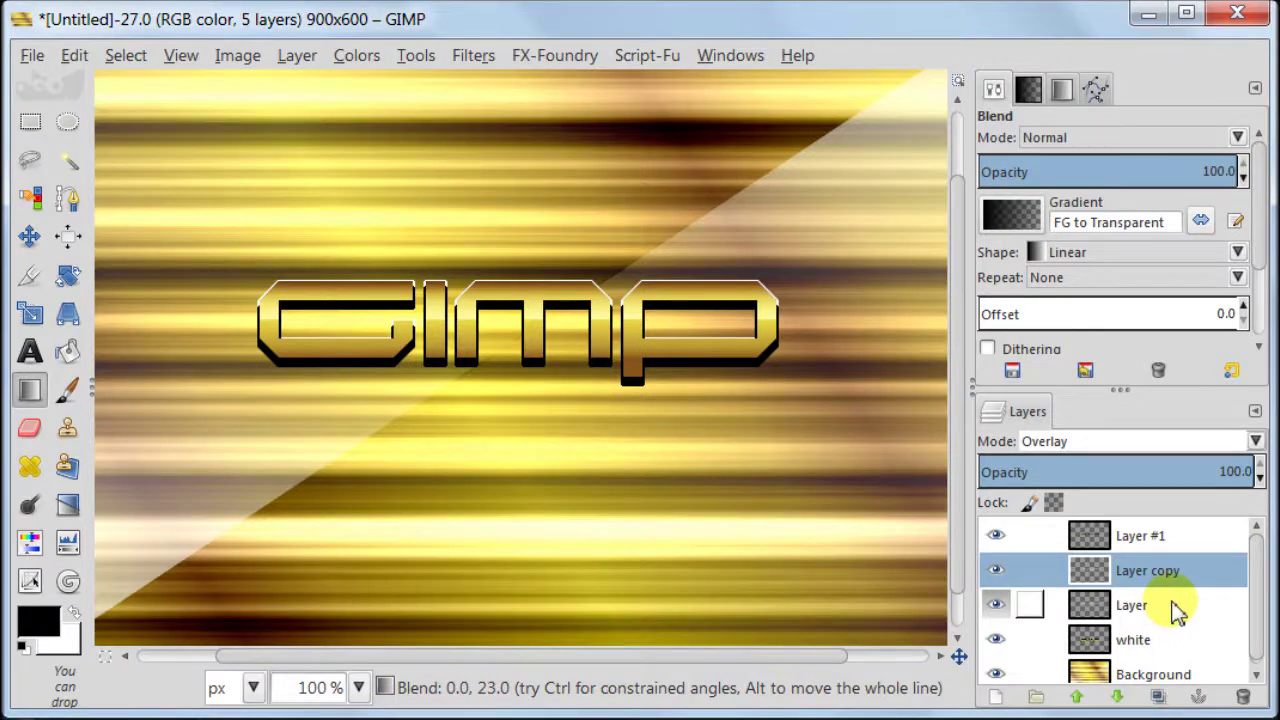
left_click_drag(1251, 583, 1251, 606)
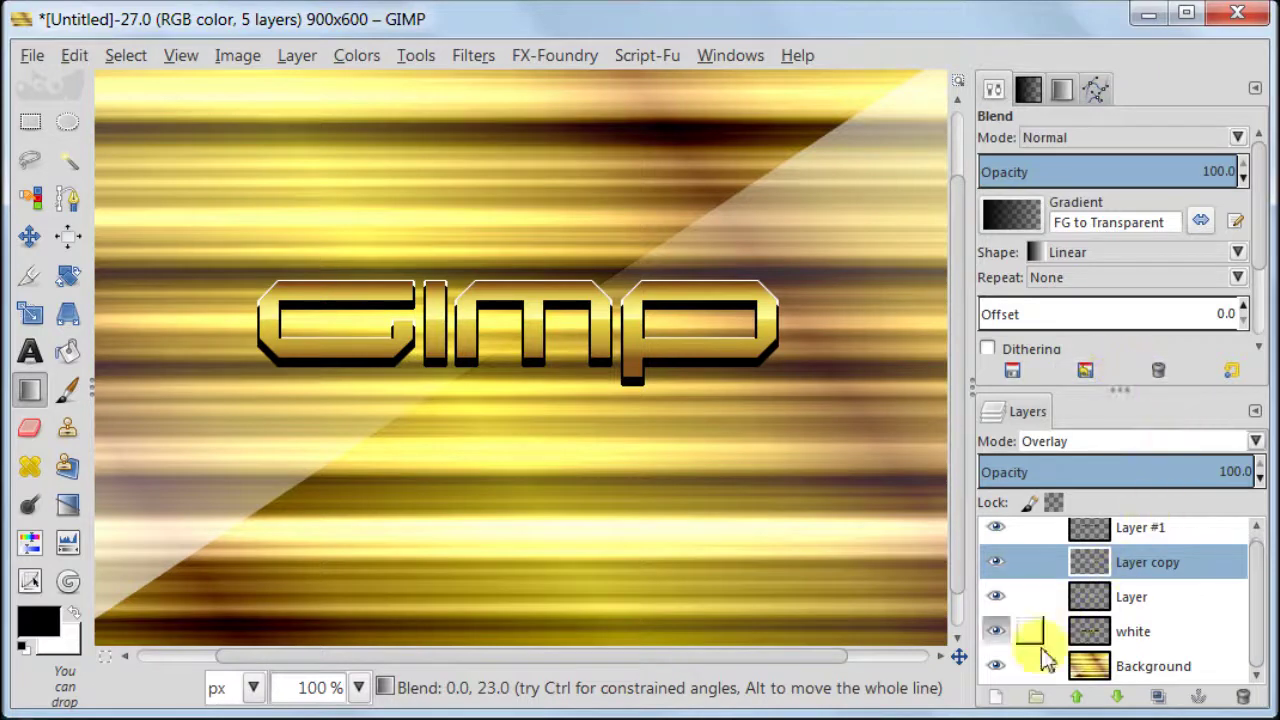
With Background hidden, merge all visible text layers into 'white', then reshow Background.
left_click(995, 666)
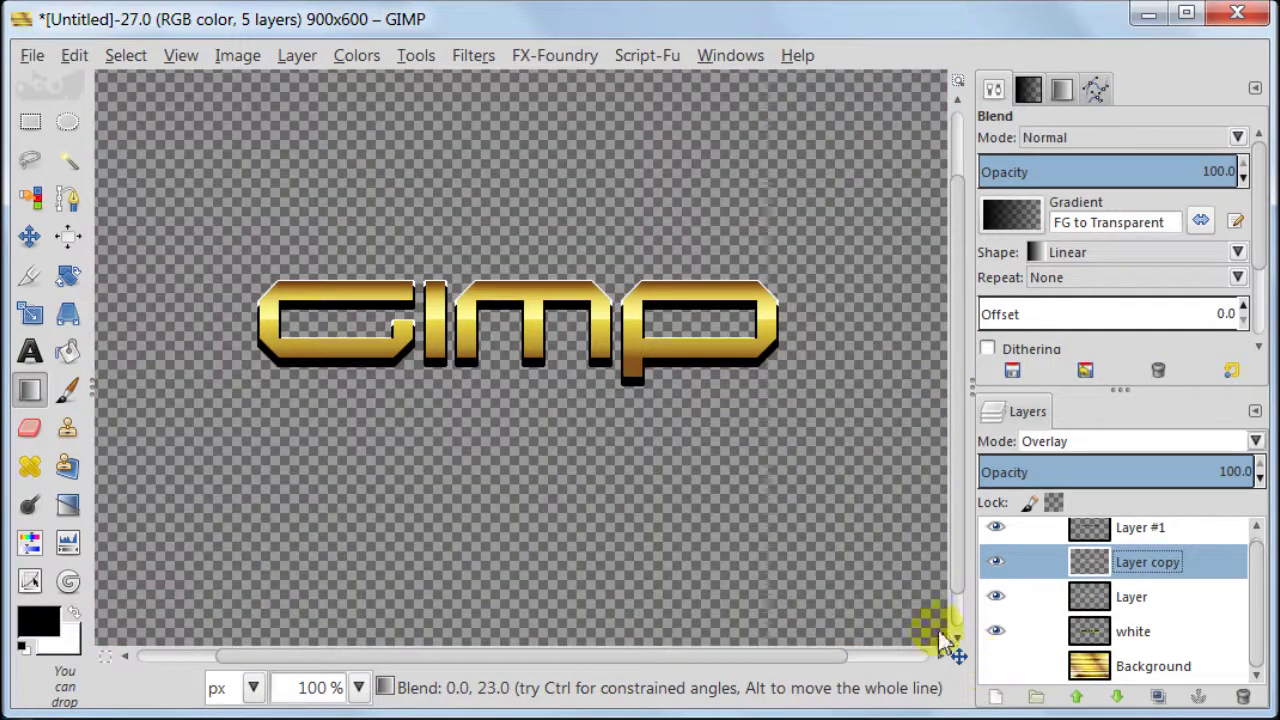
left_click(231, 55)
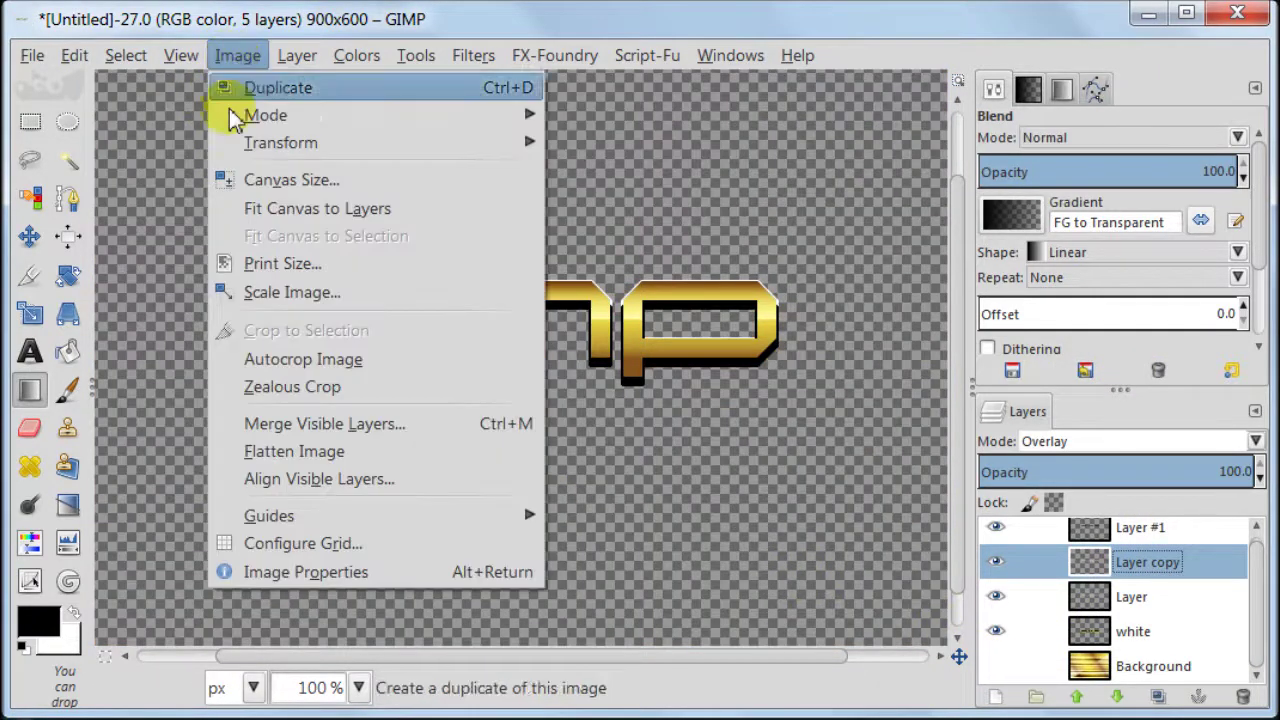
left_click(224, 424)
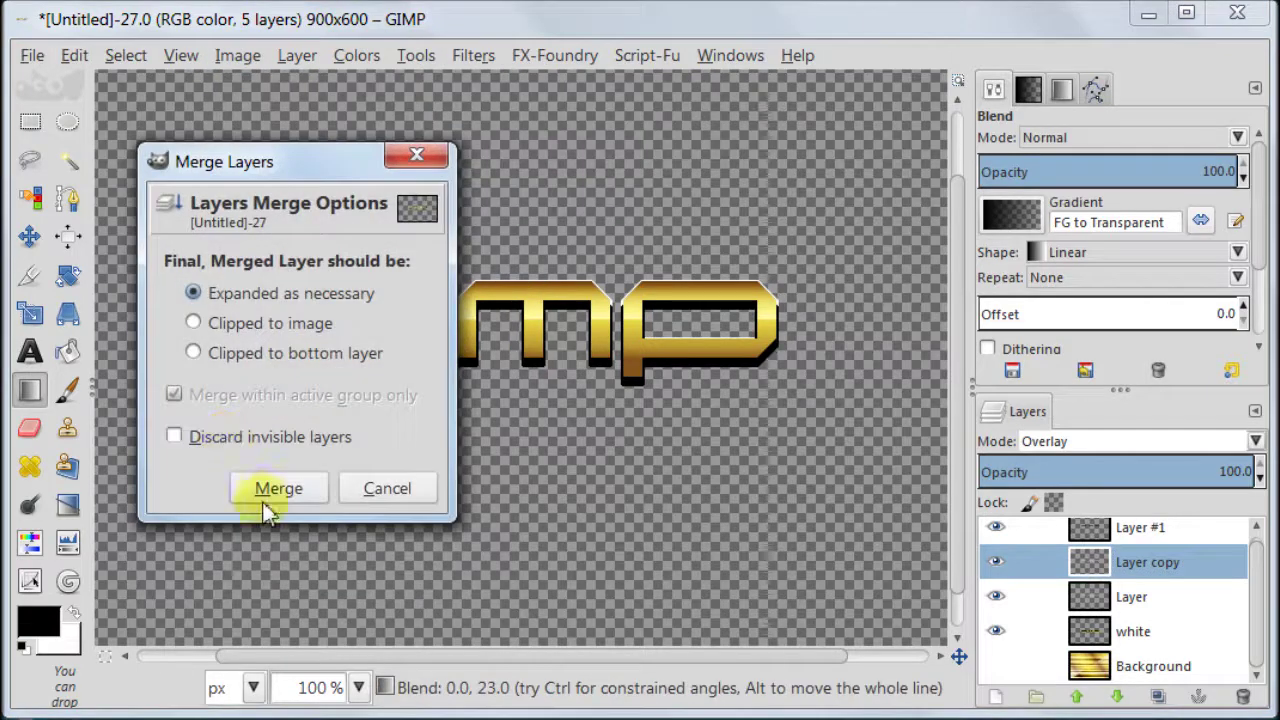
left_click(279, 488)
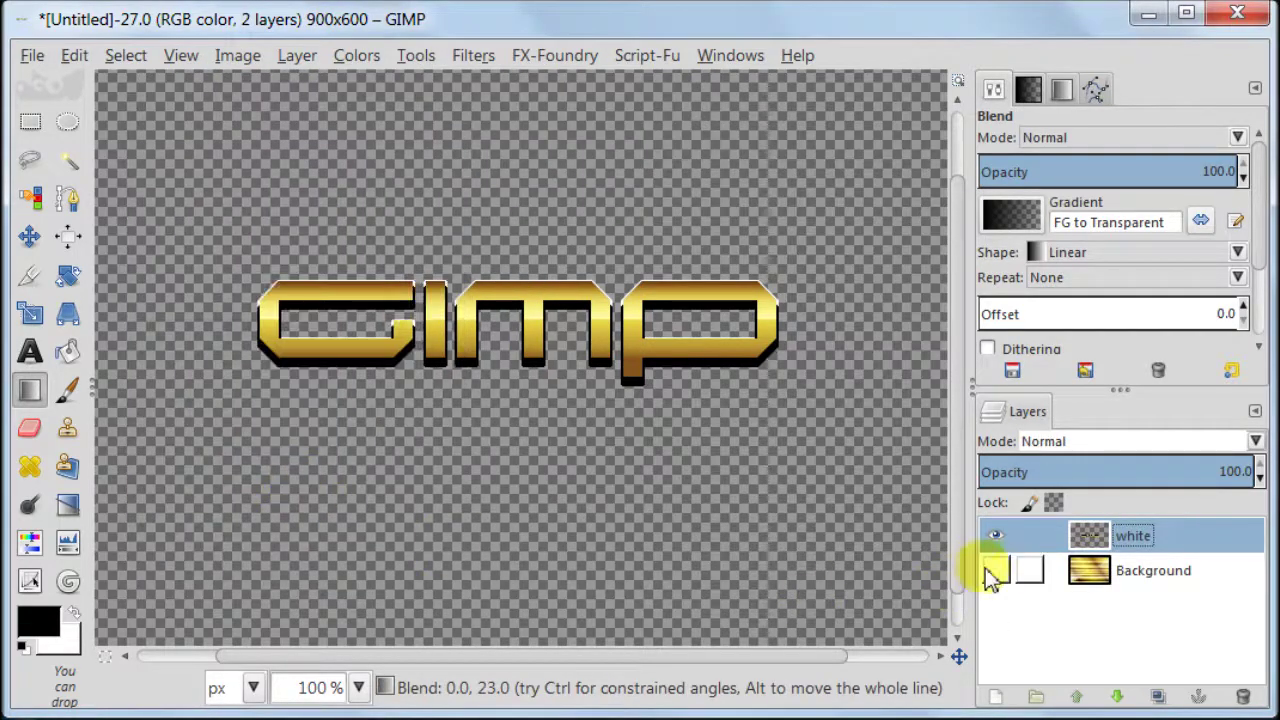
left_click(995, 570)
Load the white layer's Alpha to Selection and add a new transparent layer.
left_click(1136, 534)
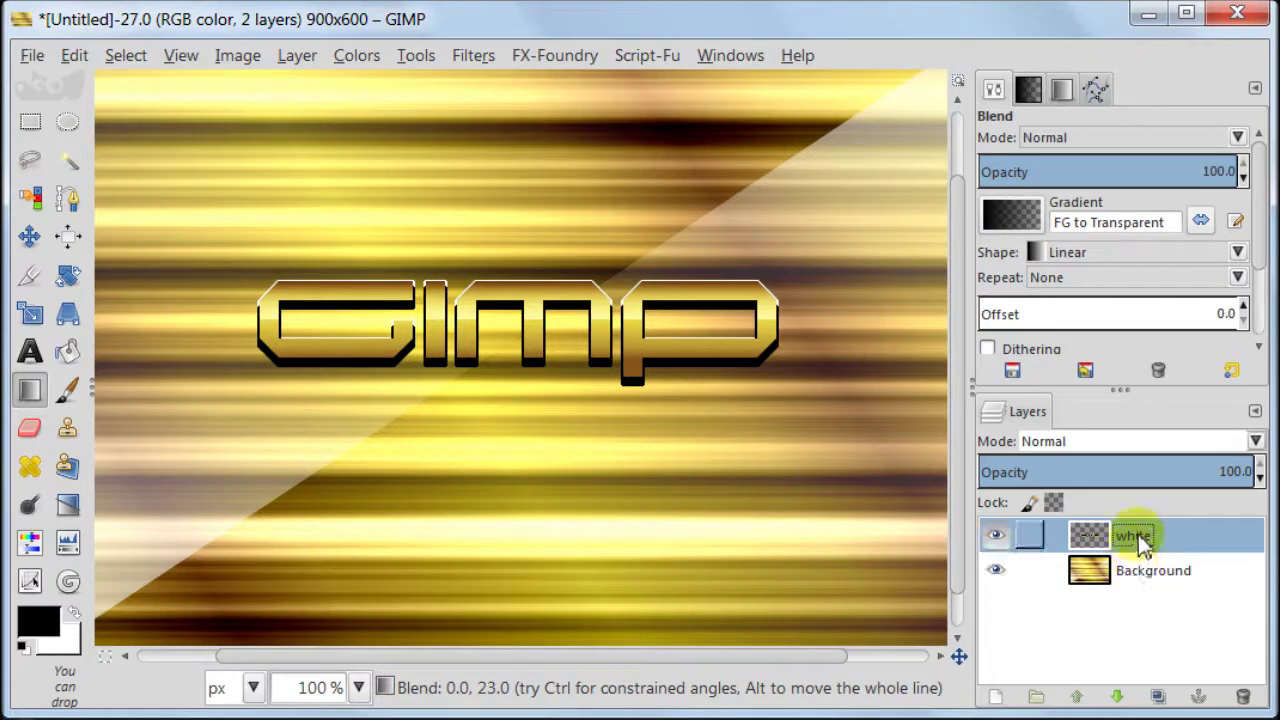
right_click(1055, 538)
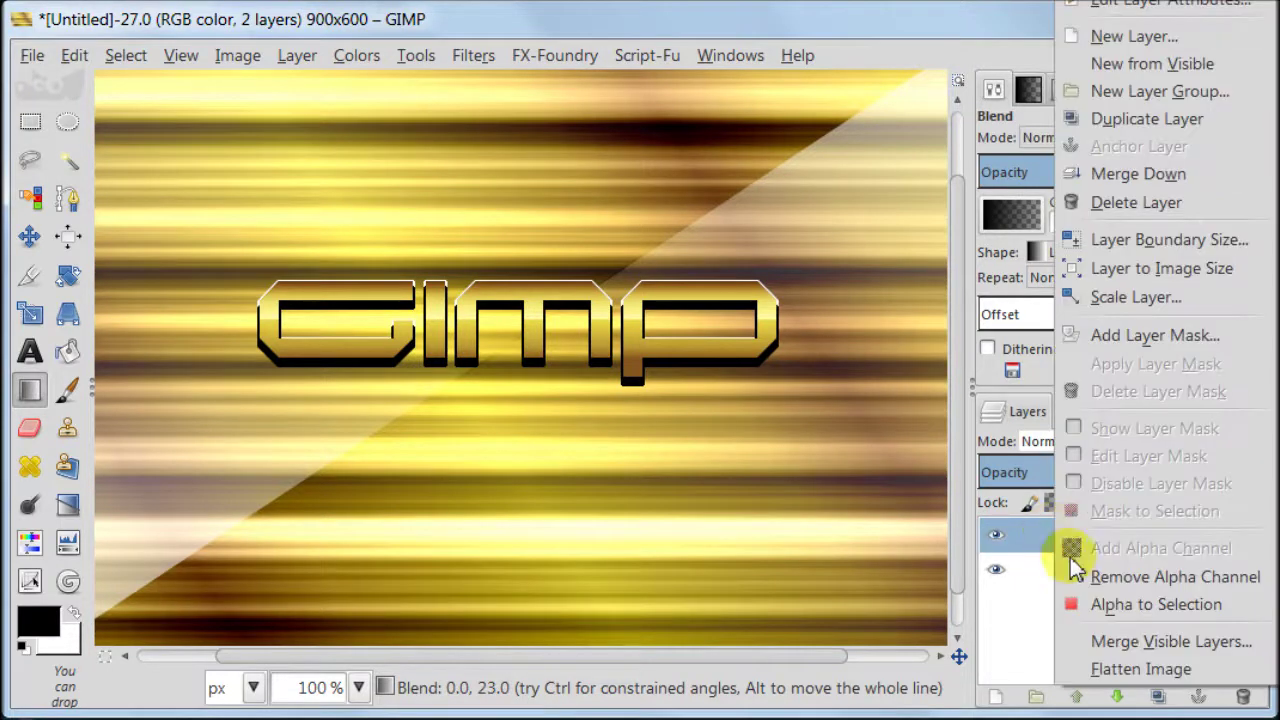
left_click(1097, 605)
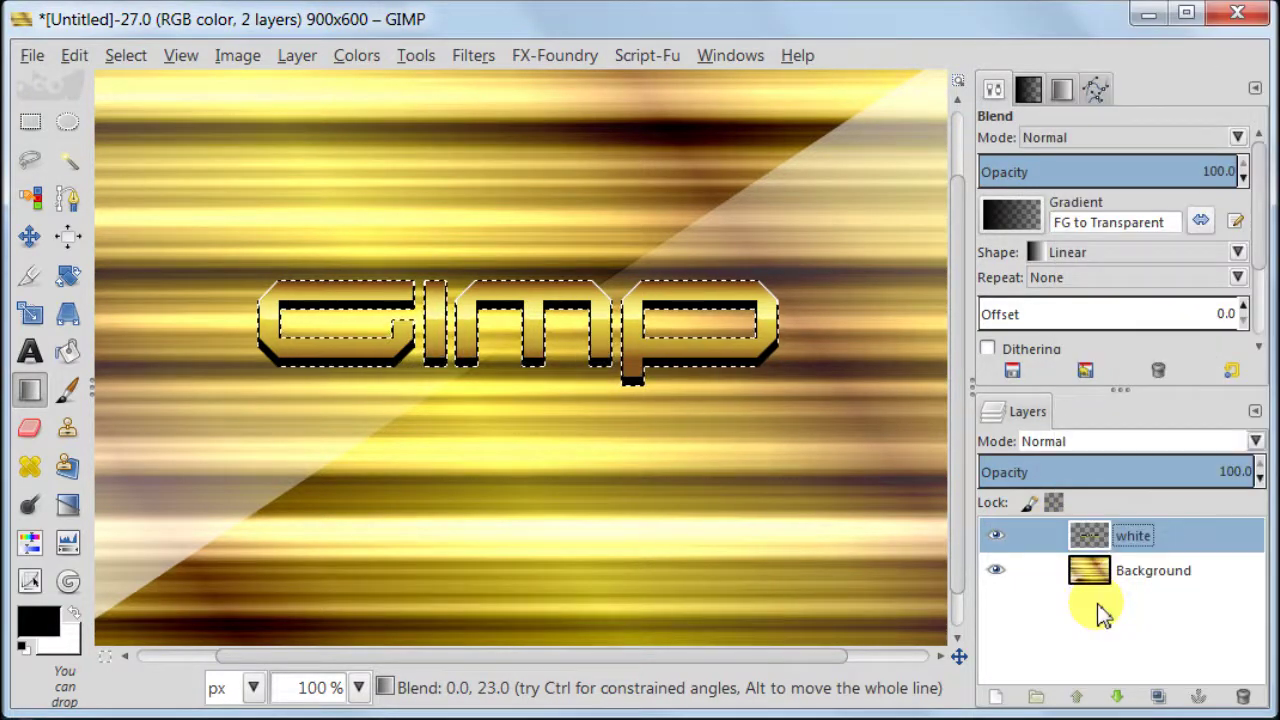
left_click(998, 697)
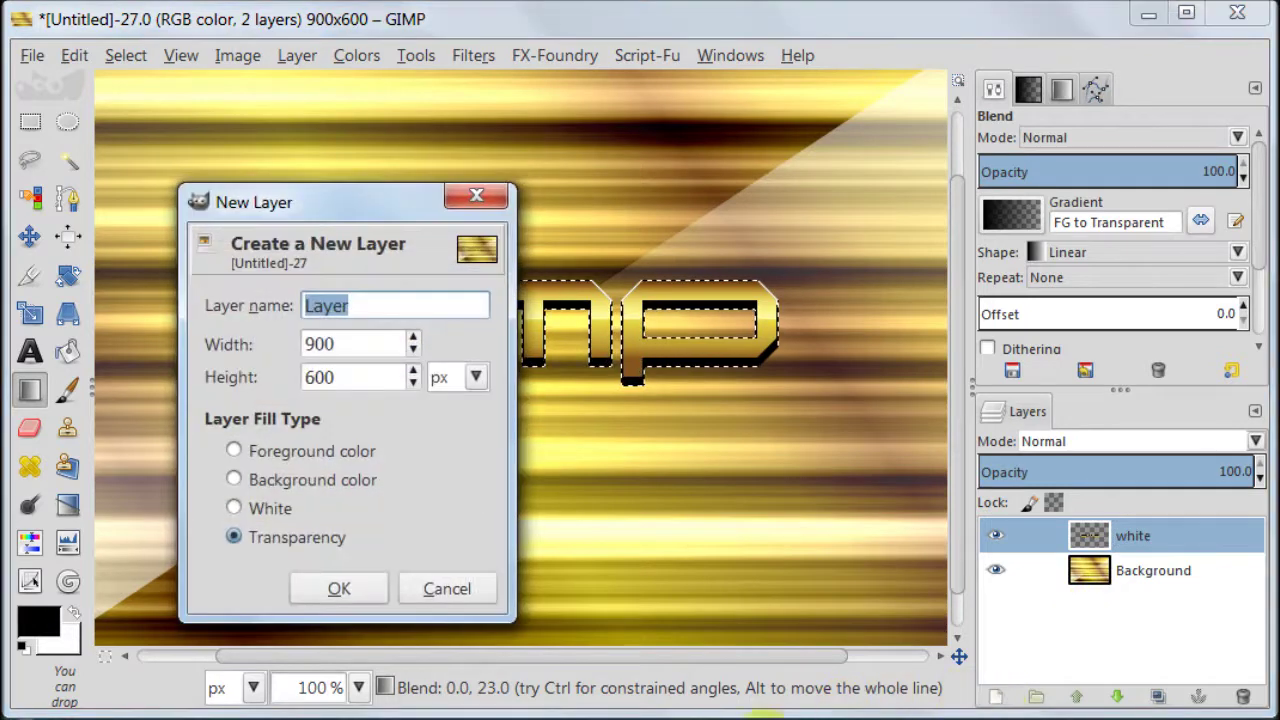
left_click(339, 589)
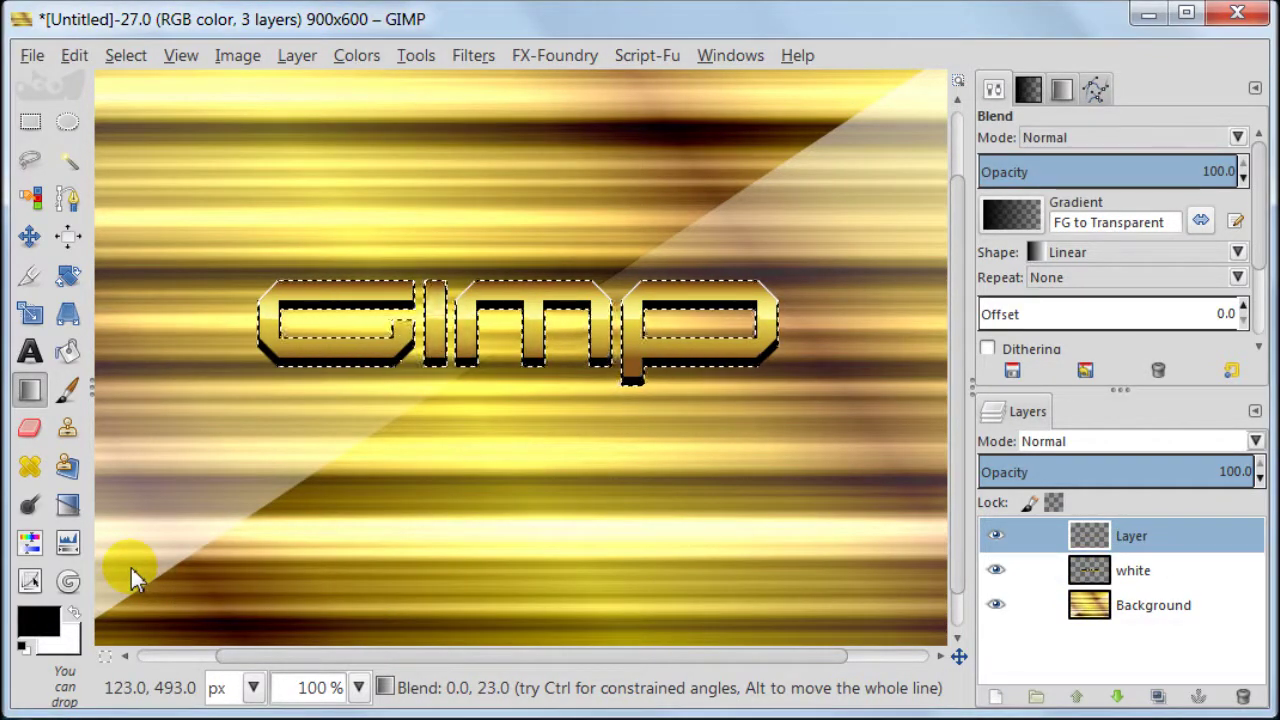
Bucket-fill the text selection black, clear the selection, and lower the layer below white.
left_click(68, 352)
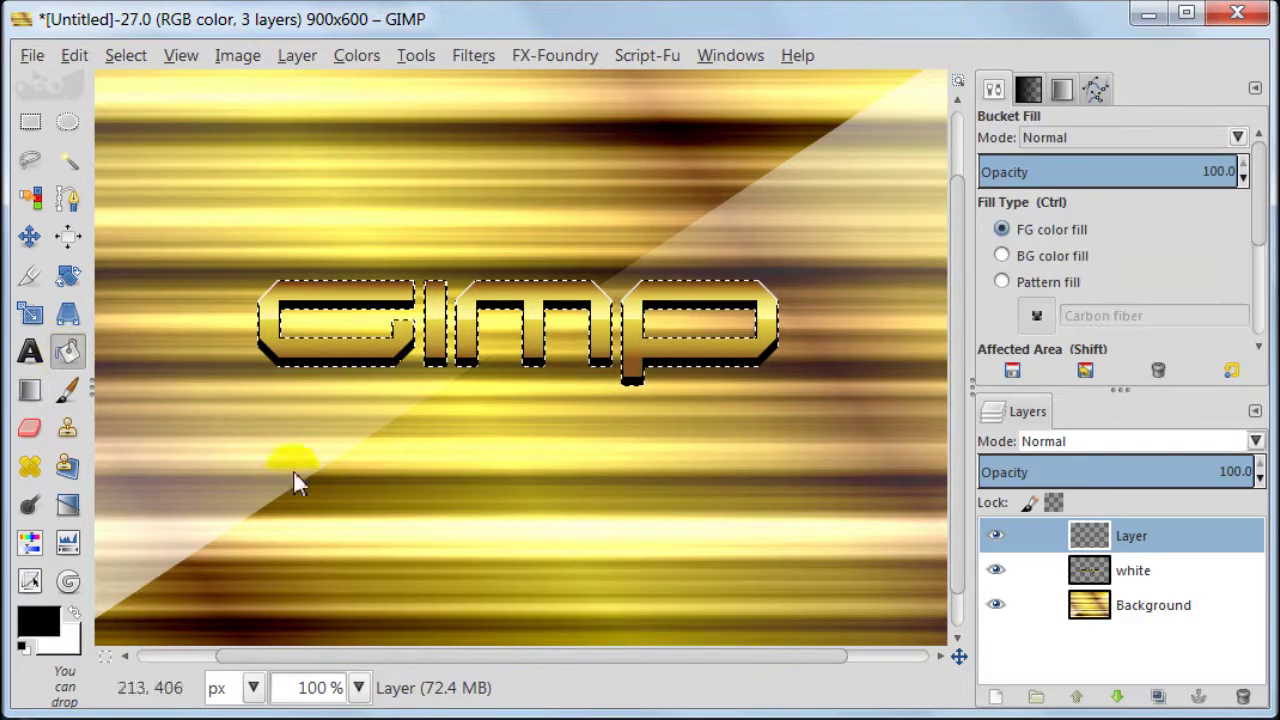
left_click(533, 325)
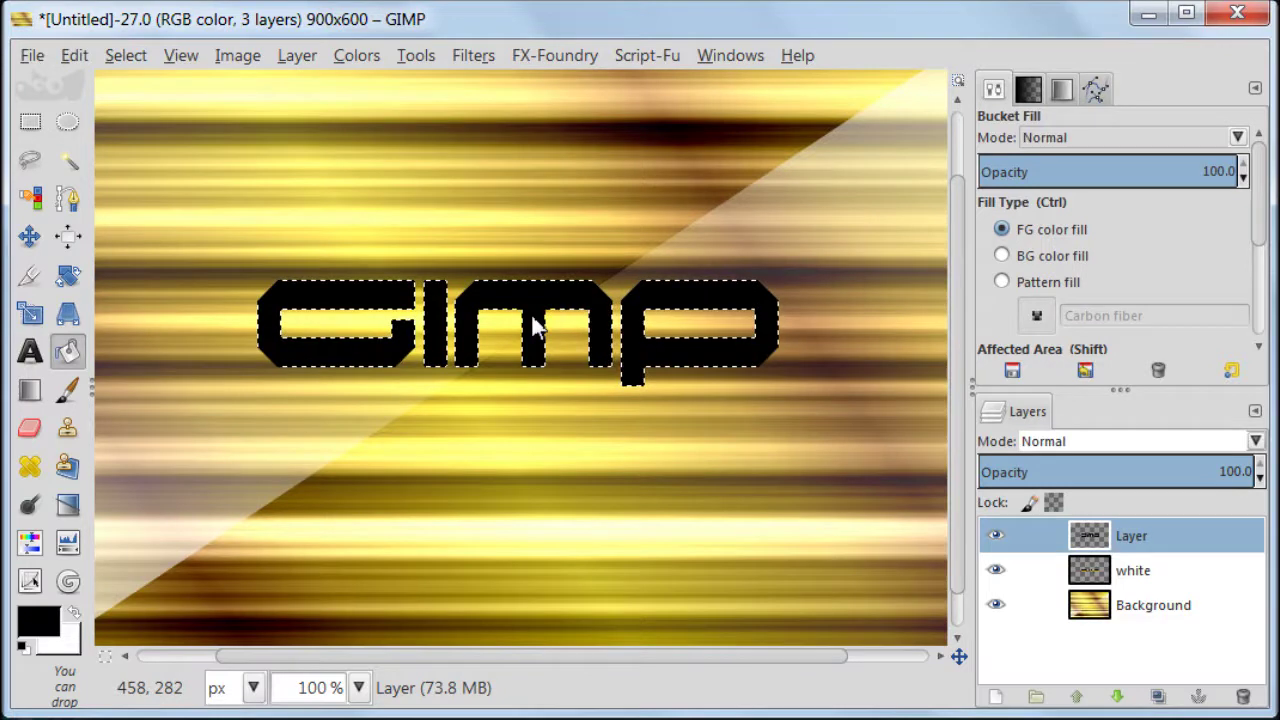
left_click(140, 70)
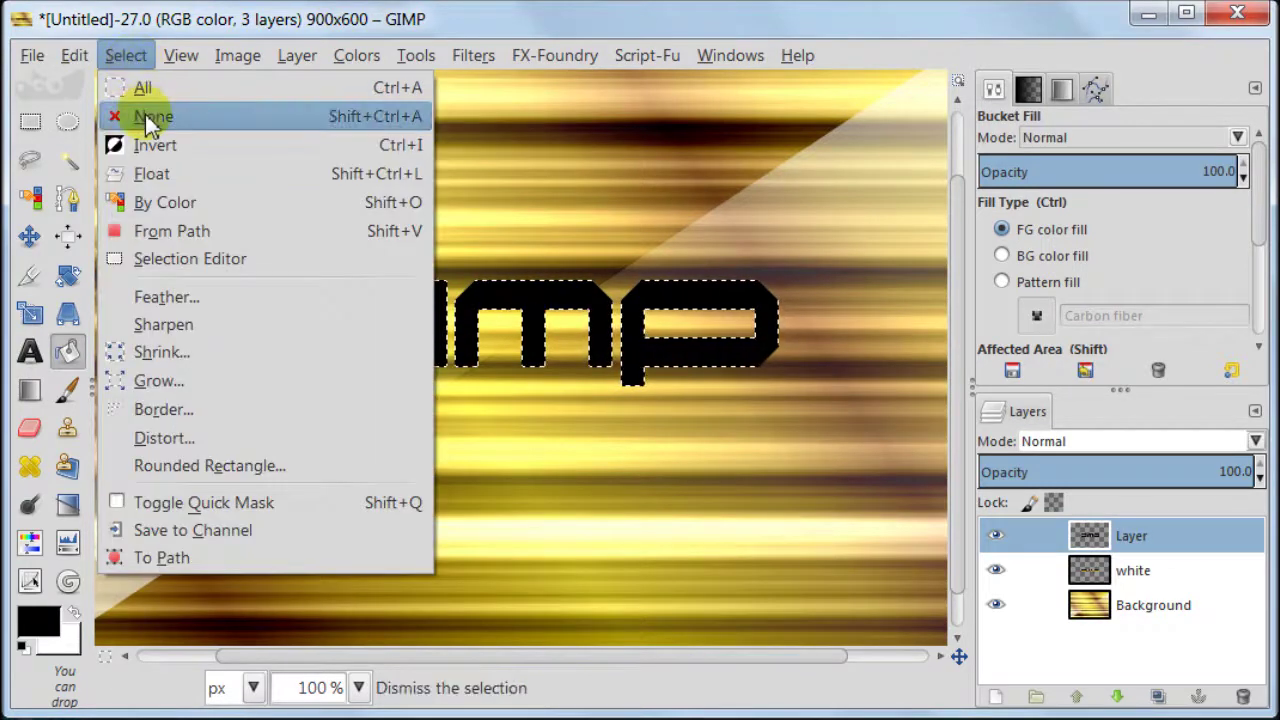
left_click(140, 114)
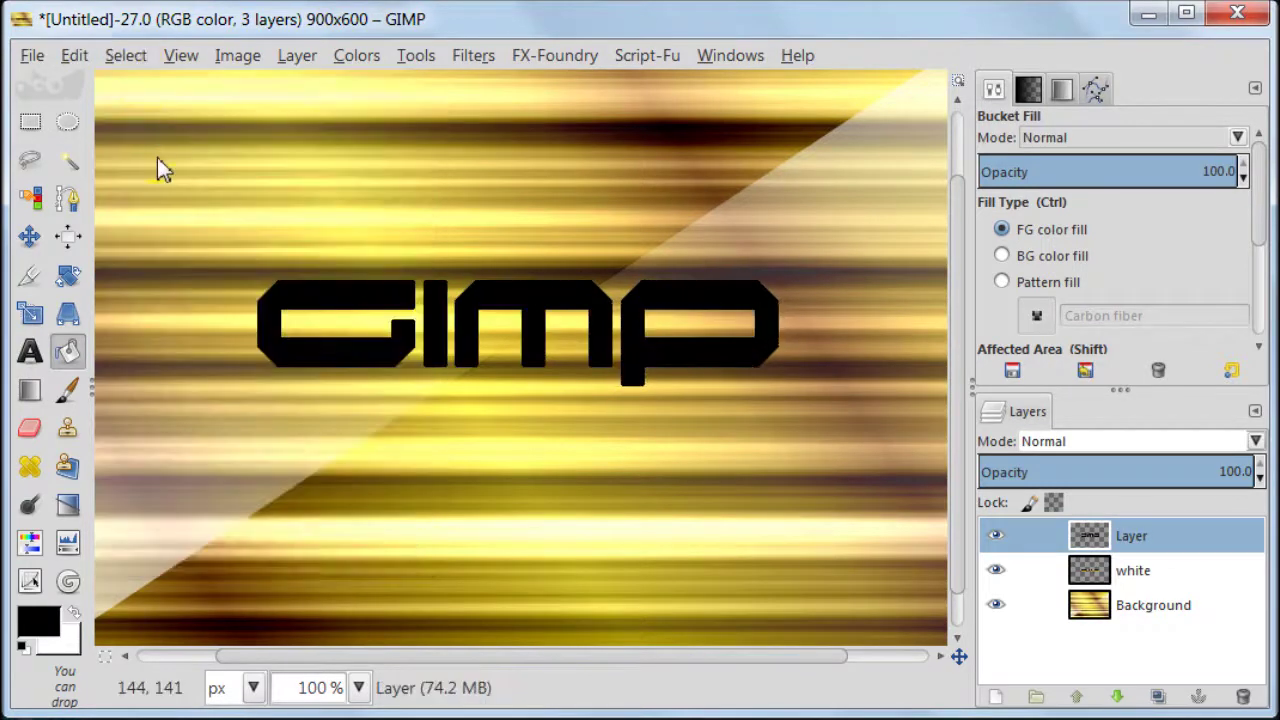
left_click(1117, 697)
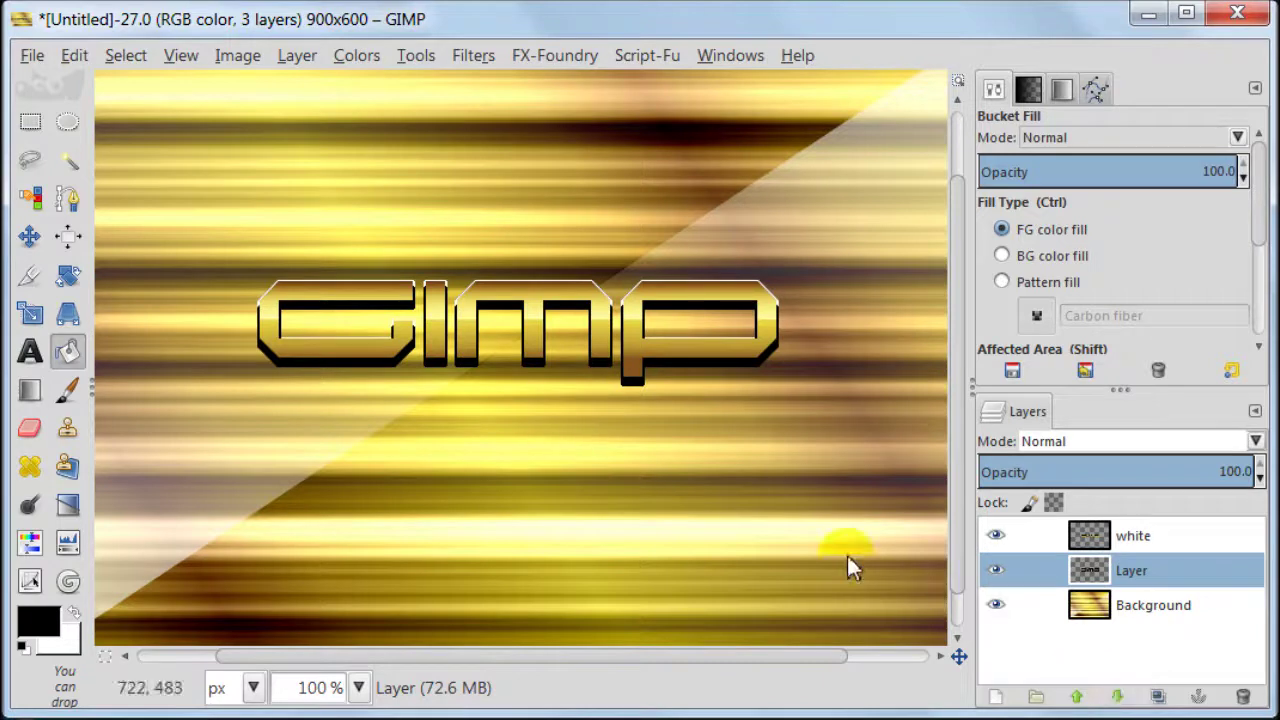
left_click(471, 57)
Apply a 5 px Gaussian Blur to the black text silhouette layer.
mouse_move(486, 207)
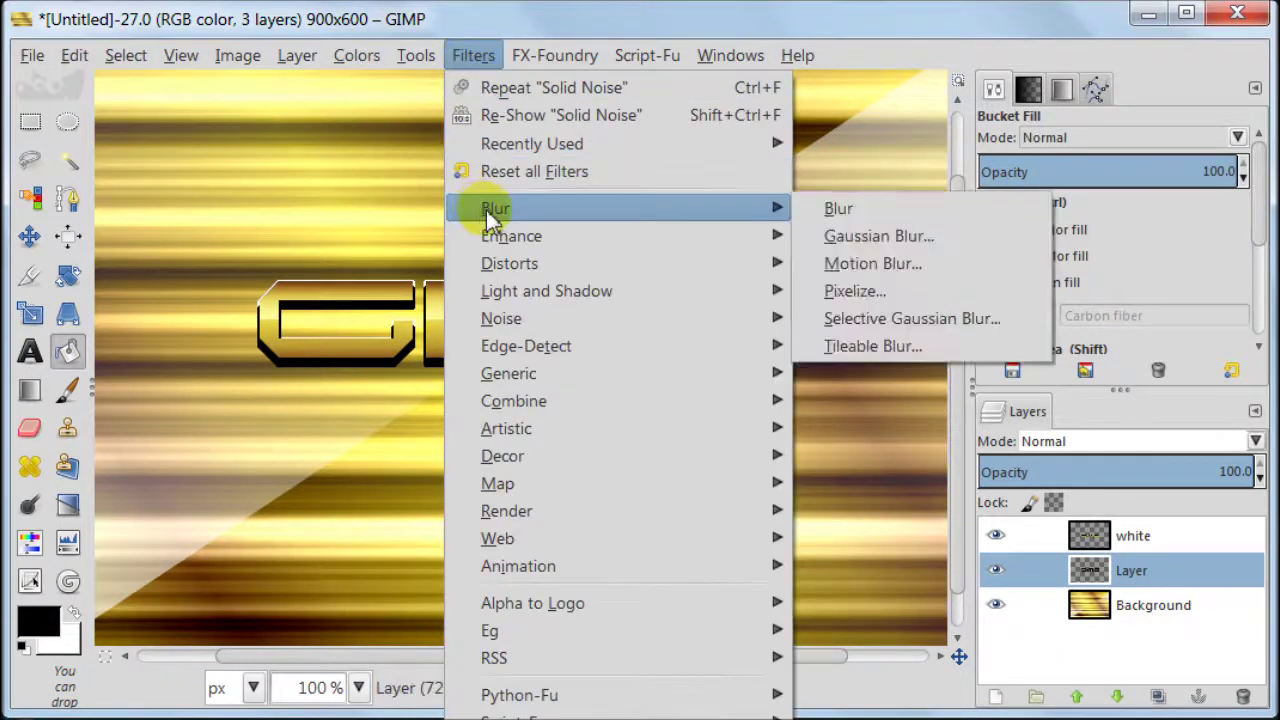
left_click(937, 237)
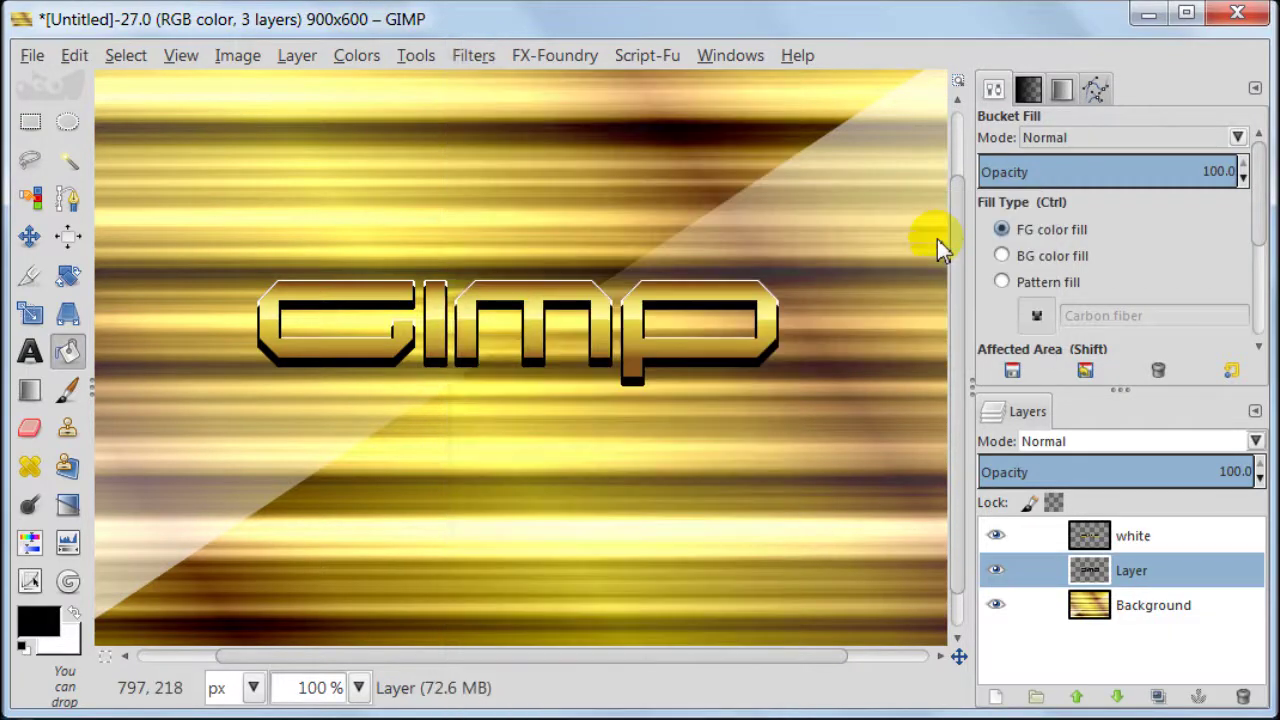
left_click_drag(186, 440, 120, 445)
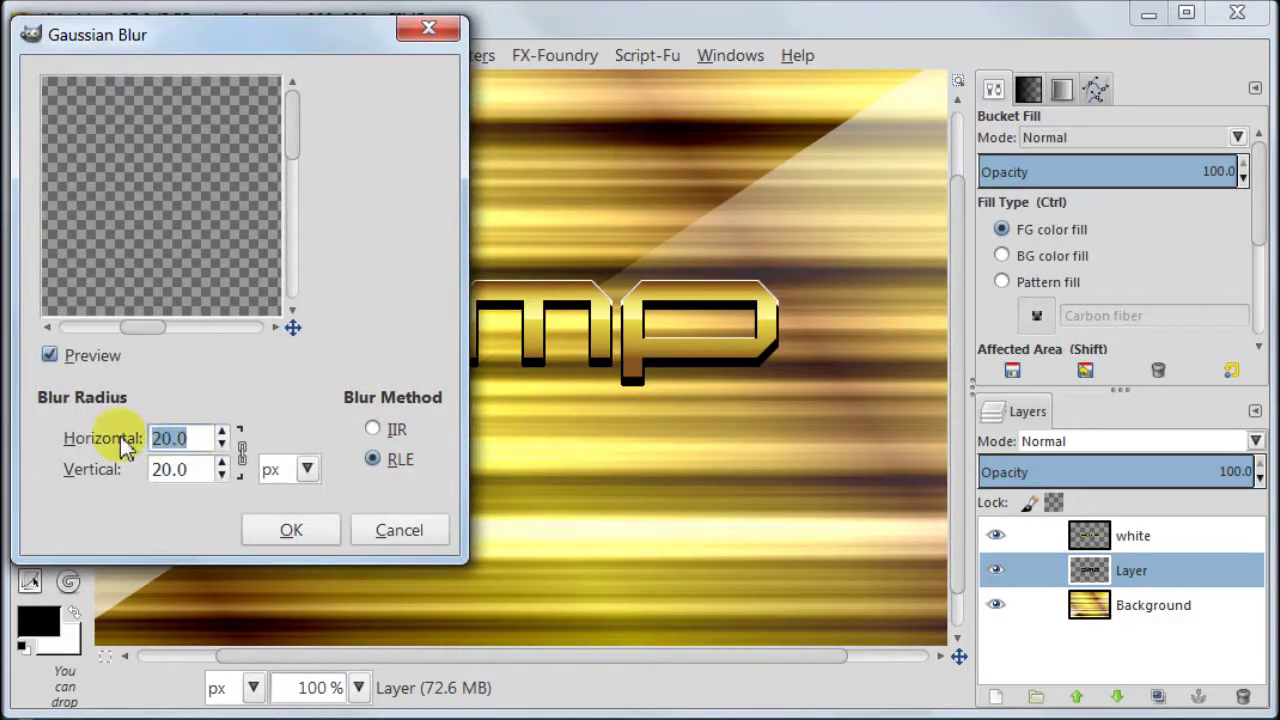
type("5")
key("Return")
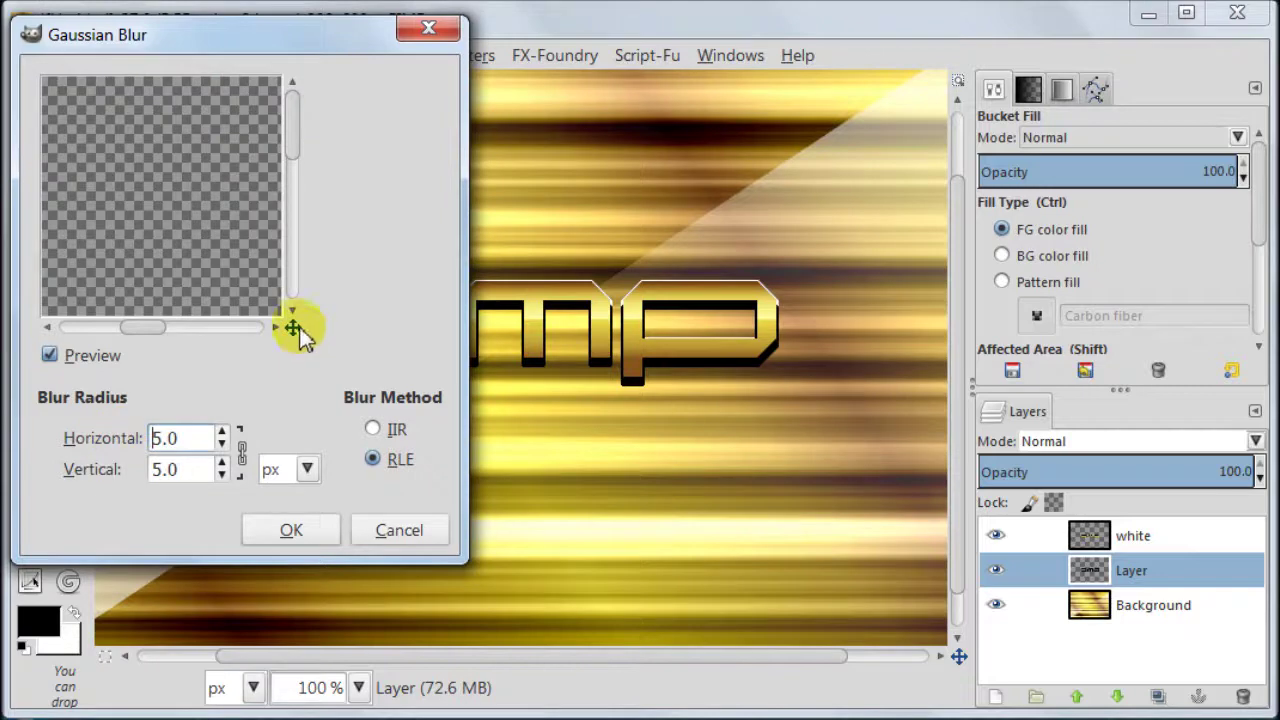
left_click_drag(296, 330, 296, 343)
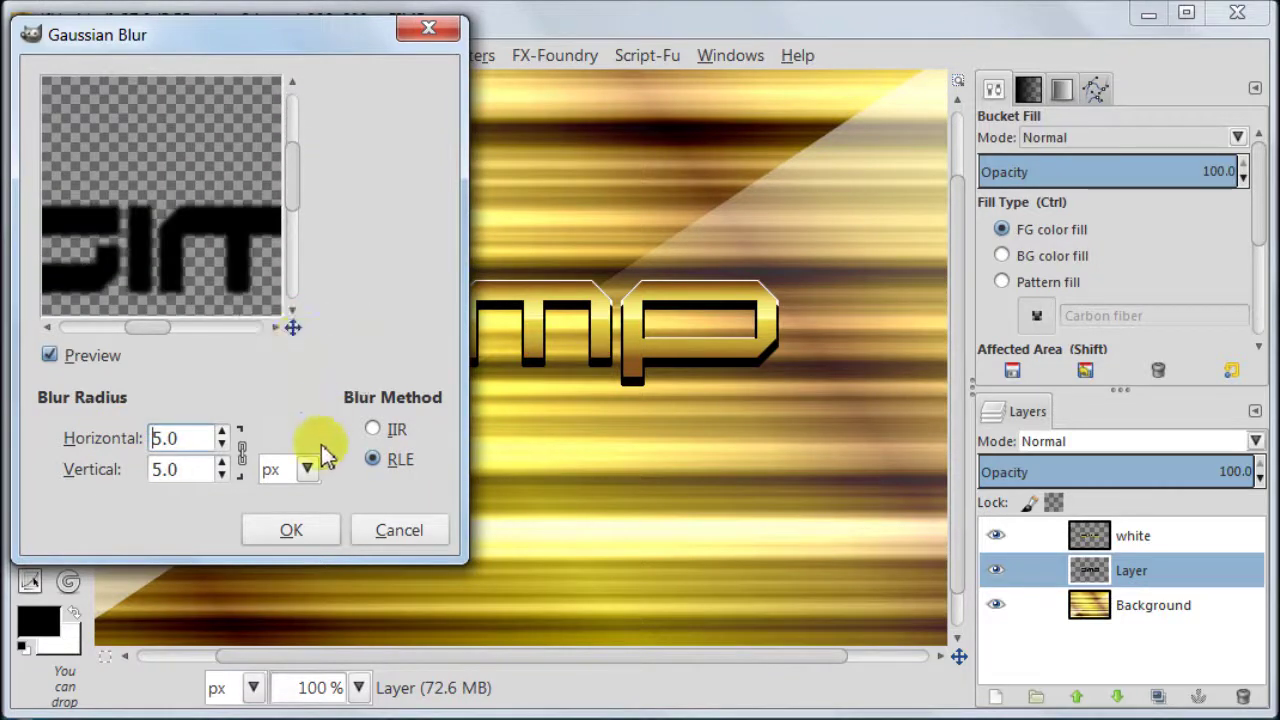
left_click(292, 531)
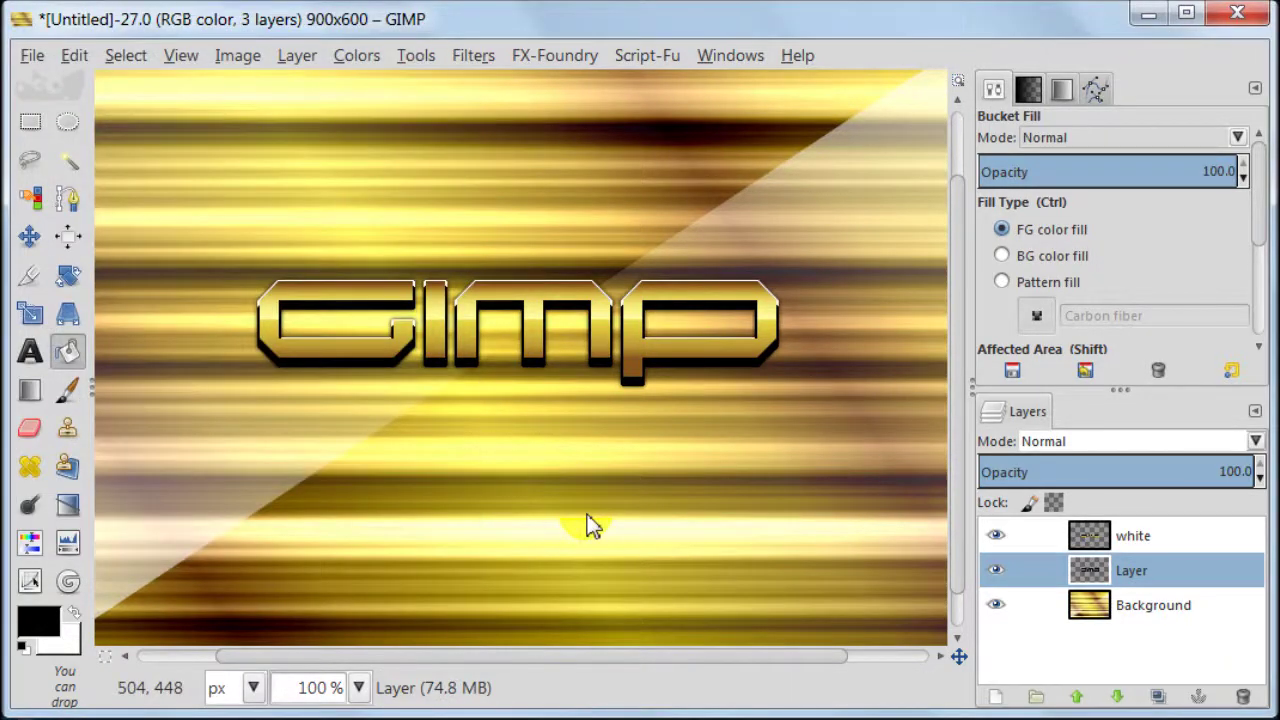
Duplicate the shadow layer, blur the copy at 20 px, and duplicate it again as Layer copy #1.
left_click(1158, 697)
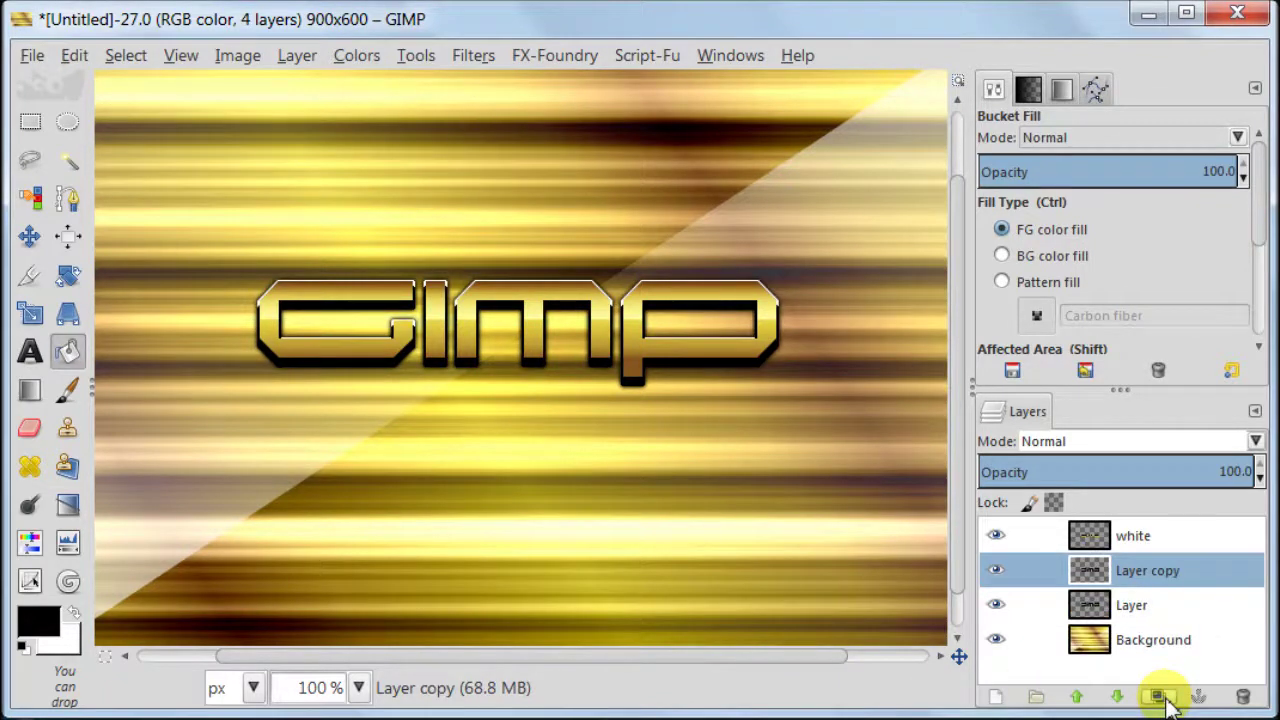
left_click(475, 55)
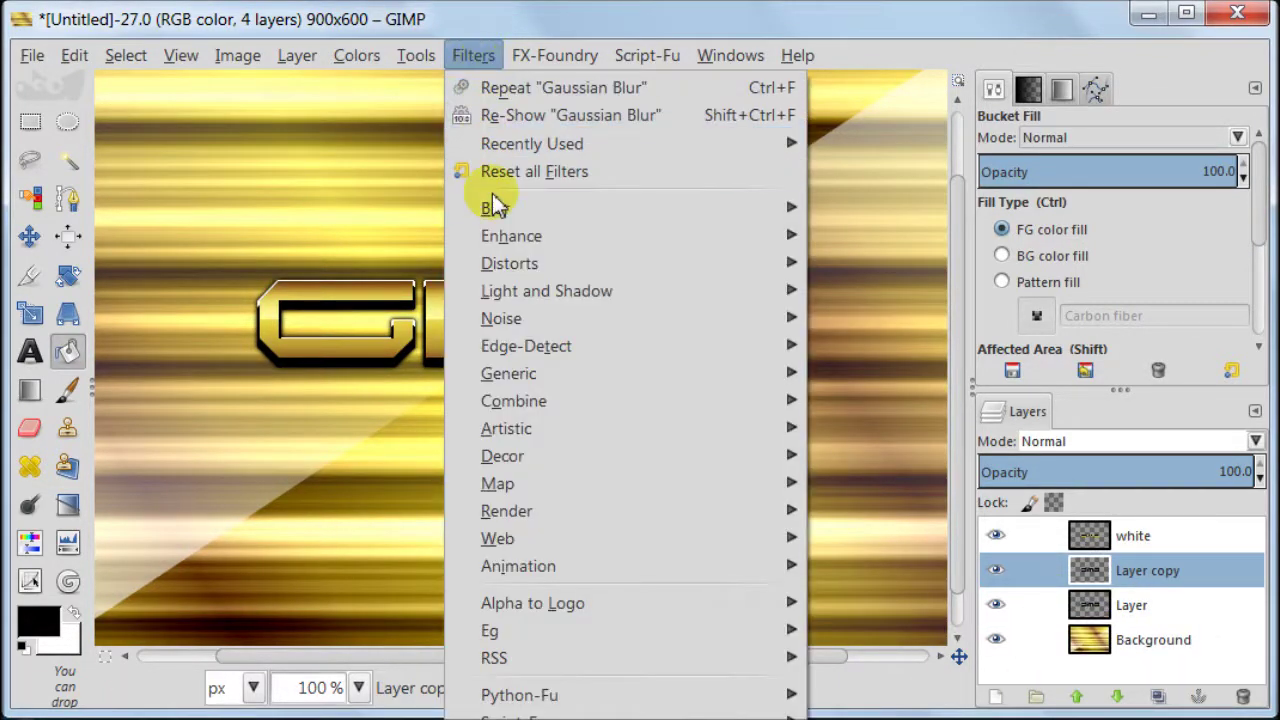
mouse_move(560, 207)
left_click(945, 238)
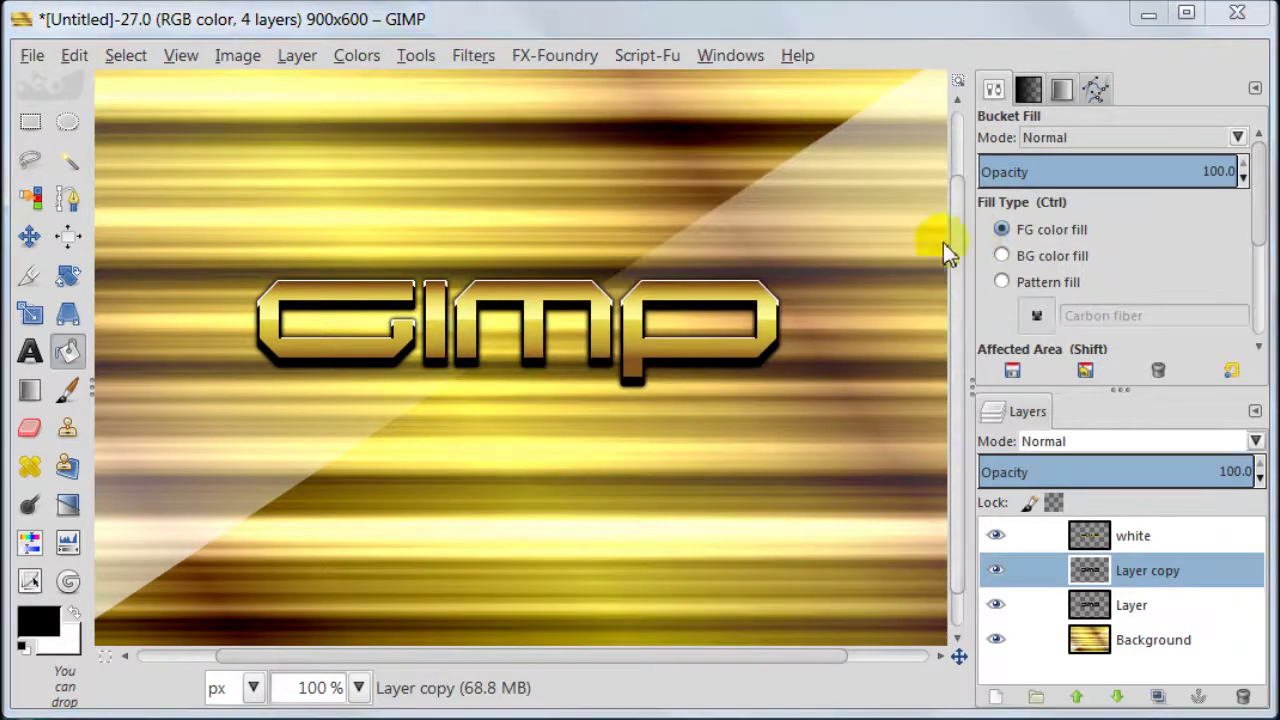
left_click_drag(197, 455, 122, 453)
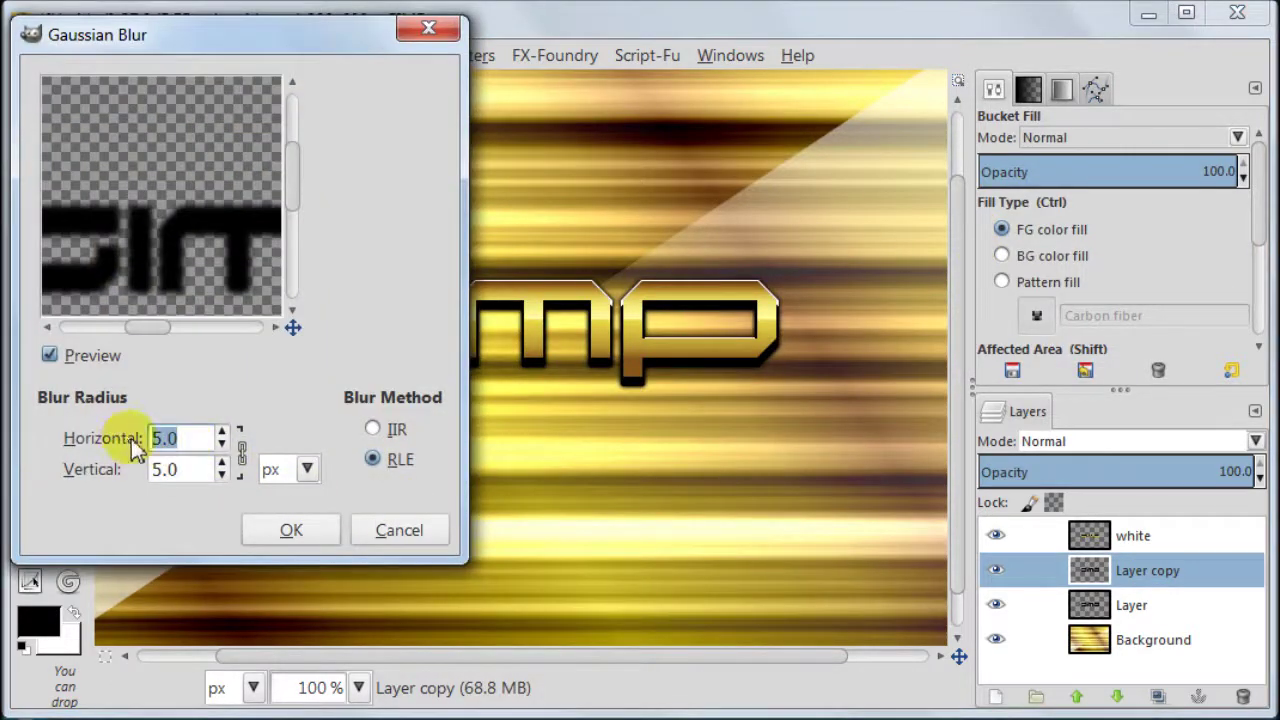
type("20")
key("Tab")
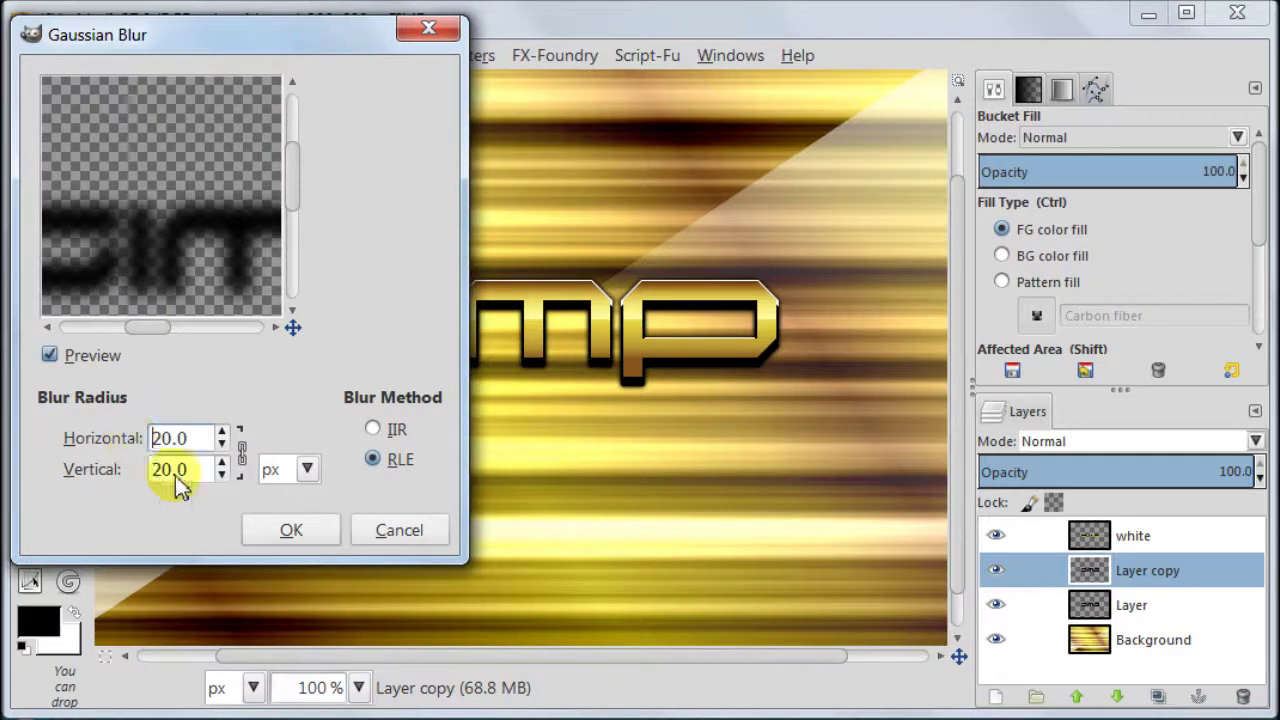
left_click(330, 530)
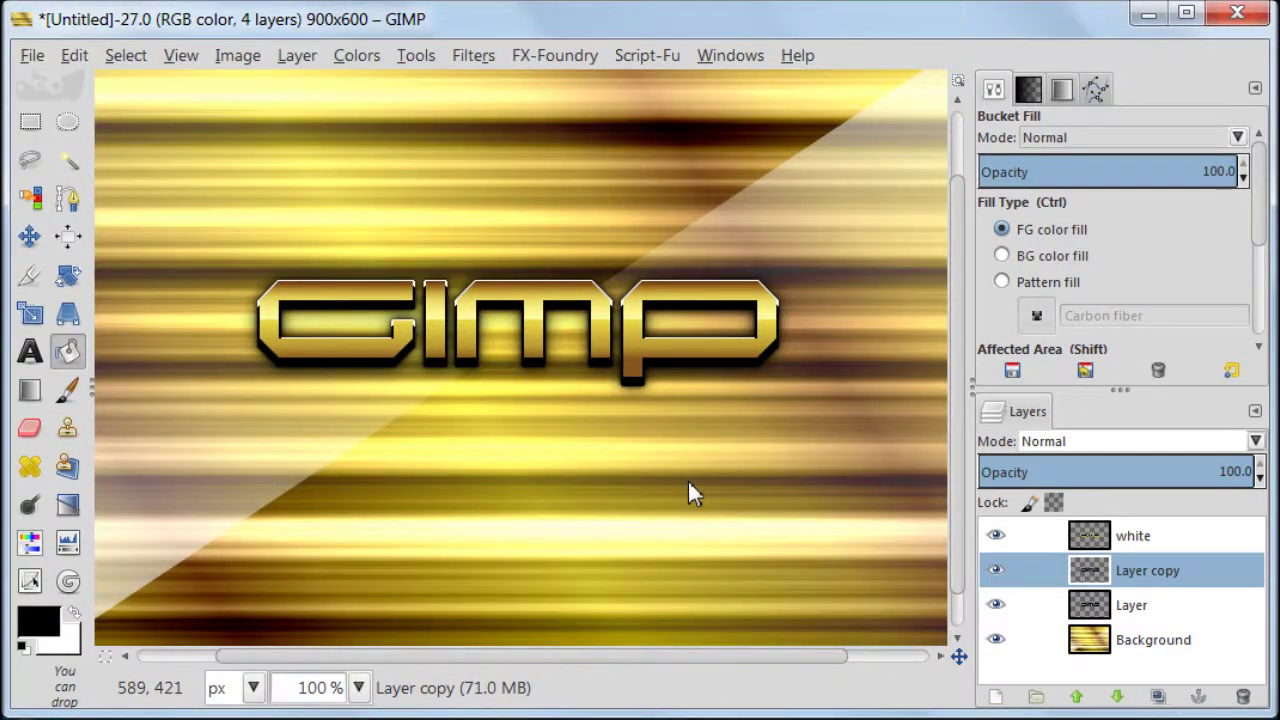
left_click(1158, 696)
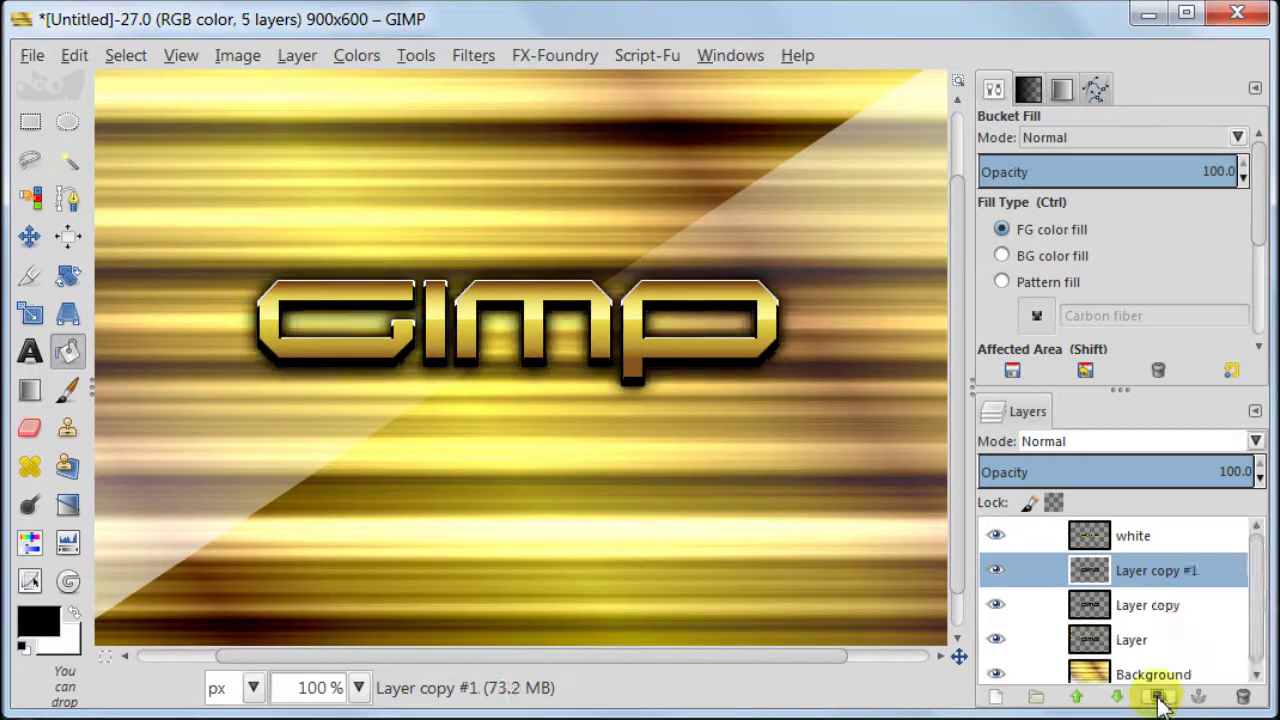
Lower Layer copy #1 opacity to 28.7, keep it visible, and zoom the canvas to 75%.
left_click(1062, 473)
left_click(1005, 570)
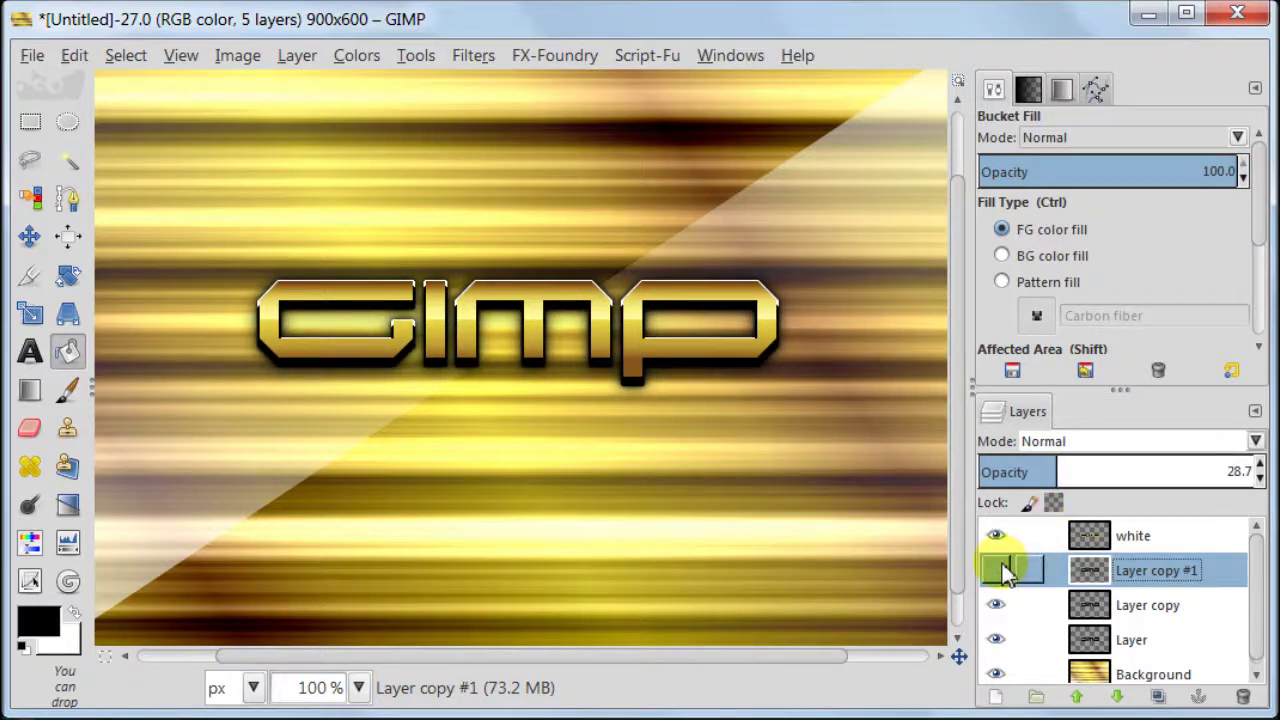
left_click(1000, 570)
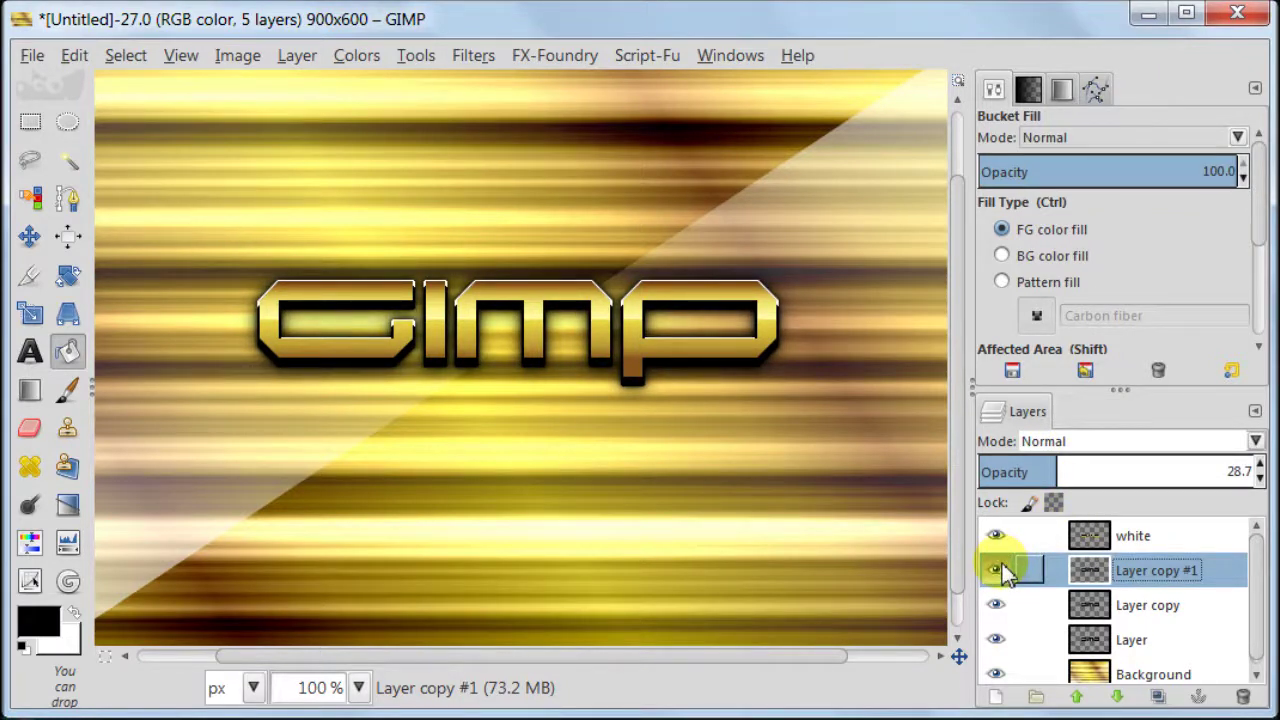
scroll(1258, 595, "down", 1)
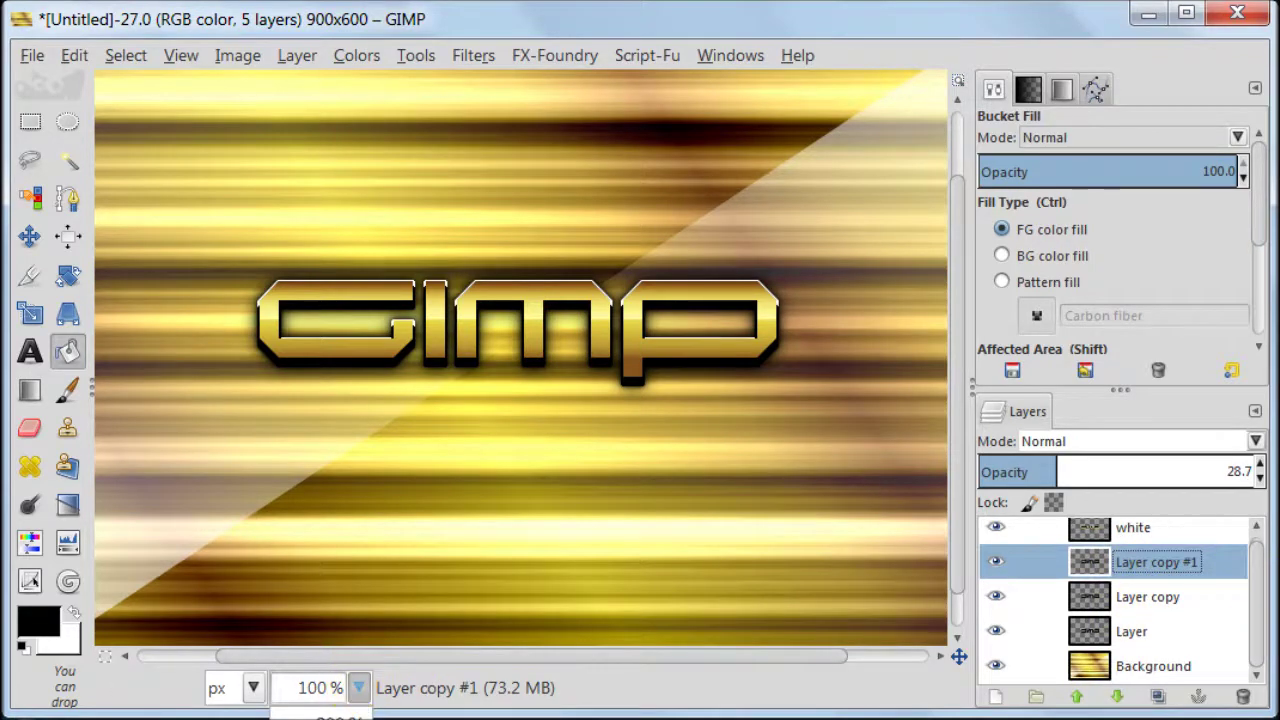
left_click(320, 712)
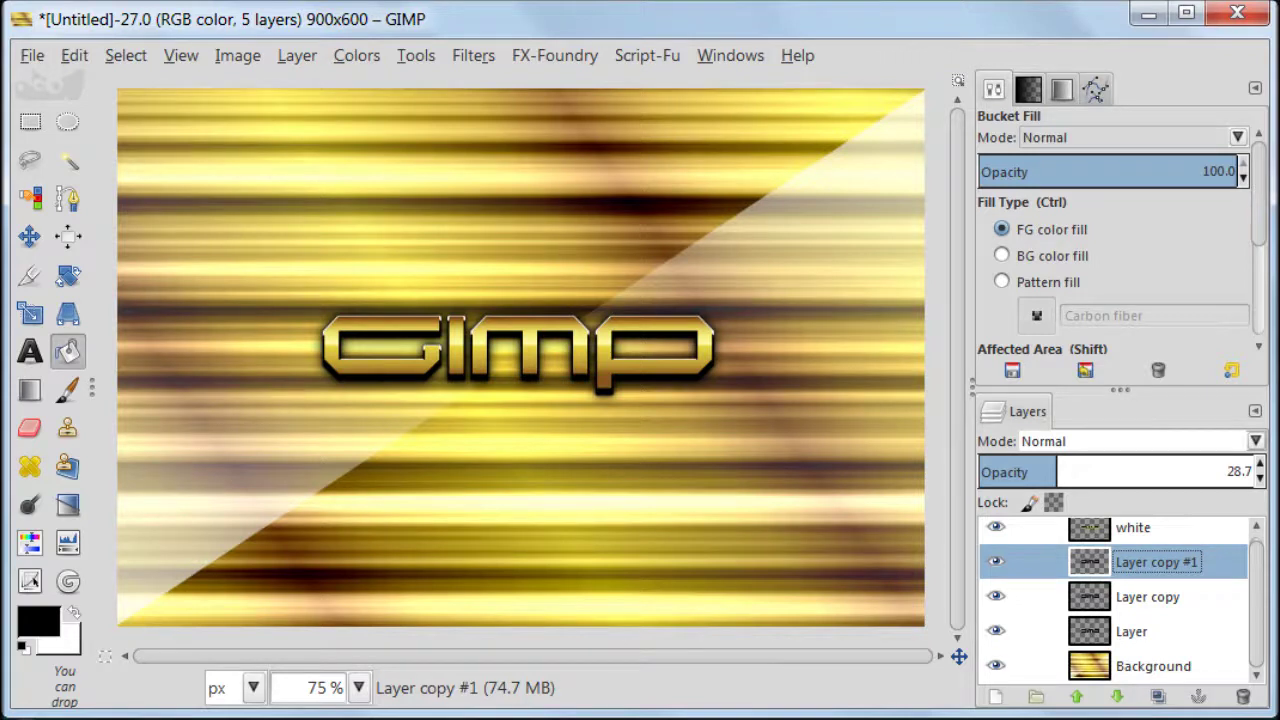
Merge all visible layers into a single Background layer.
left_click(234, 57)
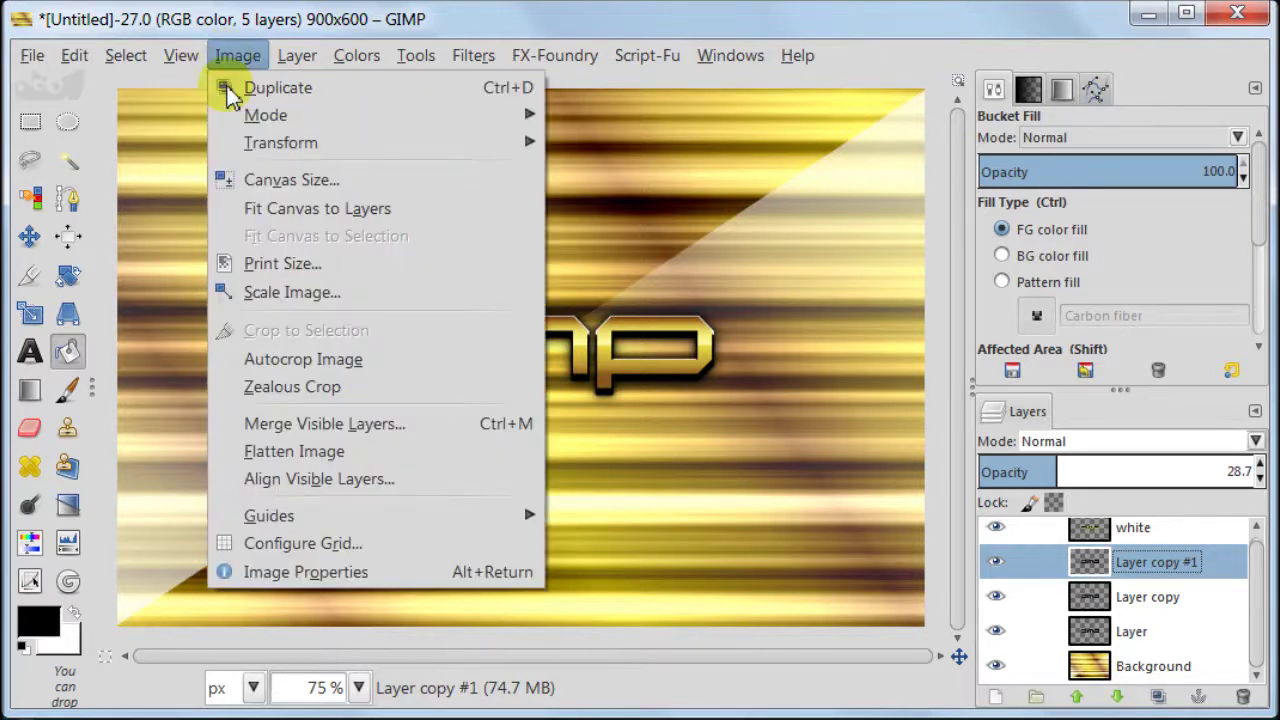
left_click(235, 424)
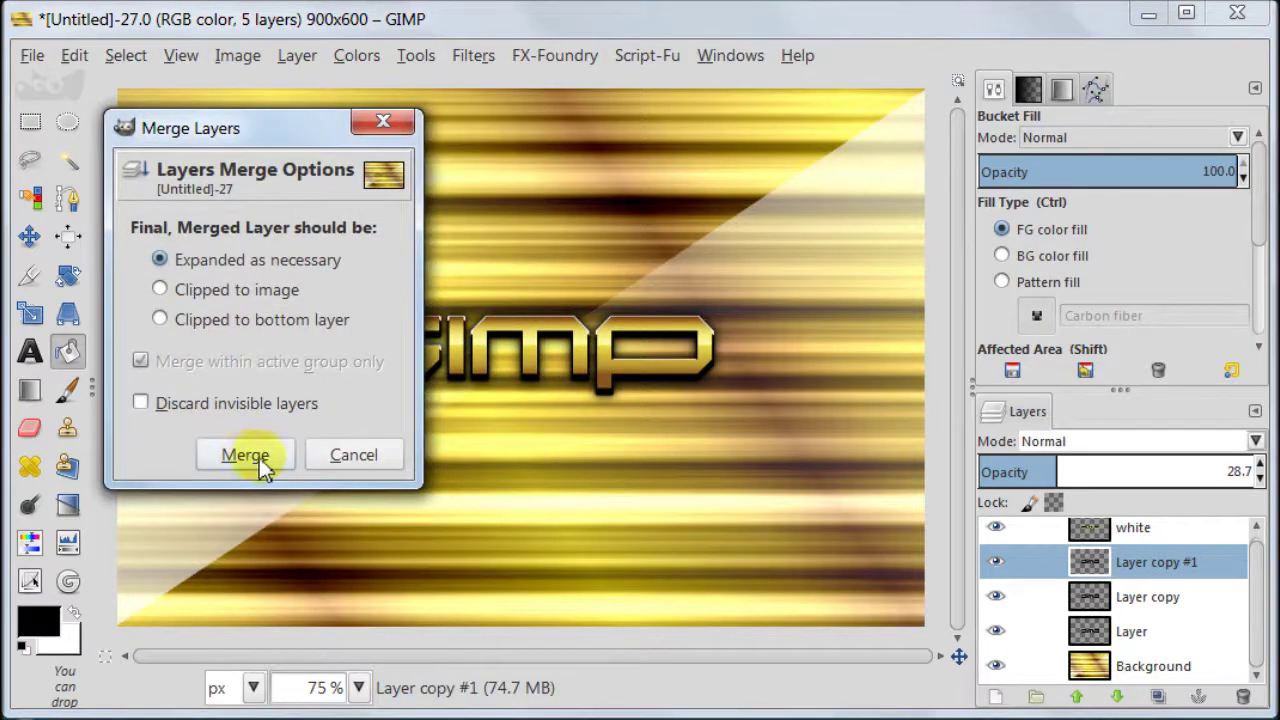
left_click(264, 458)
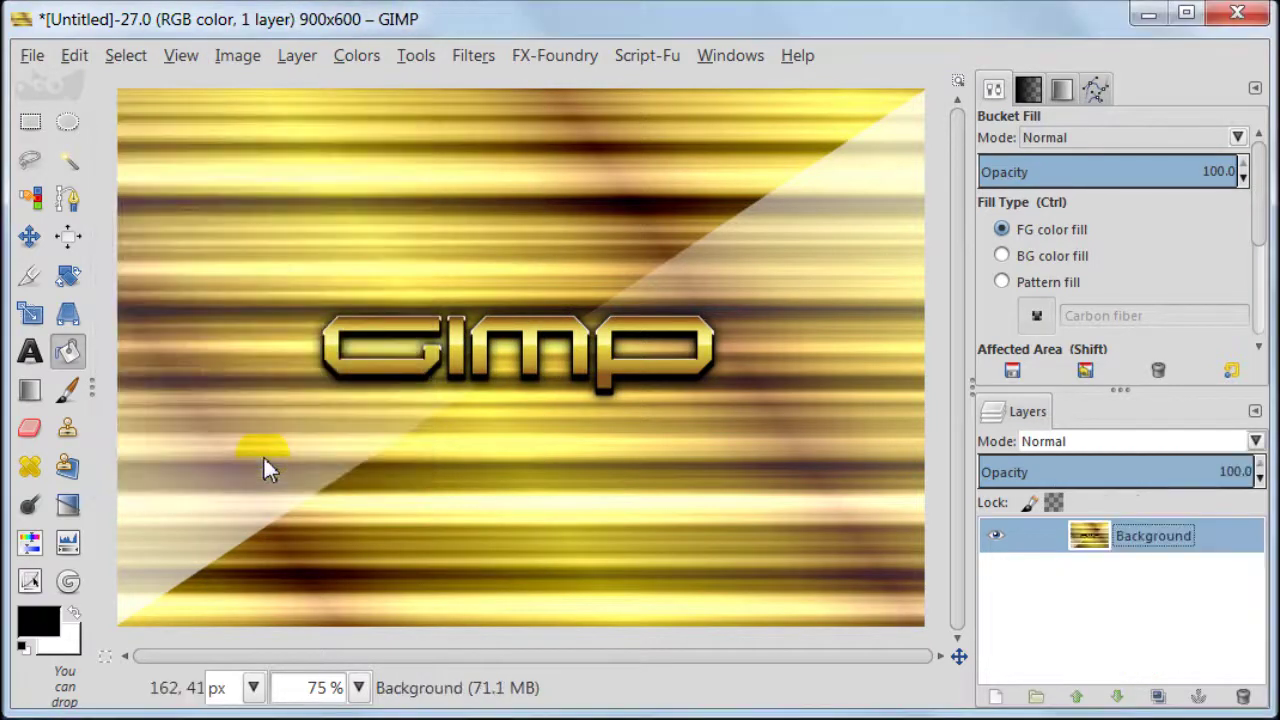
Add a new empty layer named Layer with Transparency fill above the Background.
left_click(997, 697)
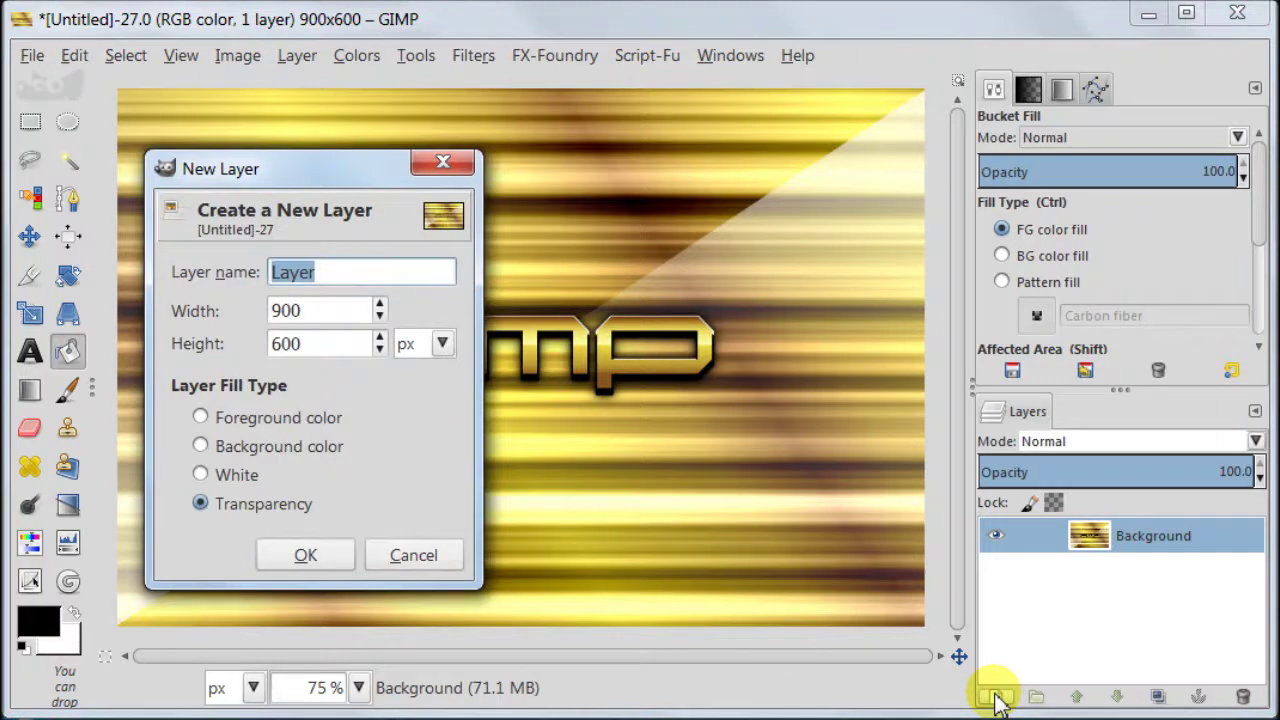
left_click(339, 553)
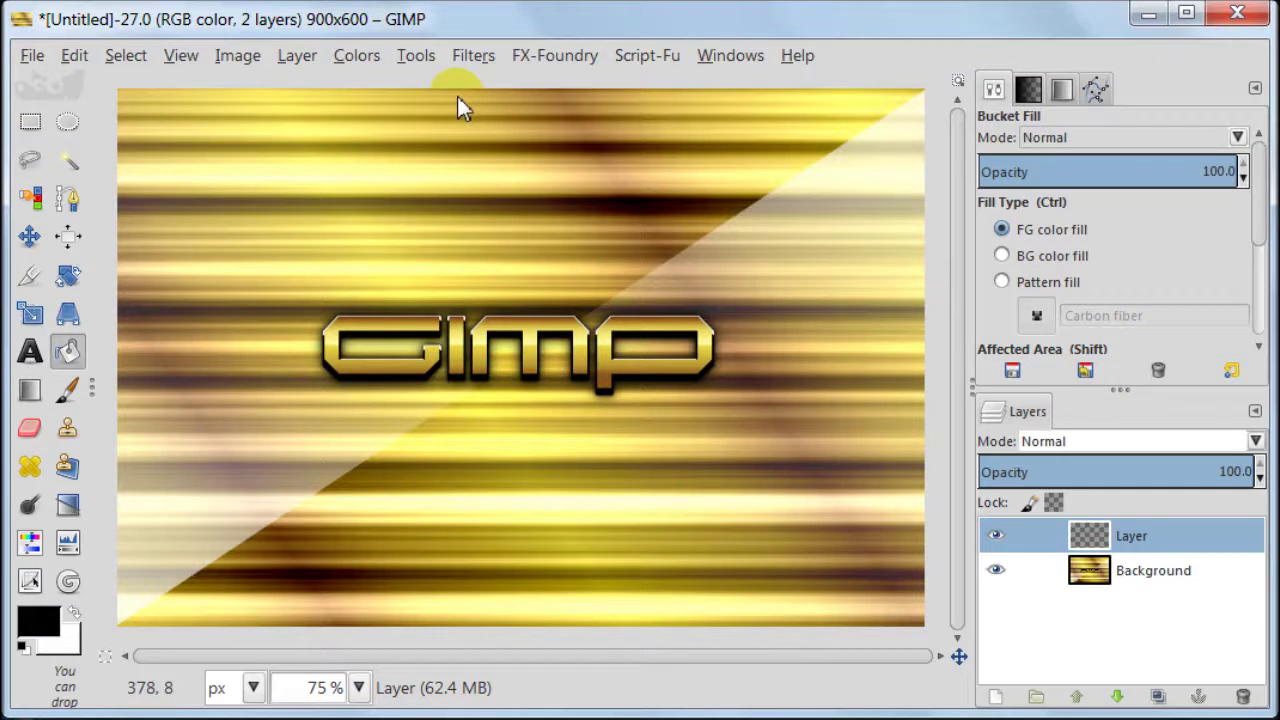
left_click(465, 57)
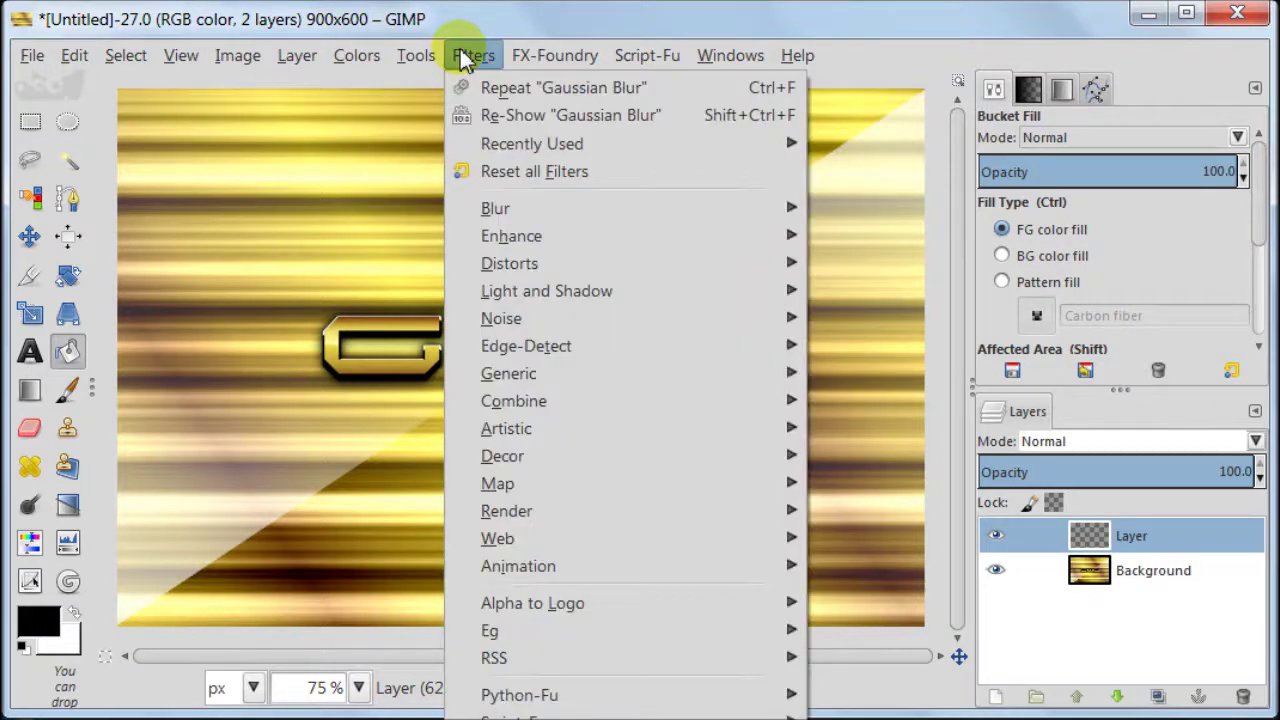
Render a GFlare_101 gradient flare centred at X 660, Y 273 on the empty layer.
mouse_move(500, 291)
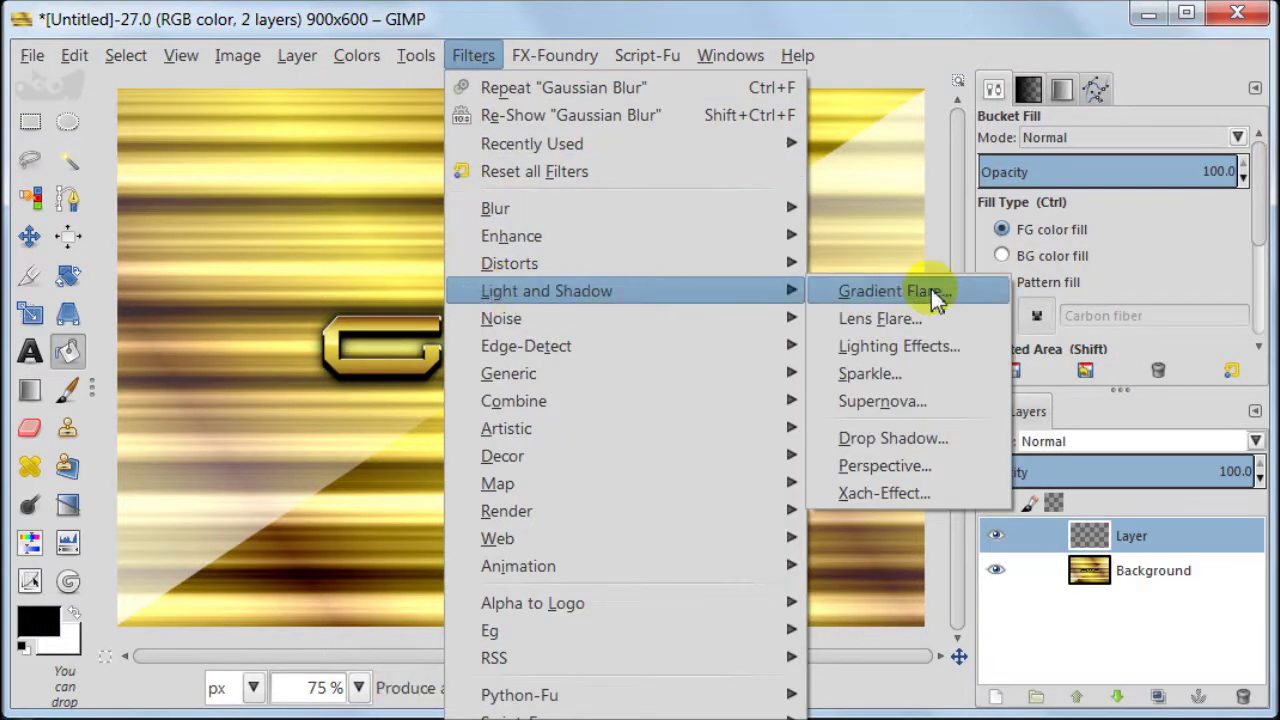
left_click(975, 291)
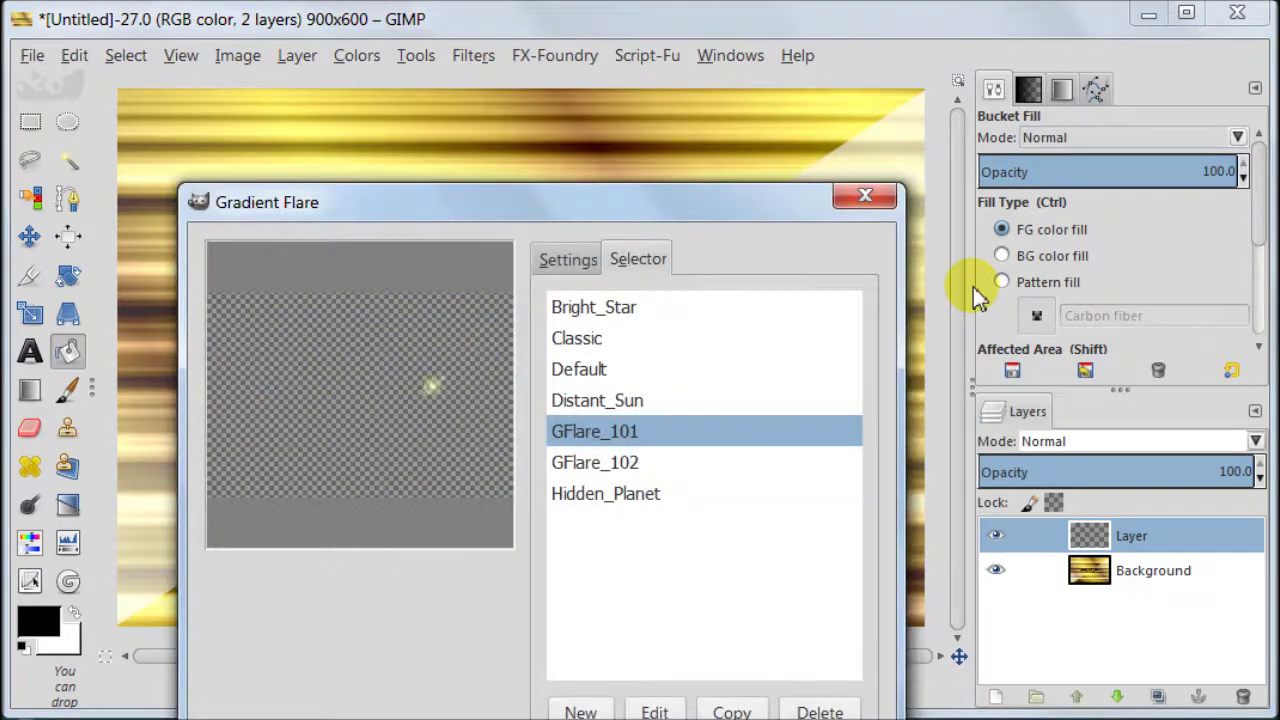
left_click_drag(764, 202, 752, 62)
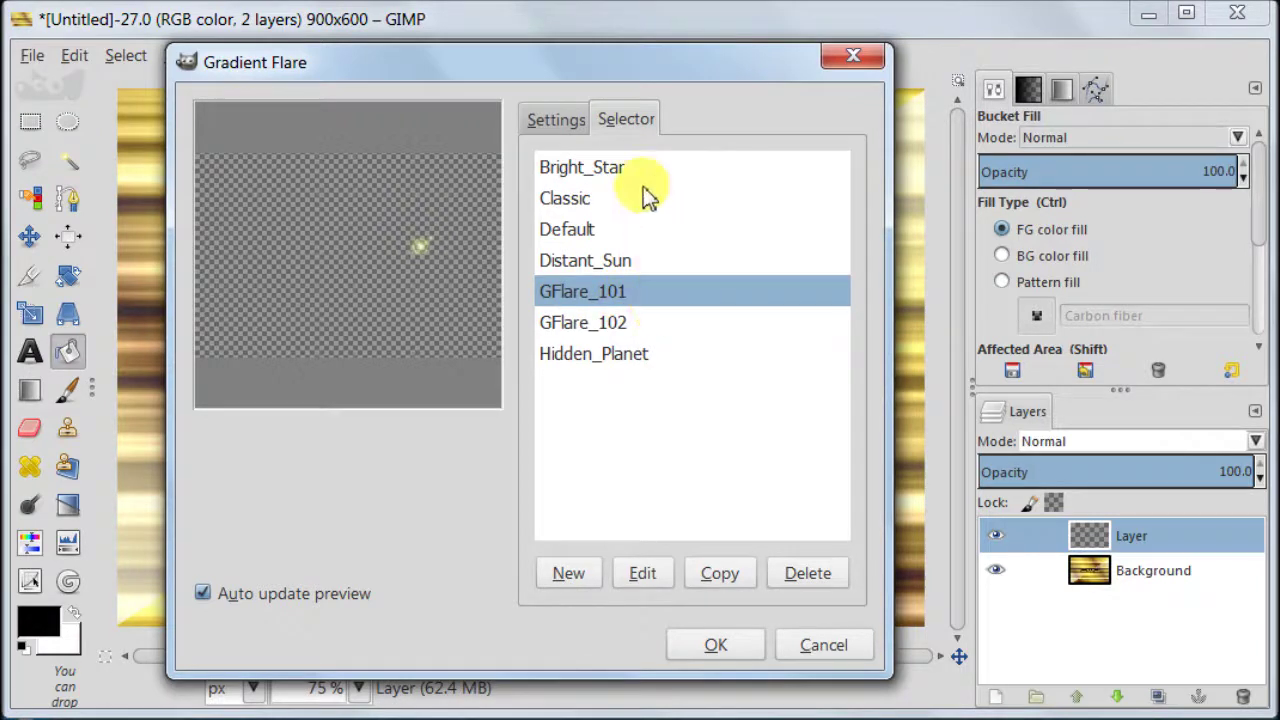
left_click(558, 121)
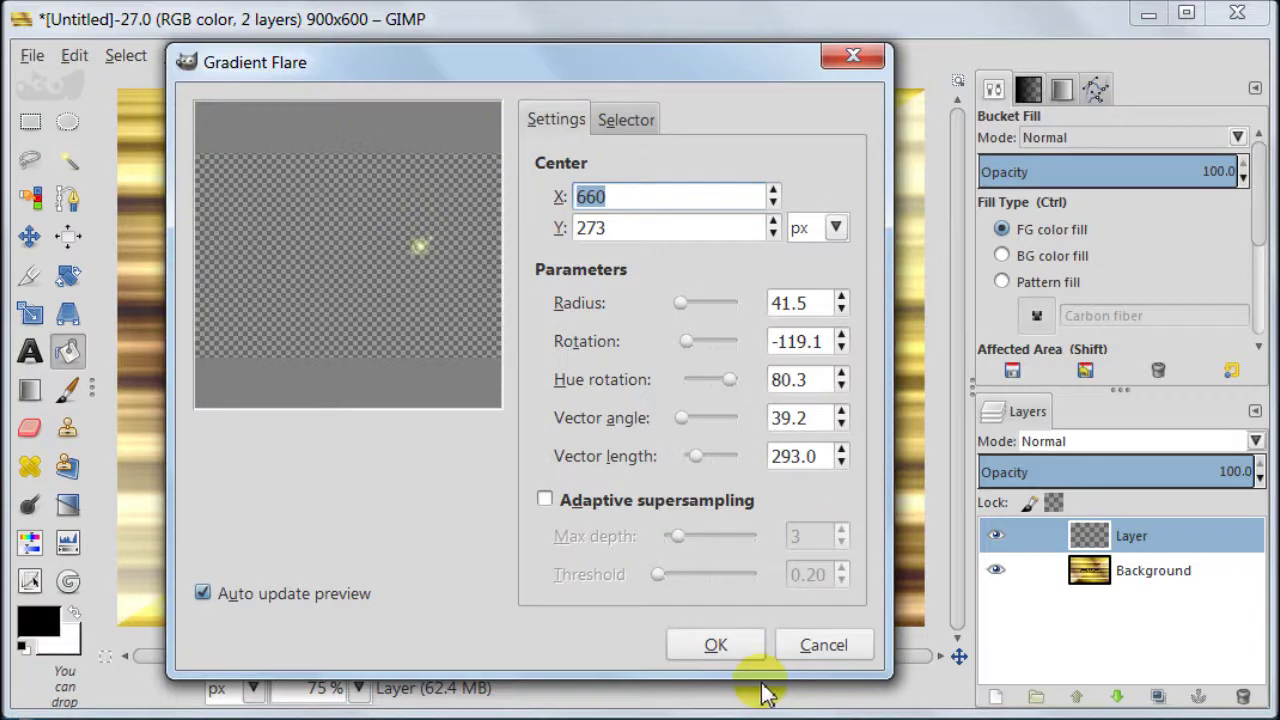
left_click(716, 645)
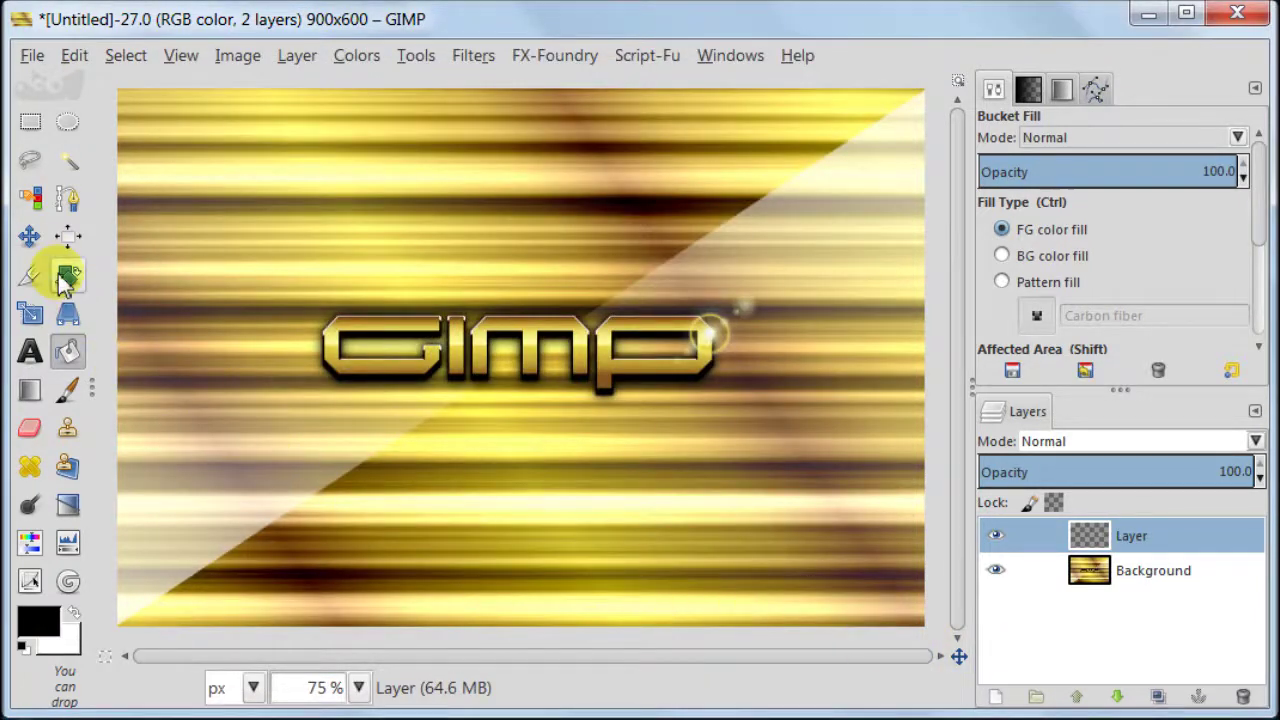
With the Move tool, nudge the flare layer up and left onto the P's upper-right corner.
left_click(30, 236)
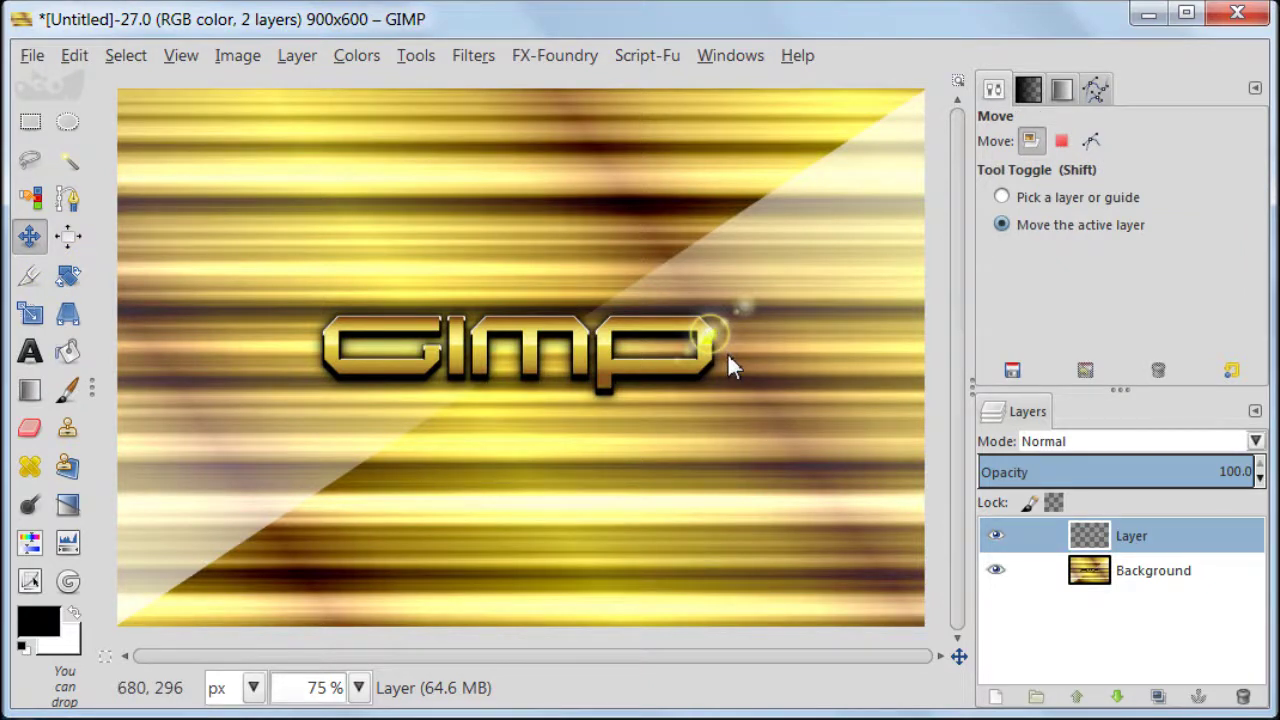
key("ctrl+z")
key("ctrl+z")
key("ctrl+z")
key("ctrl+z")
key("ctrl+z")
key("ctrl+z")
key("ctrl+z")
key("ctrl+z")
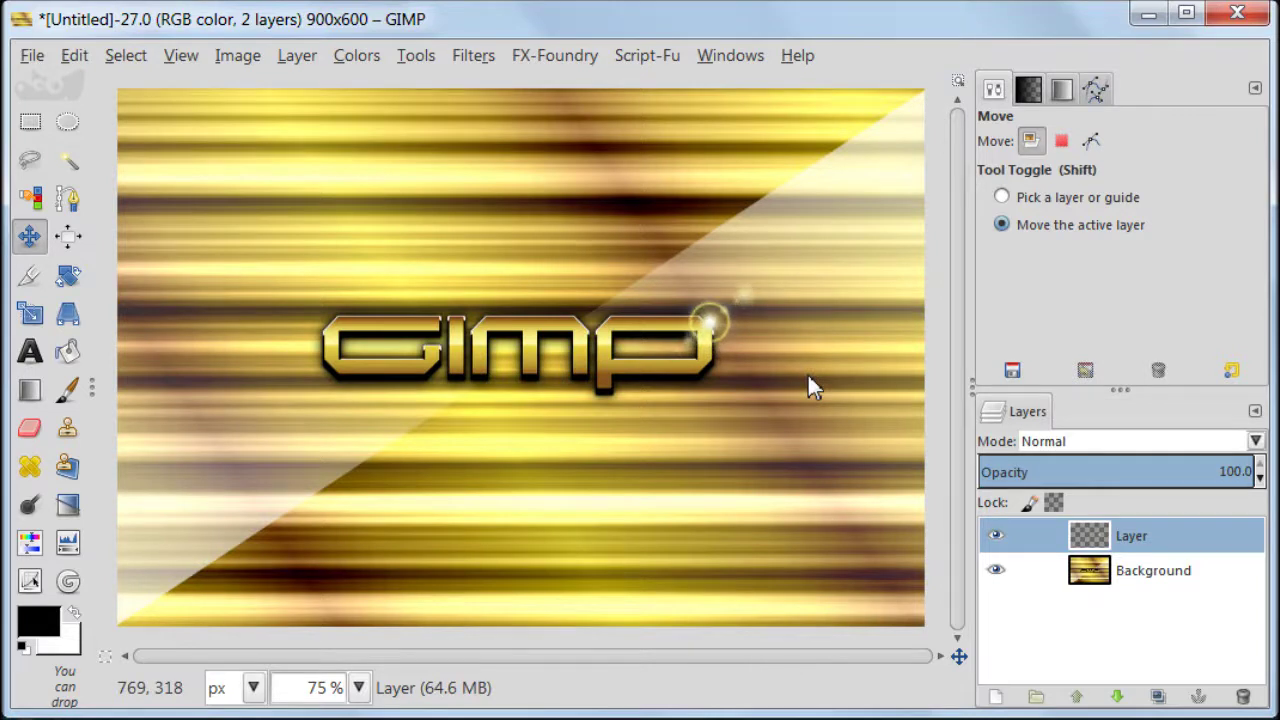
key("ctrl+z")
key("ctrl+z")
key("ctrl+z")
key("ctrl+z")
key("ctrl+z")
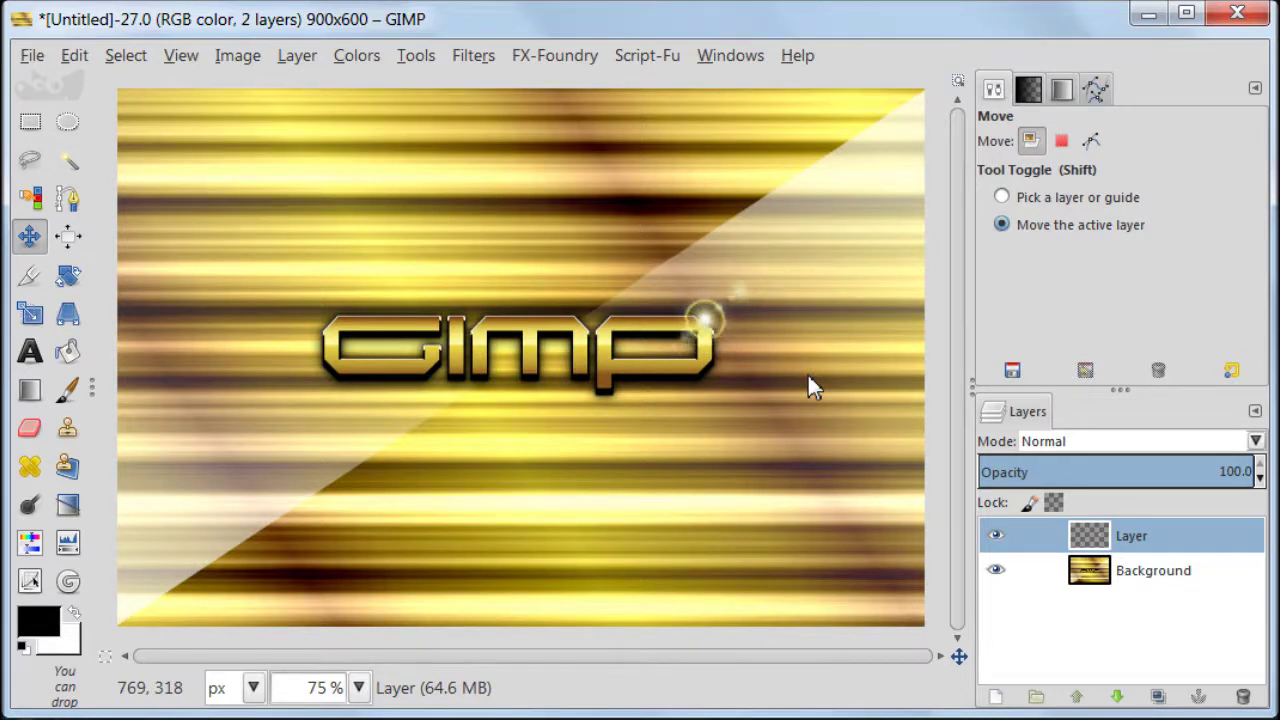
key("ctrl+z")
key("ctrl+z")
key("ctrl+z")
key("ctrl+z")
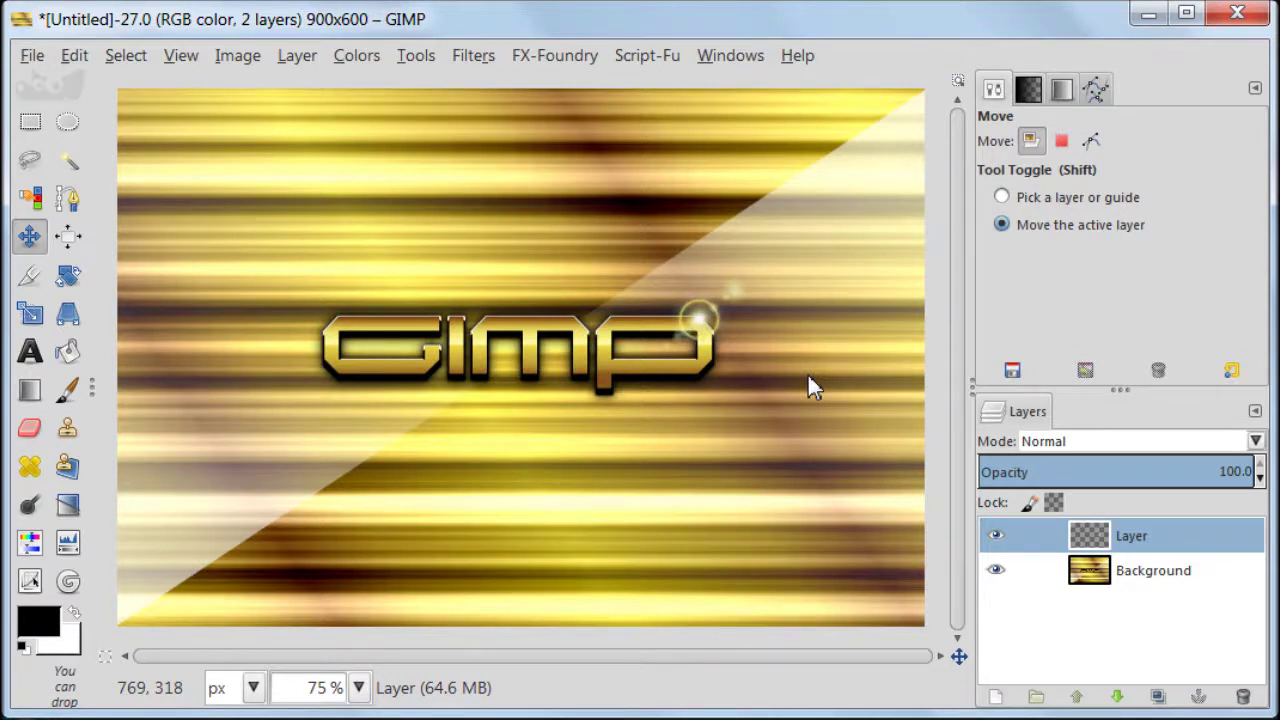
key("ctrl+z")
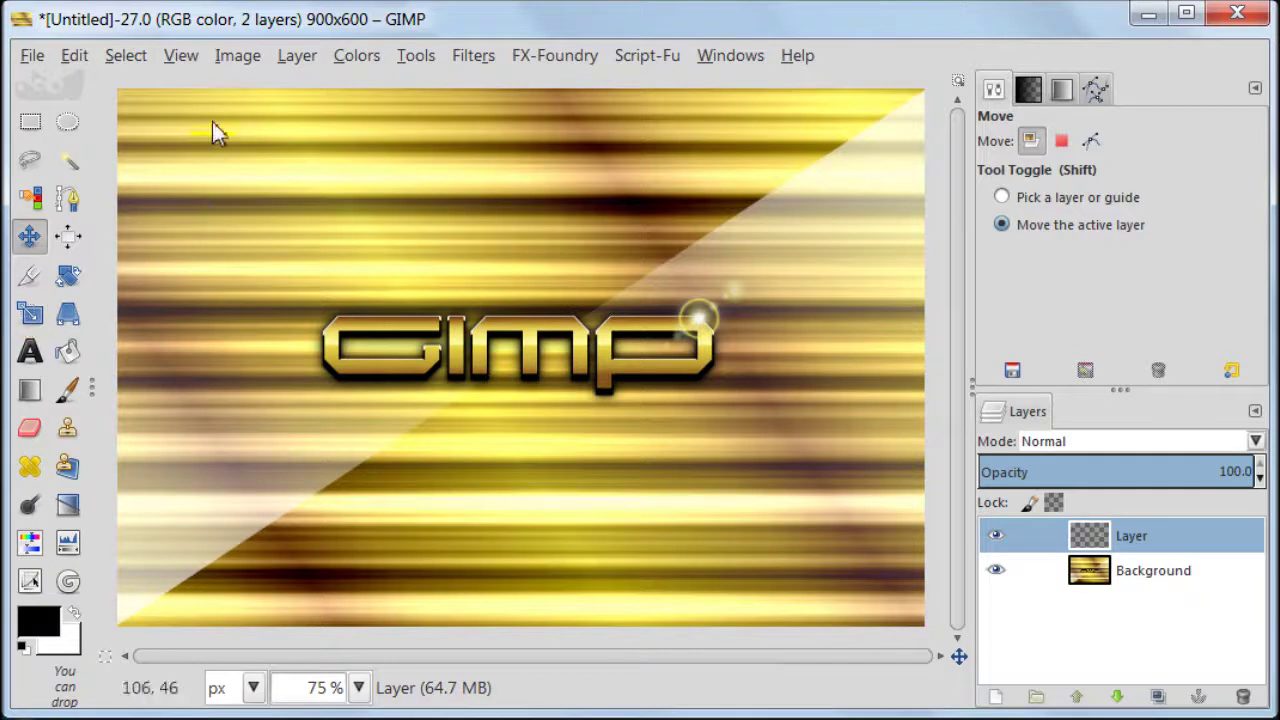
Flatten the image into a single Background layer and export it as Golden gimp3.
left_click(236, 55)
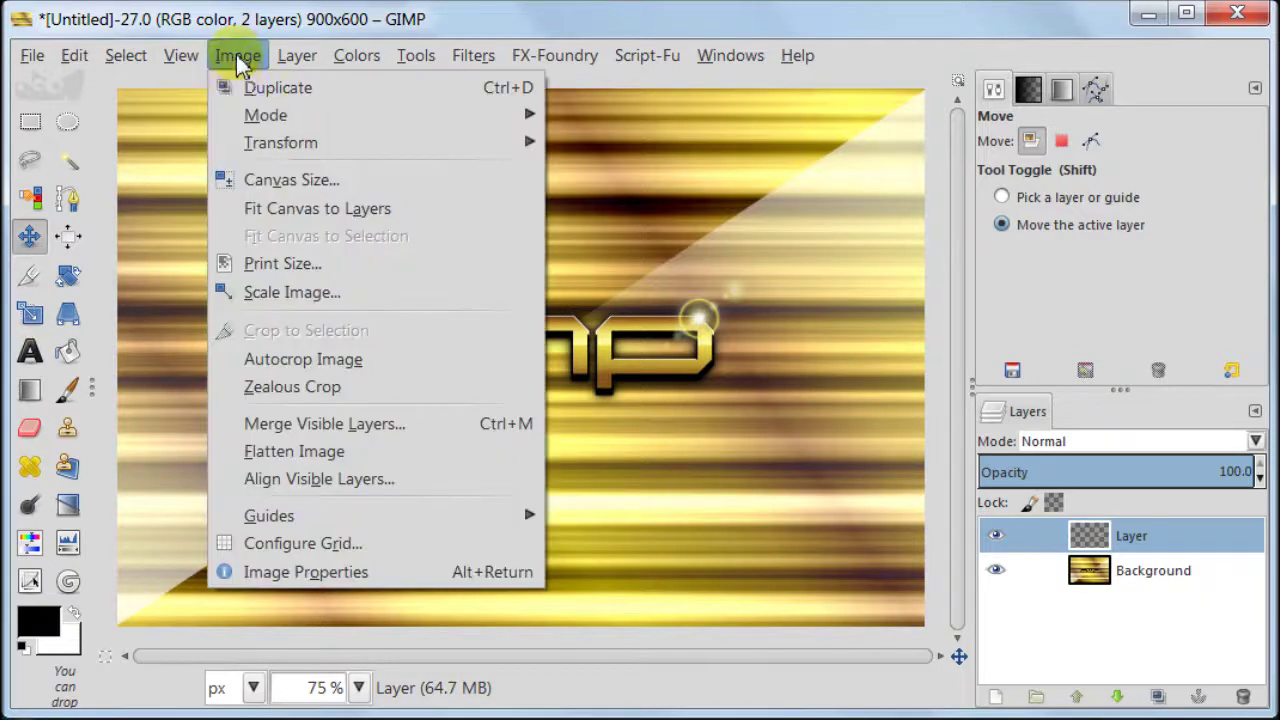
left_click(262, 453)
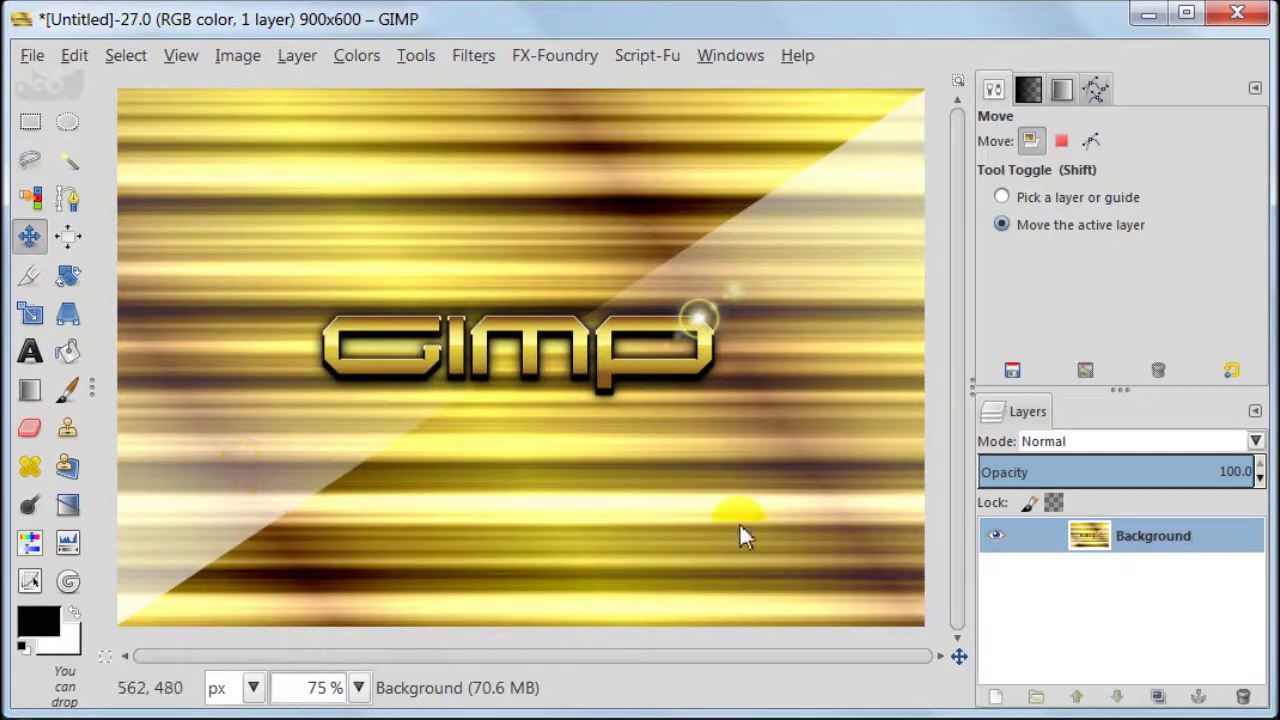
left_click(1155, 584)
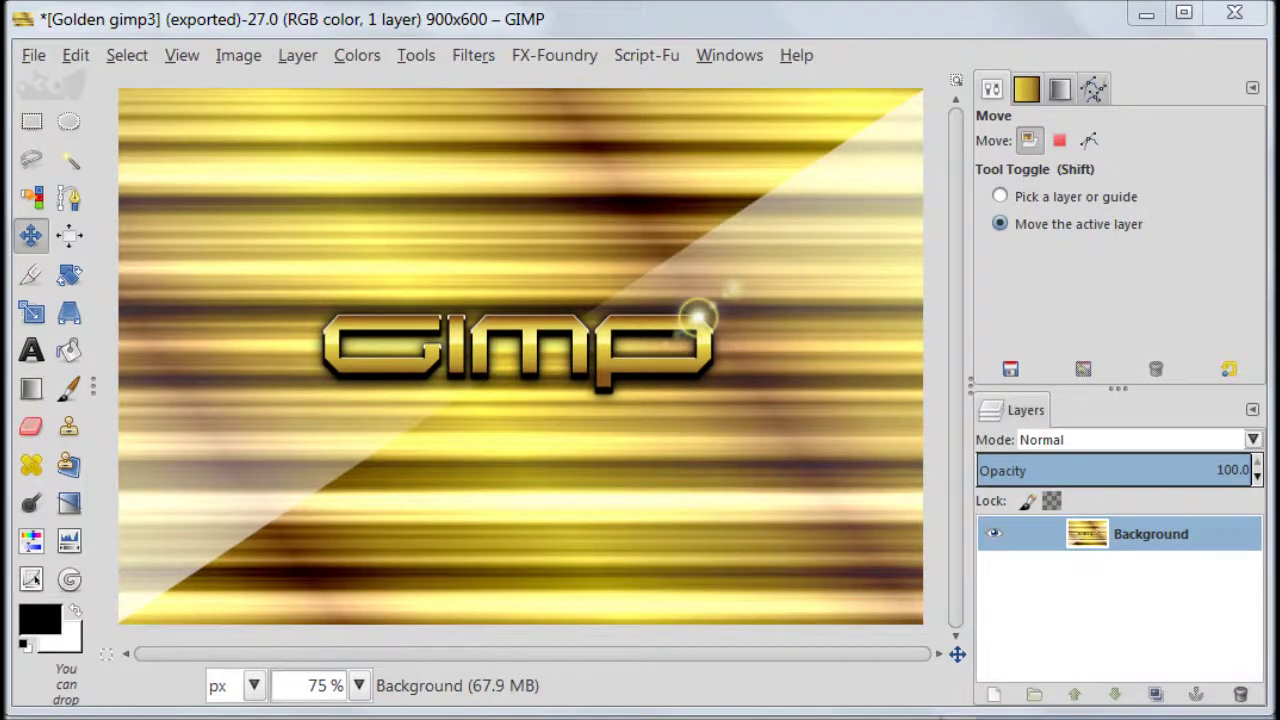
Zoom the view to 100% and pan around to inspect the finished image.
left_click(358, 686)
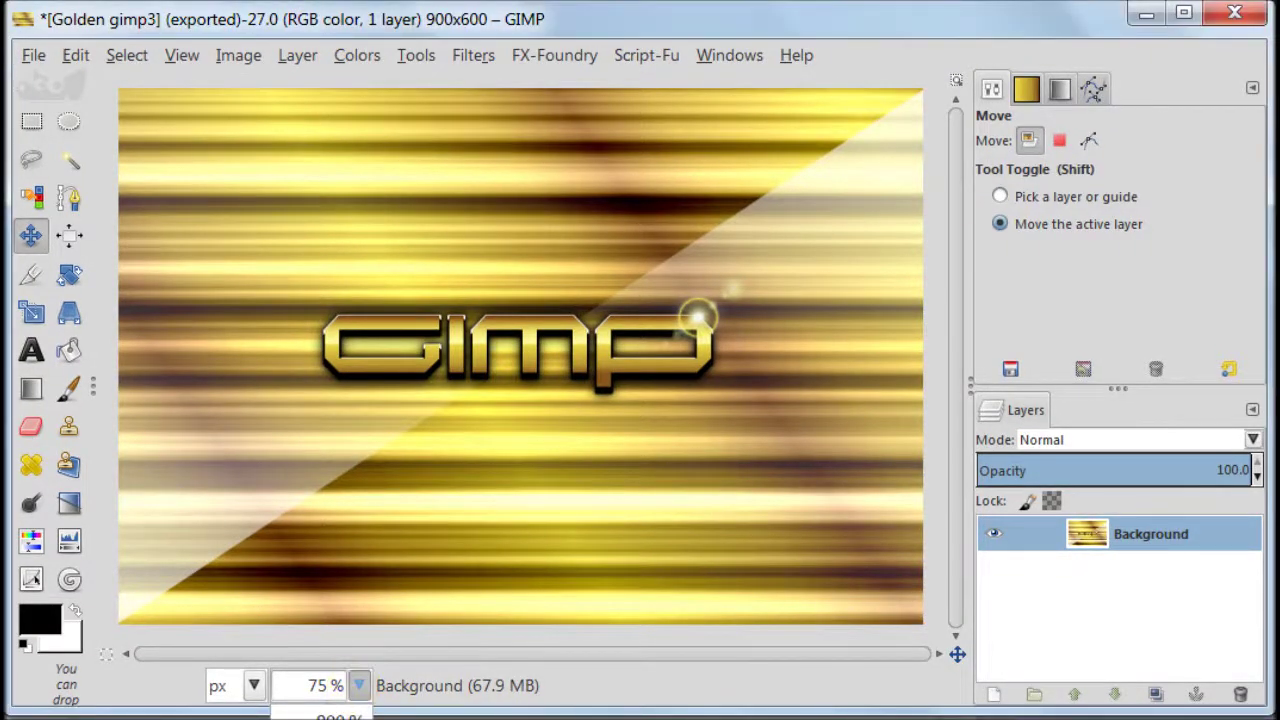
key("1")
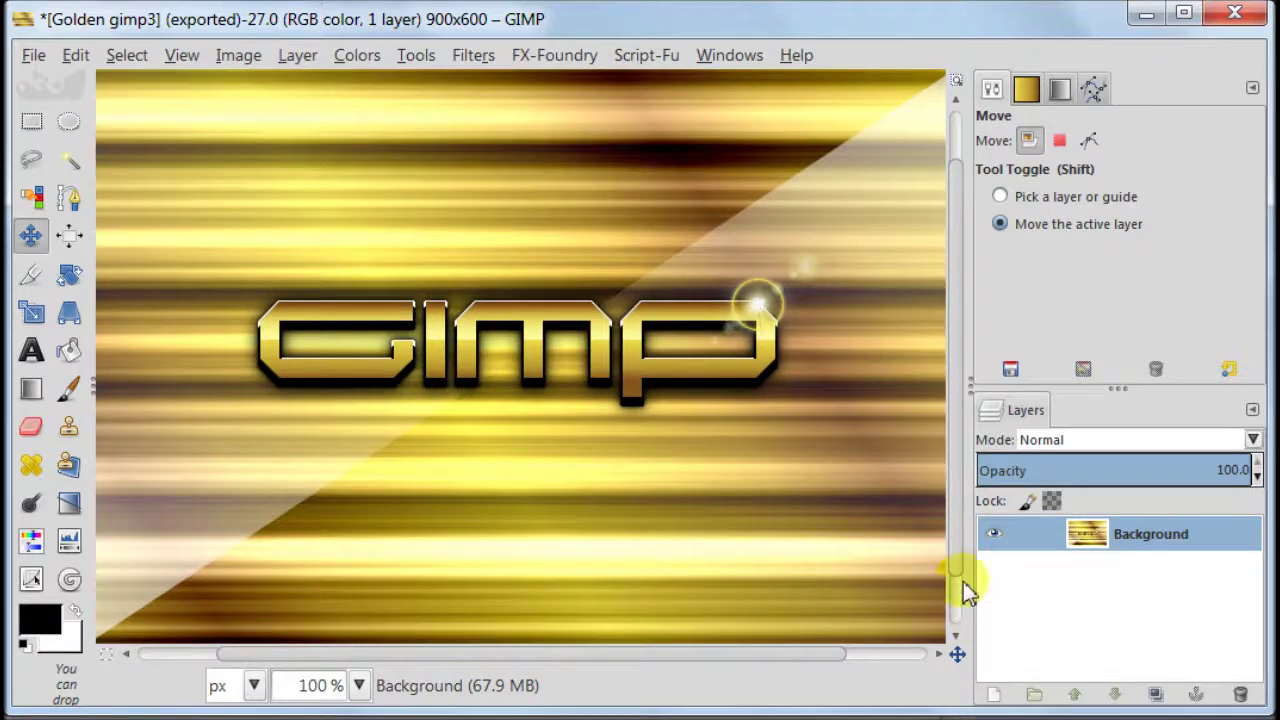
left_click_drag(960, 543, 980, 471)
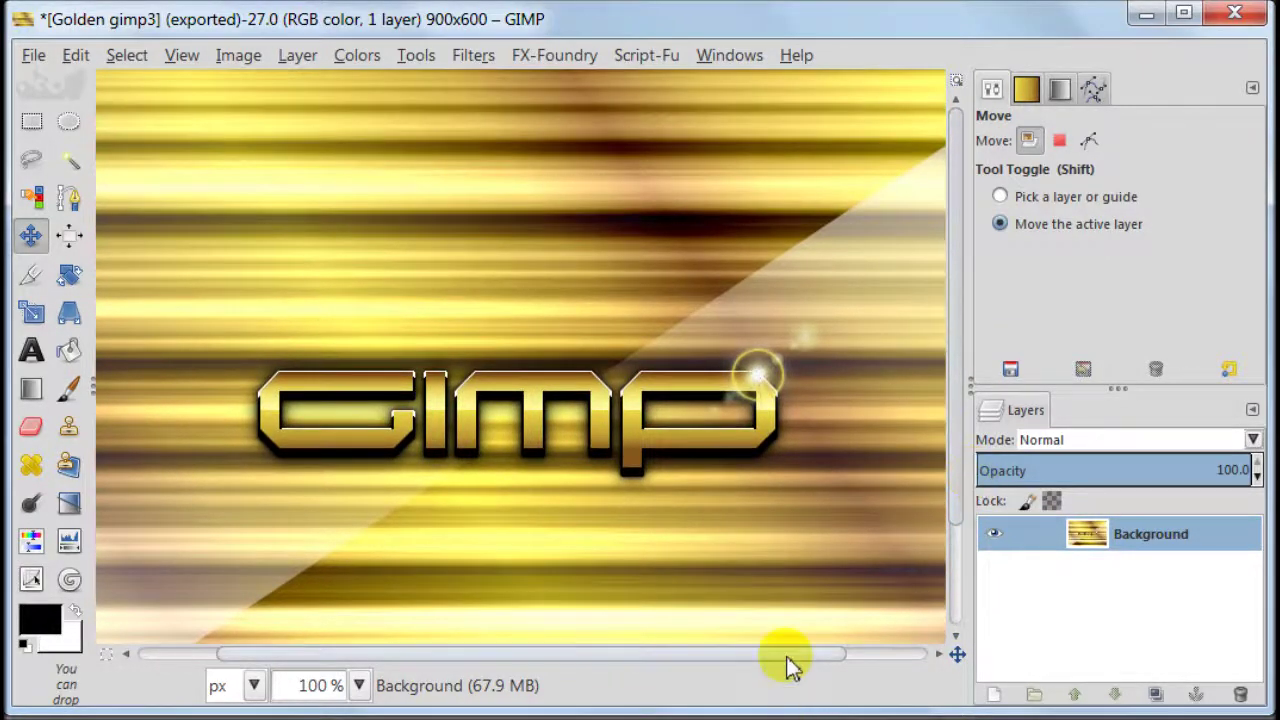
mouse_move(780, 655)
left_mouse_down()
mouse_move(920, 662)
mouse_move(780, 677)
left_mouse_up()
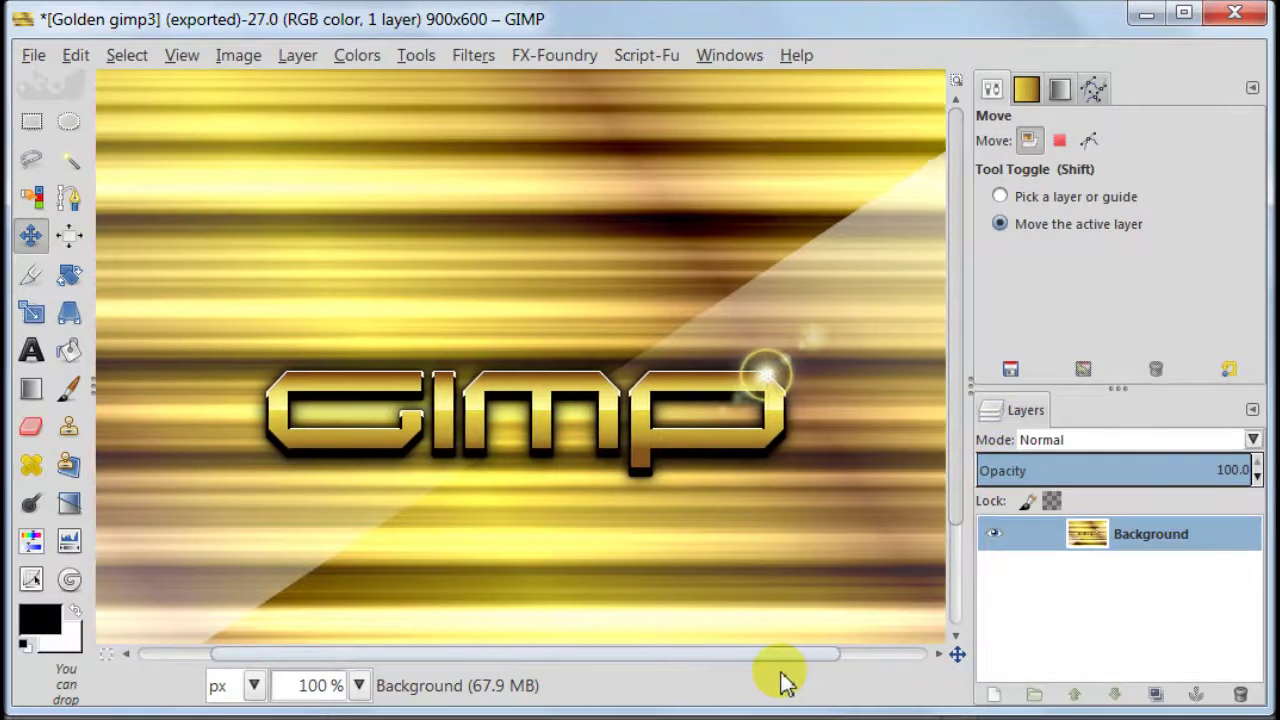
left_click_drag(951, 449, 952, 503)
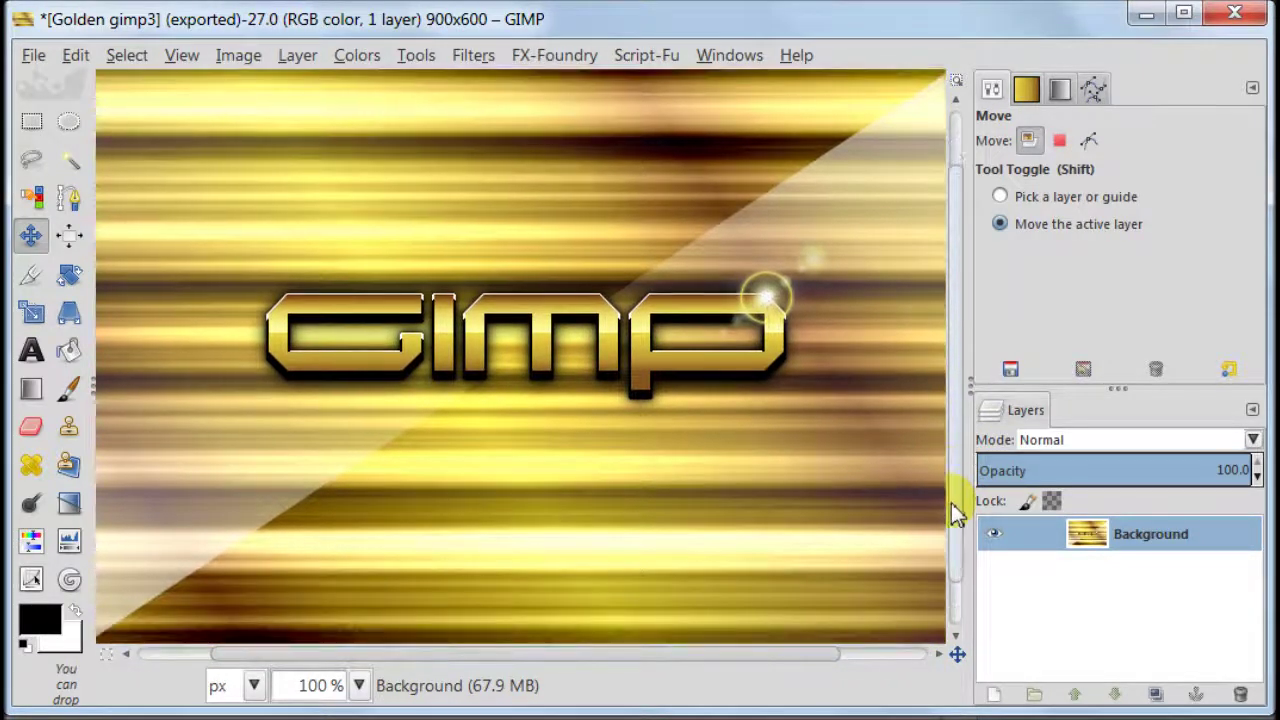